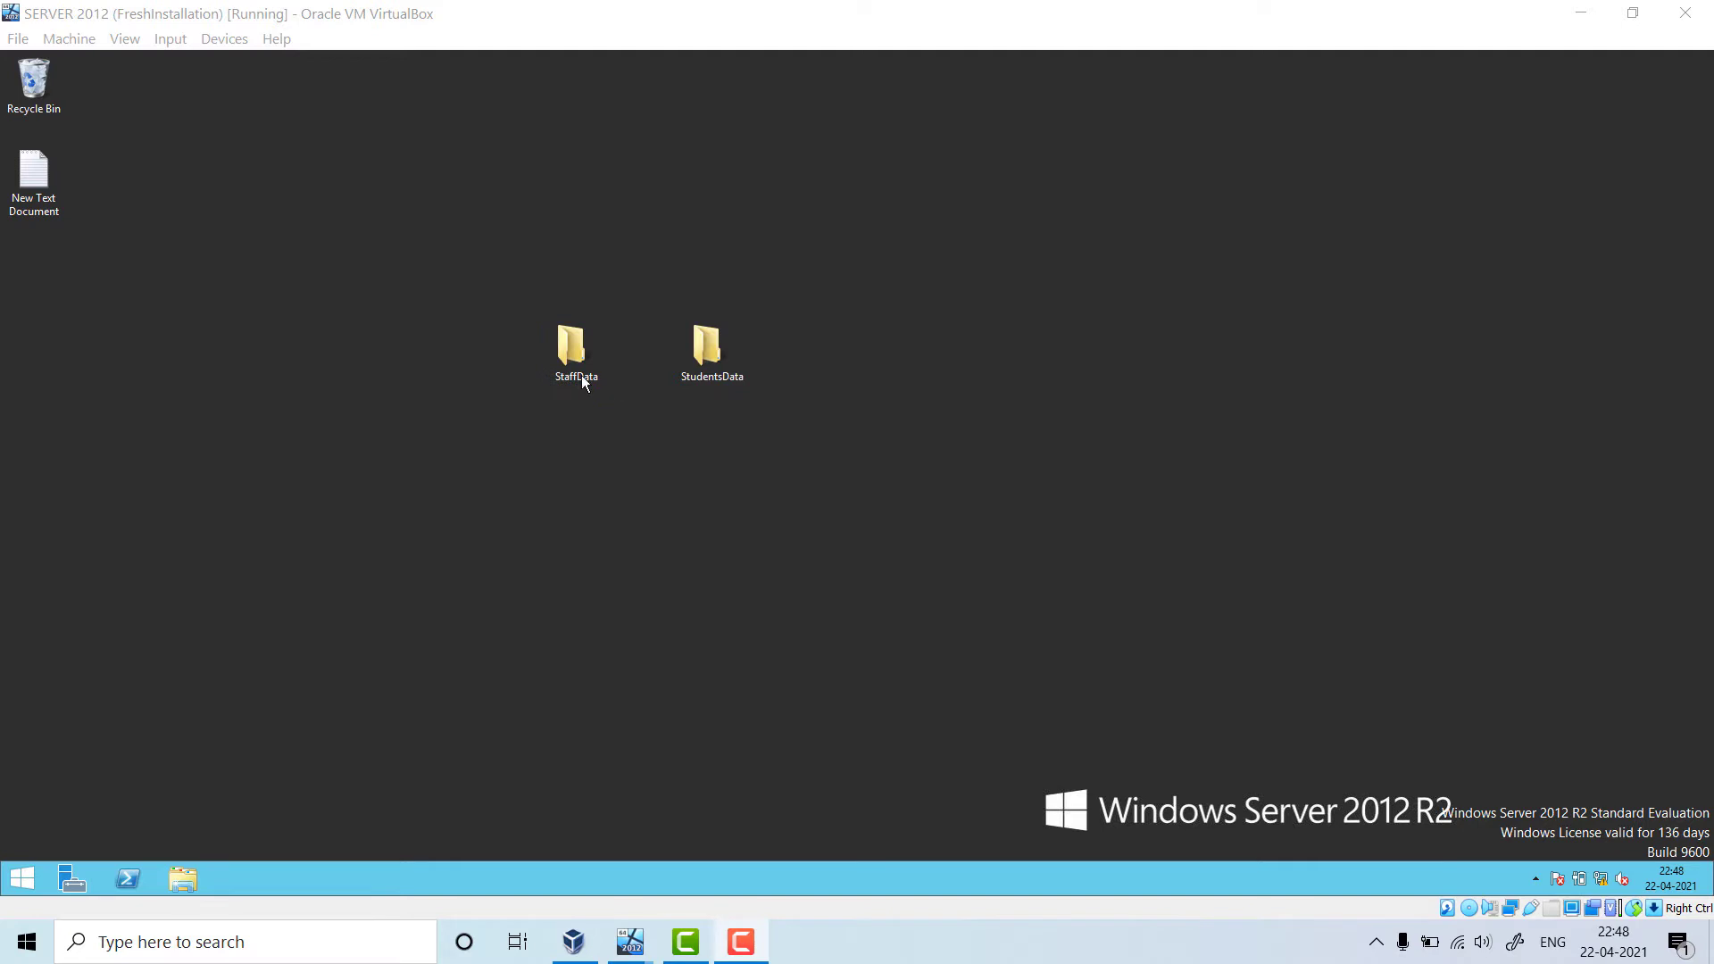
# Look at the running Windows10 virtual machine and return to the SERVER 2012 desktop.
pyautogui.click(580, 379)
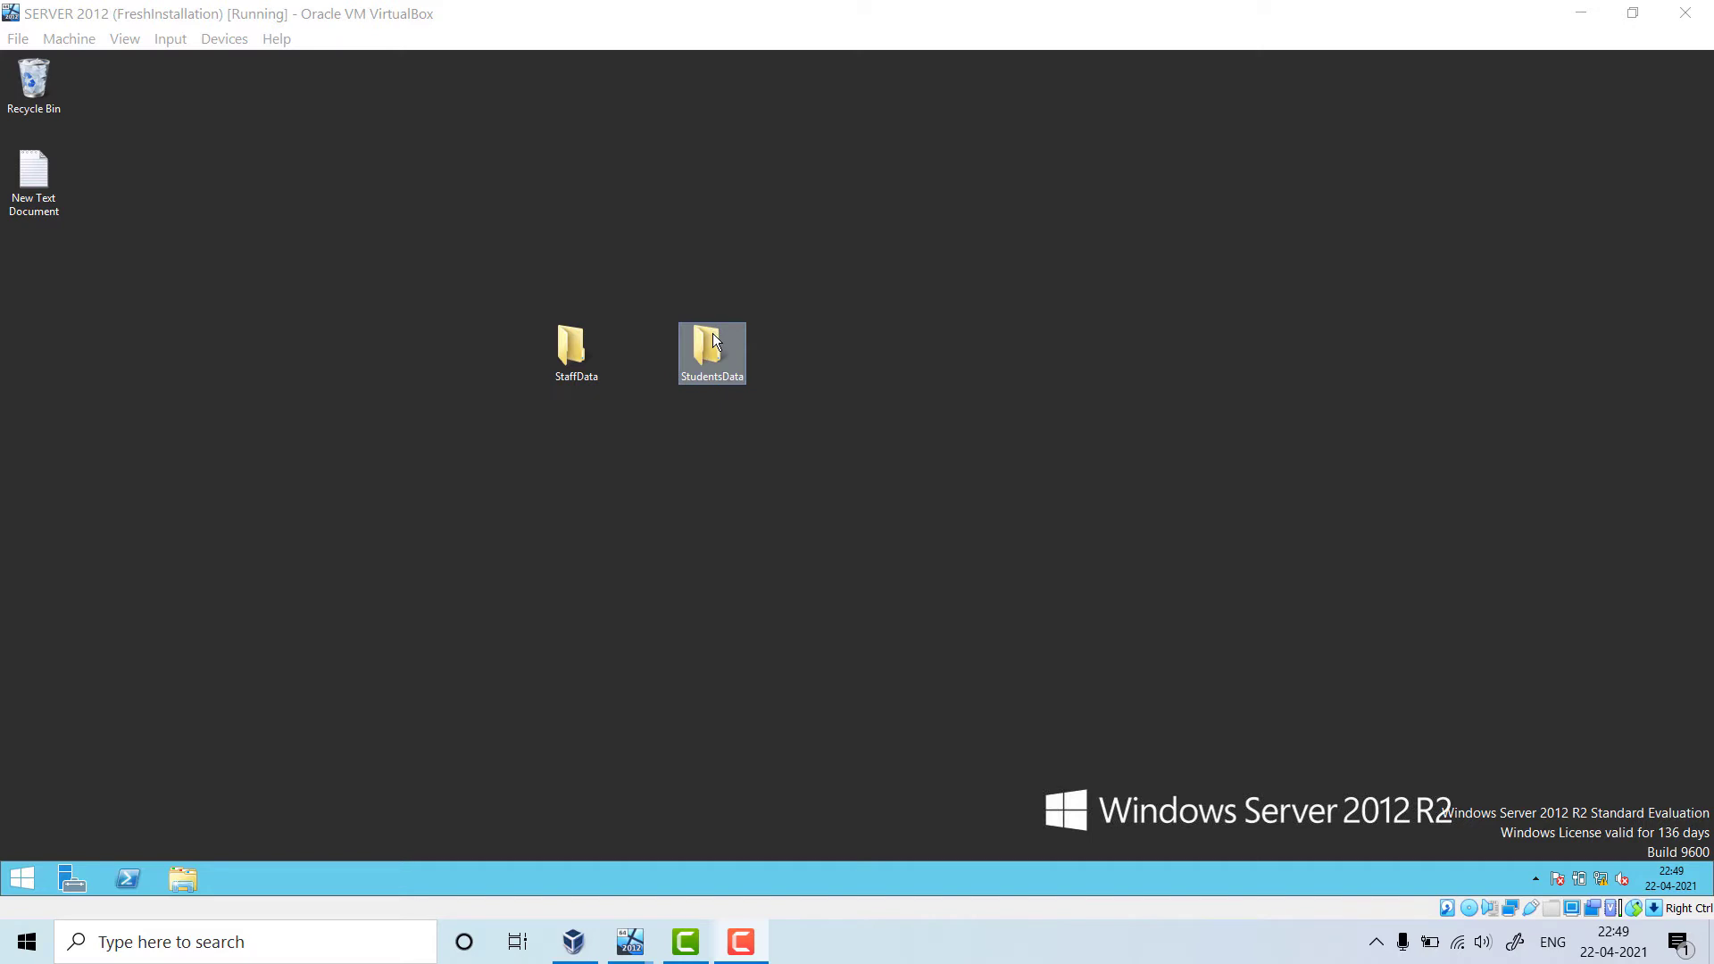
pyautogui.moveTo(724, 351)
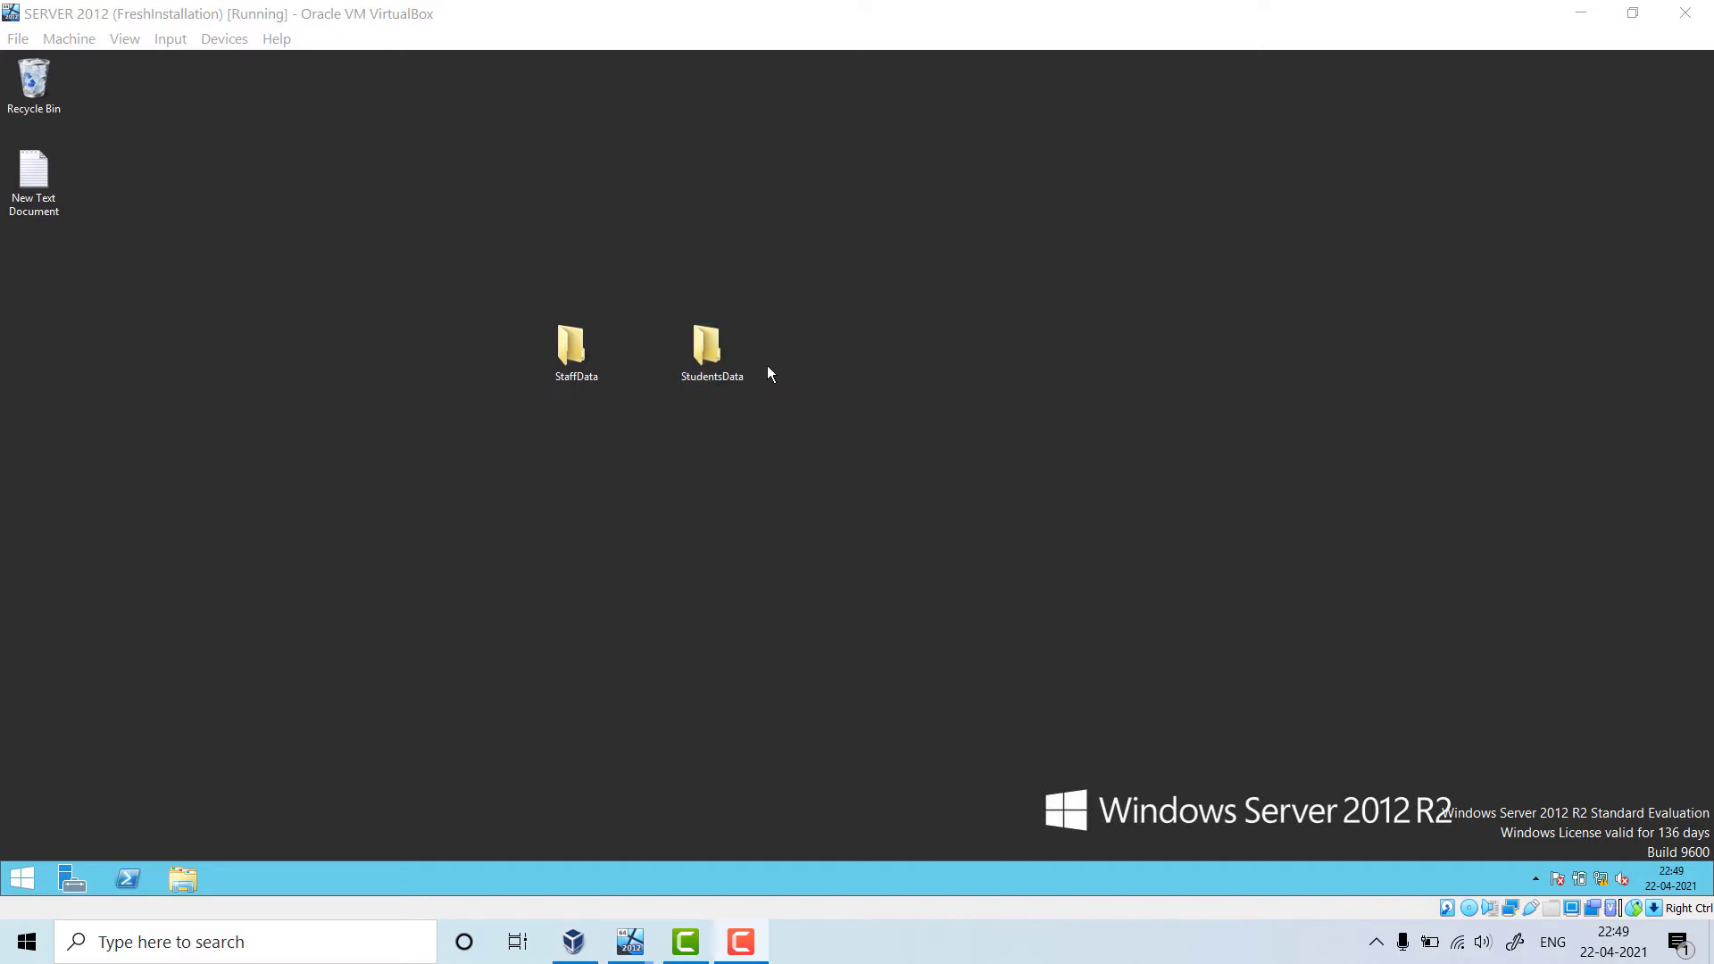
pyautogui.moveTo(630, 942)
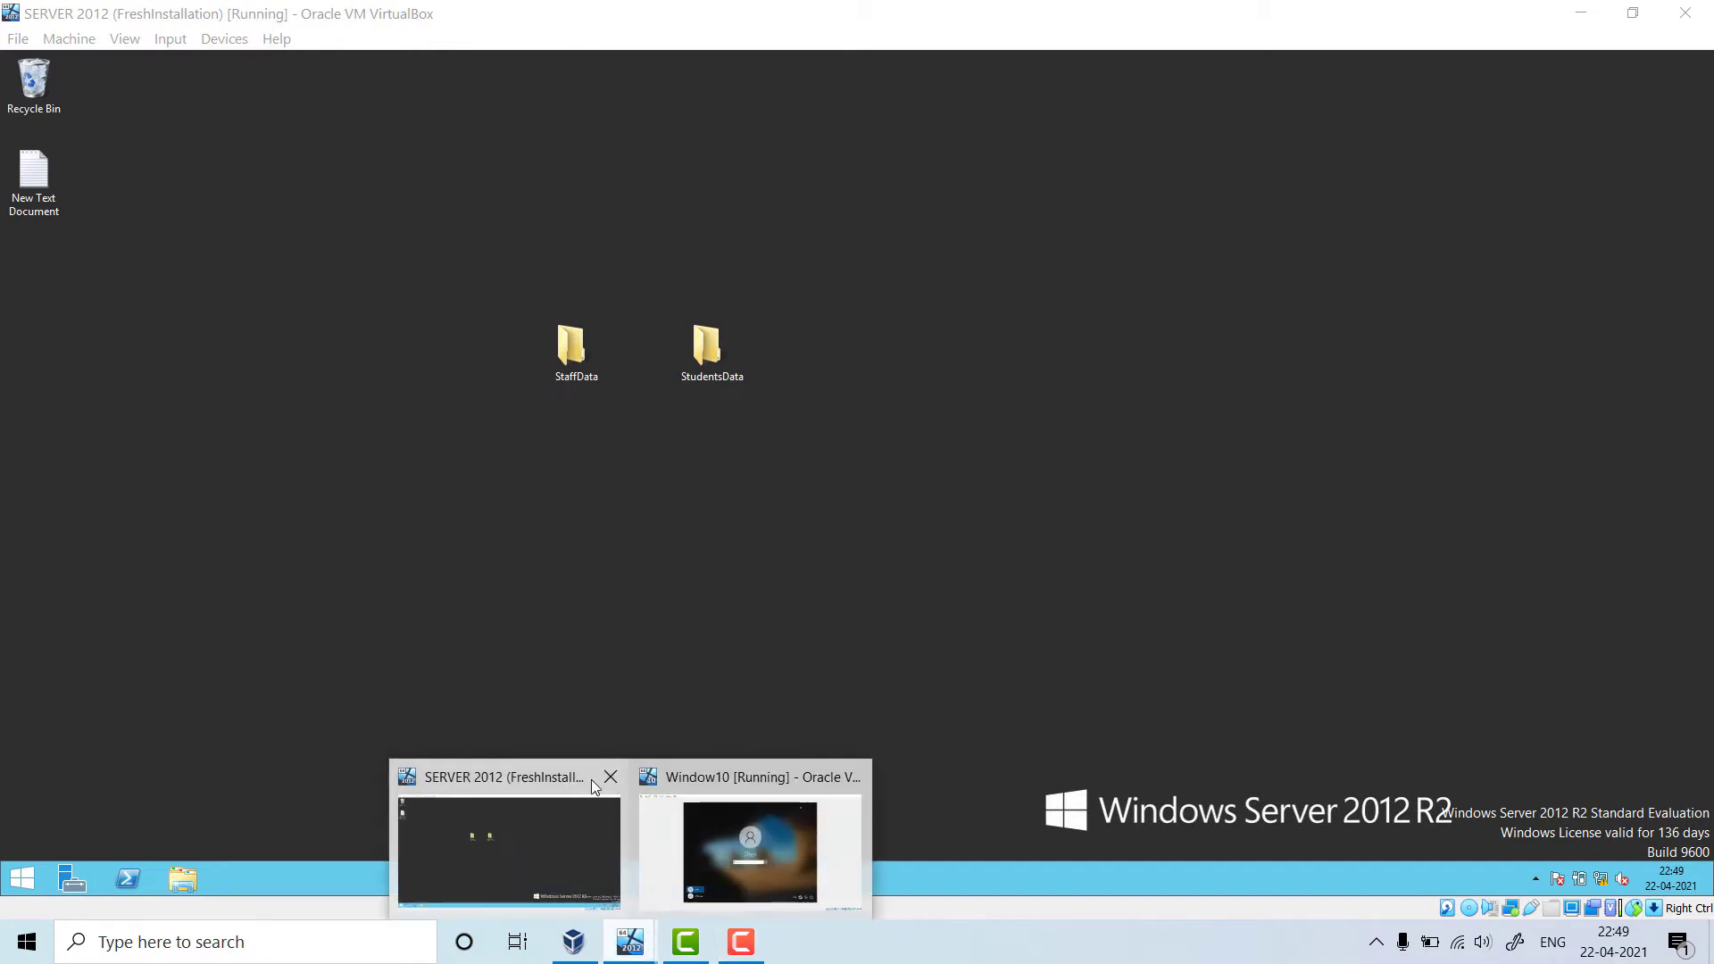
pyautogui.click(748, 844)
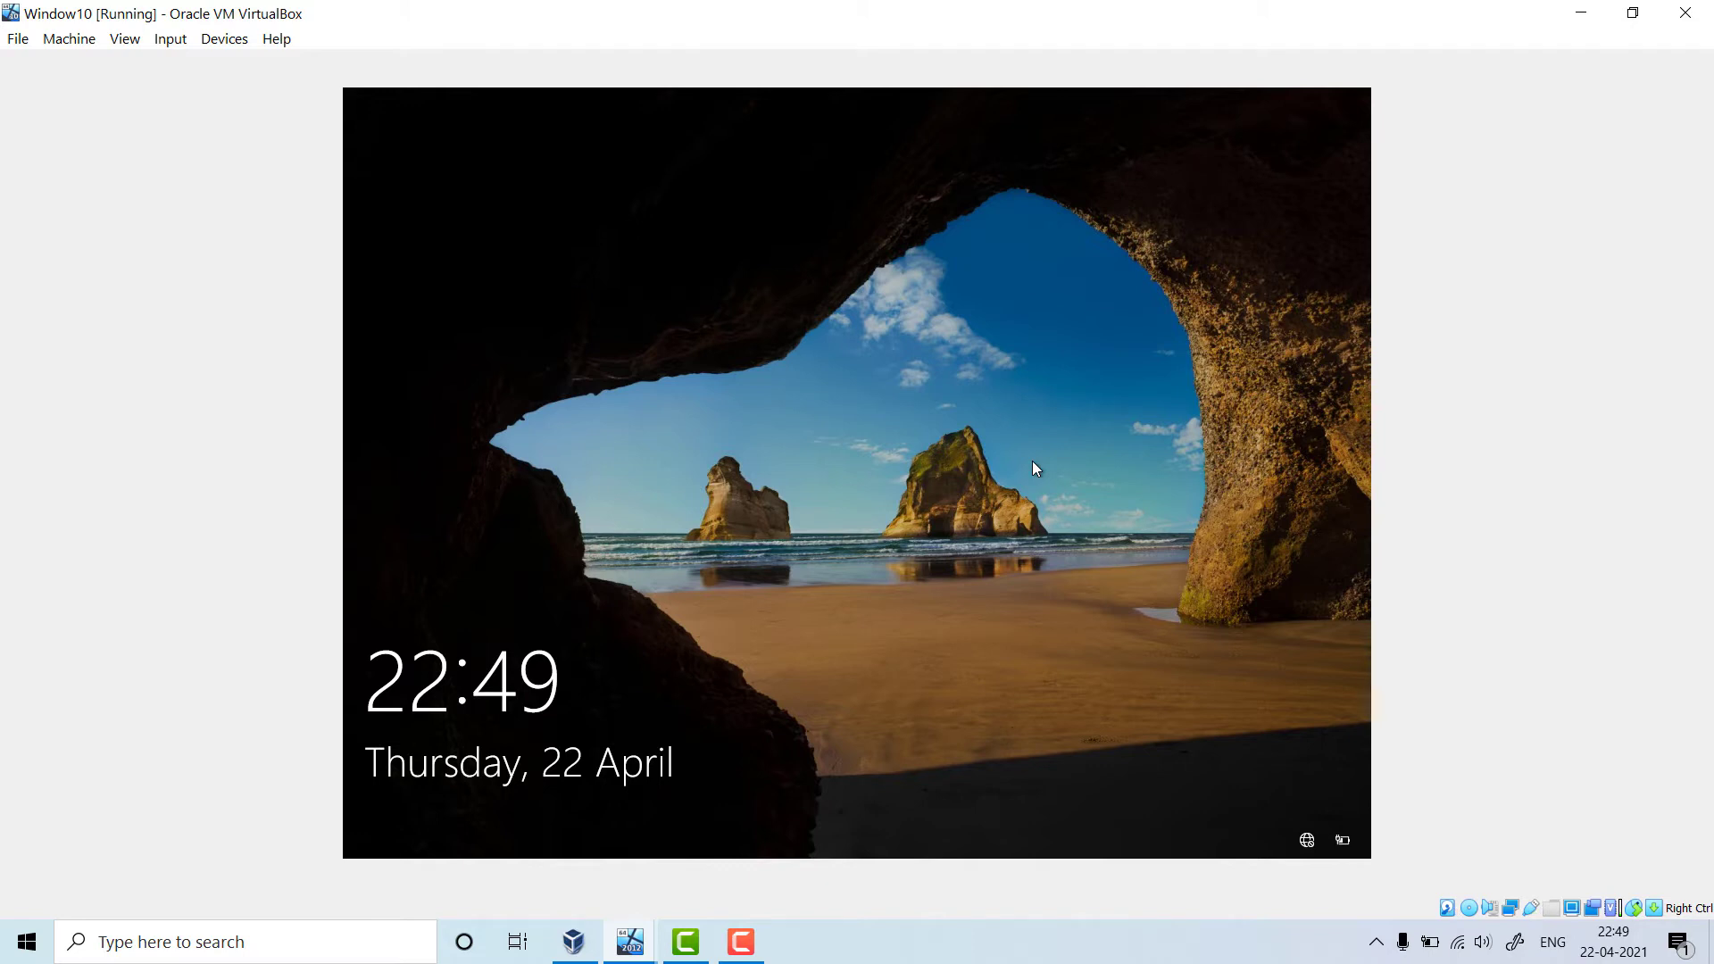
pyautogui.click(1580, 12)
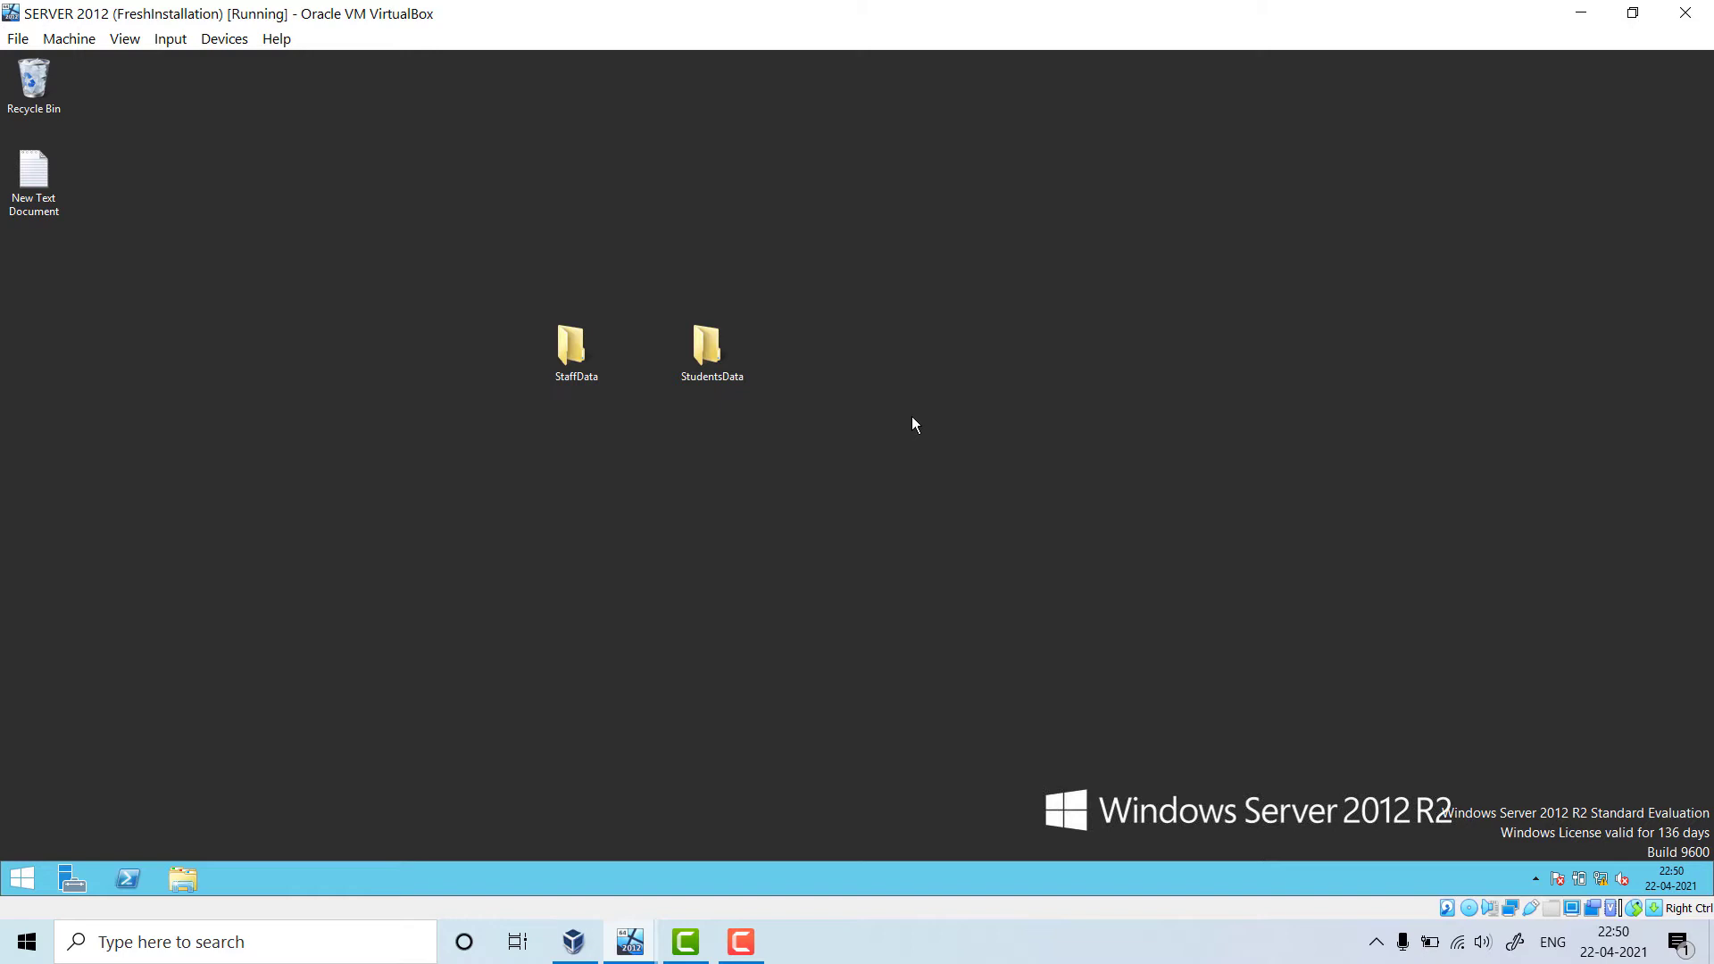
# Review the Unit 1 Assignment text file in the NMA Assignments folder of StudentsData, and close the file and folder.
pyautogui.doubleClick(721, 372)
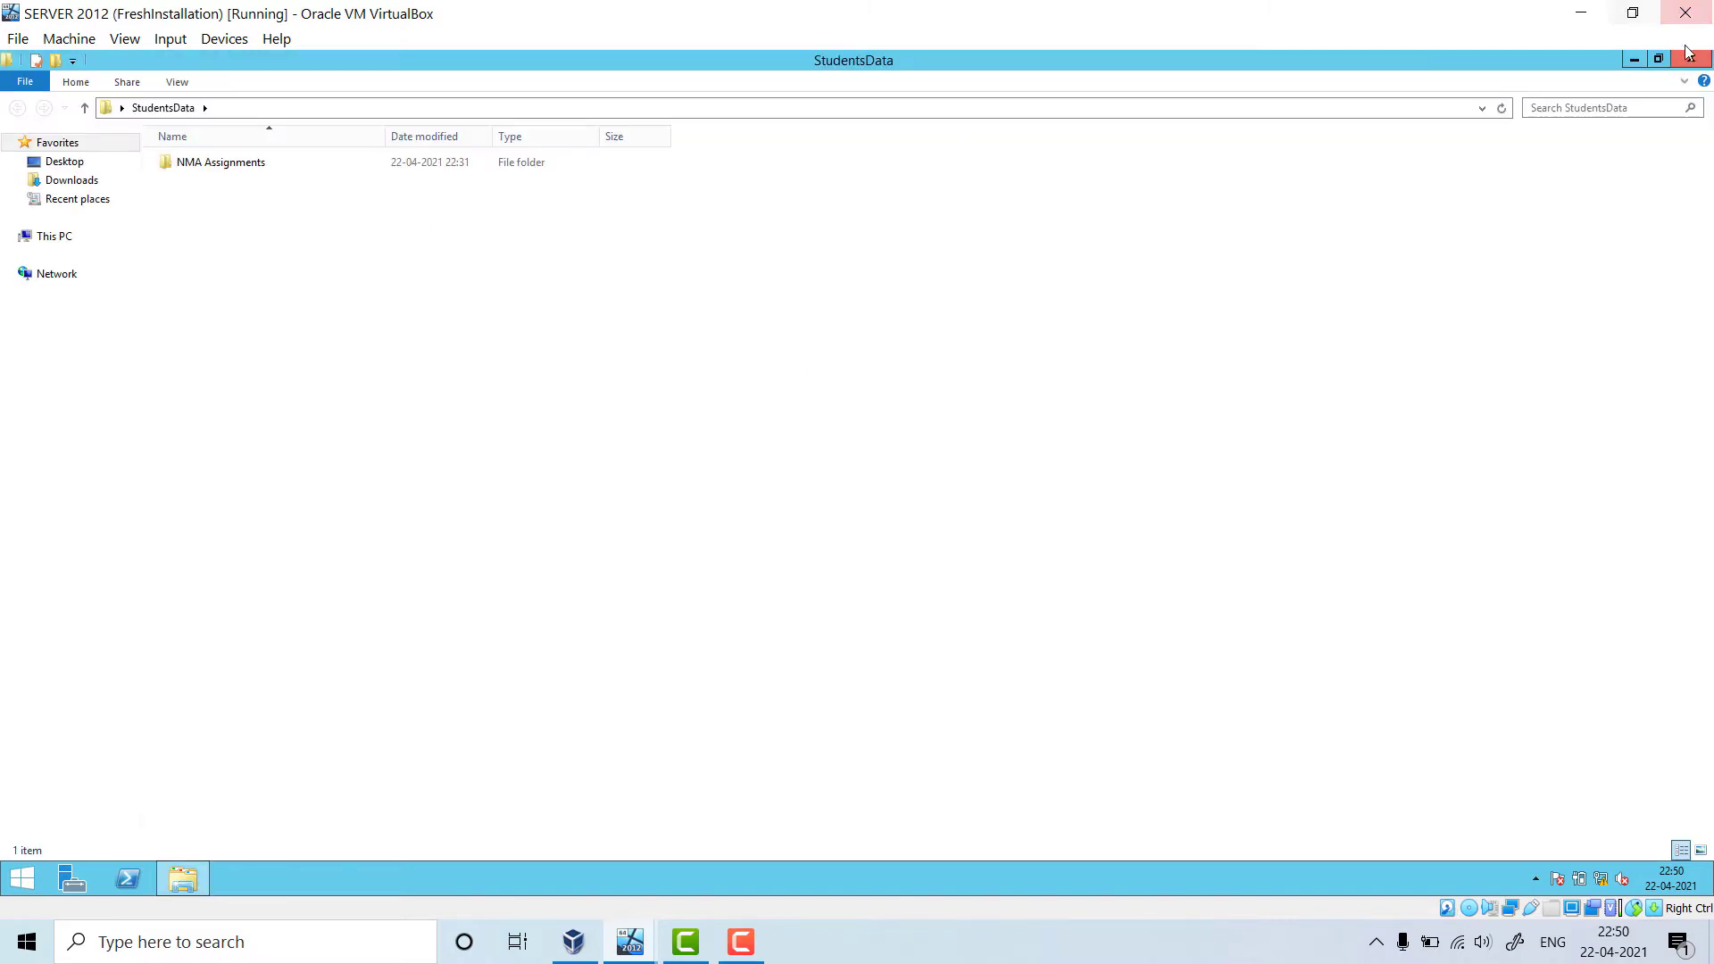
pyautogui.click(249, 166)
pyautogui.doubleClick(248, 166)
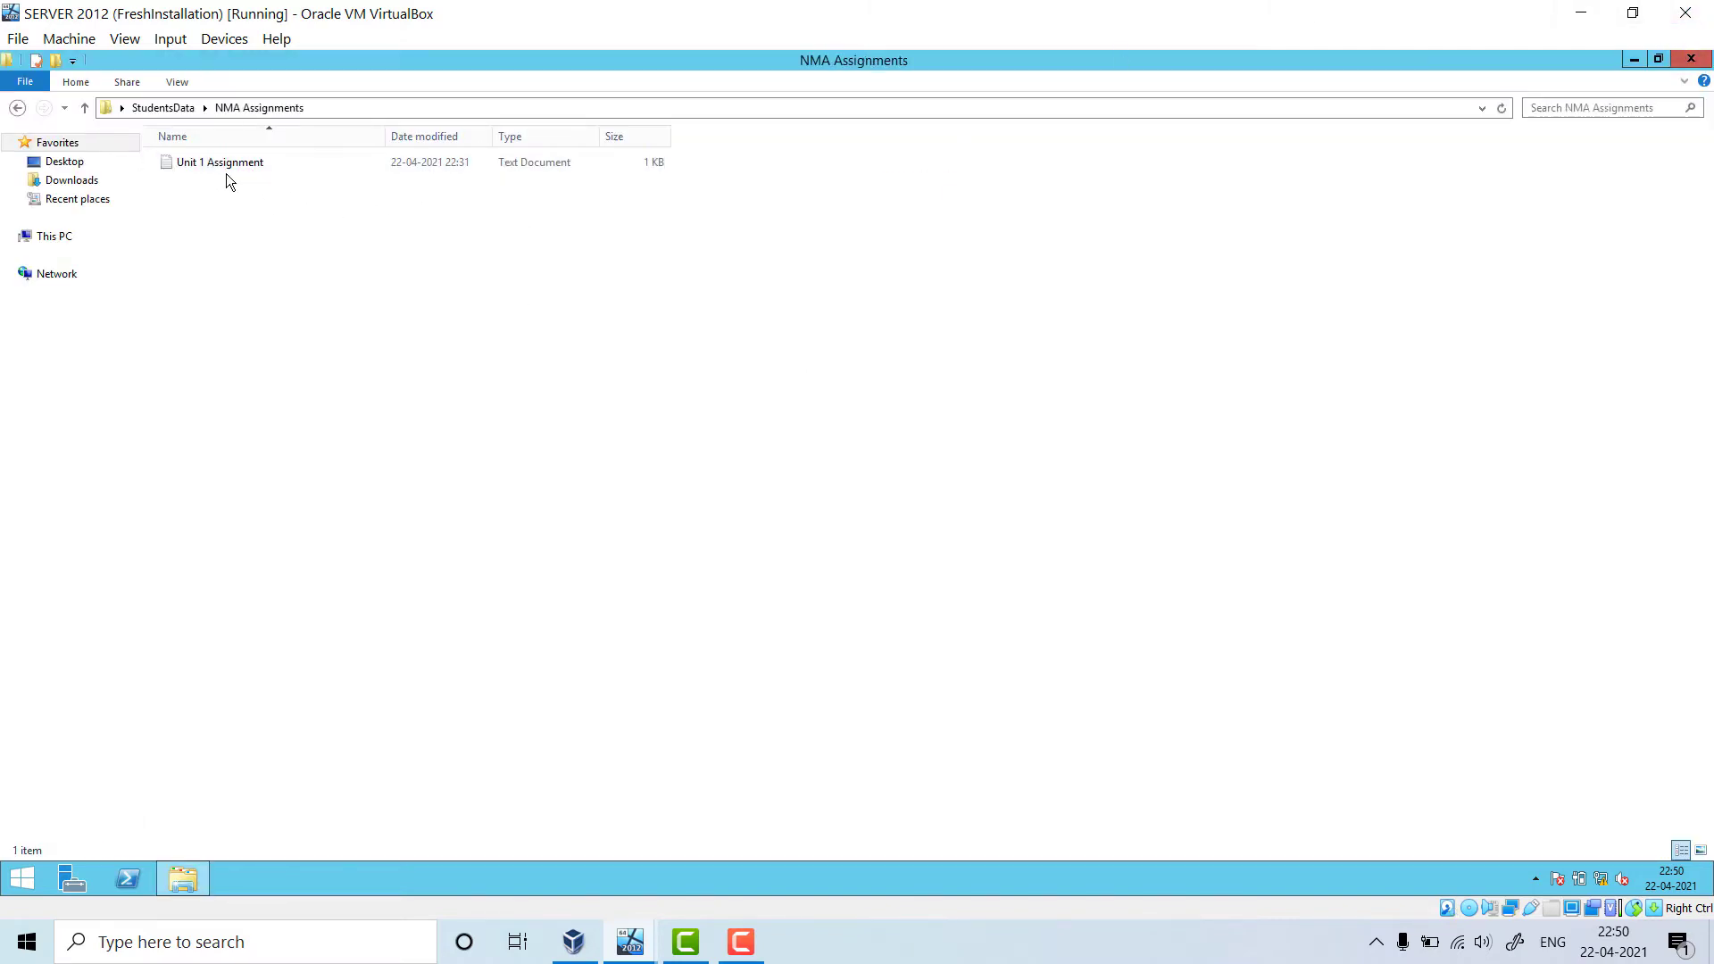
pyautogui.doubleClick(239, 164)
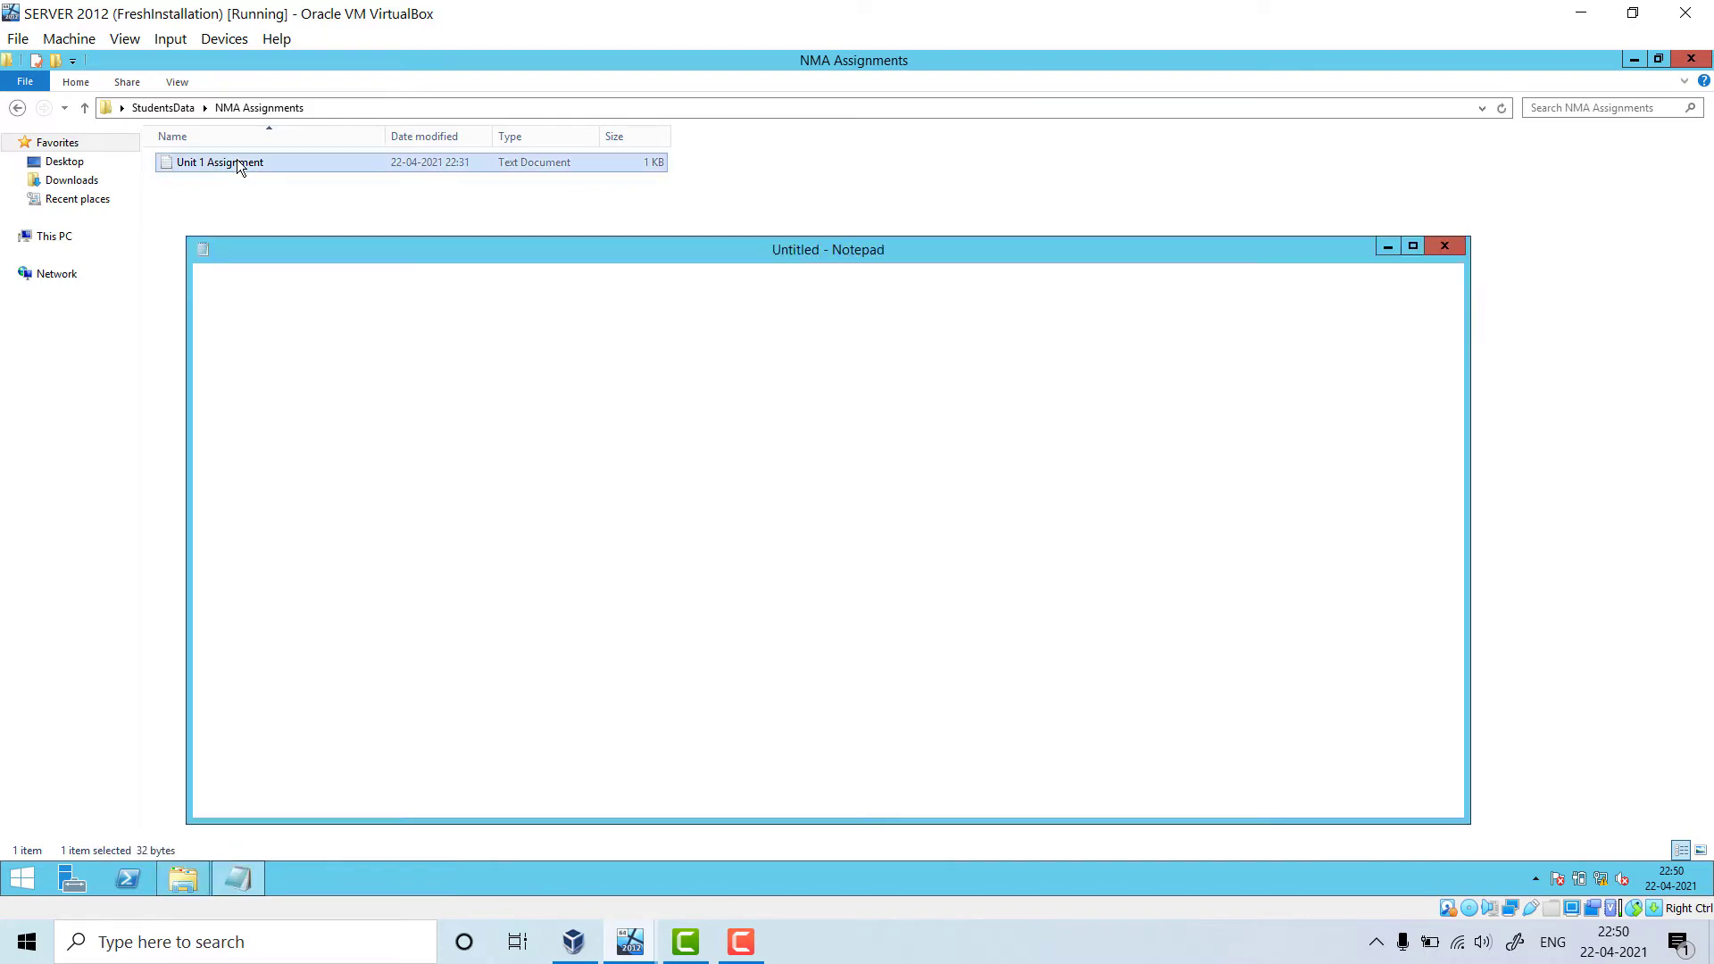
pyautogui.click(1443, 244)
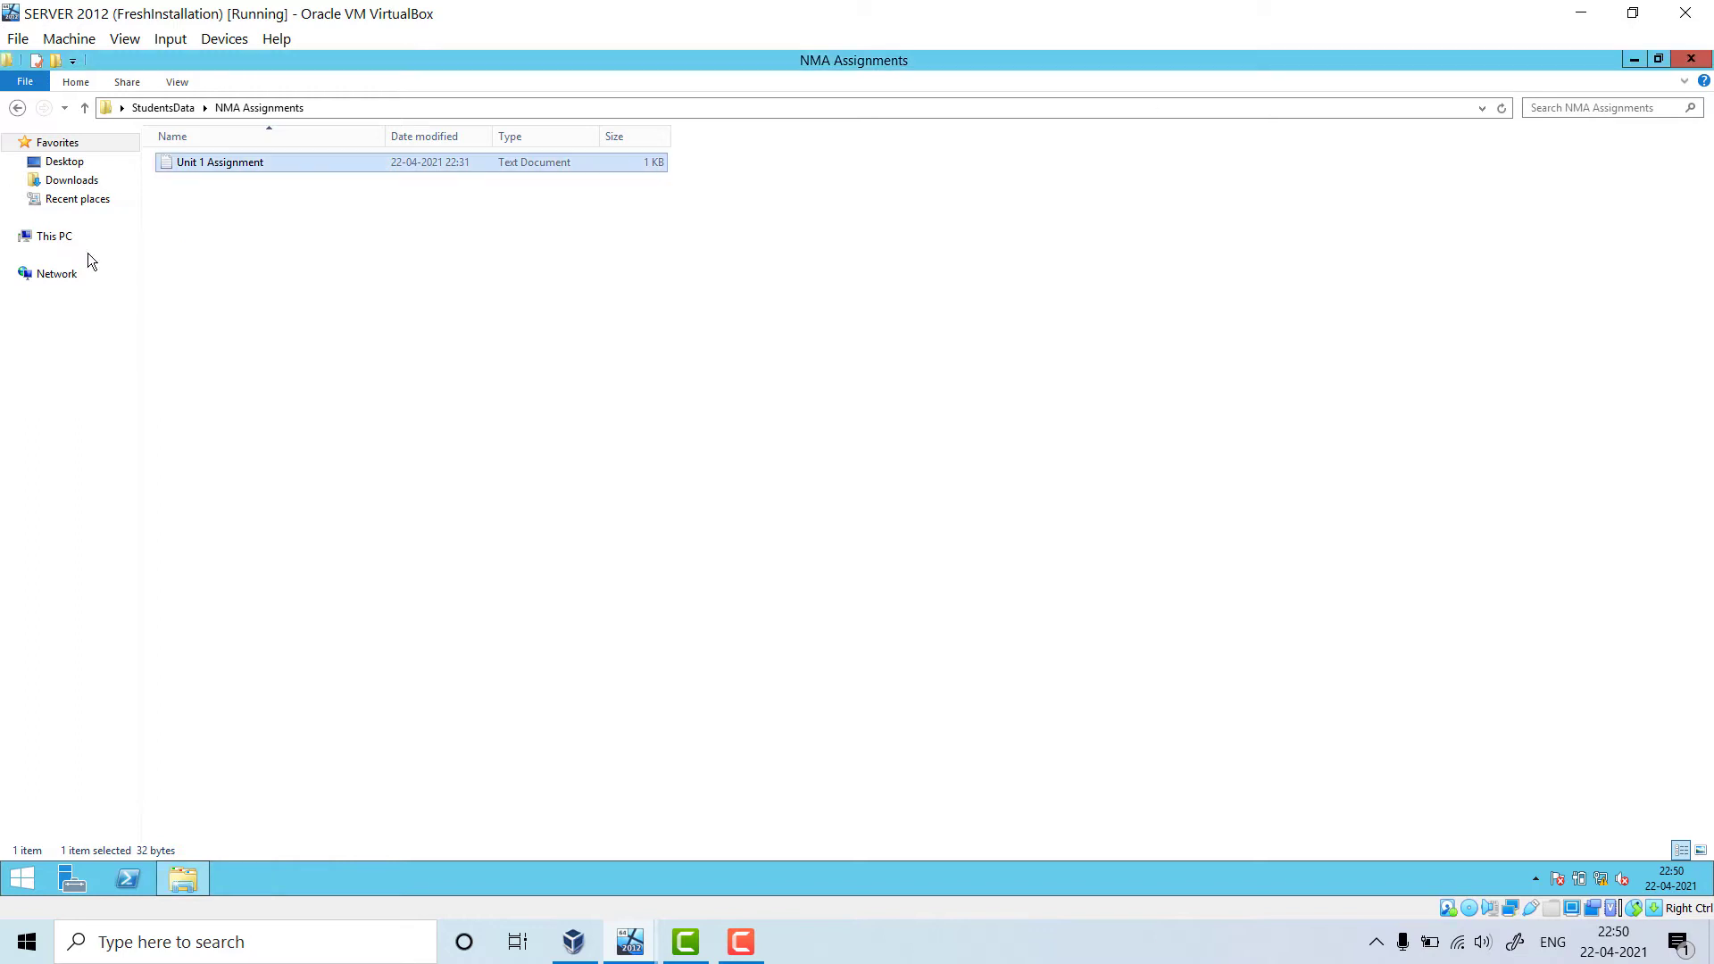
pyautogui.doubleClick(271, 167)
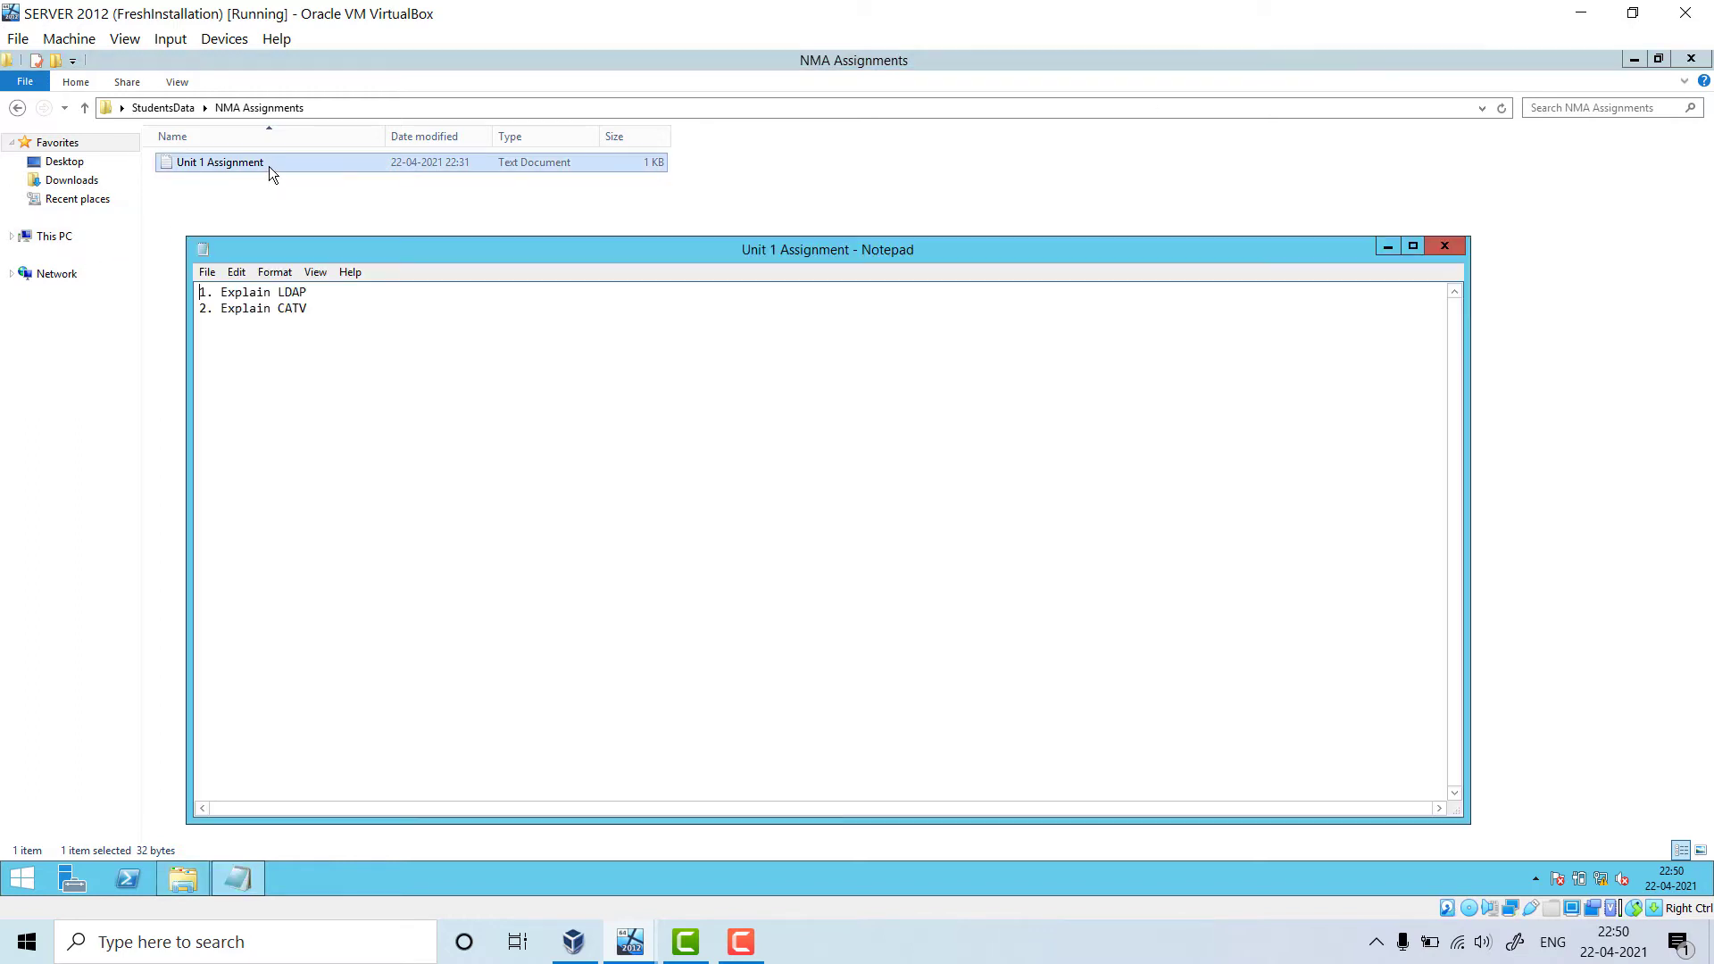
pyautogui.click(1440, 250)
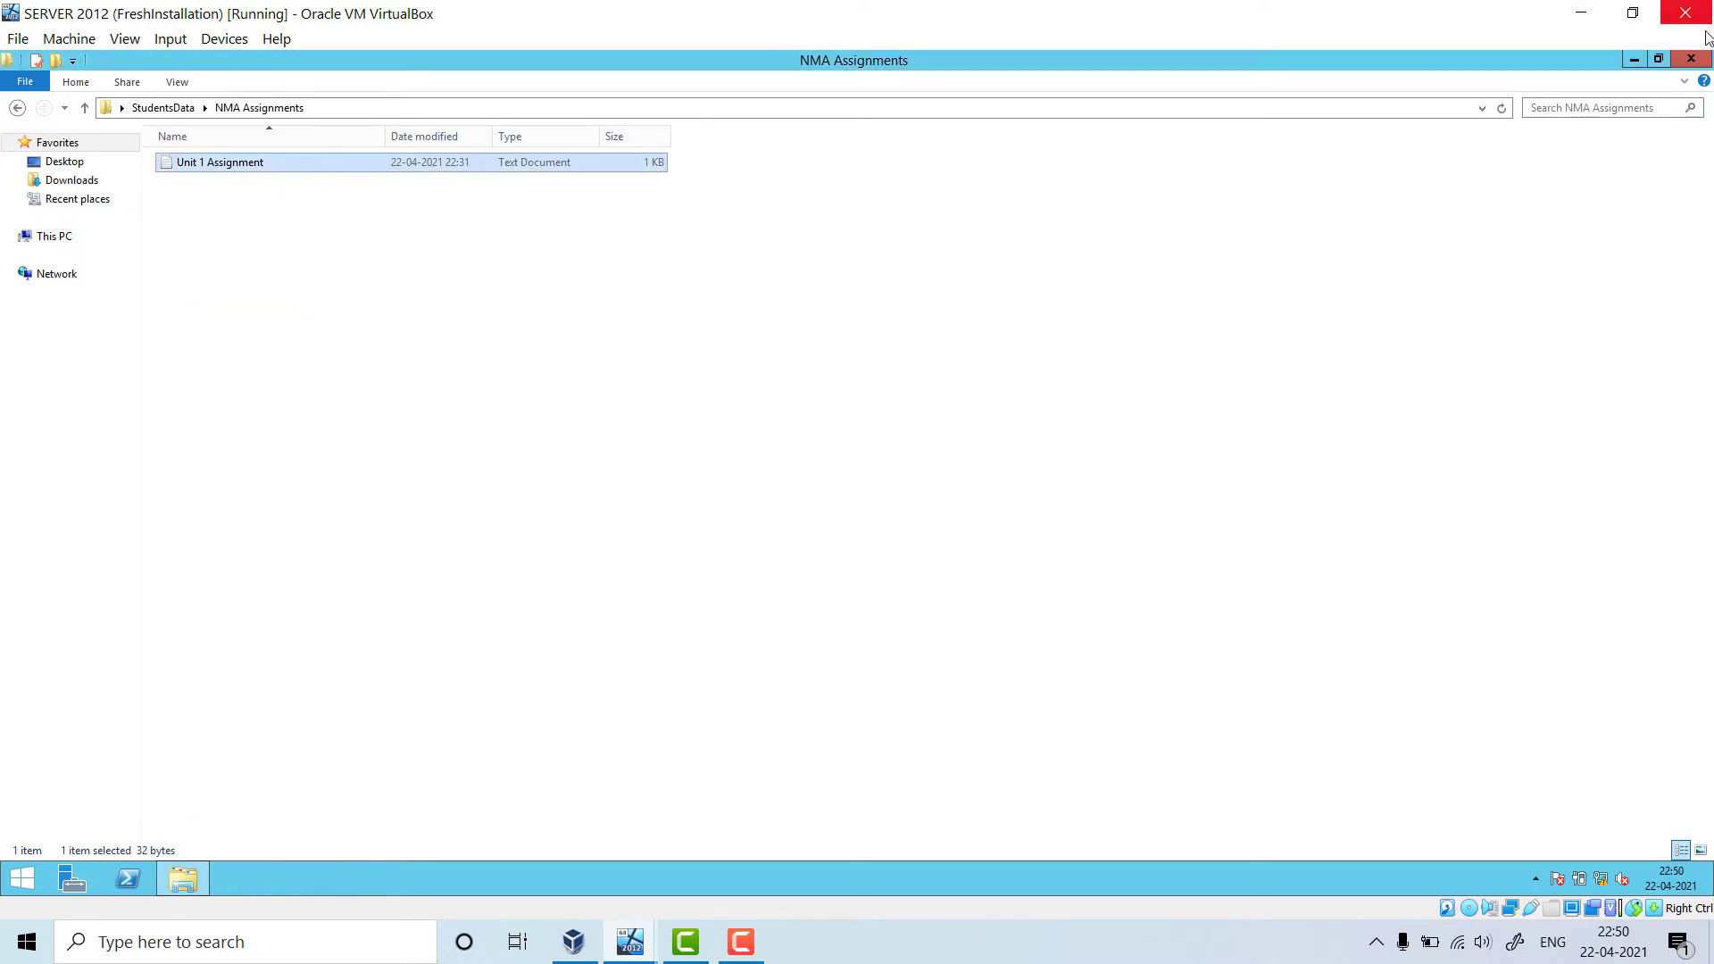
pyautogui.click(1691, 59)
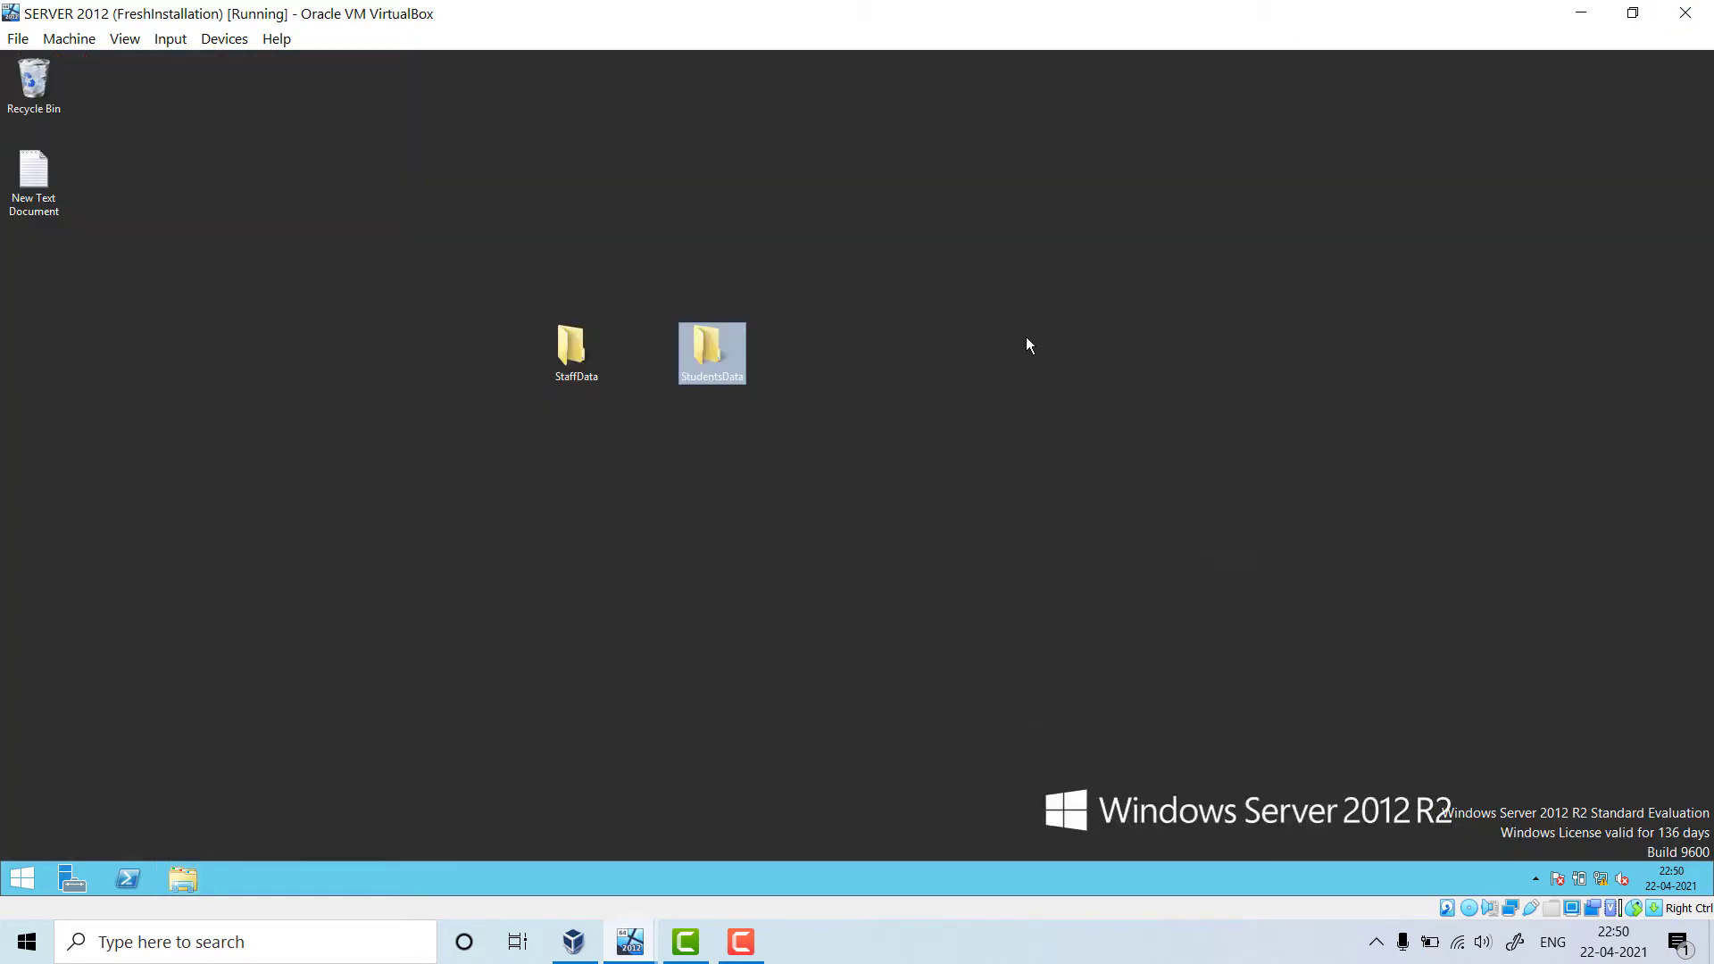
# Disable inheritance in the StudentsData folder's advanced security settings, converting the inherited permissions into explicit permissions.
pyautogui.rightClick(738, 356)
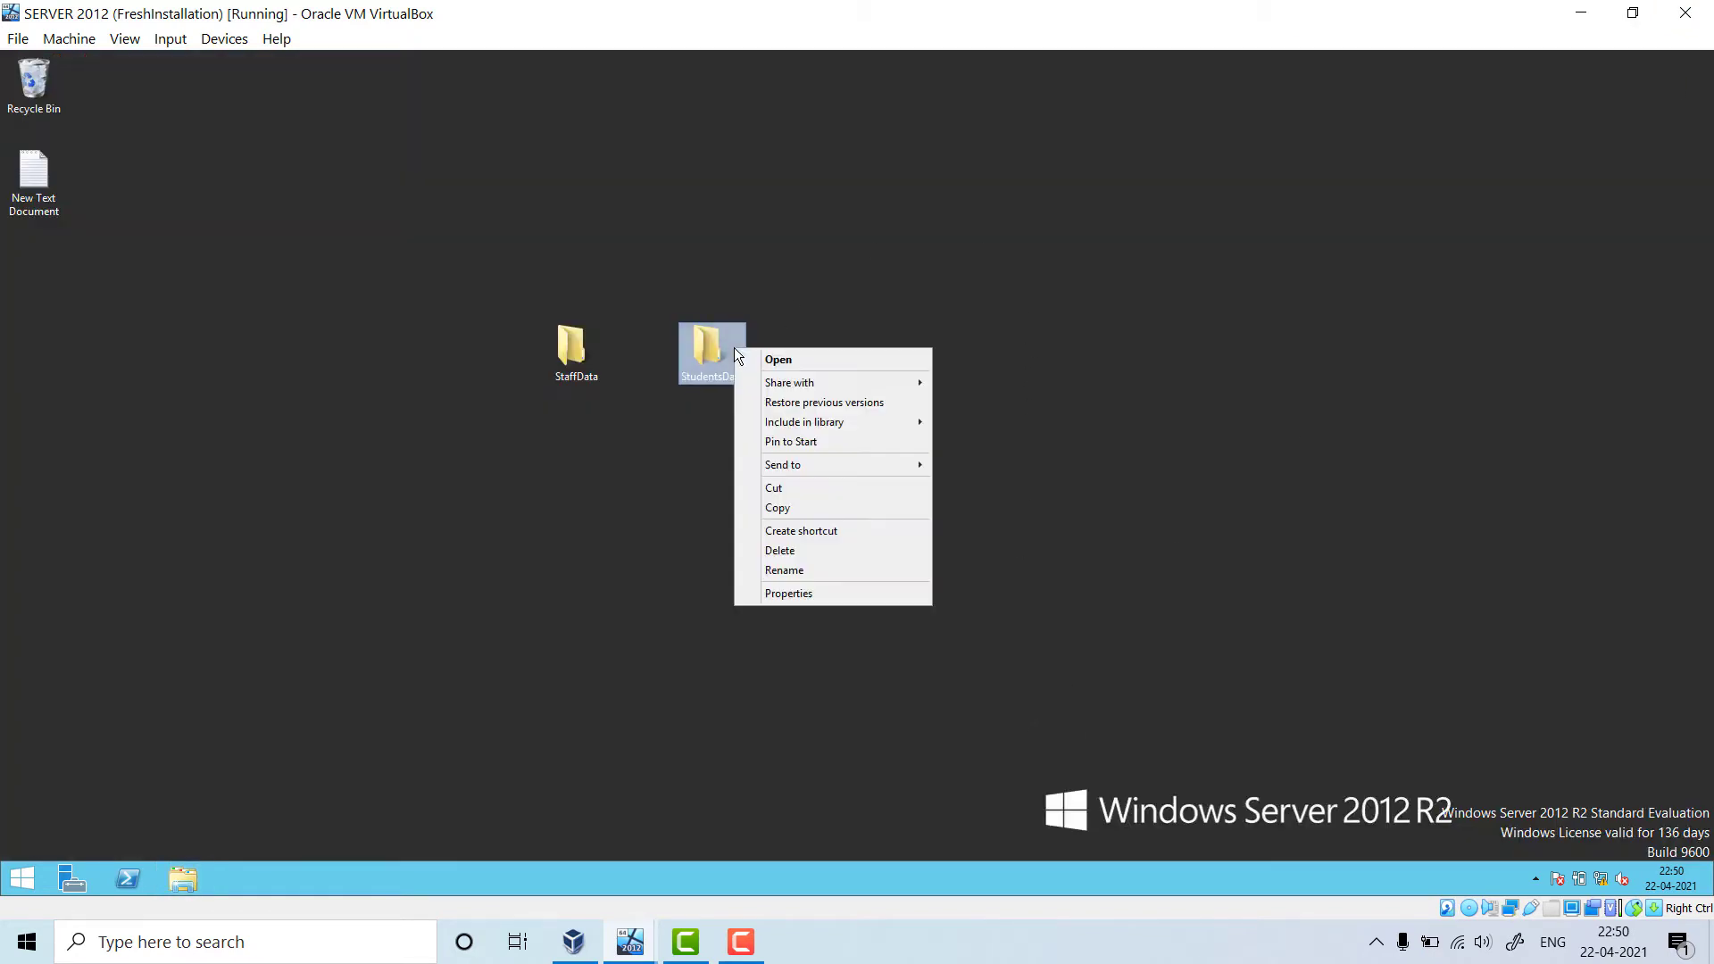
pyautogui.click(796, 595)
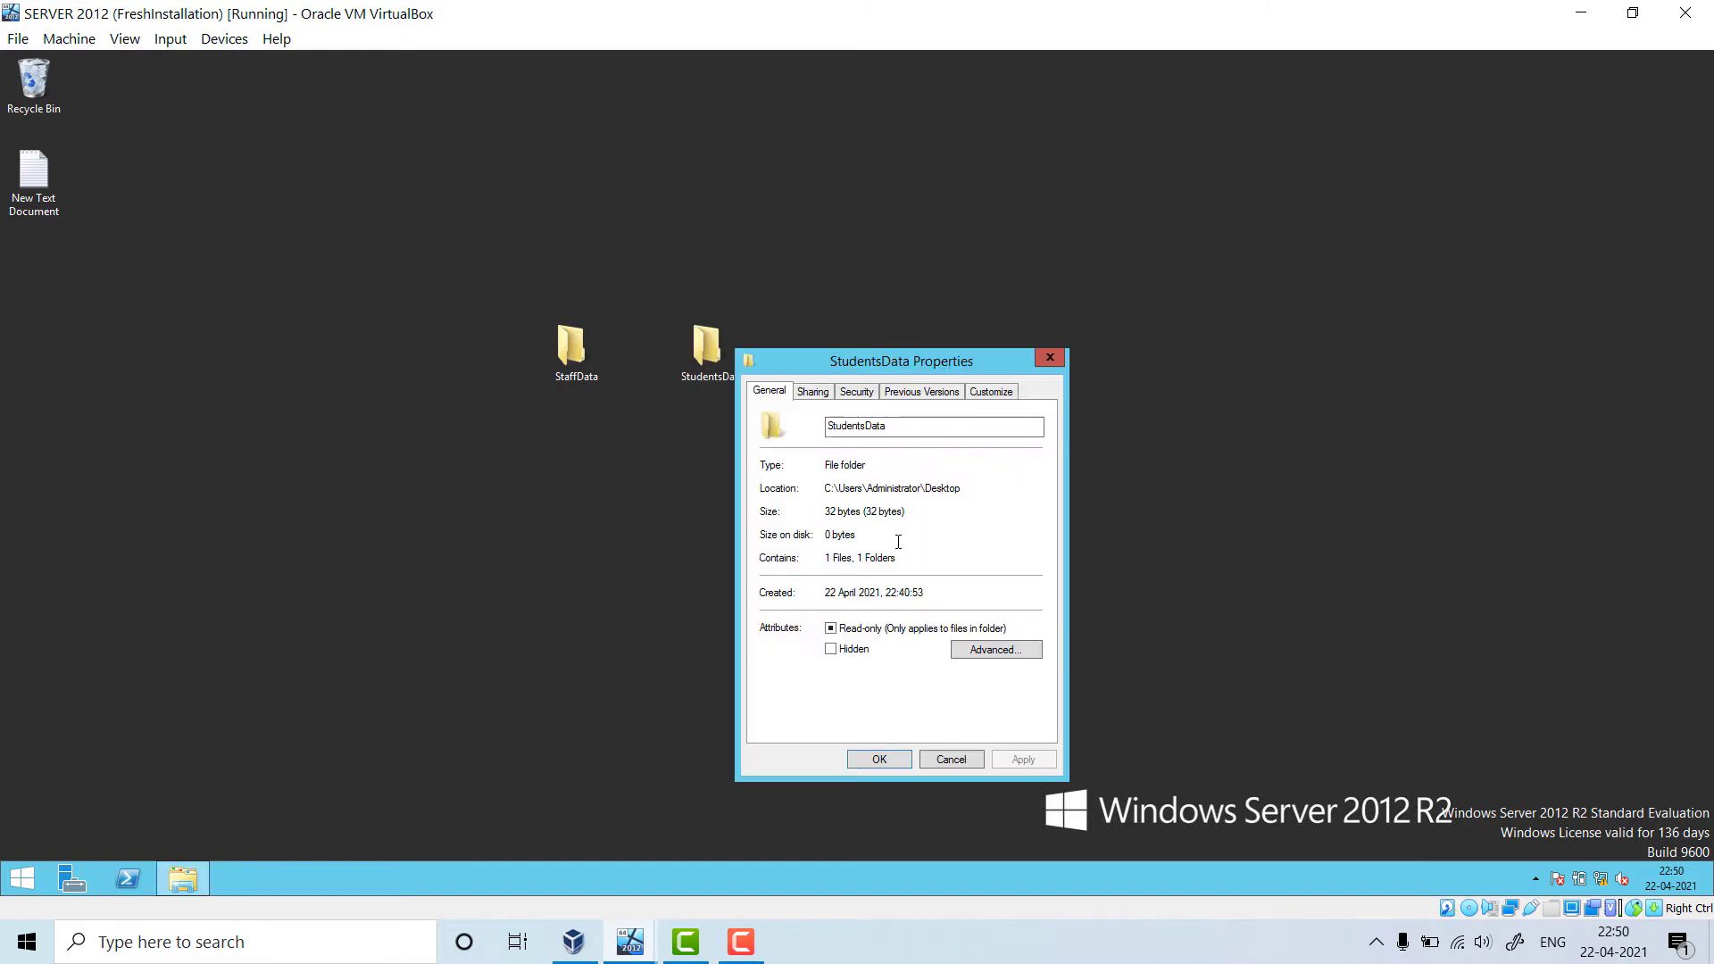
pyautogui.click(865, 393)
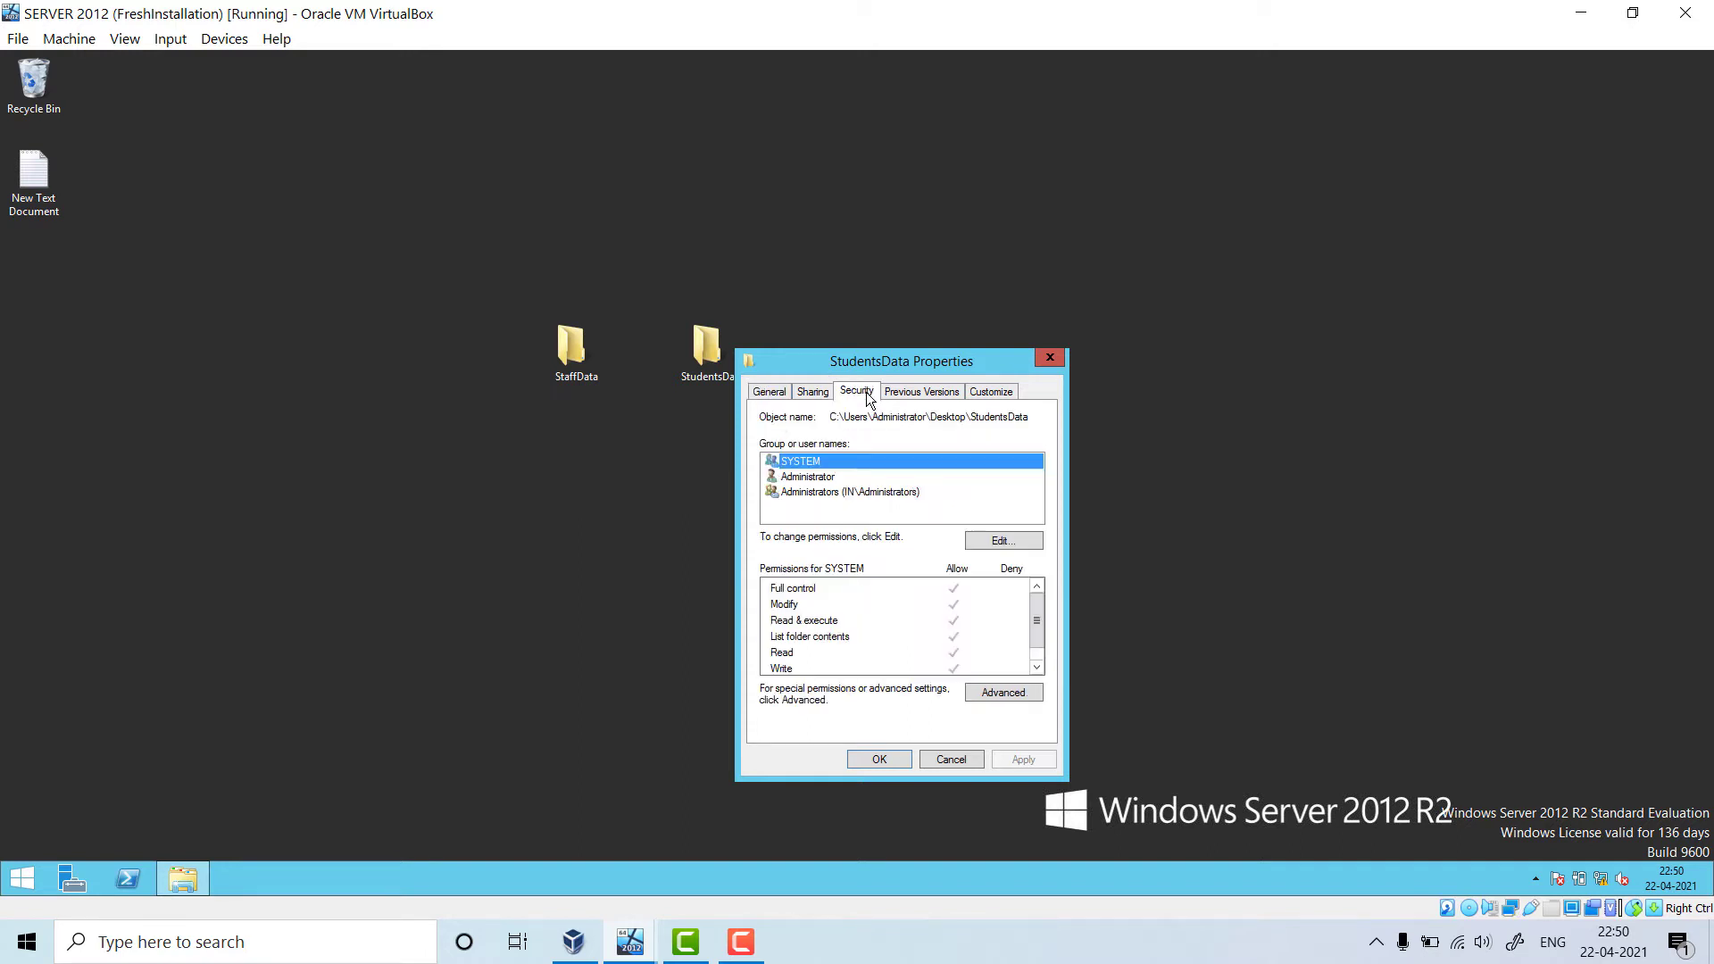
pyautogui.click(1014, 697)
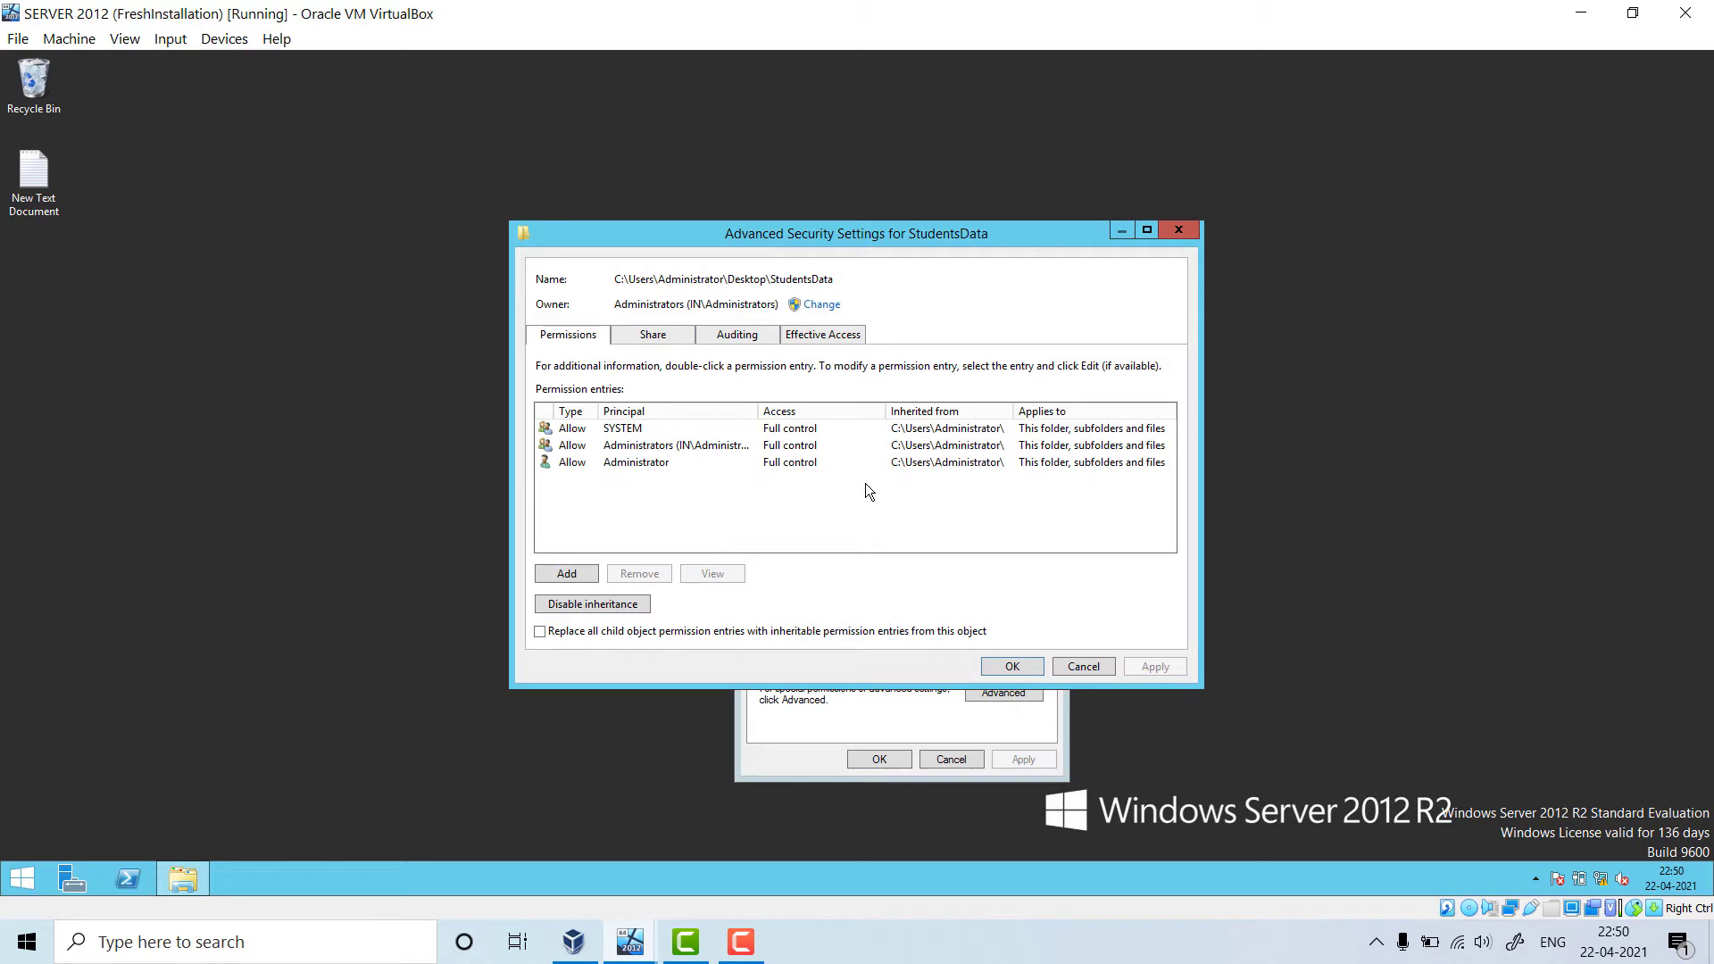
pyautogui.click(618, 607)
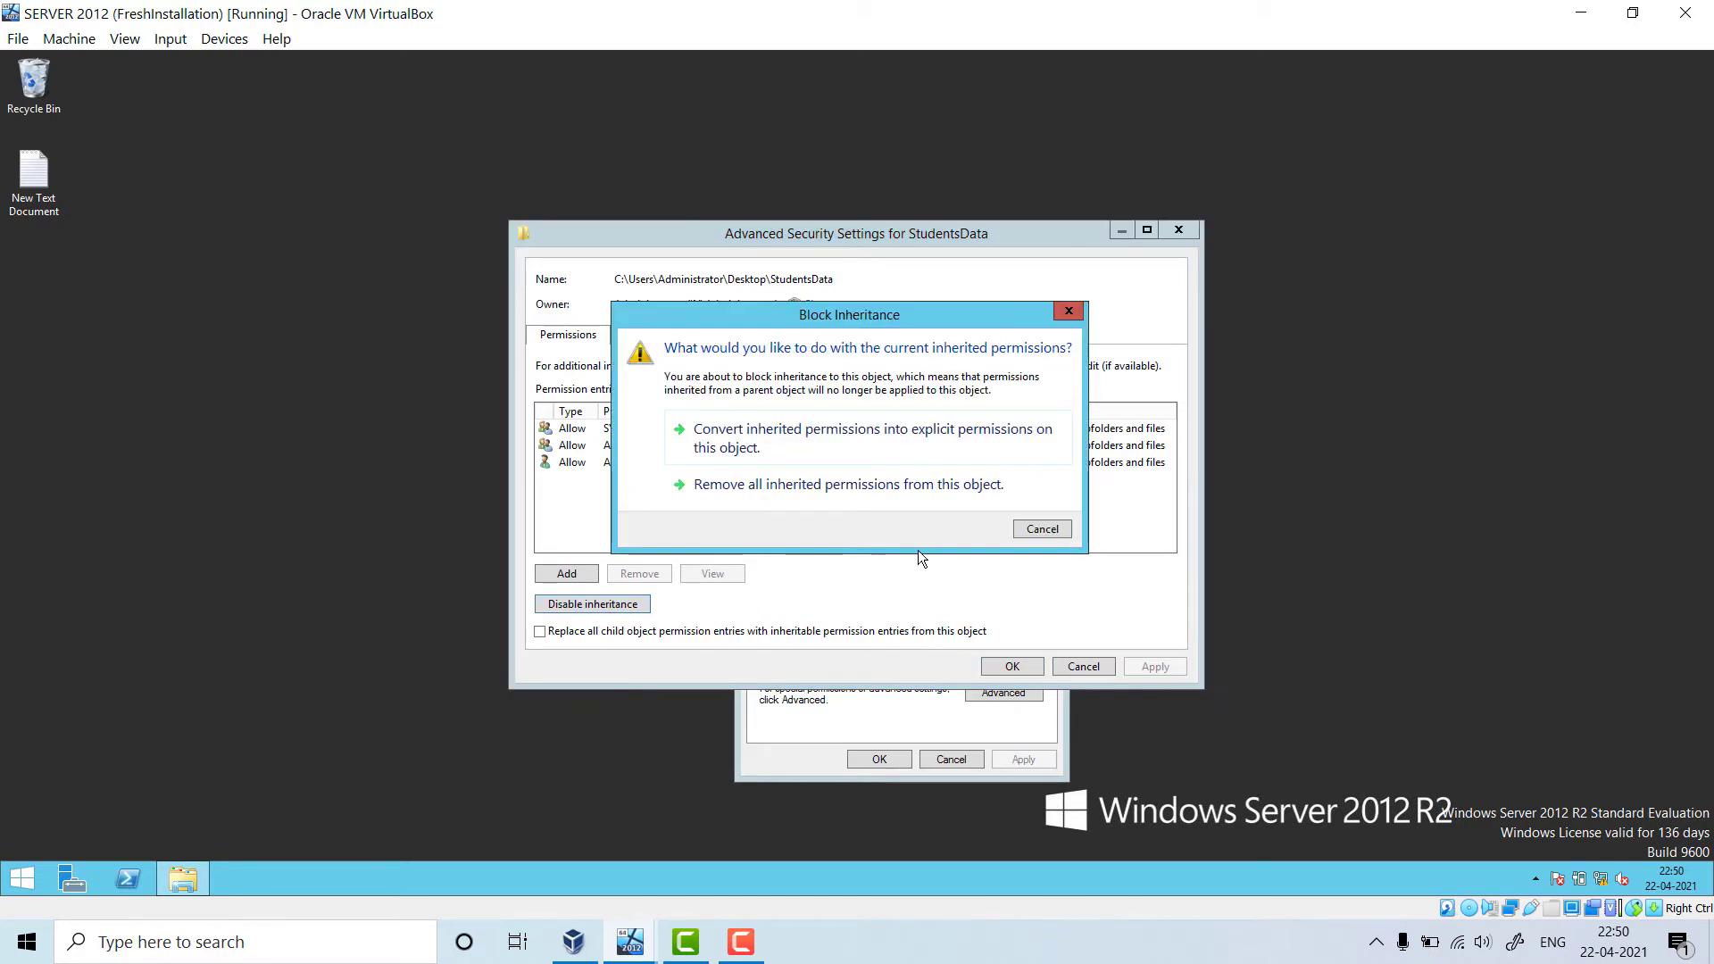
pyautogui.click(859, 443)
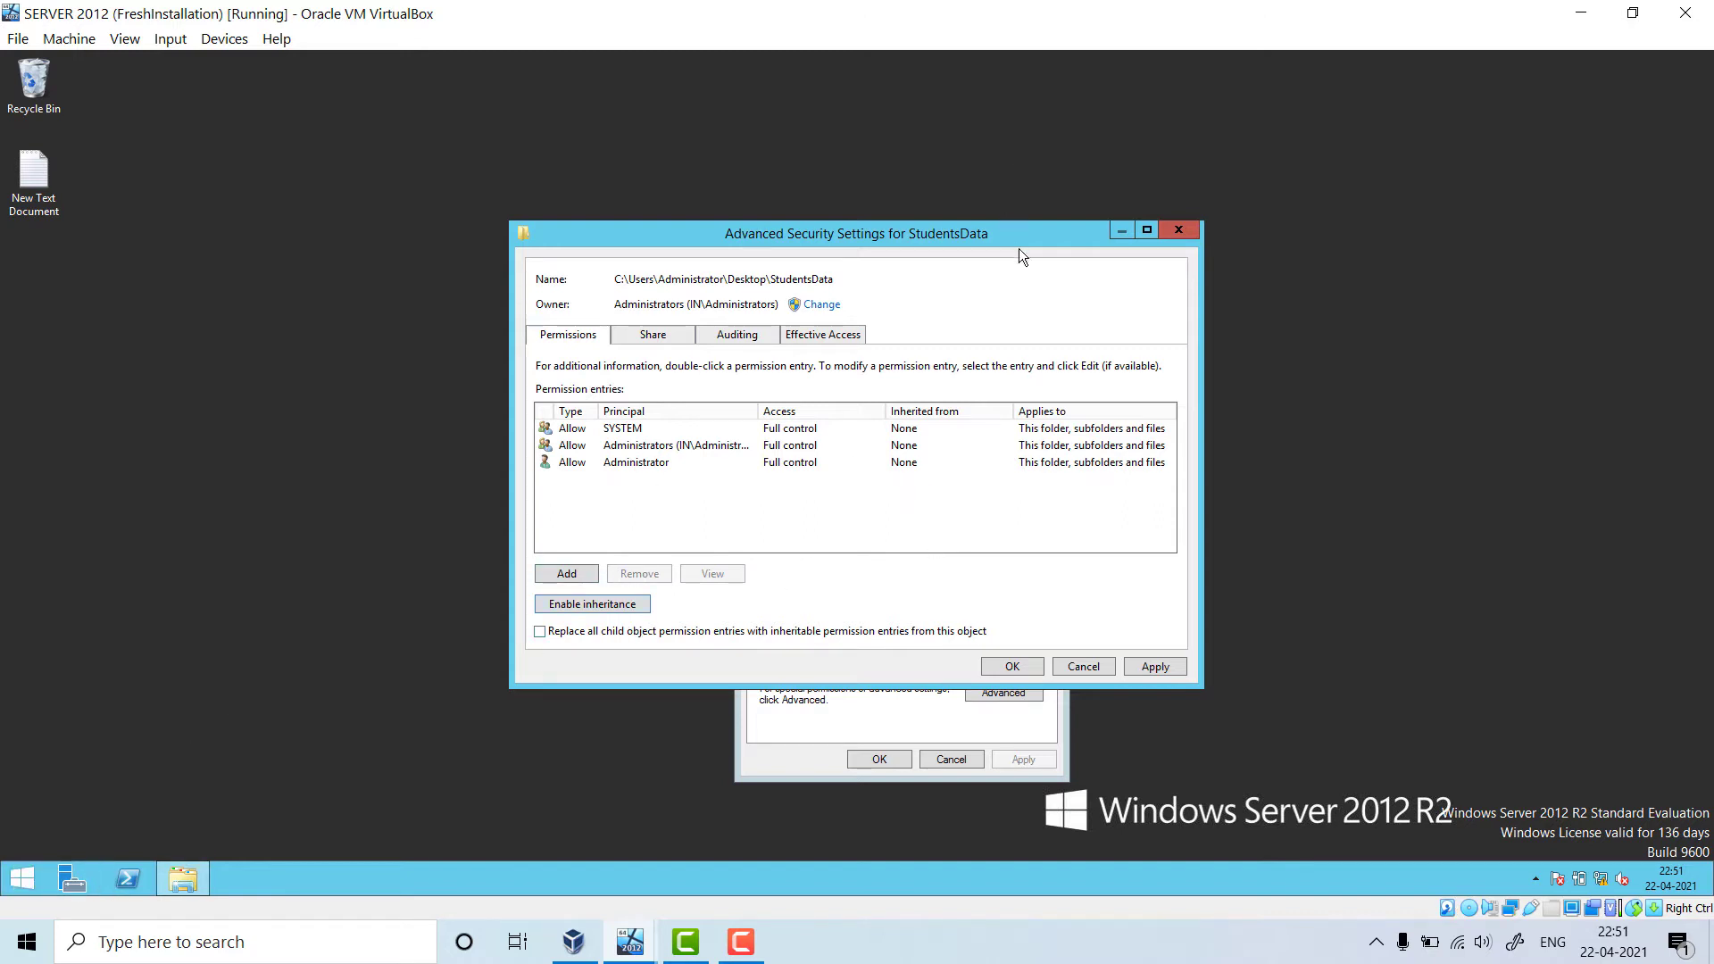
# Open Active Directory Users and Computers from Server Manager and examine the domain's department, StaffData and StudentData security groups.
pyautogui.click(71, 878)
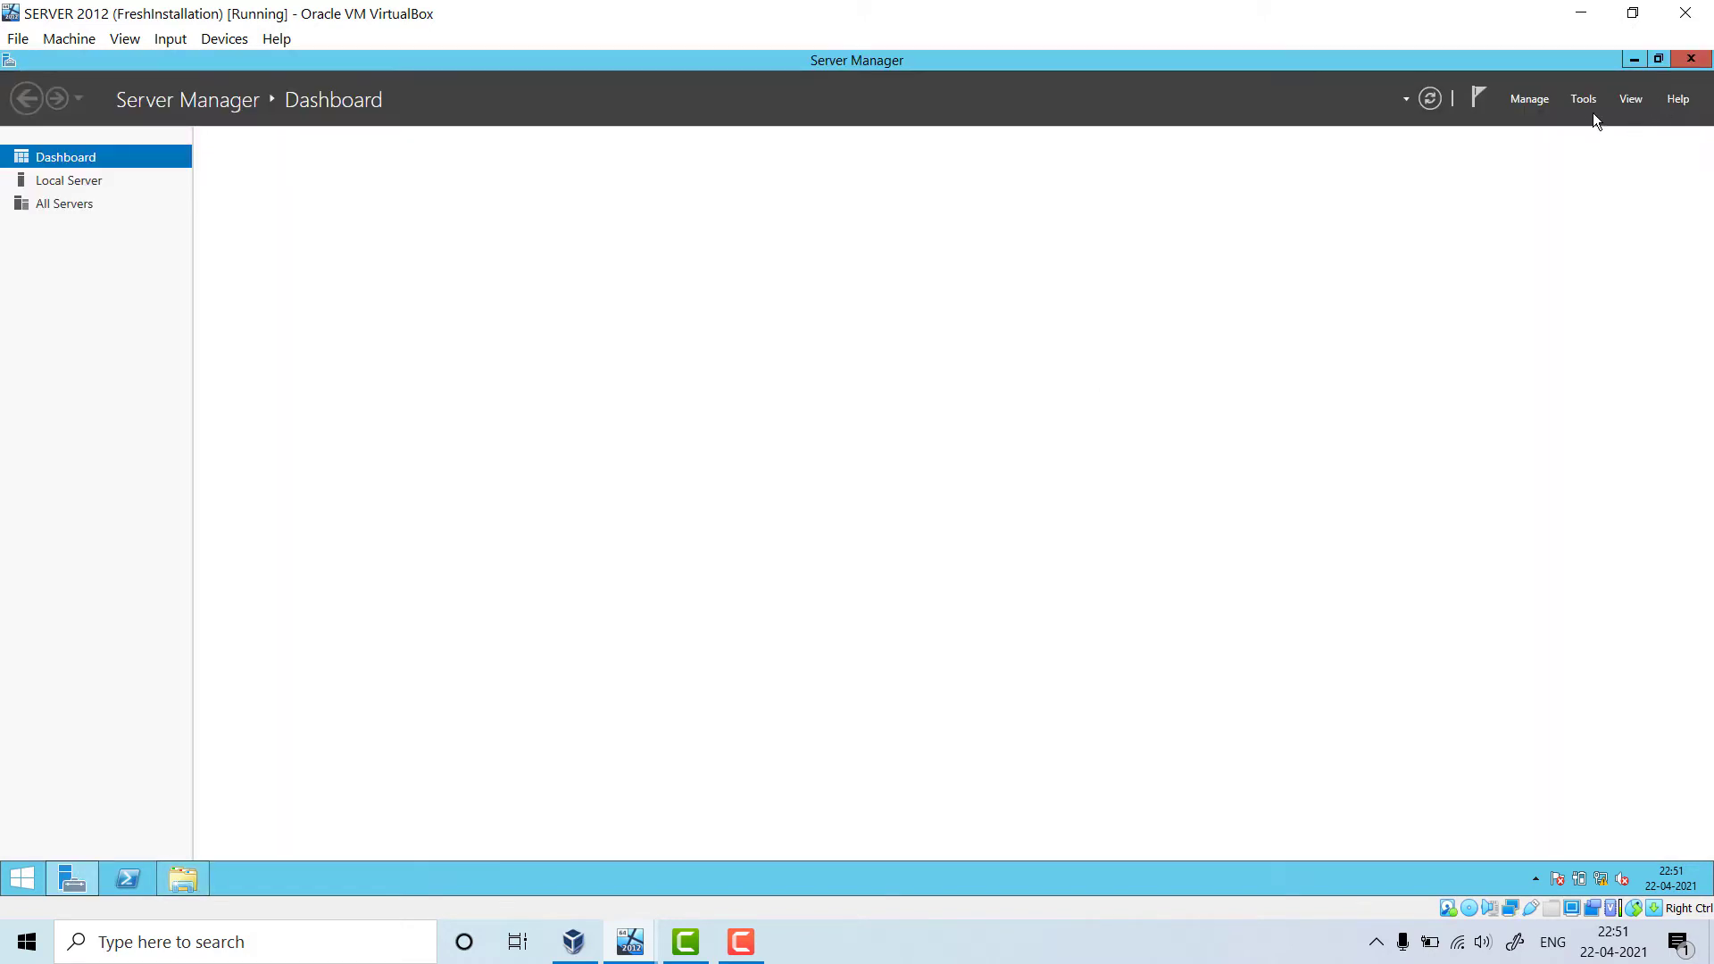
pyautogui.click(1583, 97)
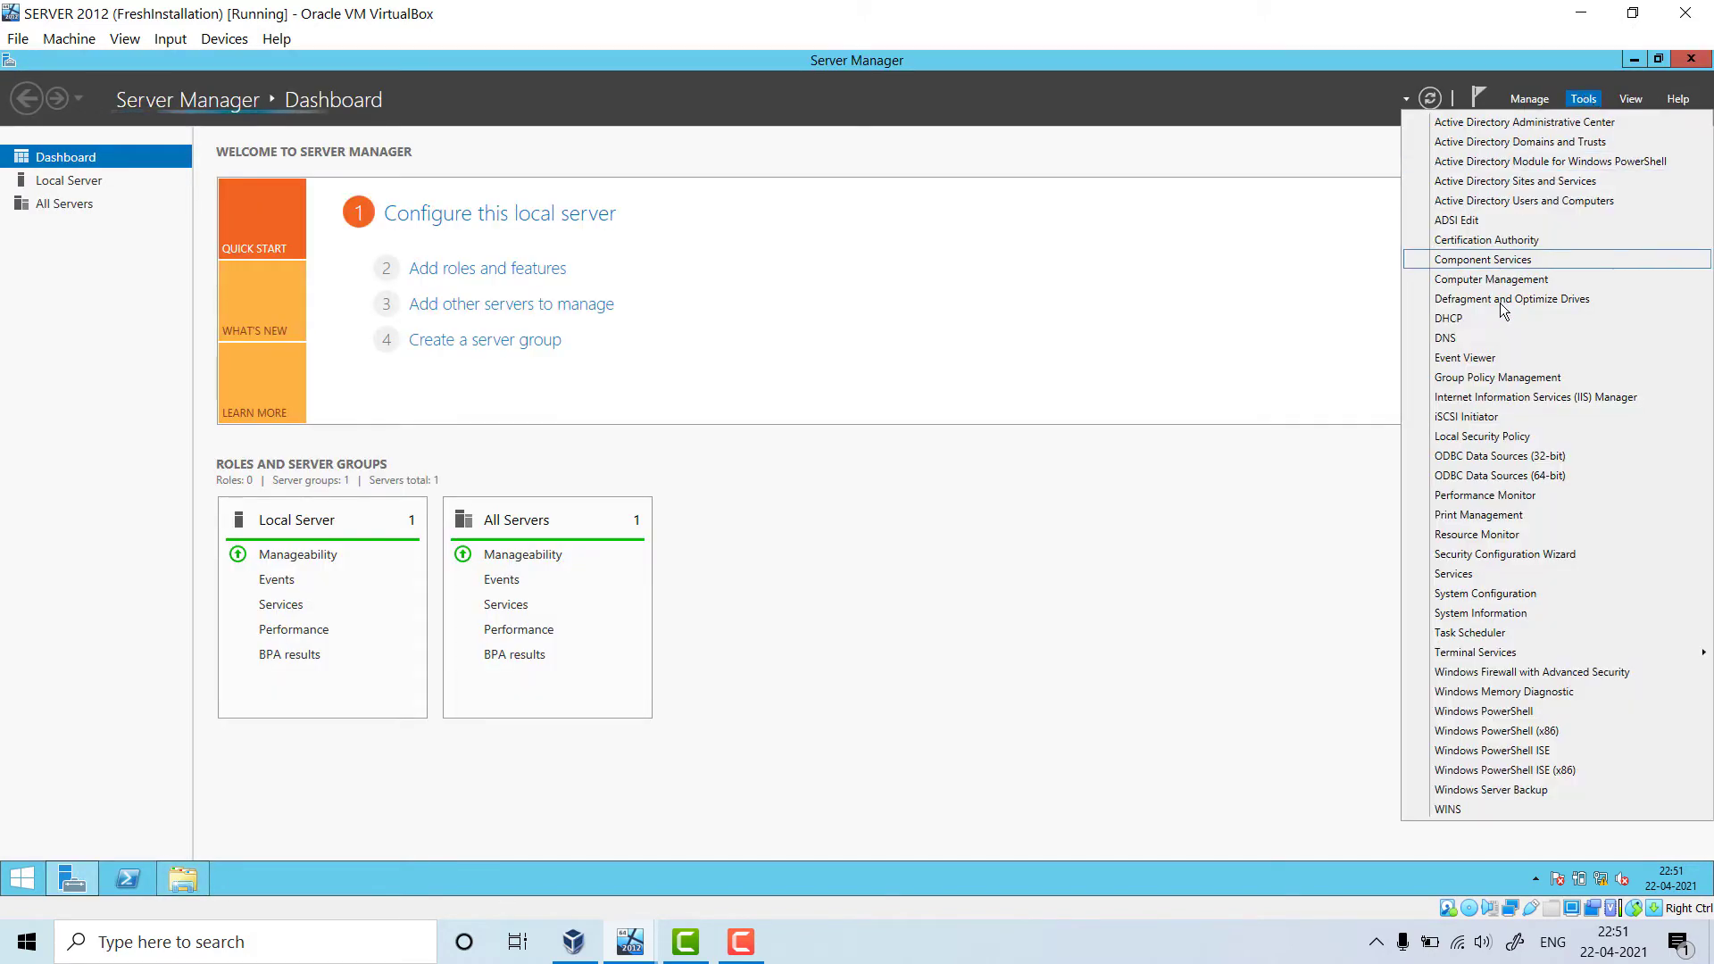
pyautogui.click(1525, 202)
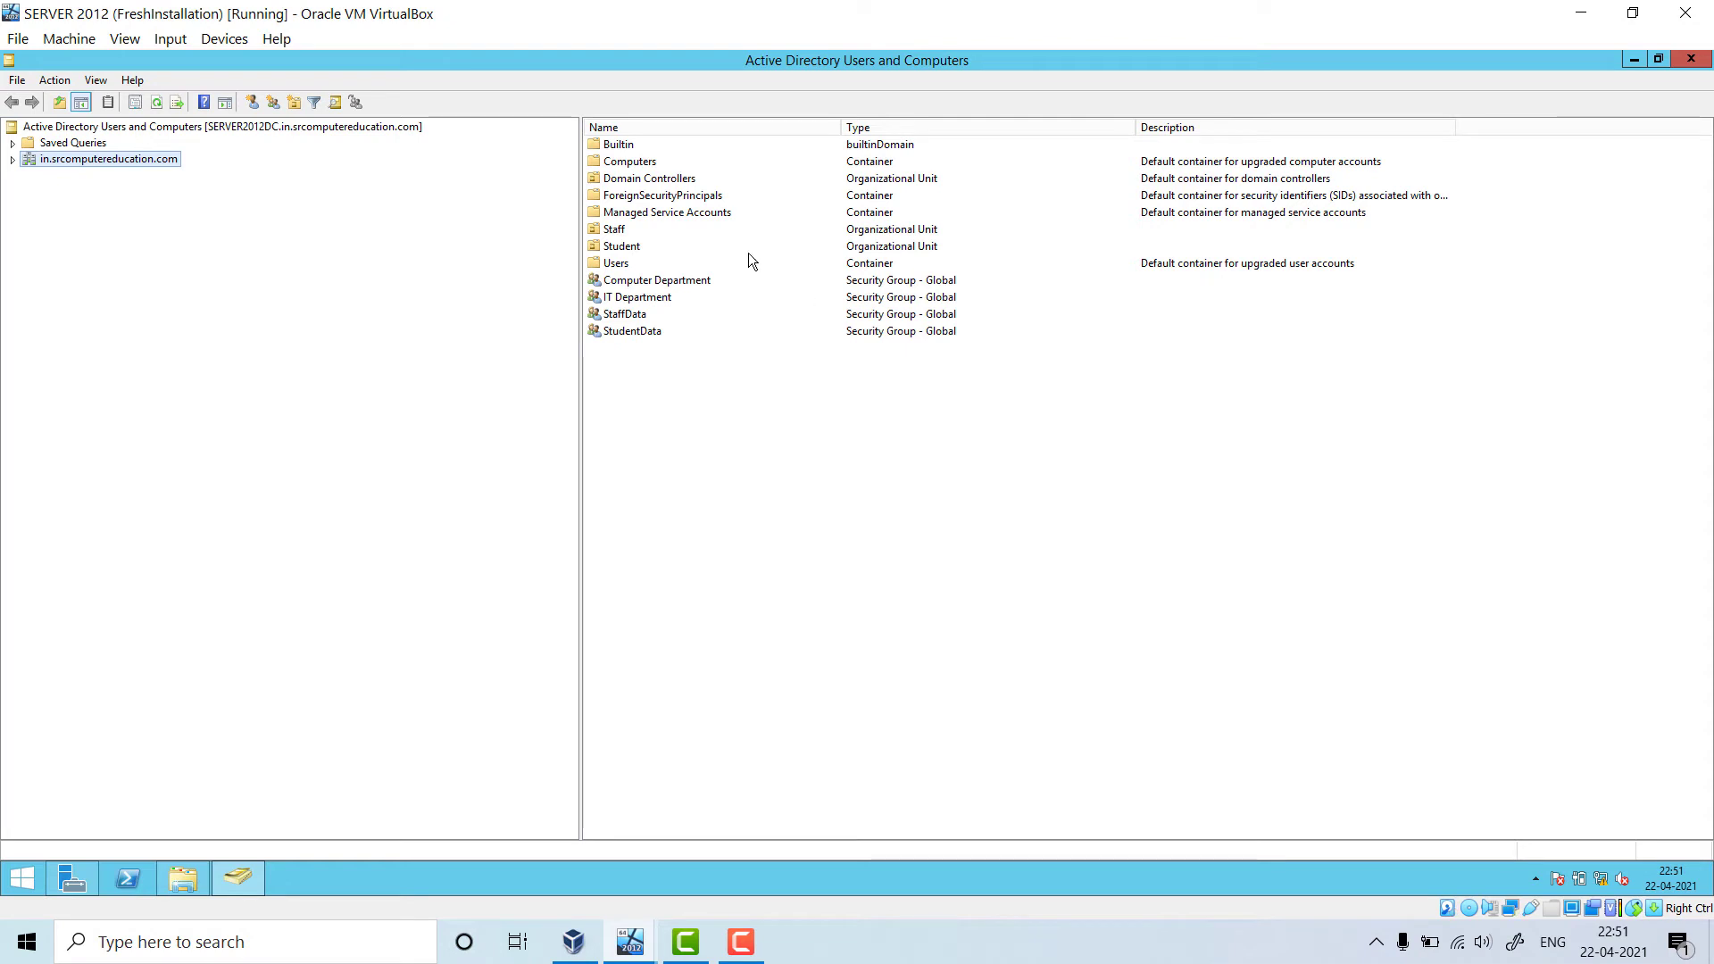
pyautogui.click(641, 301)
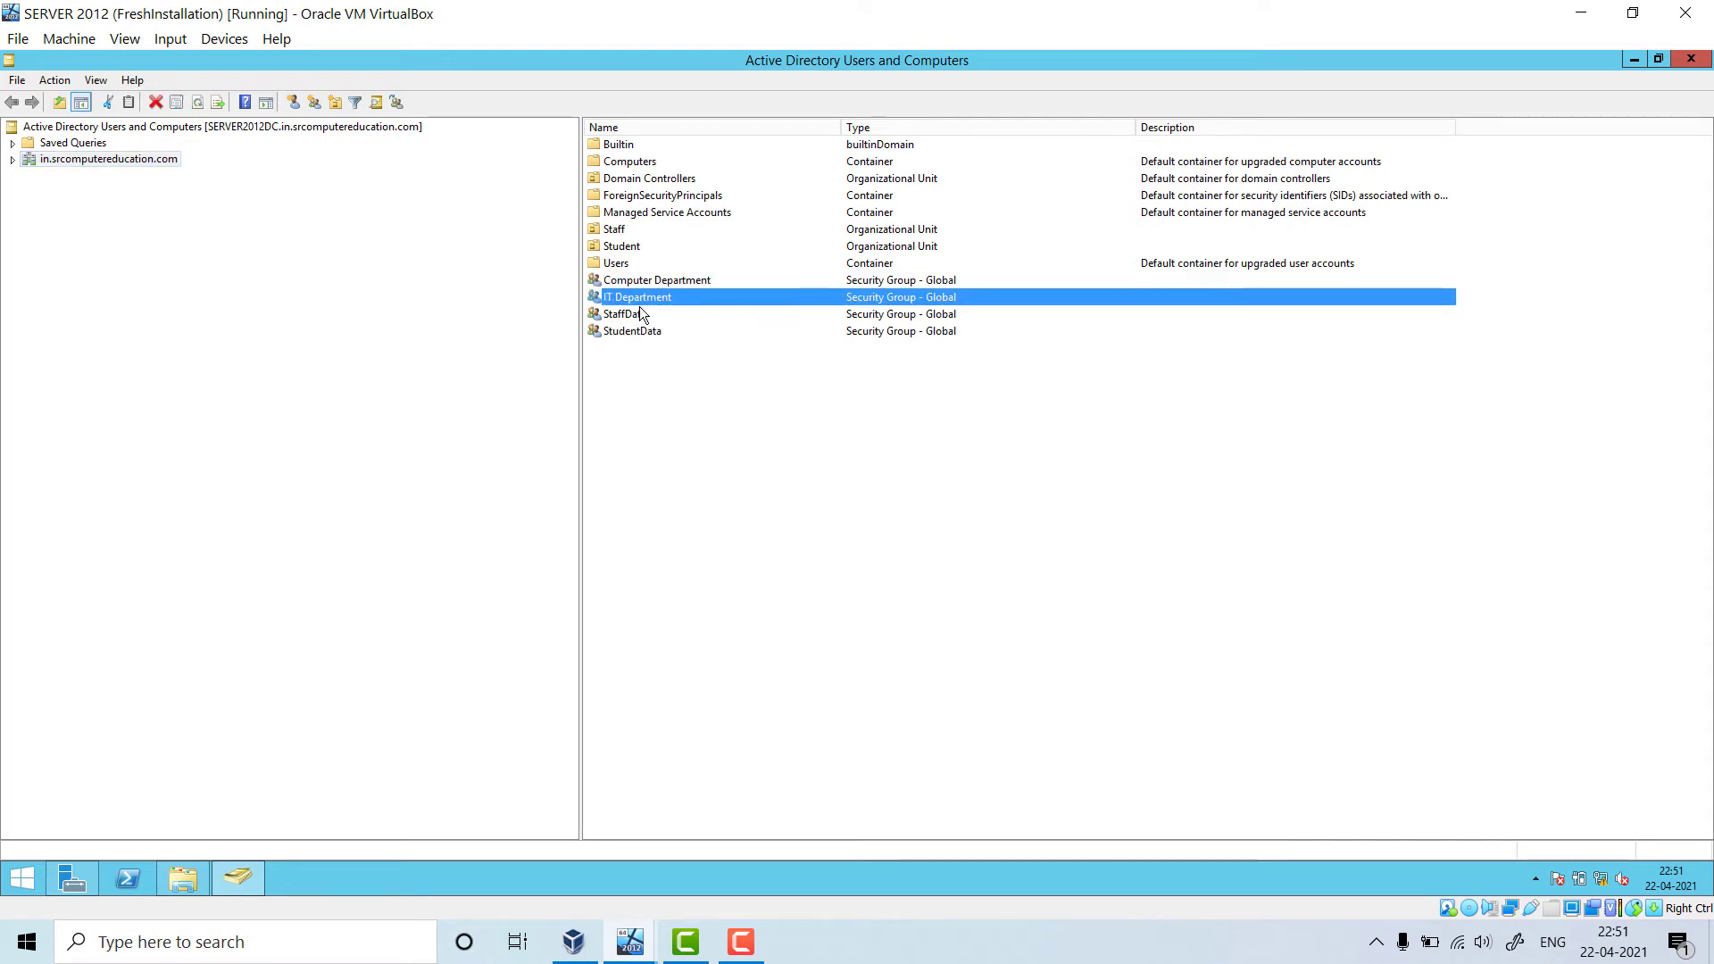
pyautogui.click(642, 313)
pyautogui.click(643, 327)
pyautogui.click(643, 282)
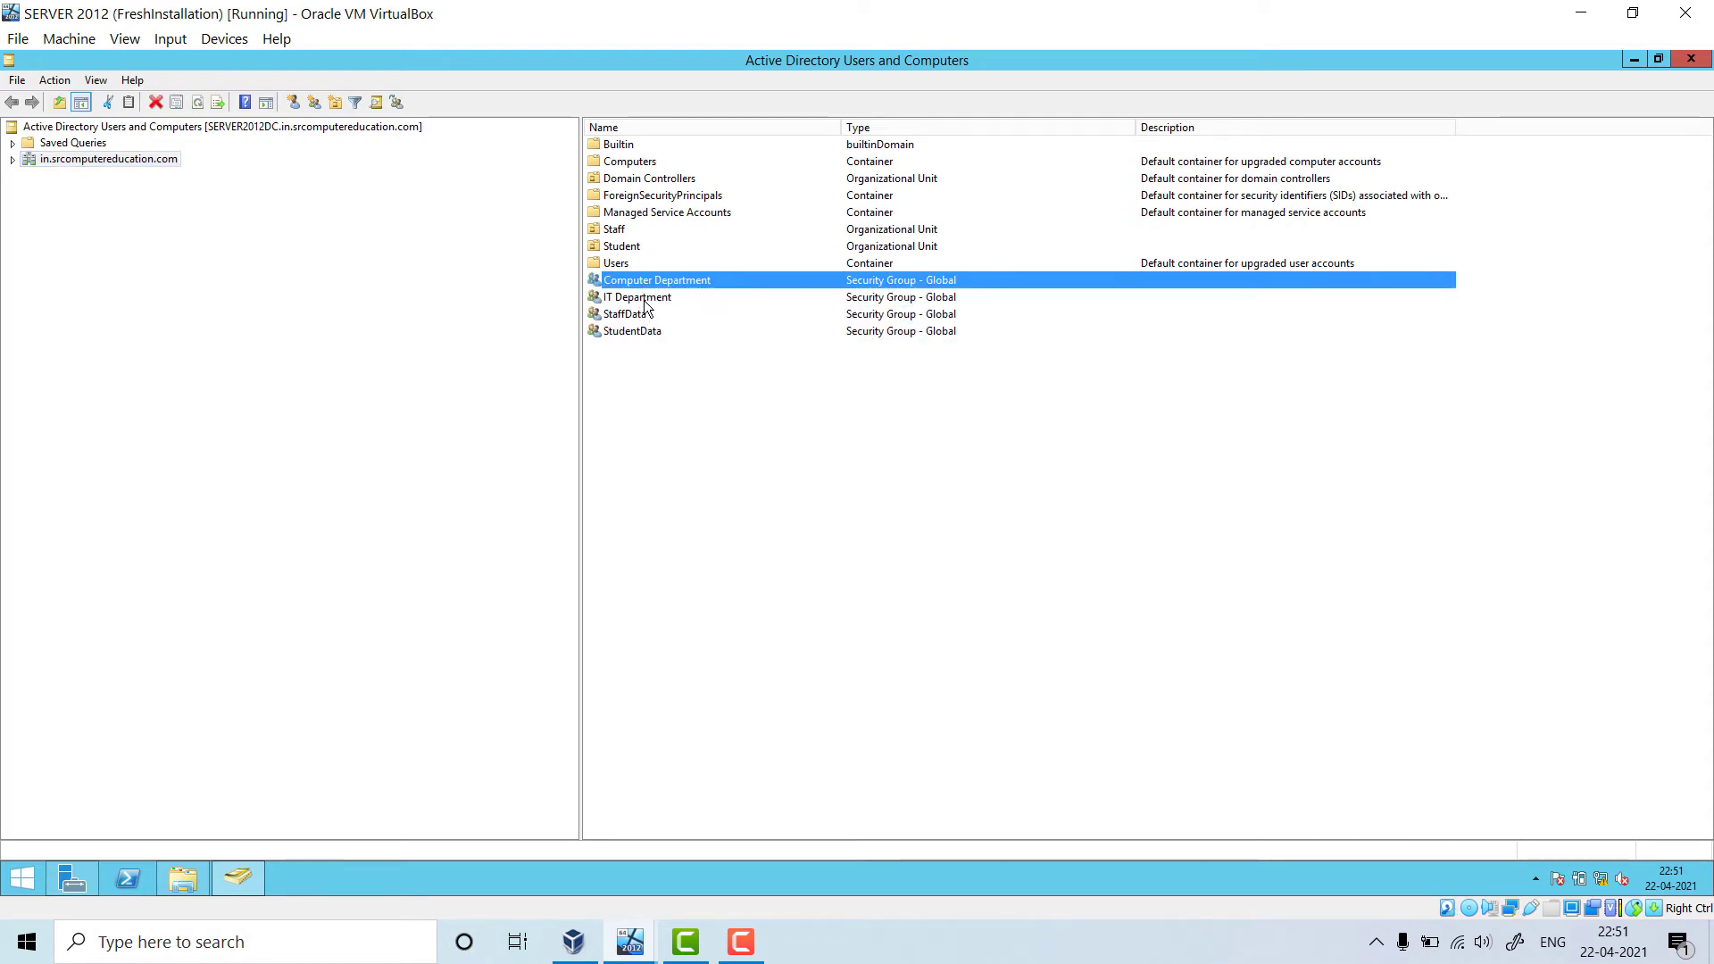
pyautogui.click(642, 304)
pyautogui.click(641, 313)
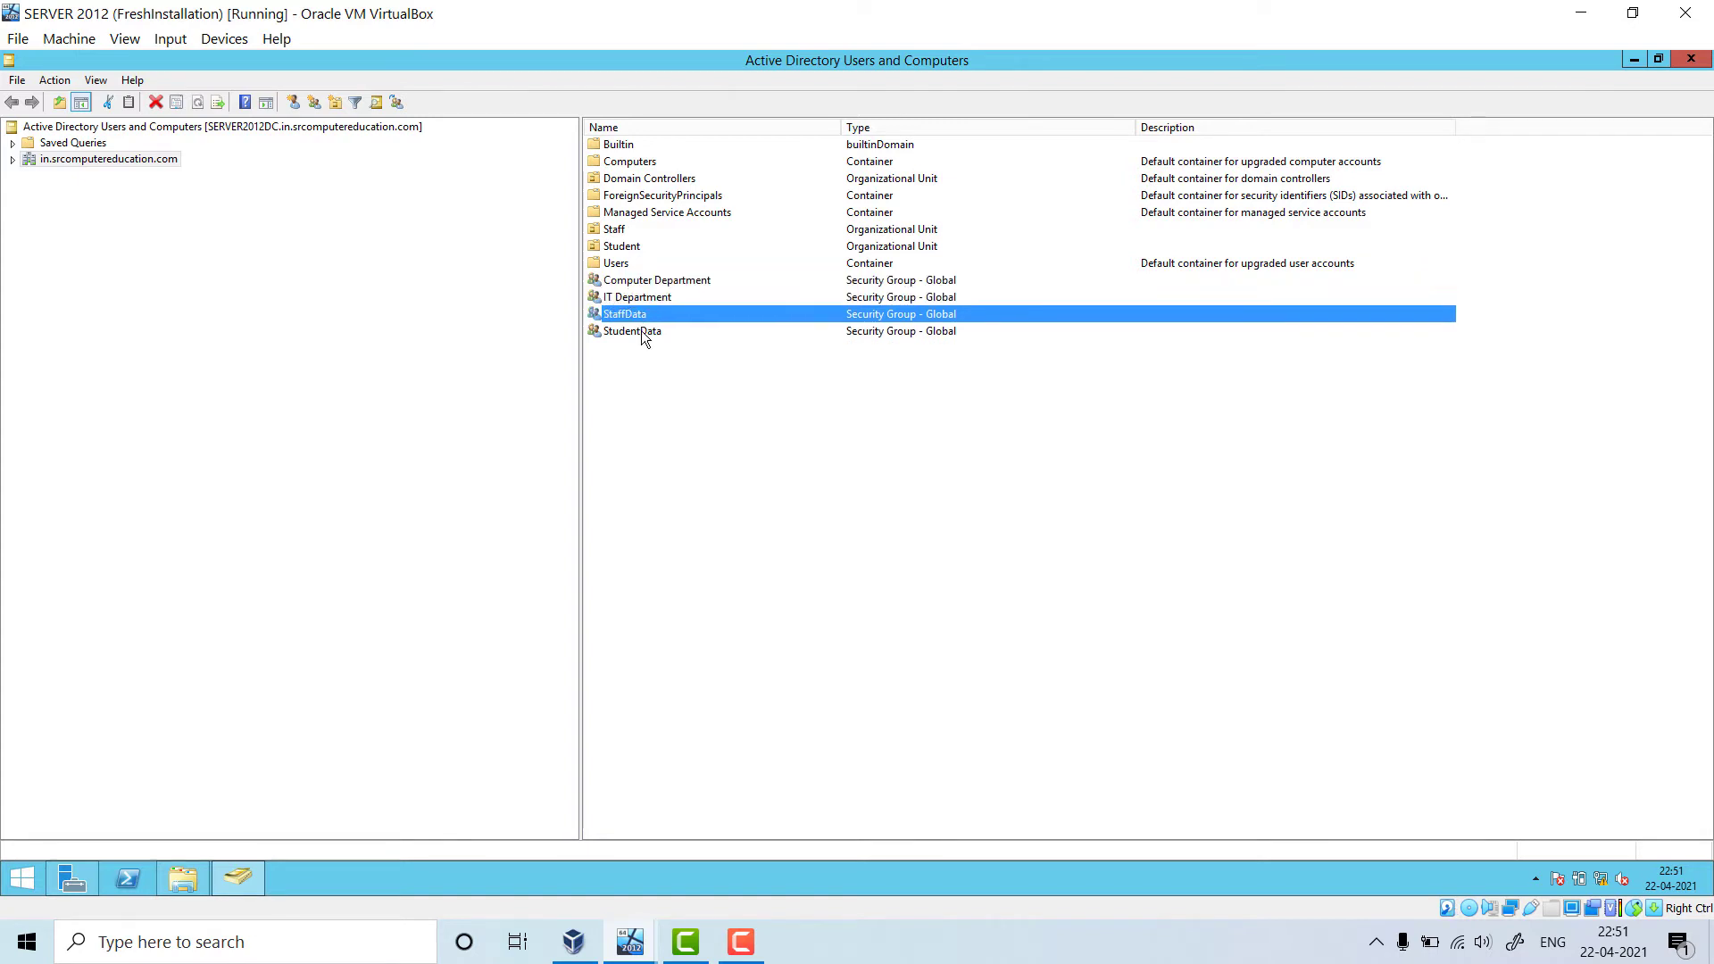
pyautogui.click(641, 331)
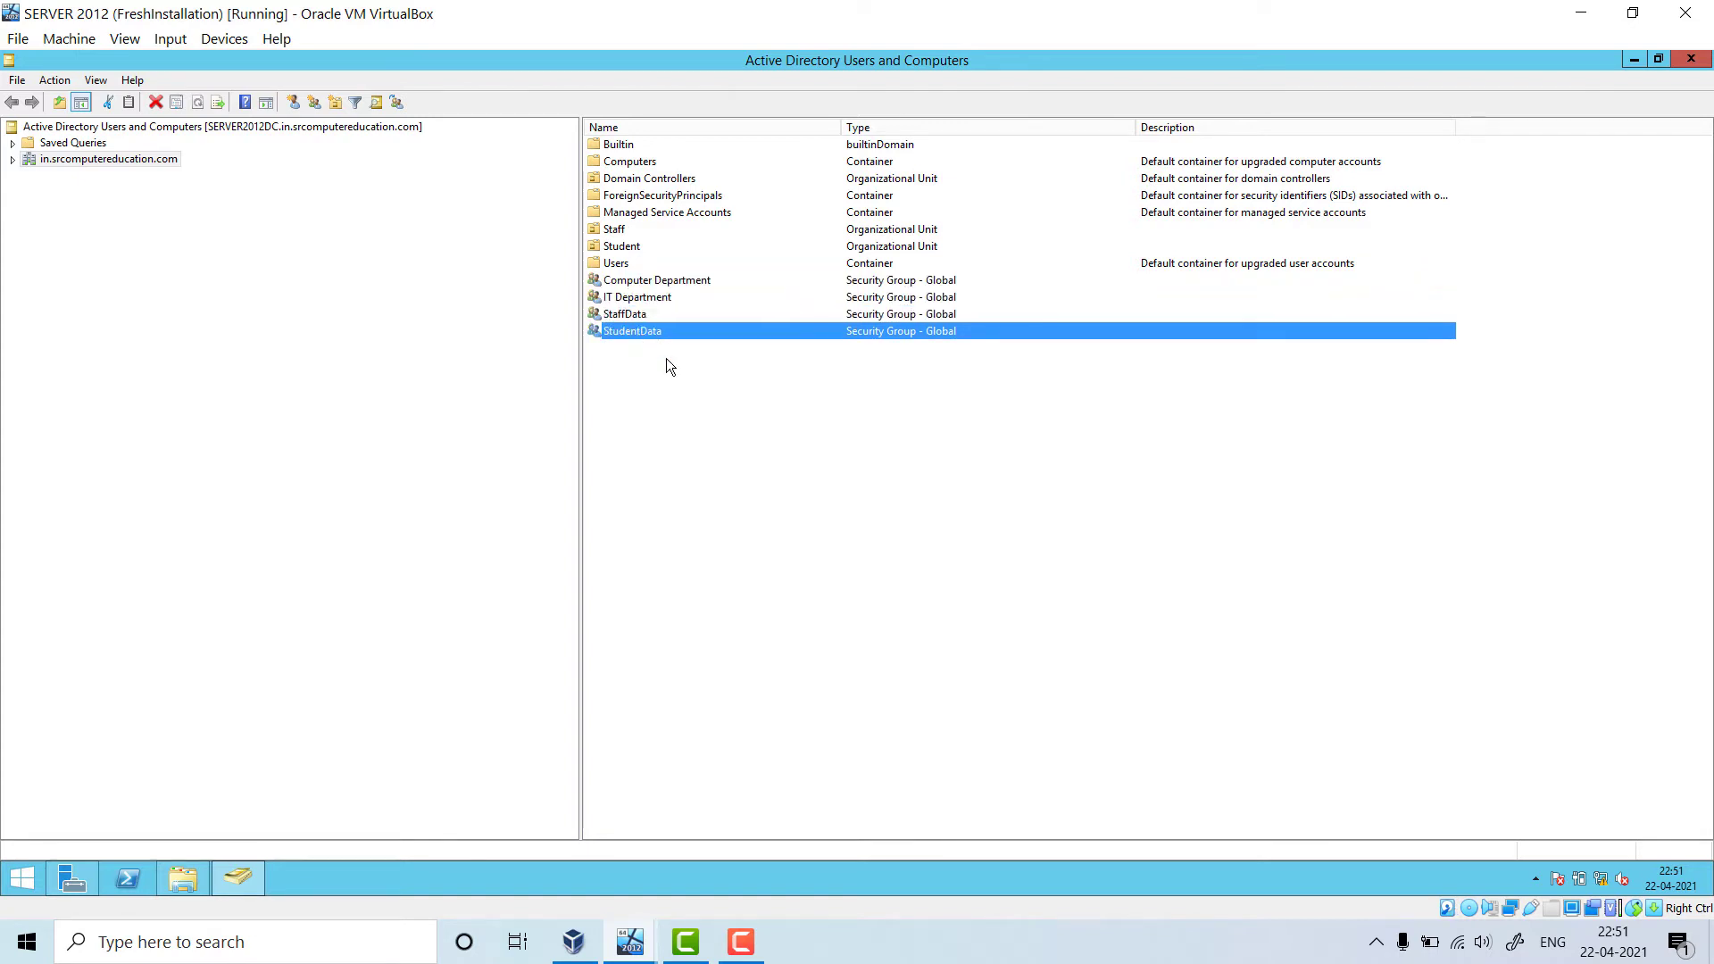
pyautogui.click(670, 282)
pyautogui.click(671, 298)
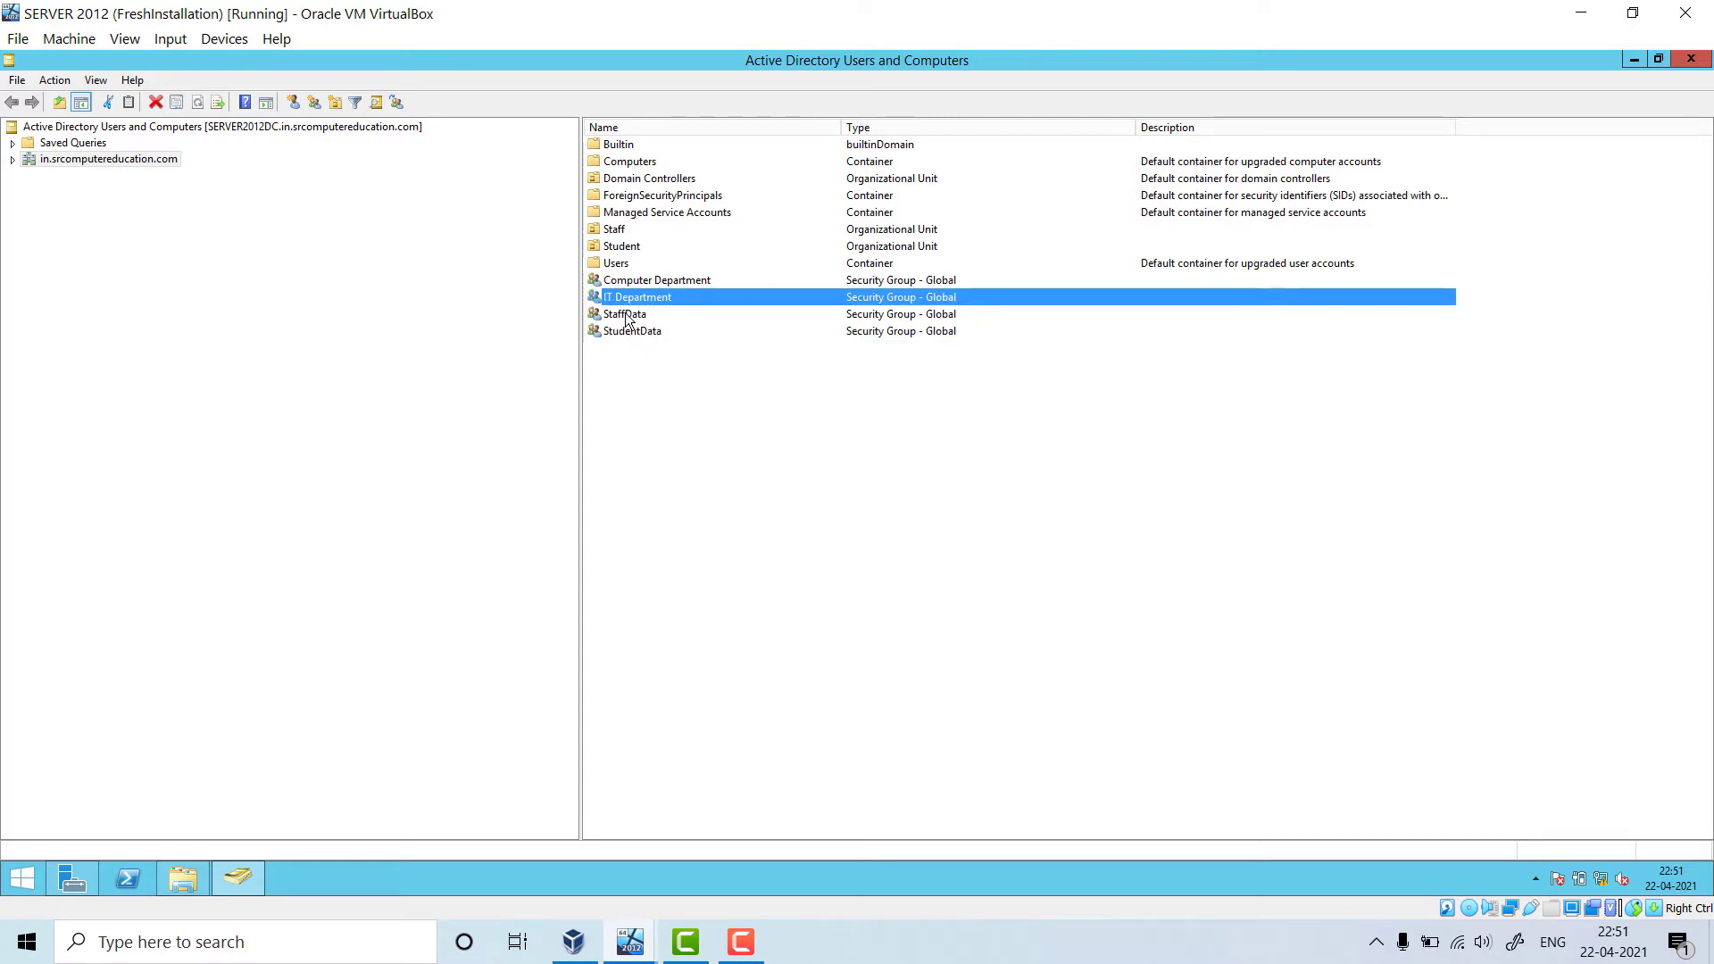
# Examine the member lists of the StaffData and StudentData security groups, leaving both unchanged.
pyautogui.doubleClick(627, 314)
pyautogui.click(757, 293)
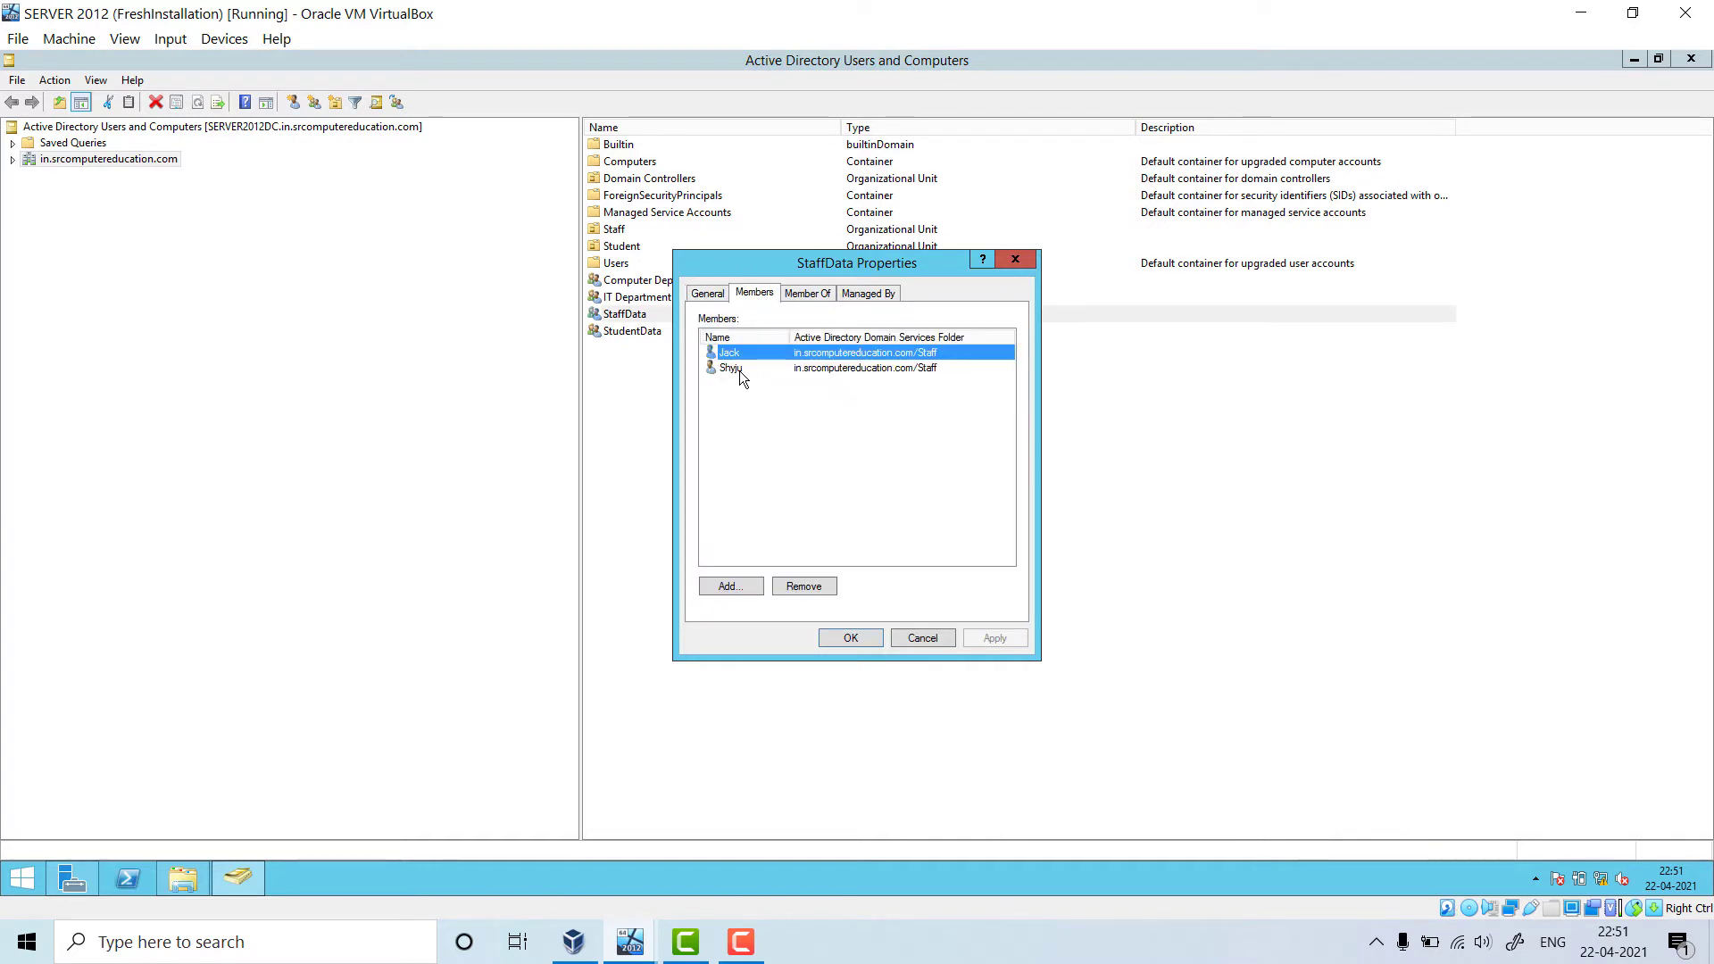
pyautogui.click(922, 637)
pyautogui.doubleClick(632, 332)
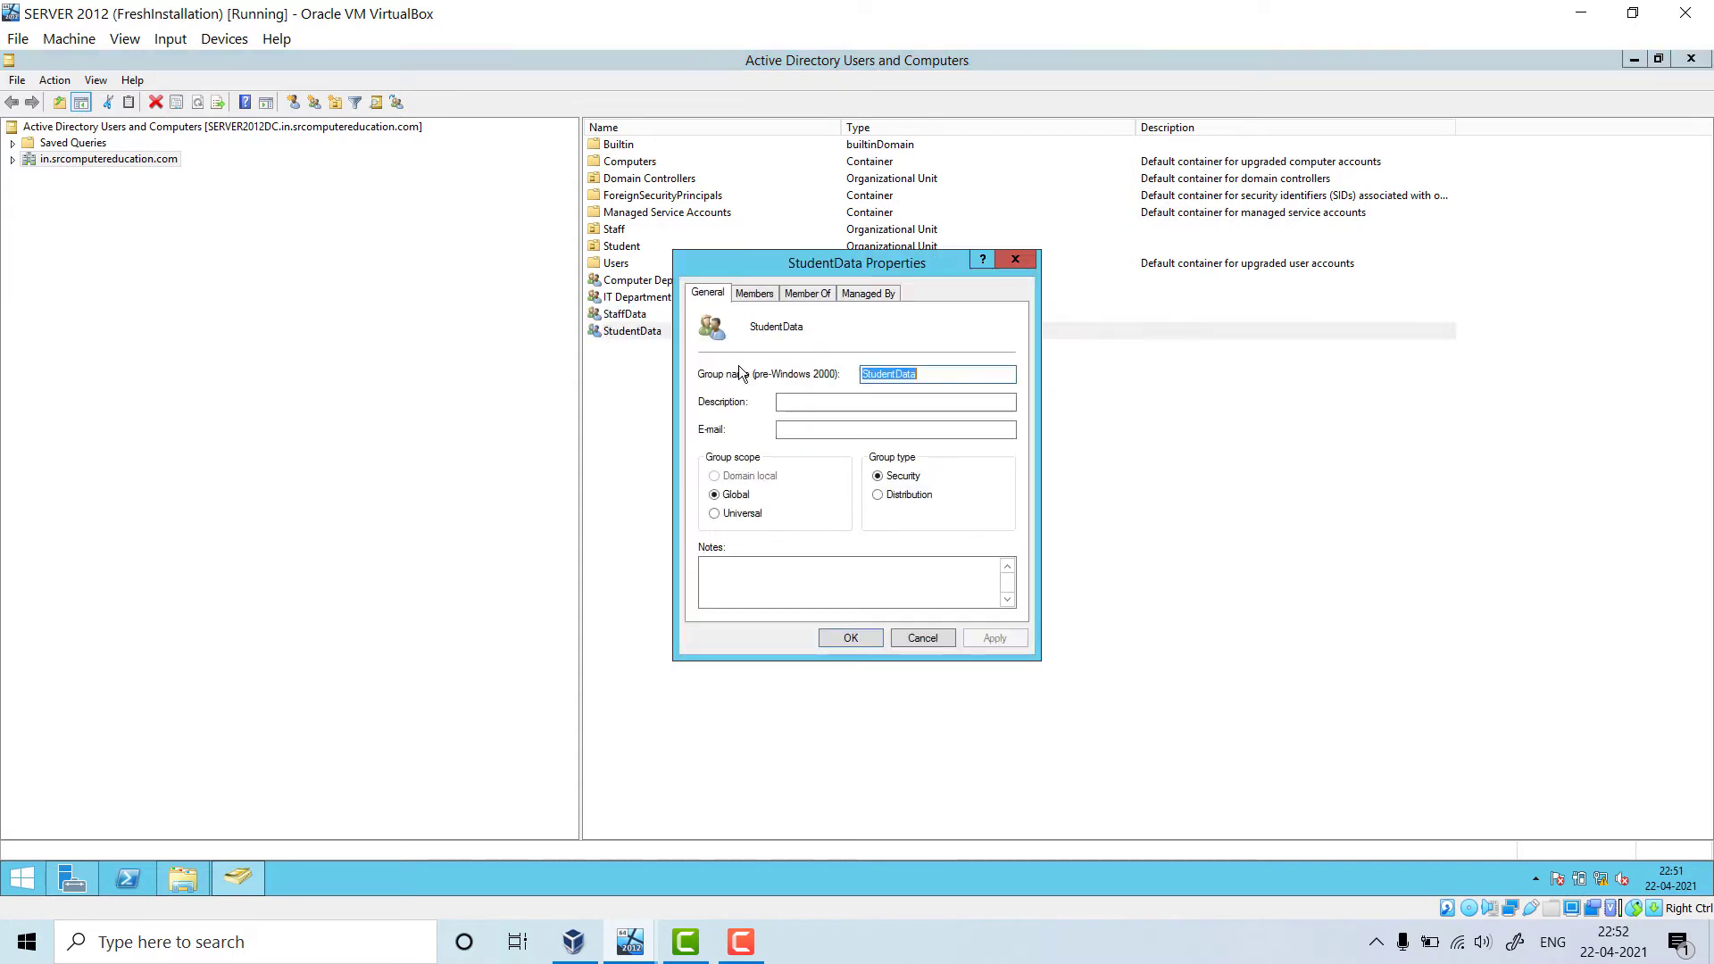
pyautogui.click(754, 294)
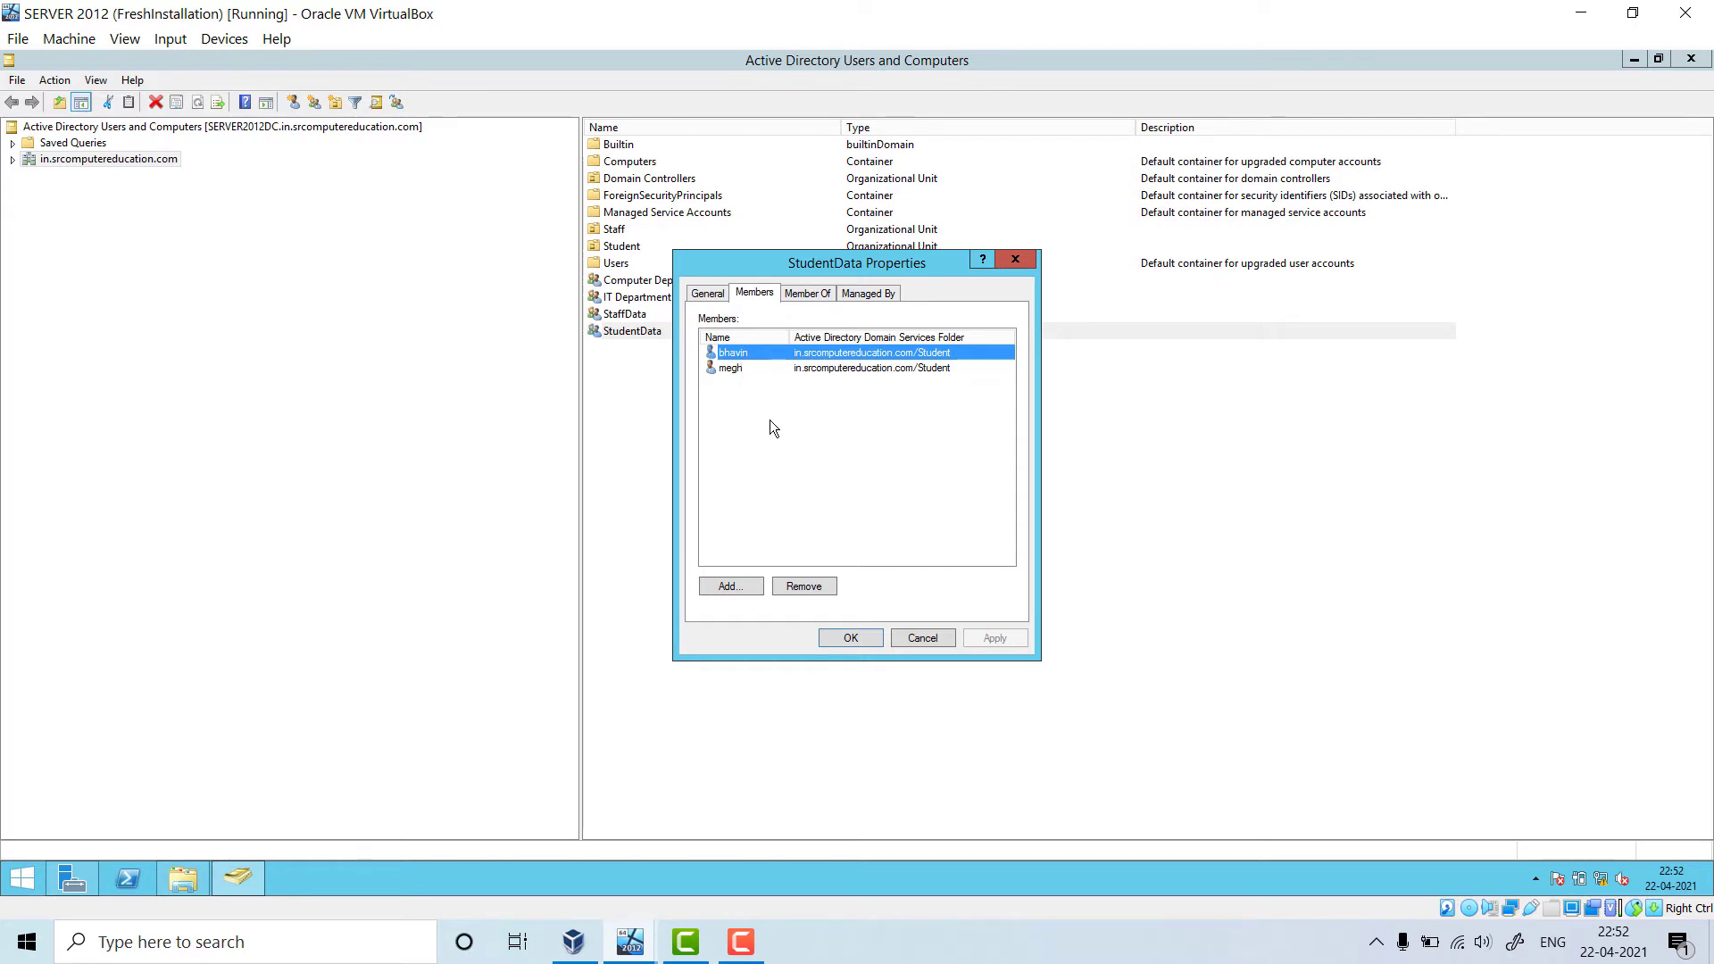
pyautogui.click(925, 639)
# Return to the StudentsData folder's advanced security settings and start a new permission entry, opening the principal selection.
pyautogui.click(1634, 59)
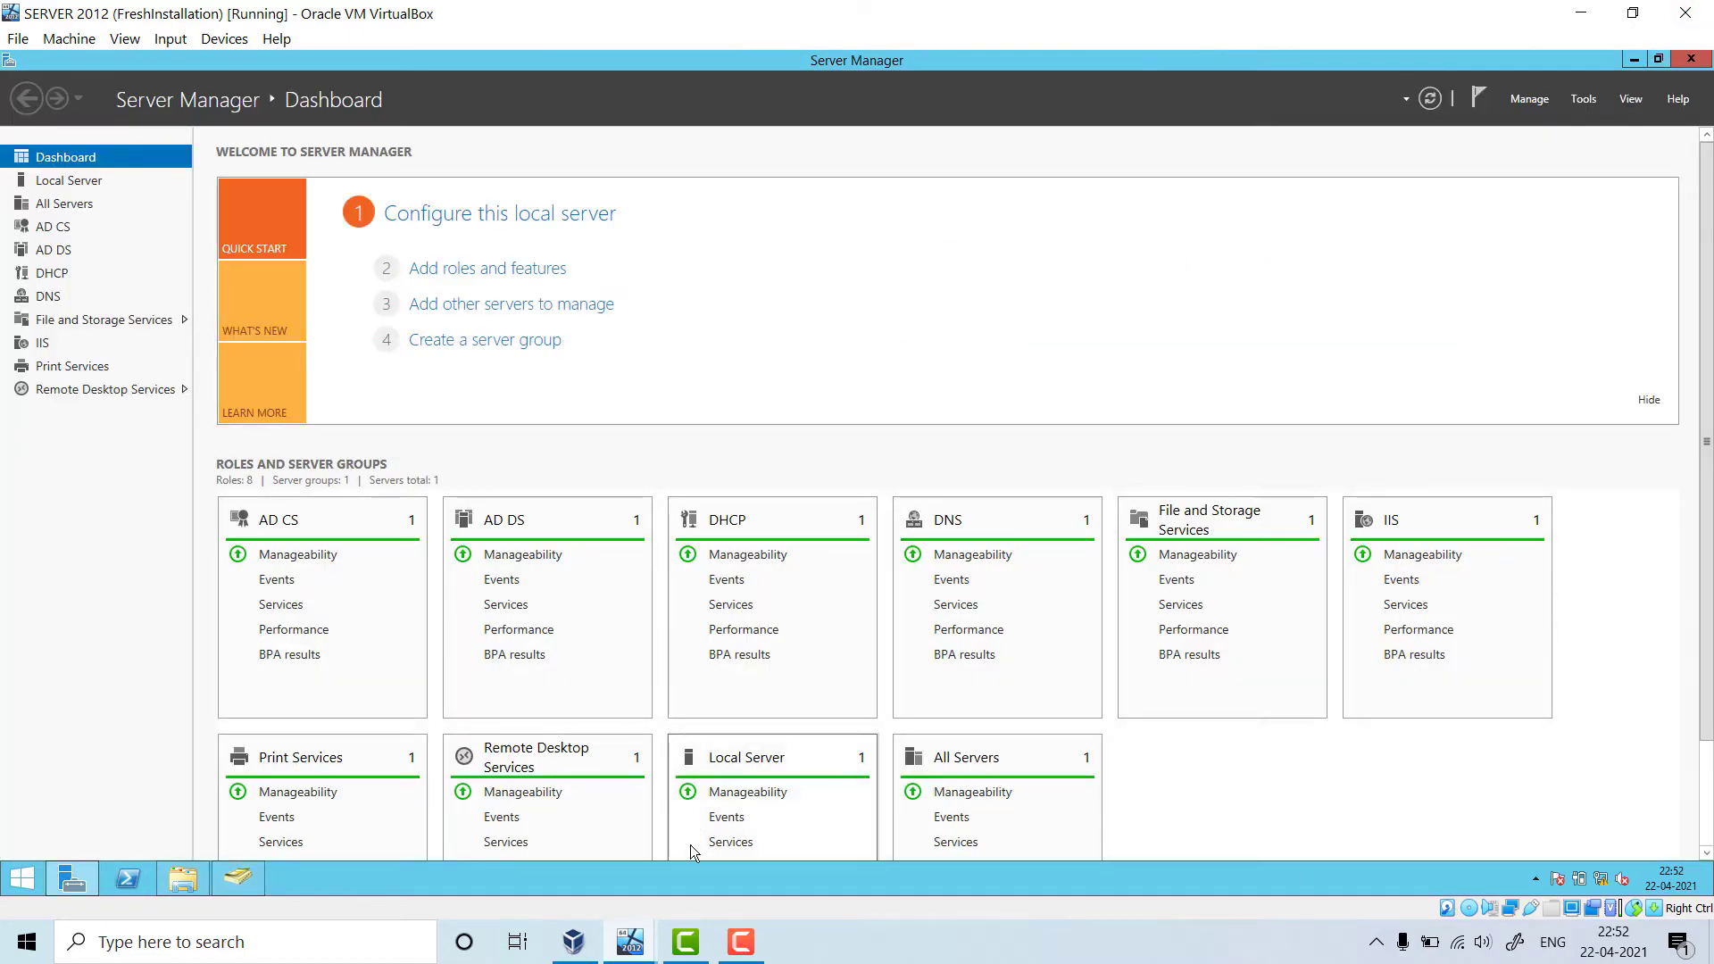
pyautogui.click(237, 879)
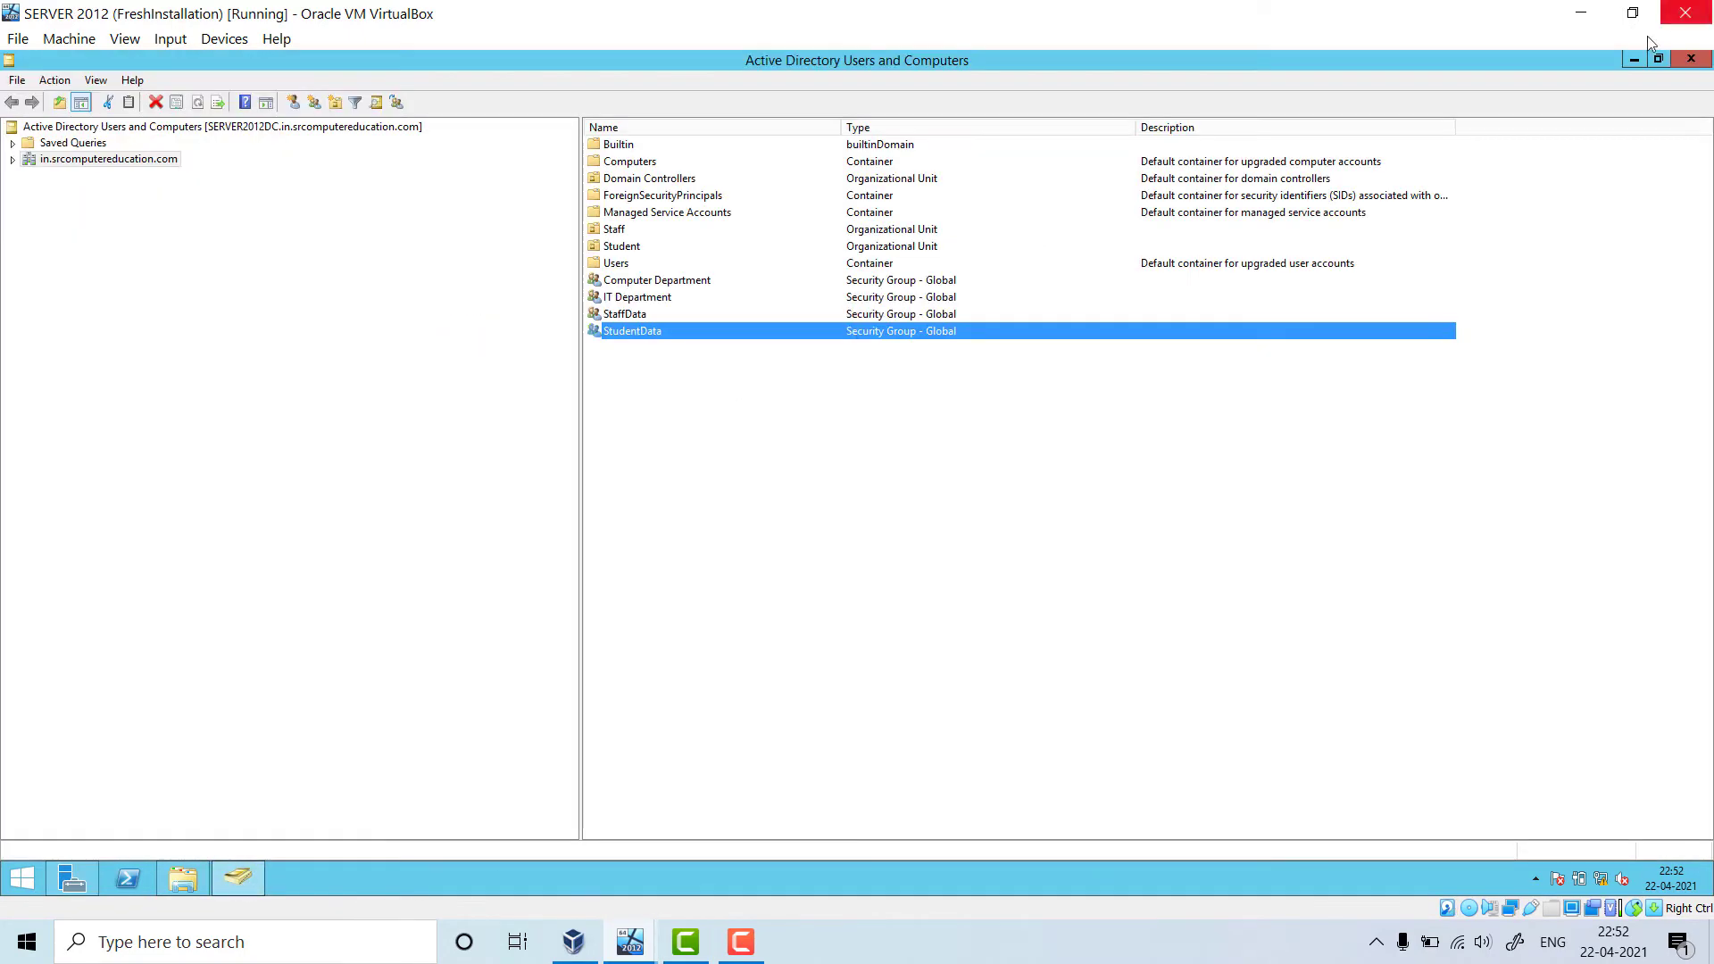
pyautogui.click(1634, 60)
pyautogui.click(183, 879)
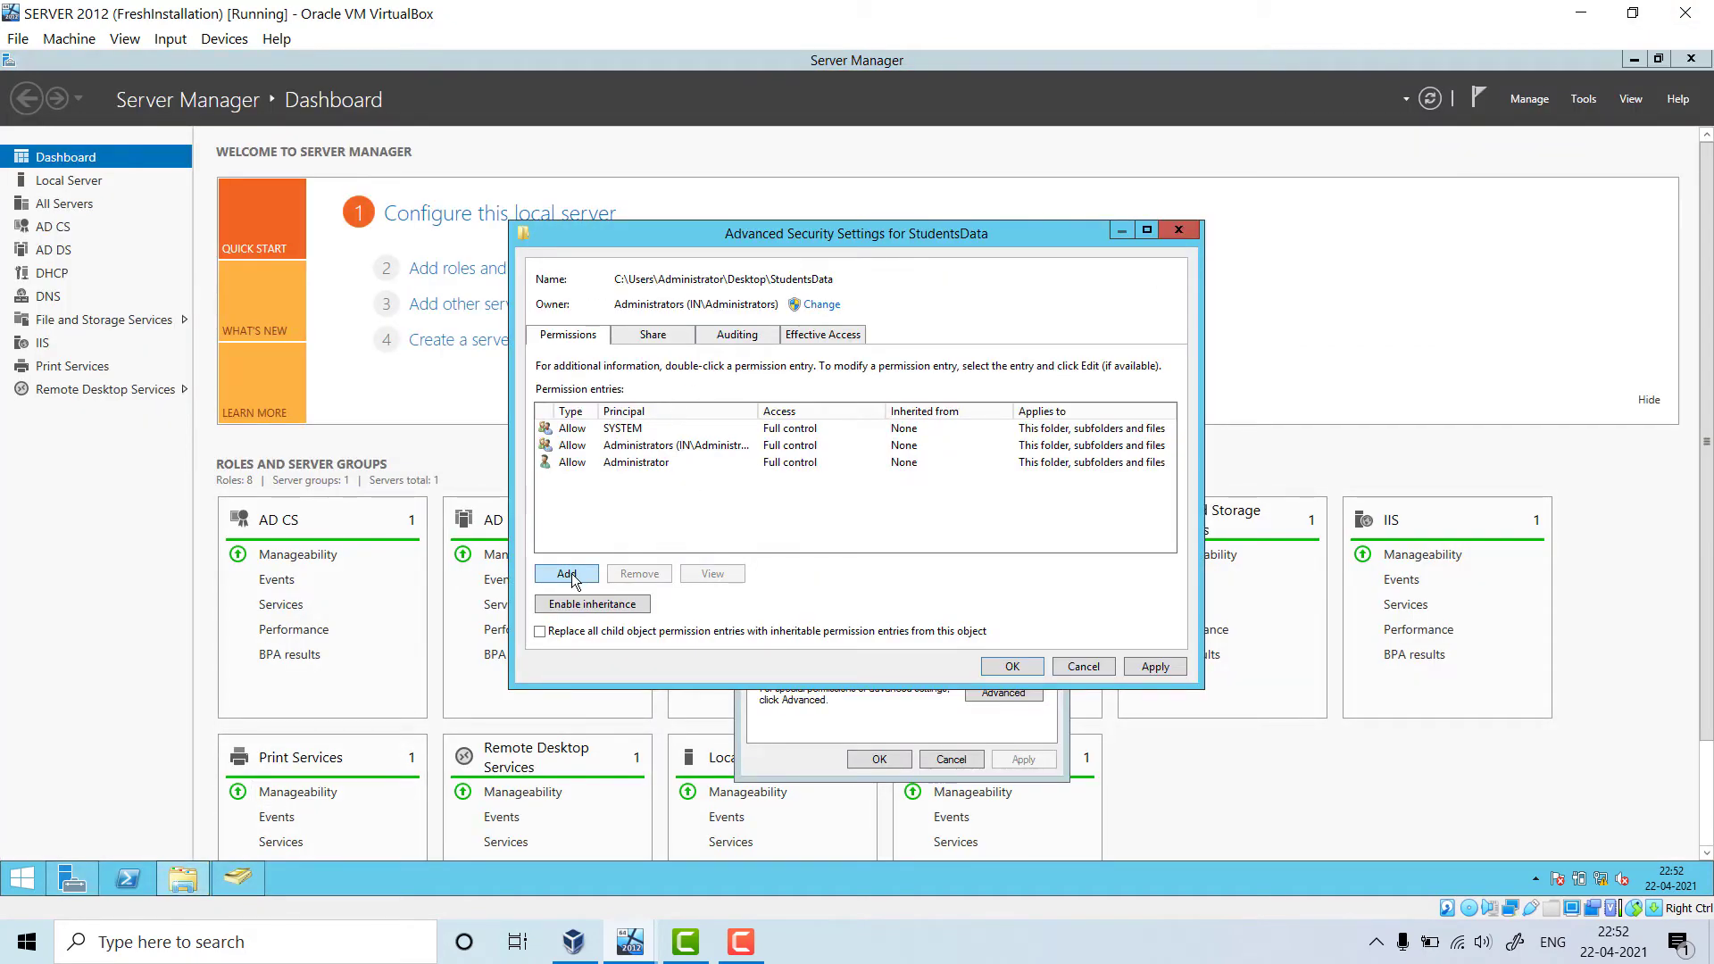
pyautogui.click(647, 348)
pyautogui.click(580, 340)
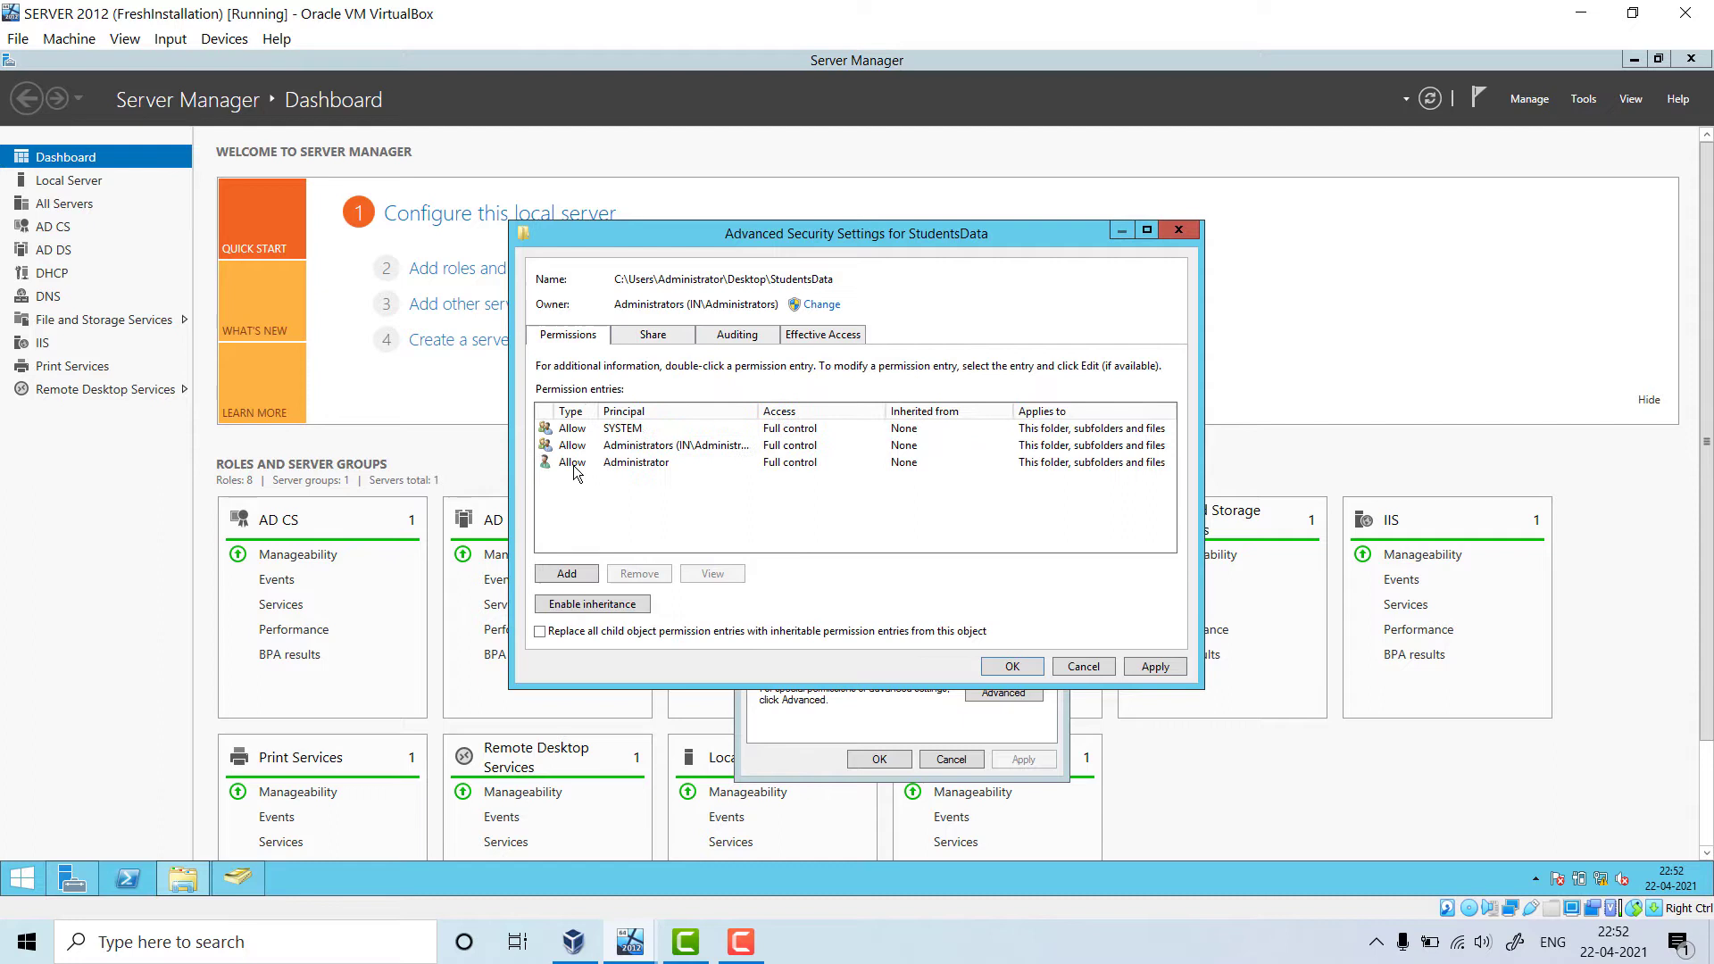
pyautogui.click(574, 579)
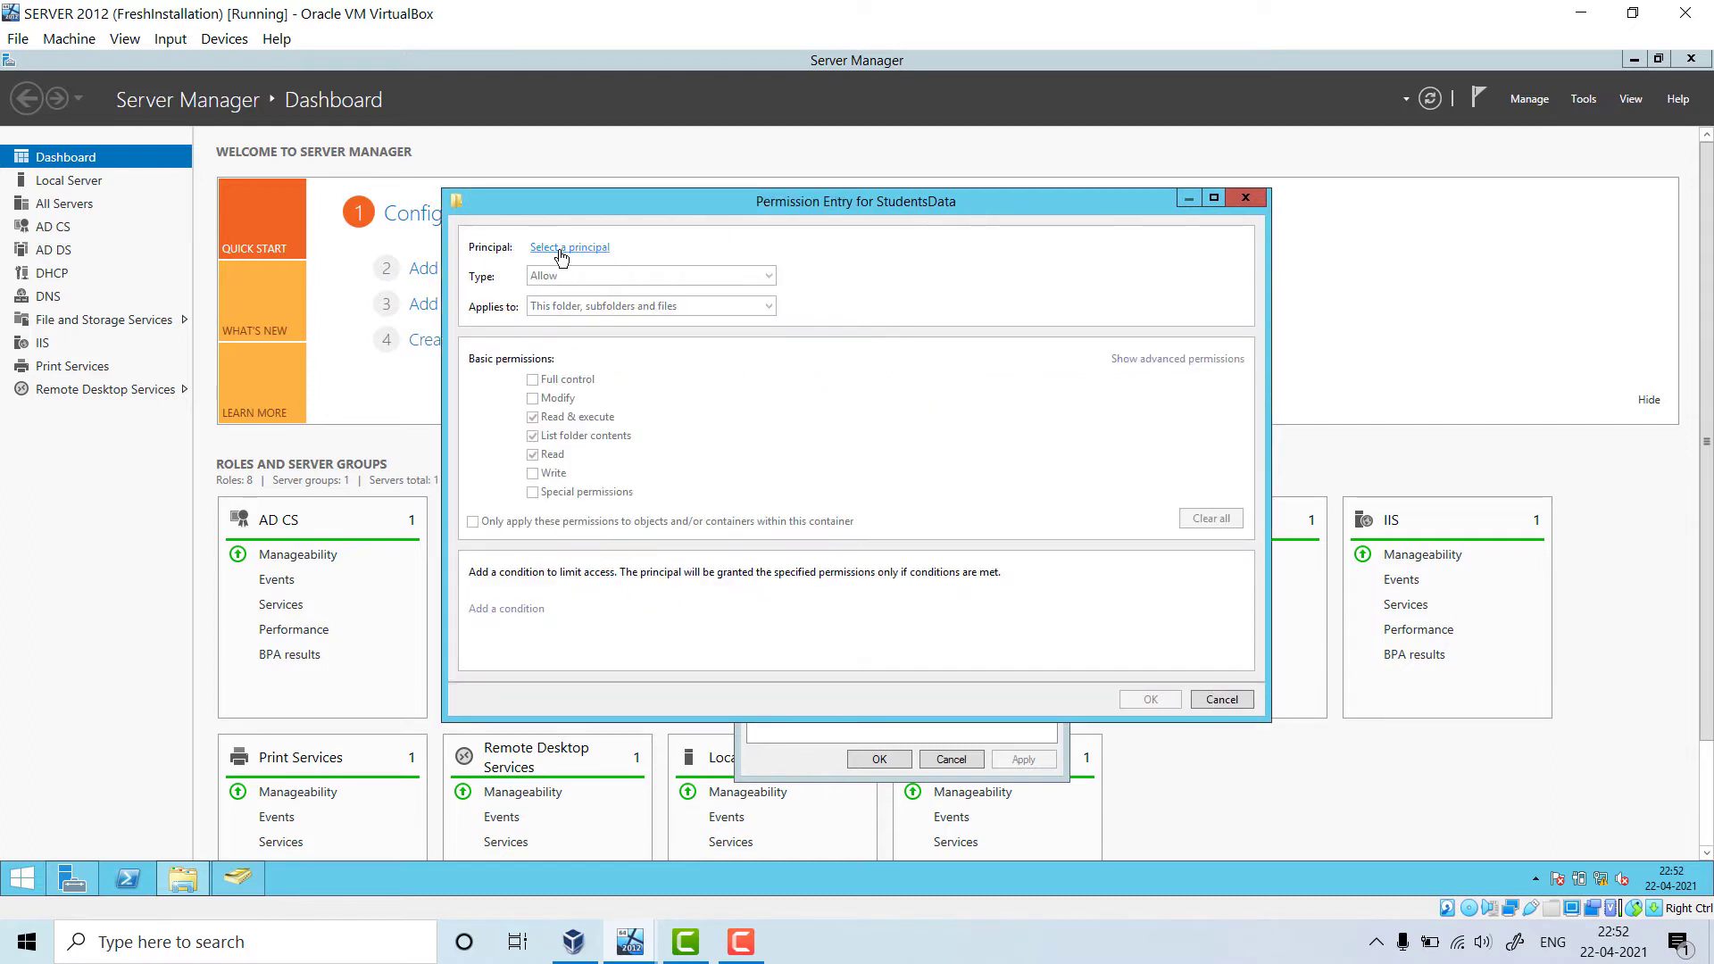
pyautogui.click(562, 250)
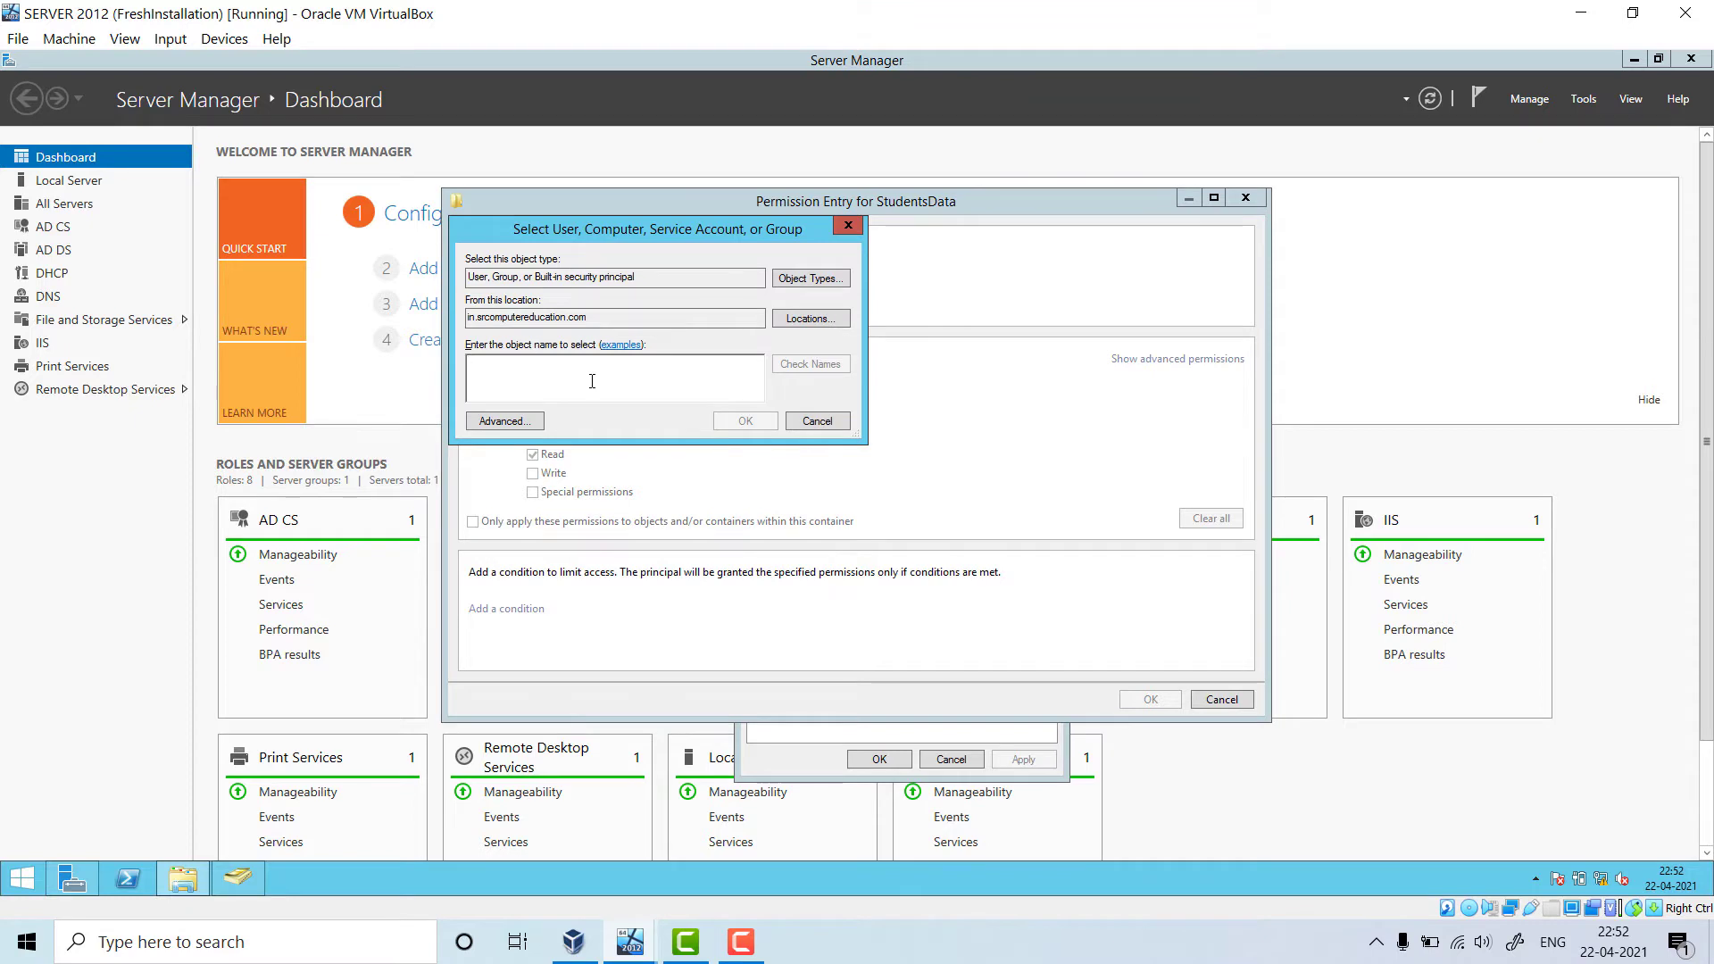
pyautogui.write('staff')
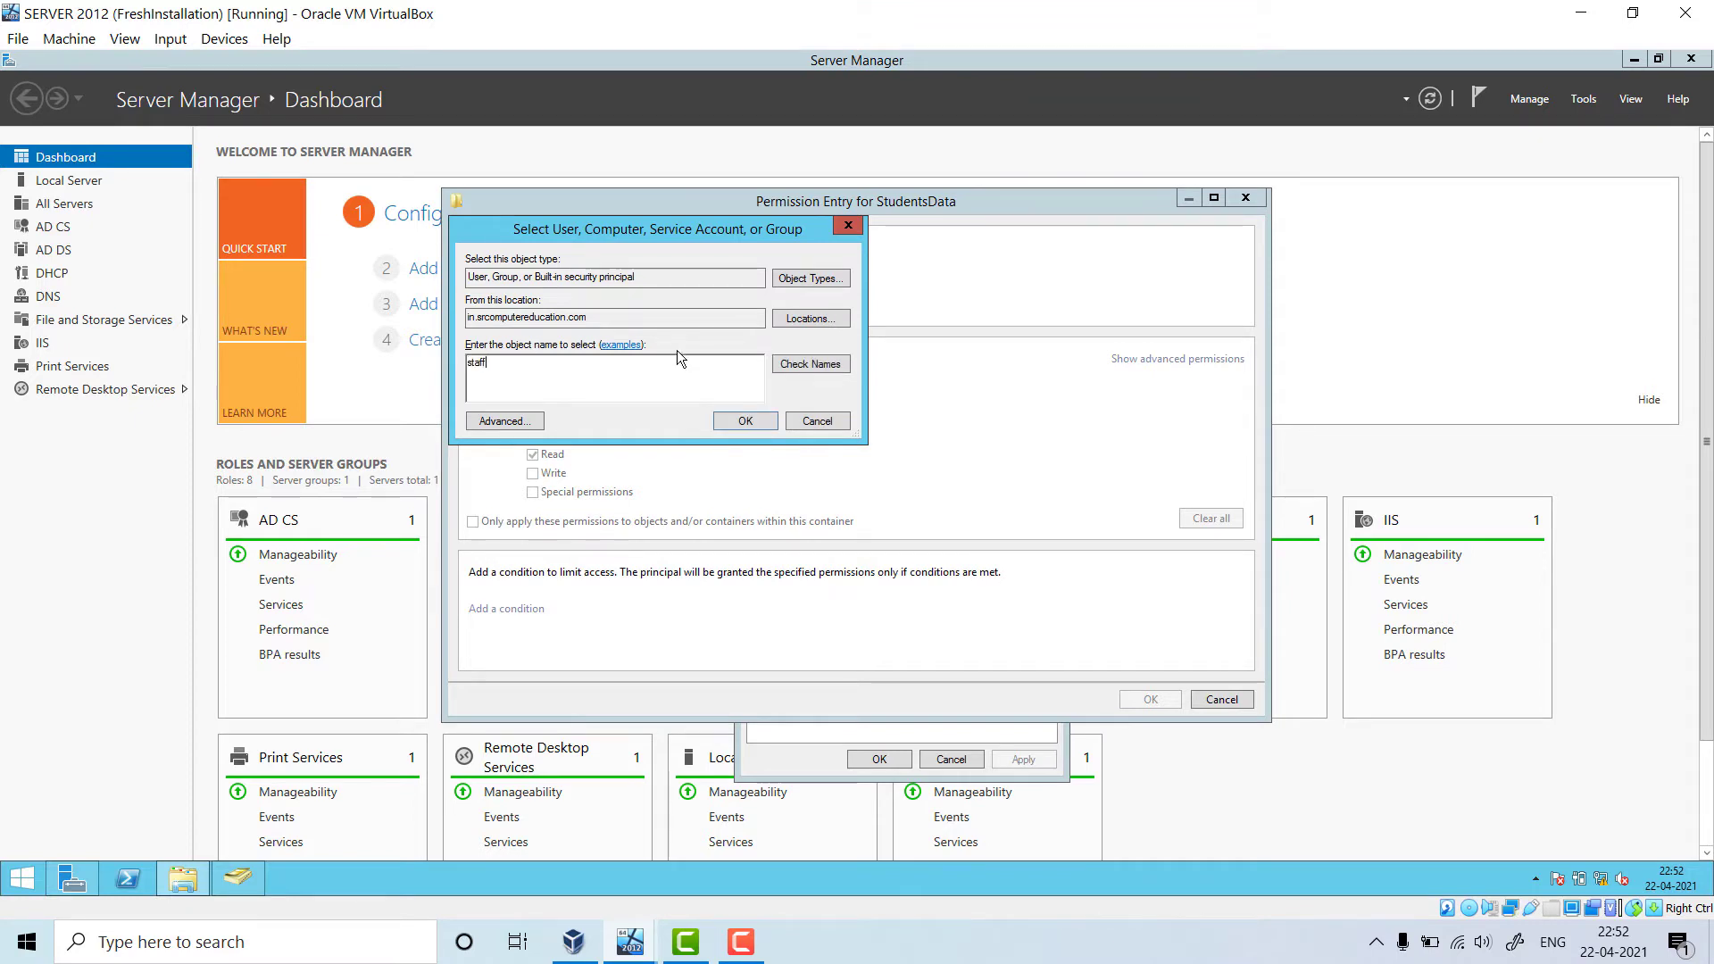
pyautogui.click(811, 362)
pyautogui.press('BackSpace')
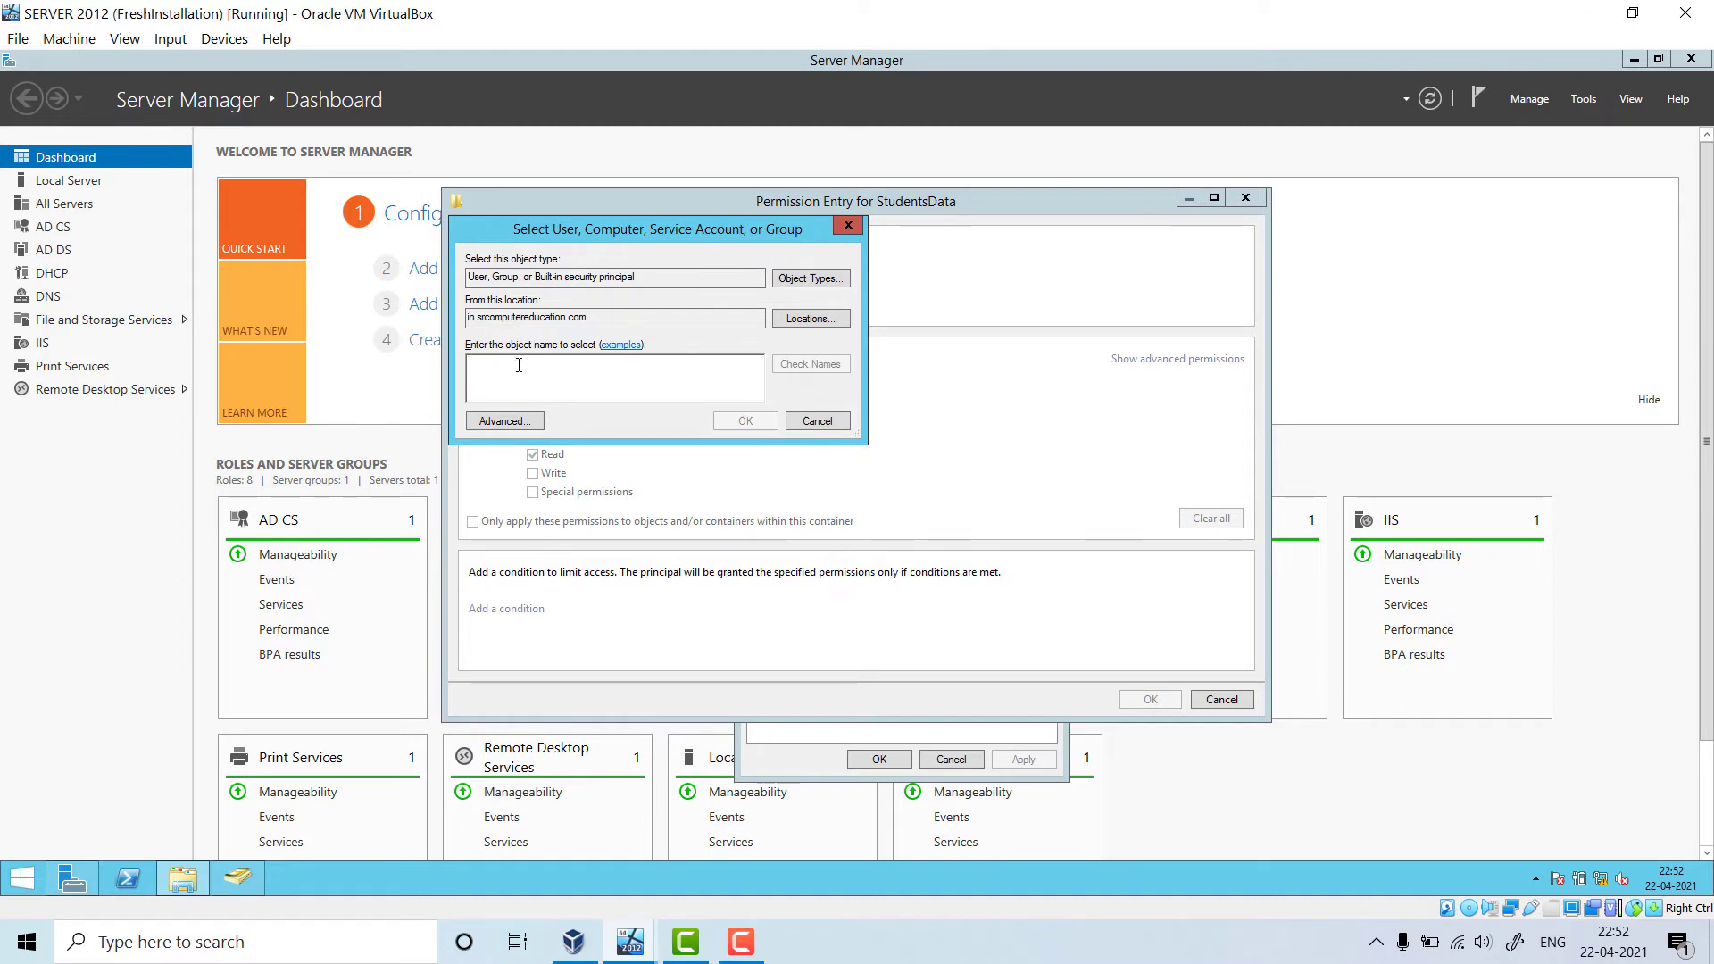
# Look up "student" in the domain and choose the StudentData group as the permission entry's principal.
pyautogui.write('student')
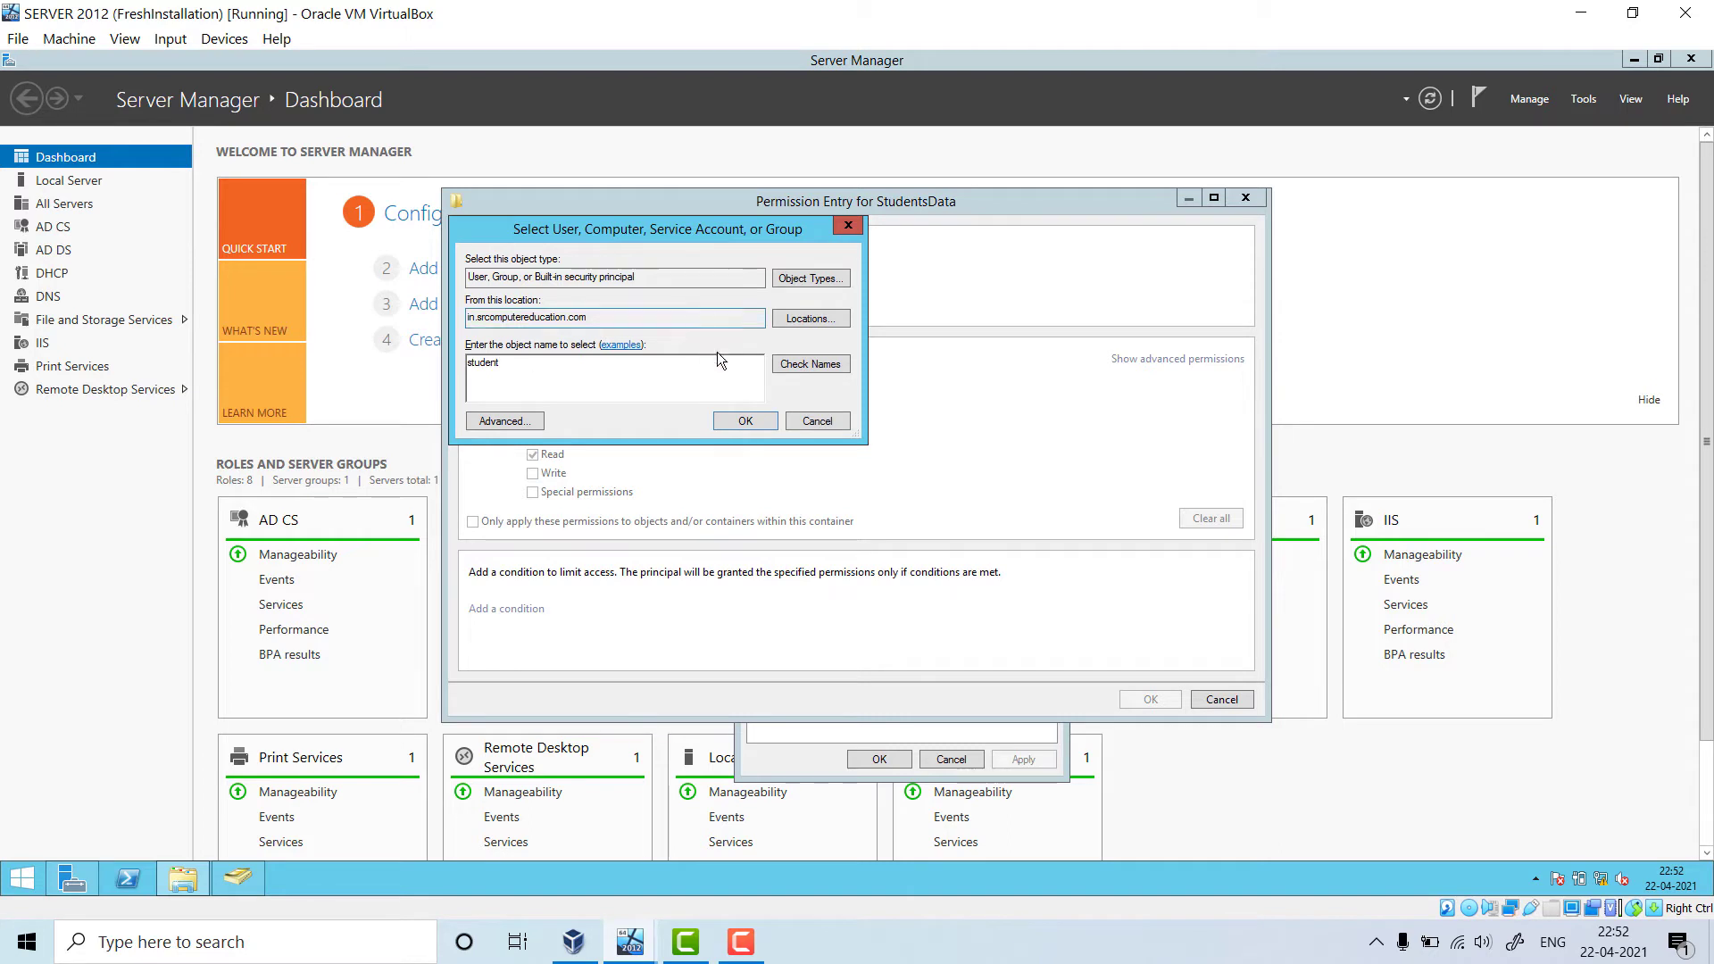
pyautogui.click(785, 367)
pyautogui.doubleClick(474, 377)
pyautogui.click(725, 422)
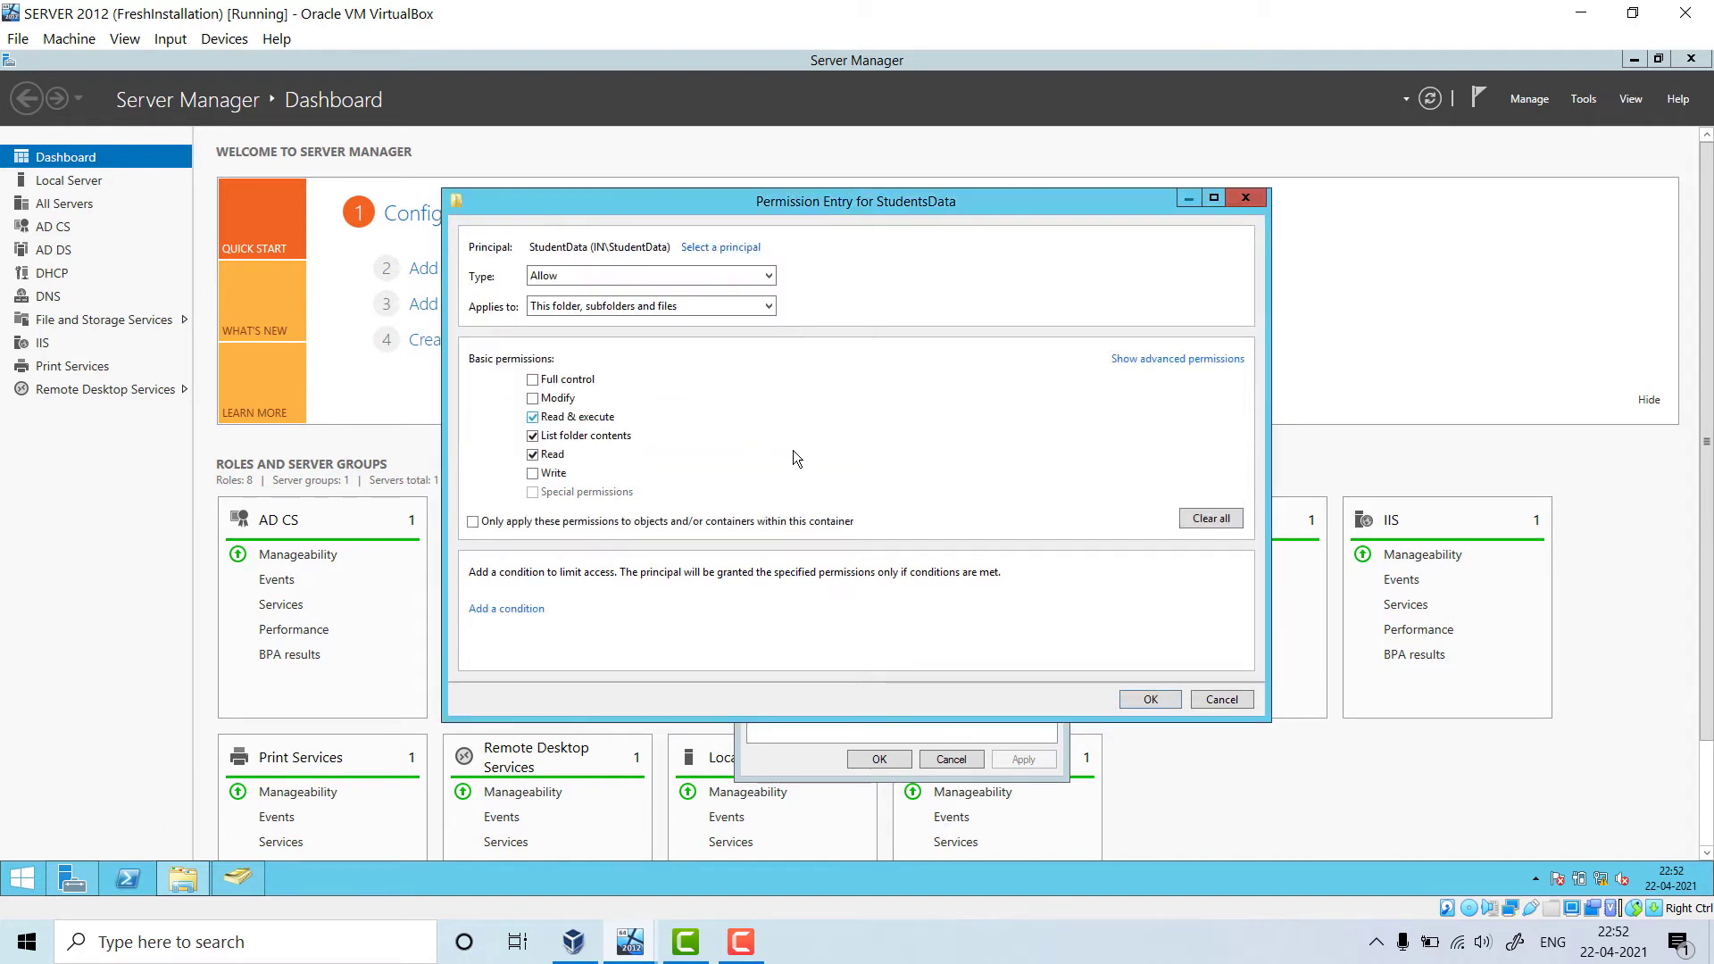
# Allow the StudentData group only Read permission on this folder, subfolders and files, and confirm the entry.
pyautogui.click(607, 276)
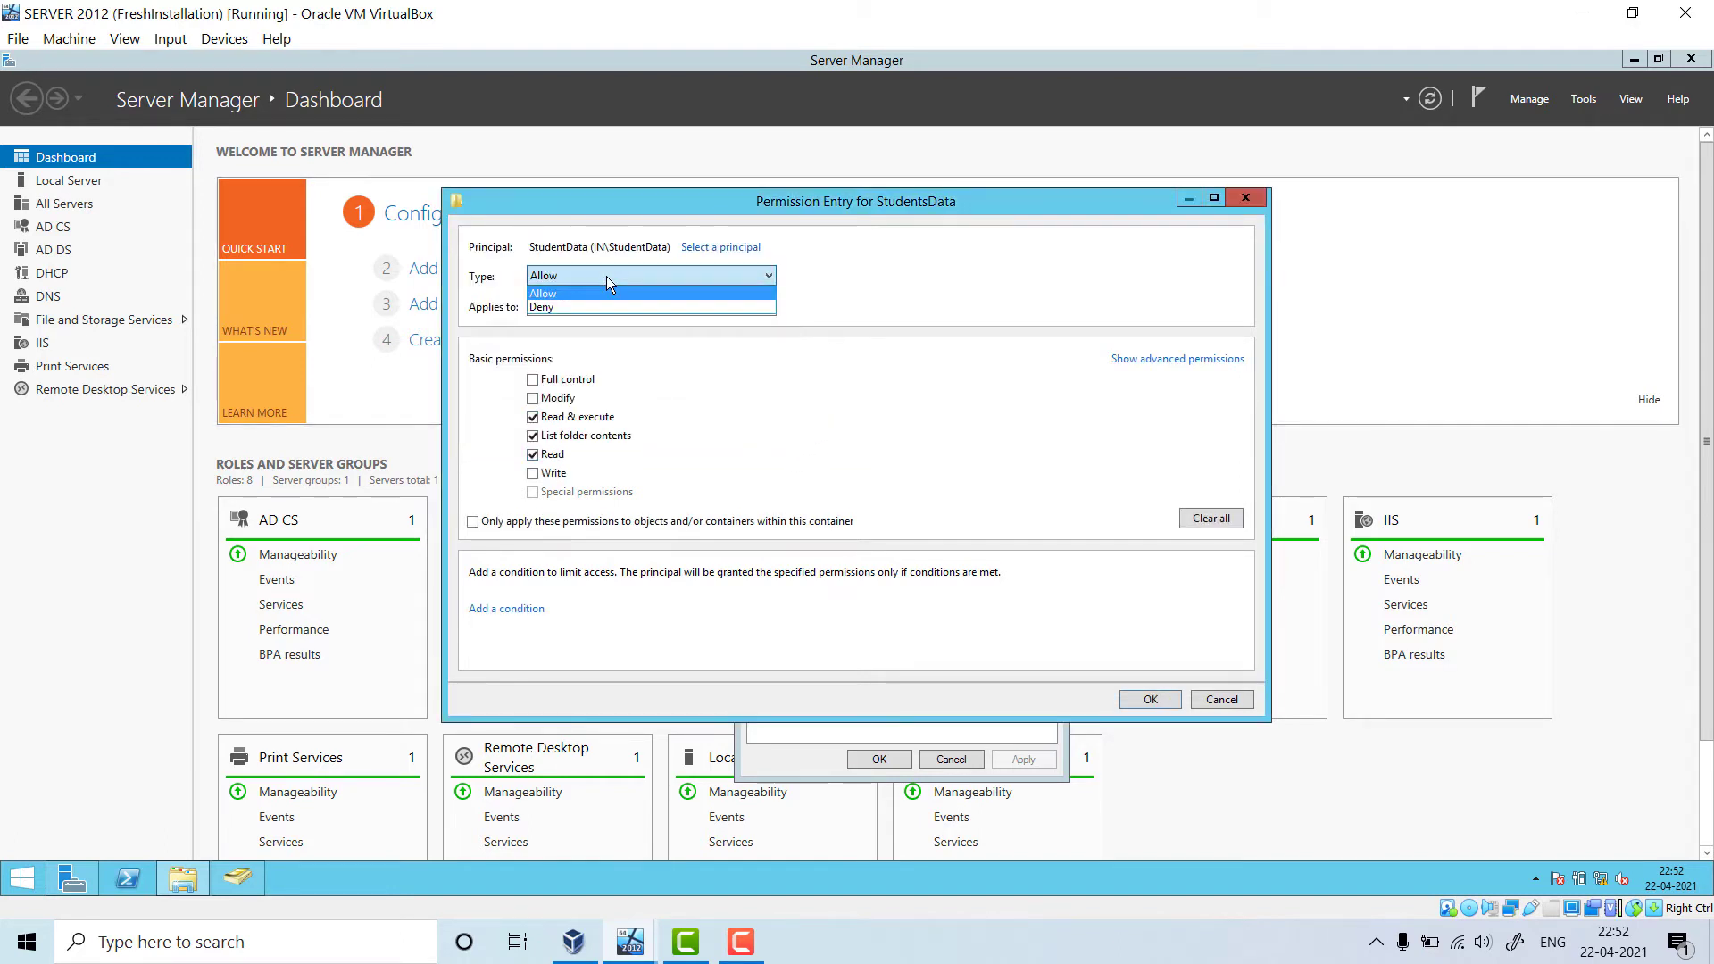
pyautogui.click(607, 276)
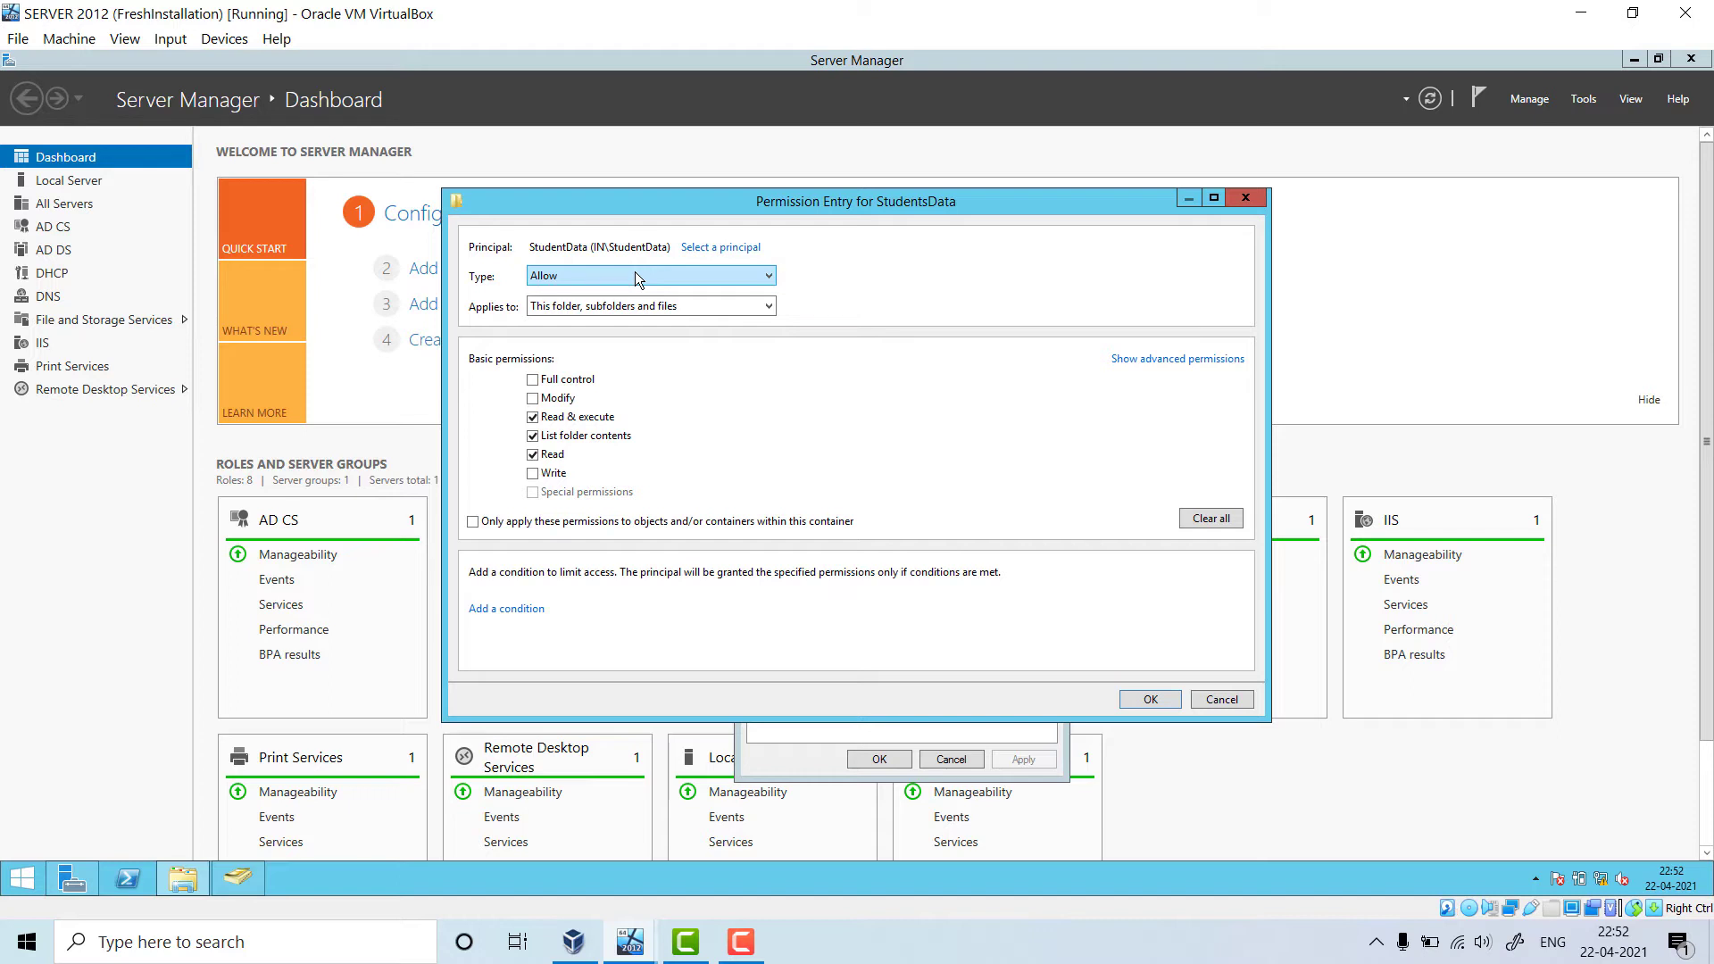
pyautogui.click(637, 304)
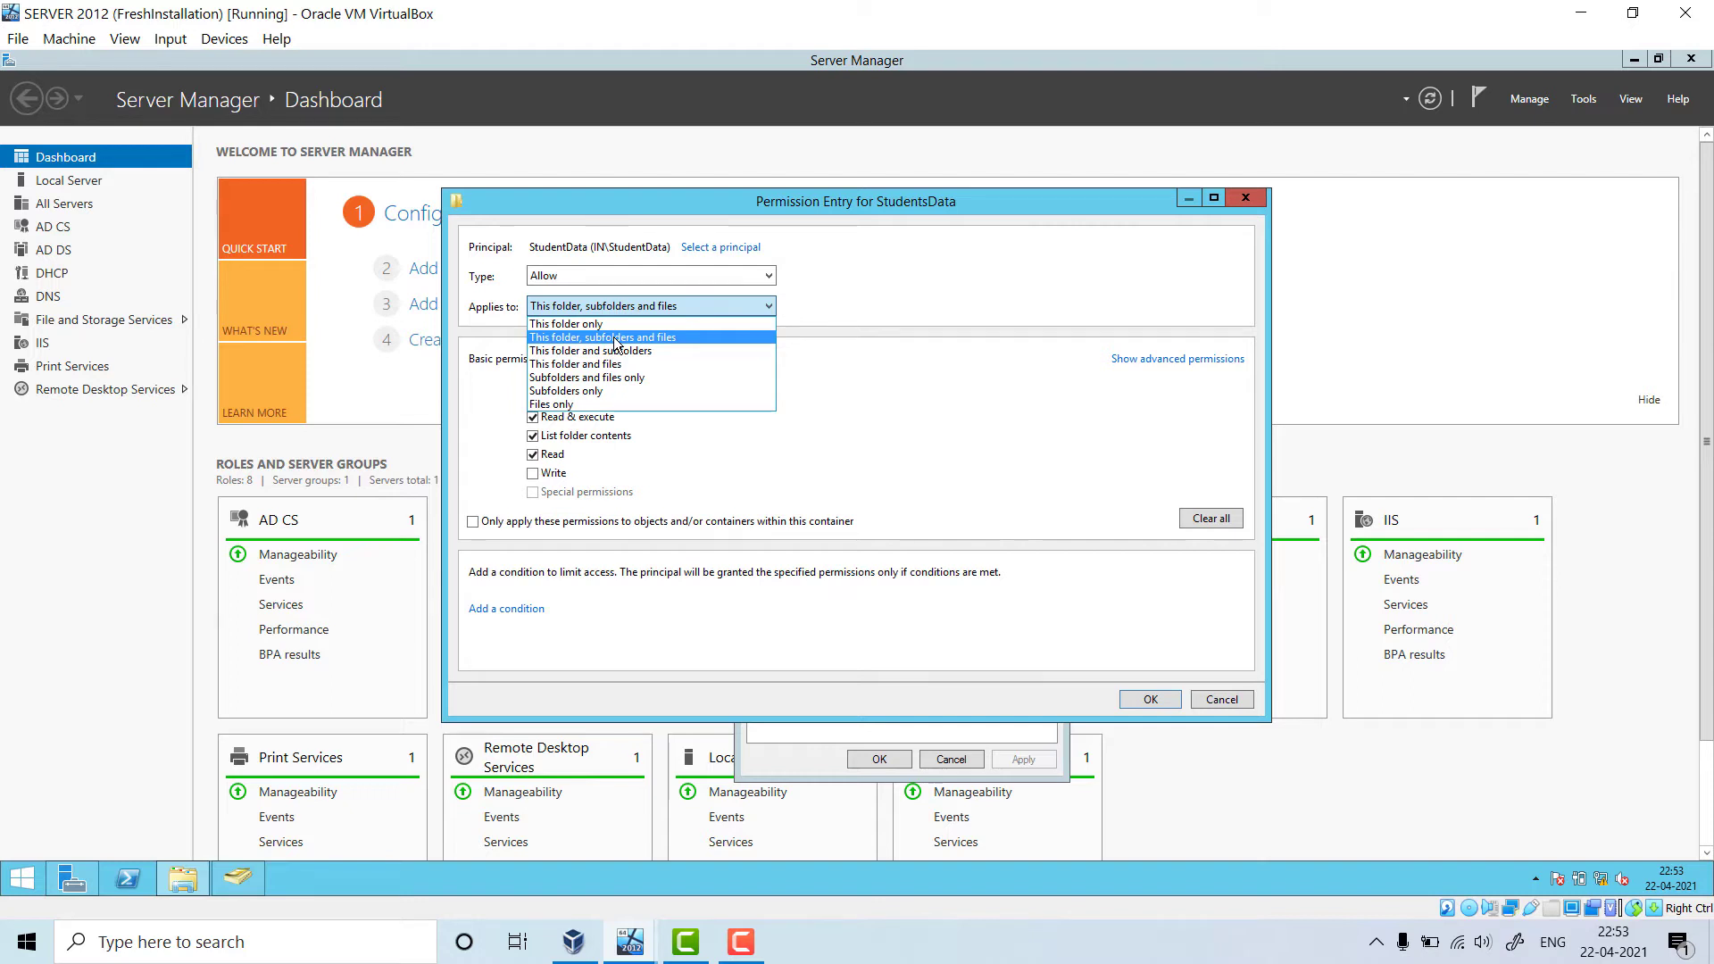
pyautogui.click(615, 339)
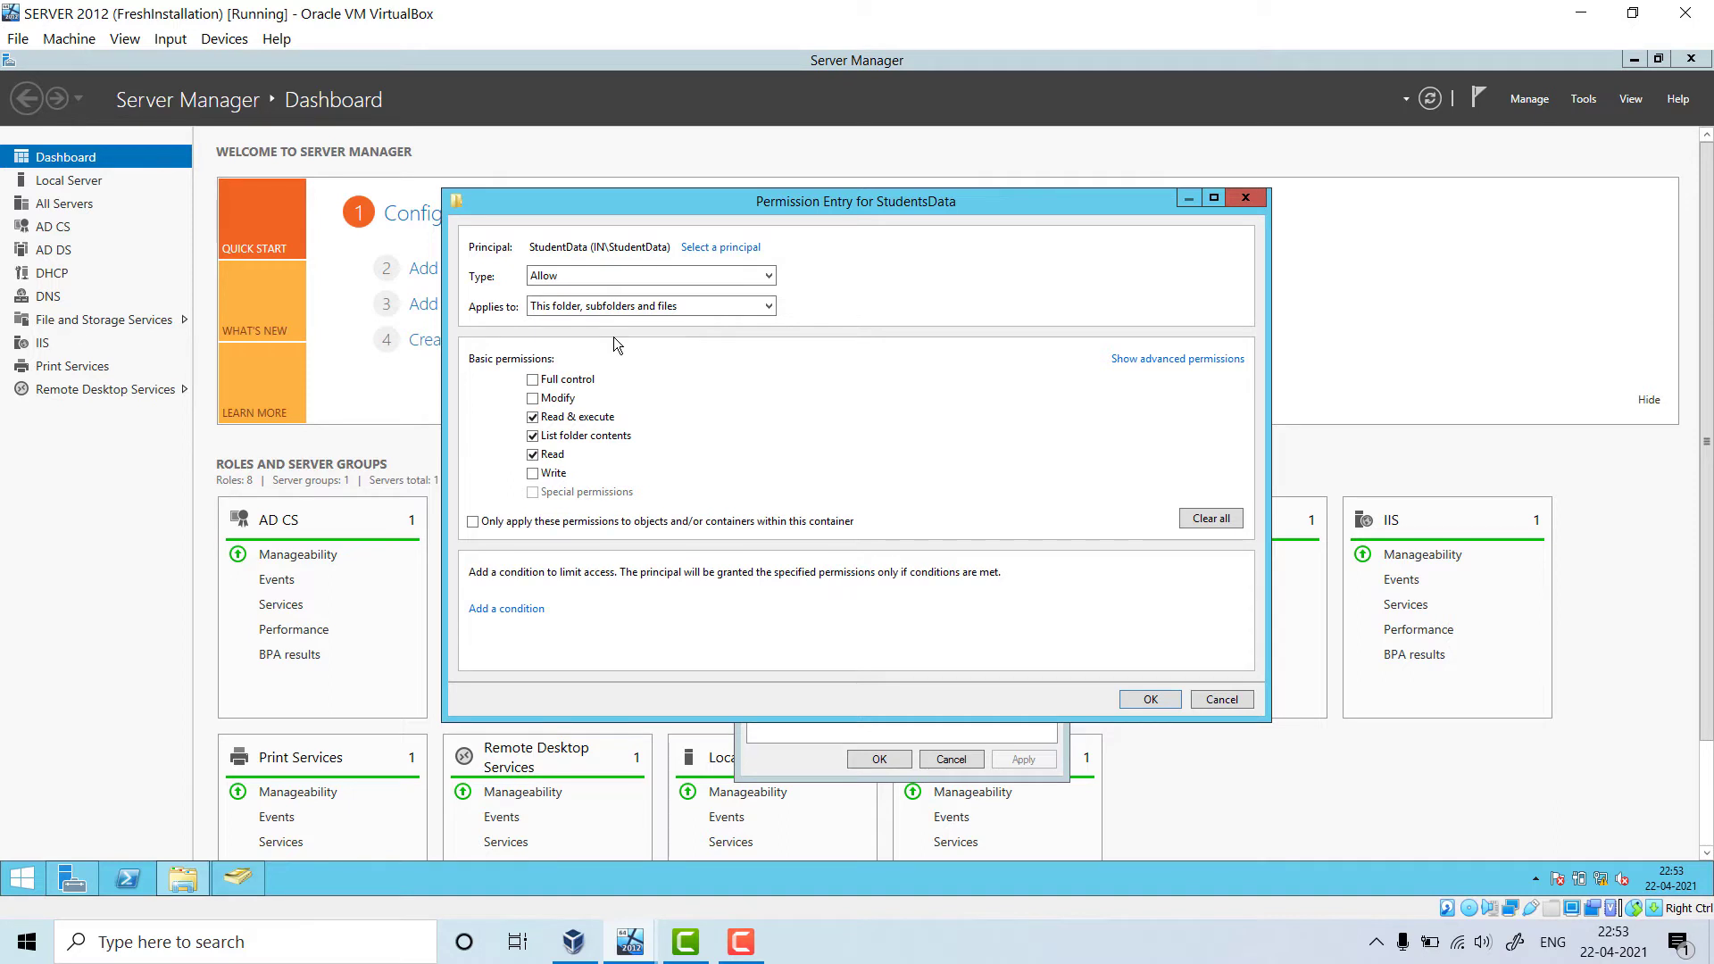
pyautogui.click(532, 454)
pyautogui.click(534, 455)
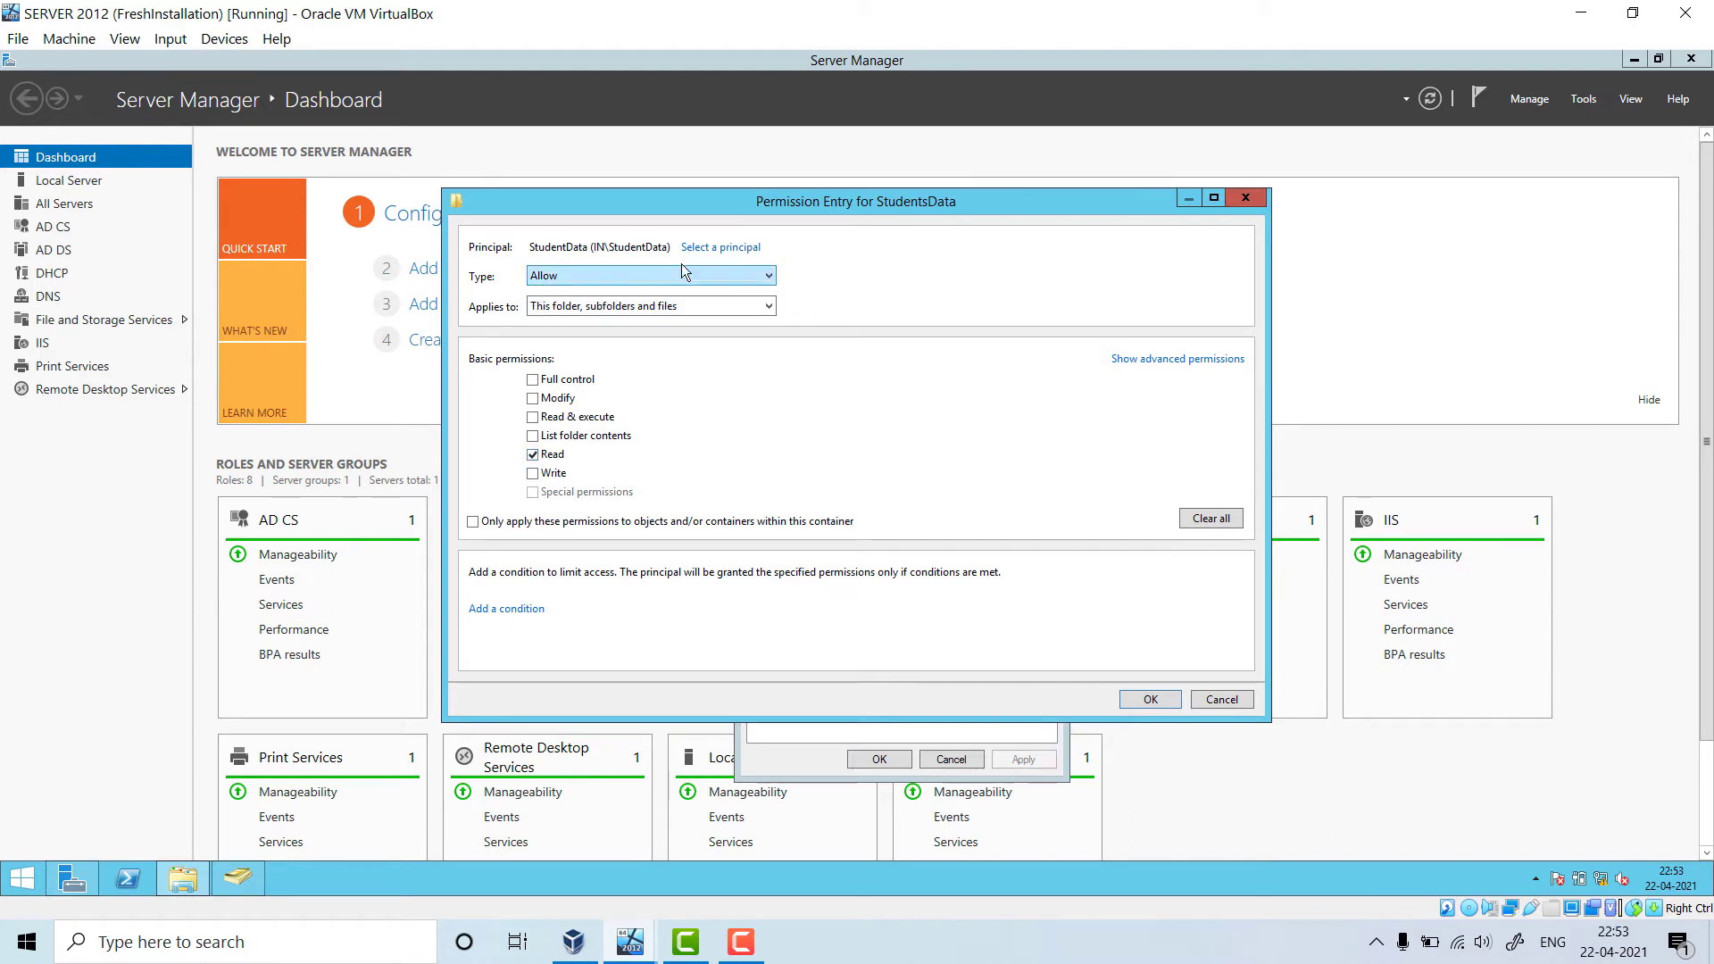
pyautogui.click(1151, 701)
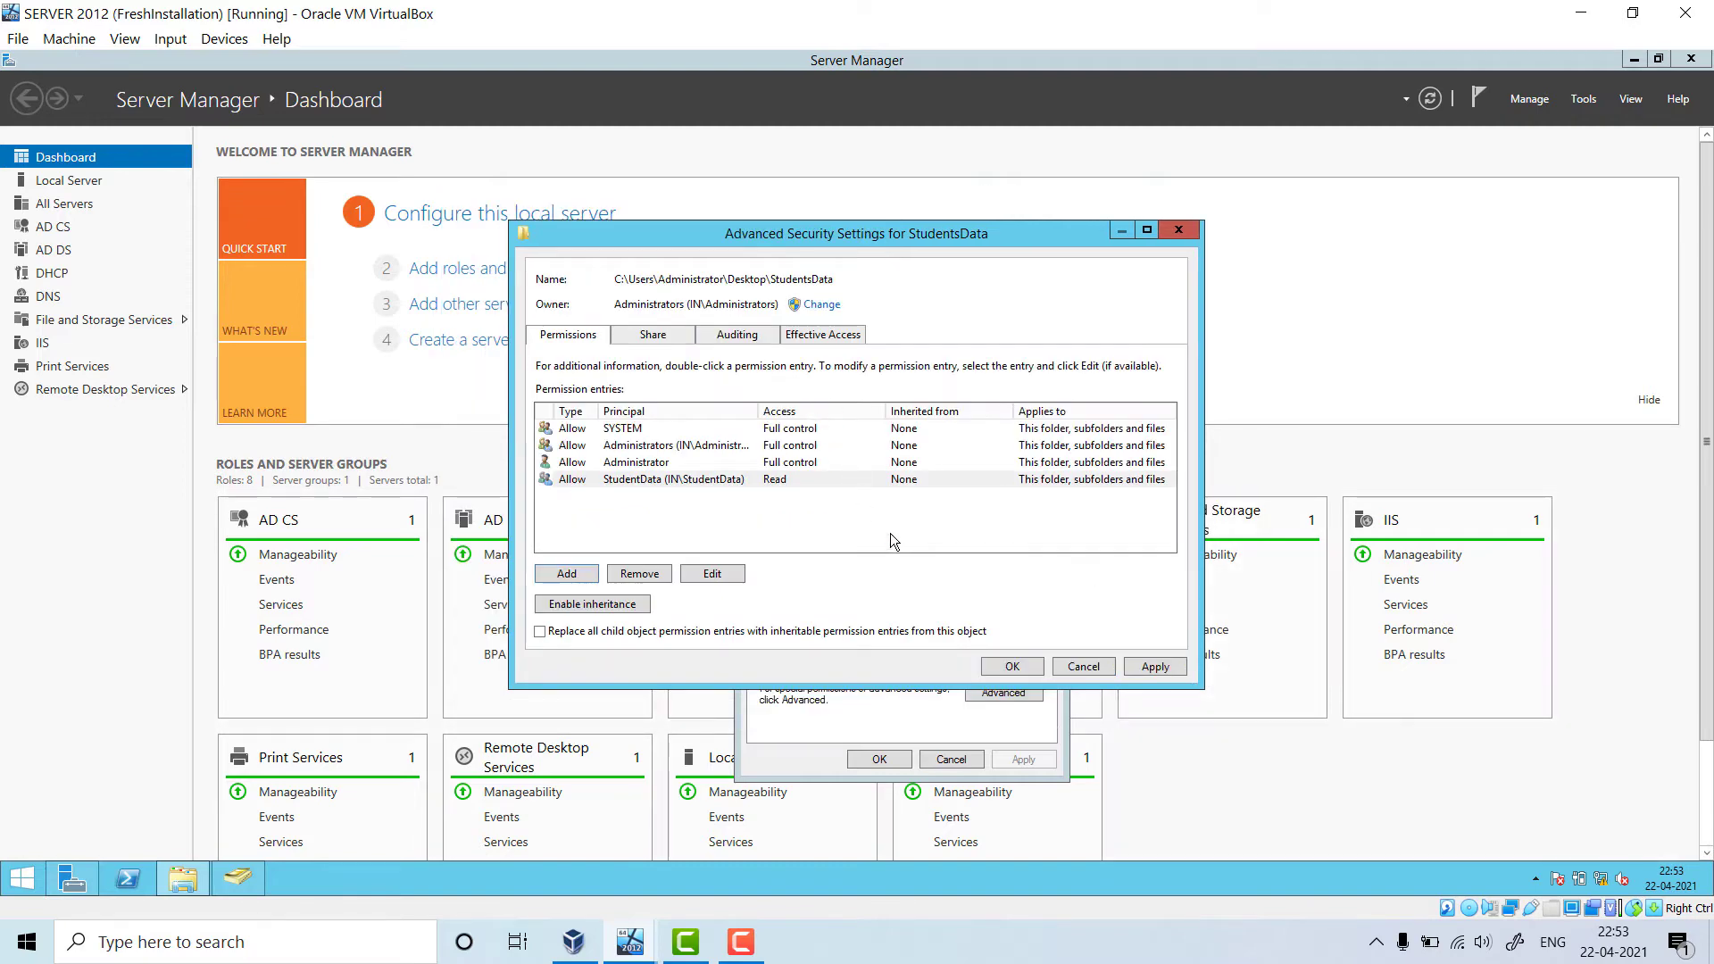
# Reopen Active Directory Users and Computers from Server Manager to review the domain's security groups.
pyautogui.click(672, 335)
pyautogui.click(568, 335)
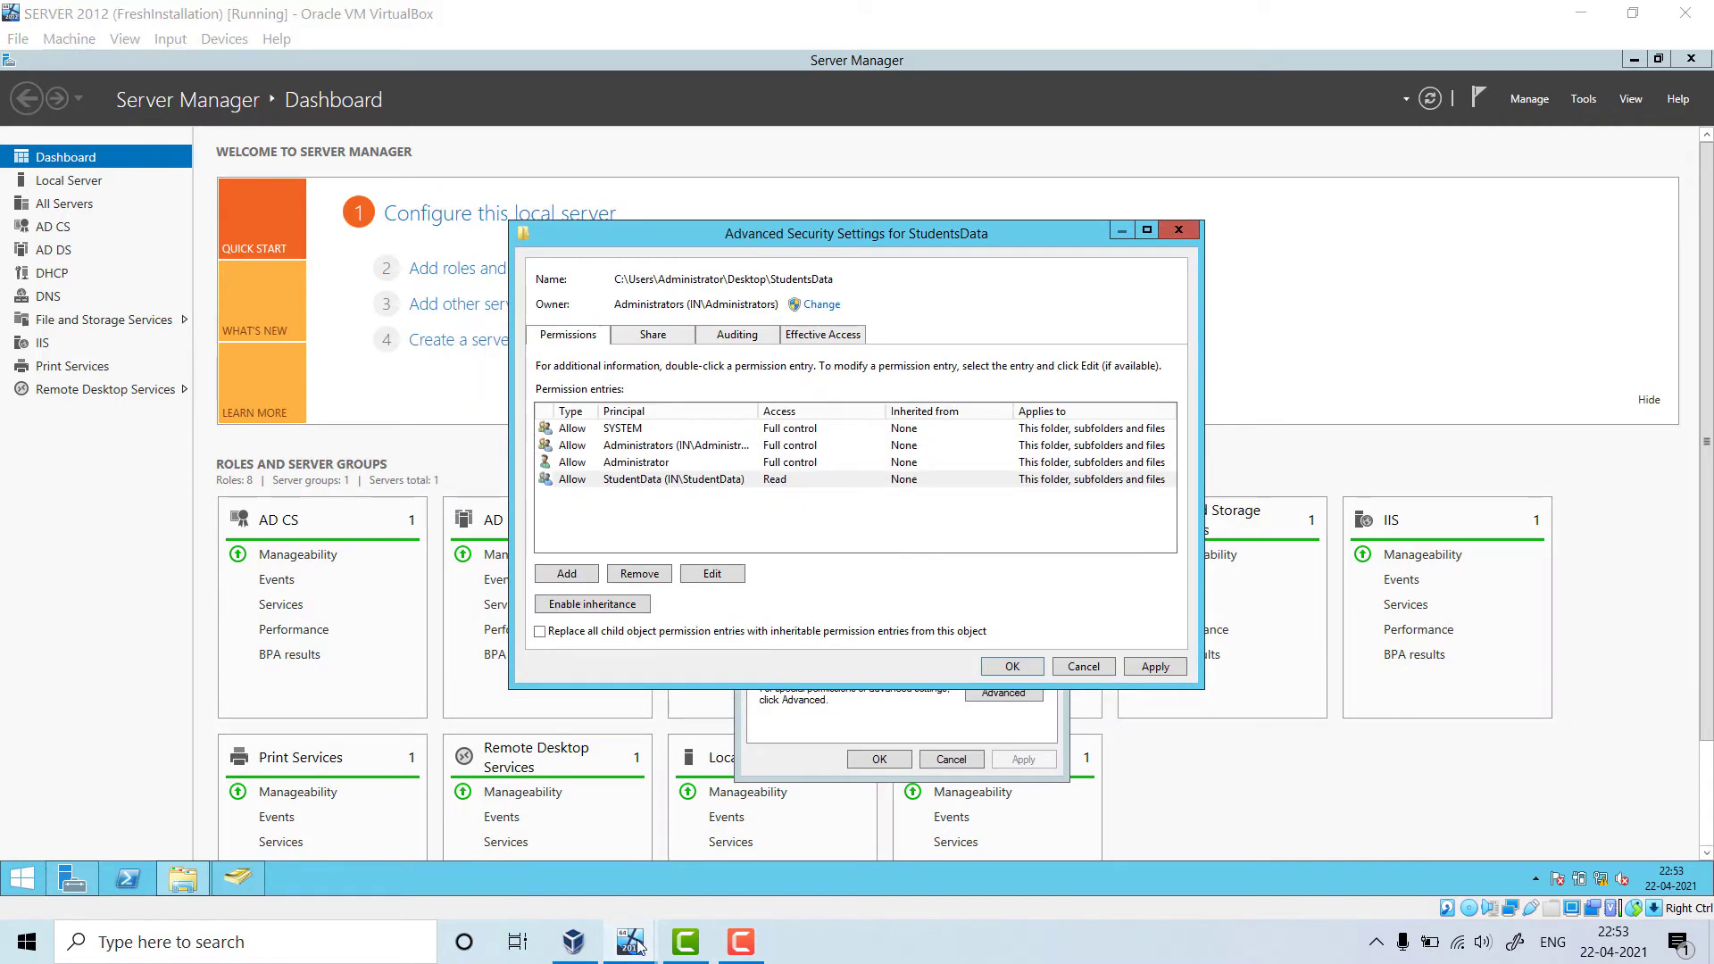
pyautogui.moveTo(630, 942)
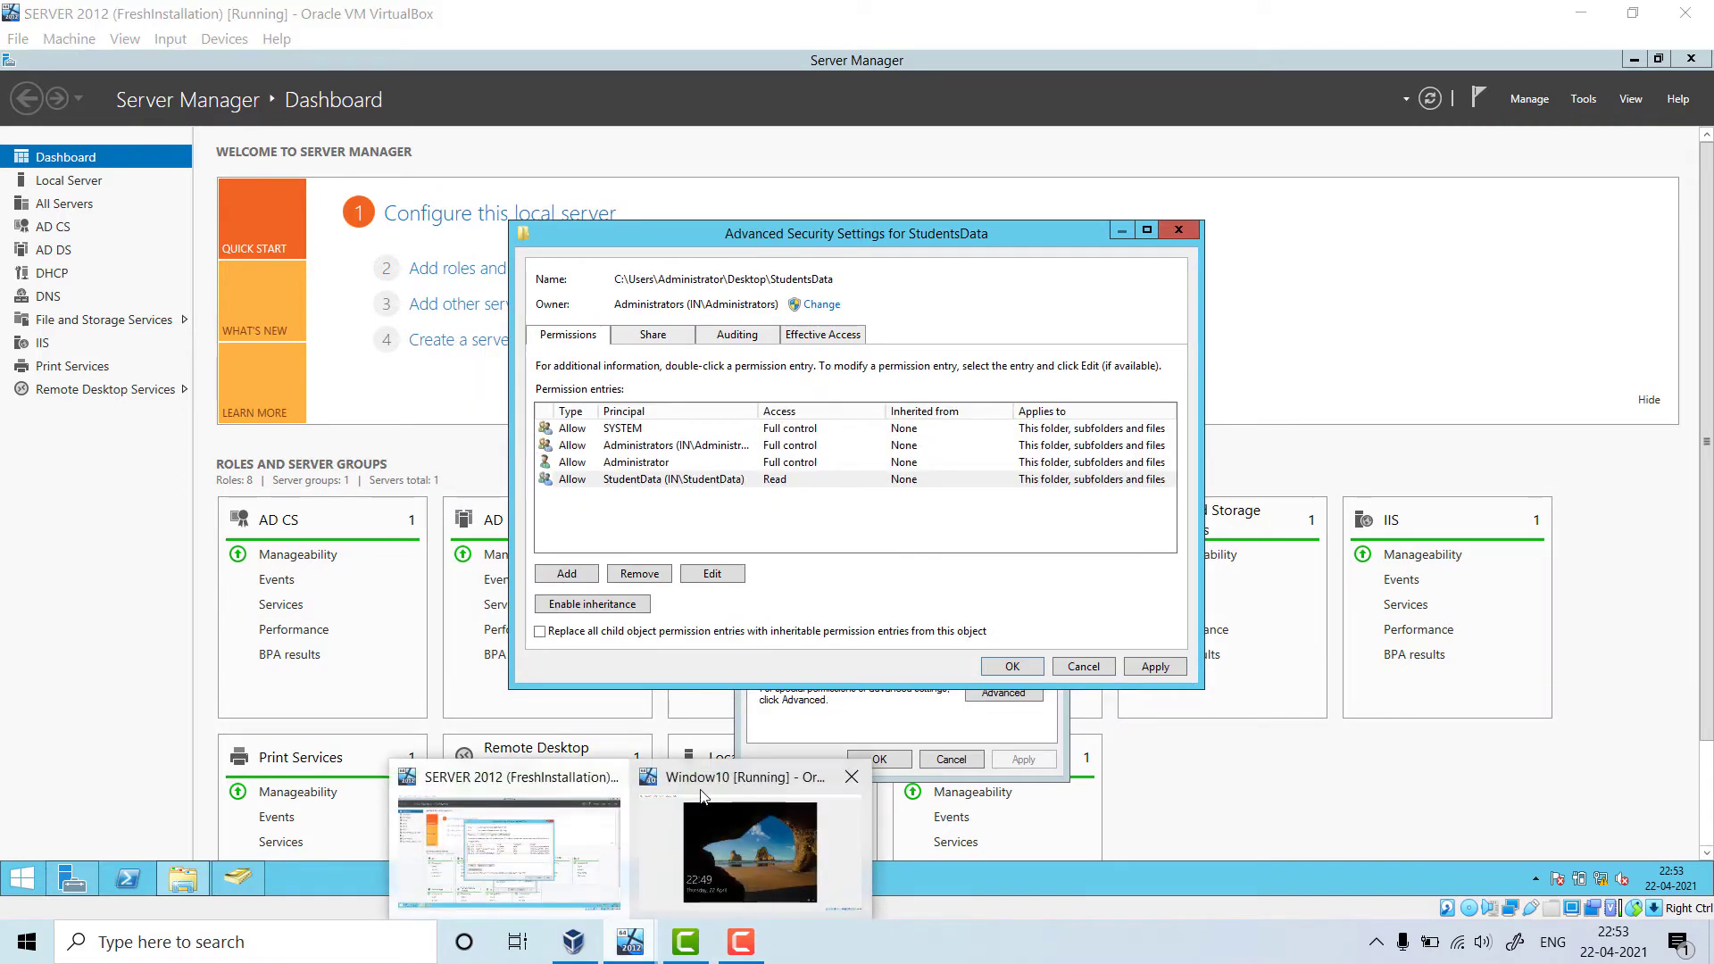
pyautogui.click(552, 784)
pyautogui.click(1416, 120)
pyautogui.click(1529, 98)
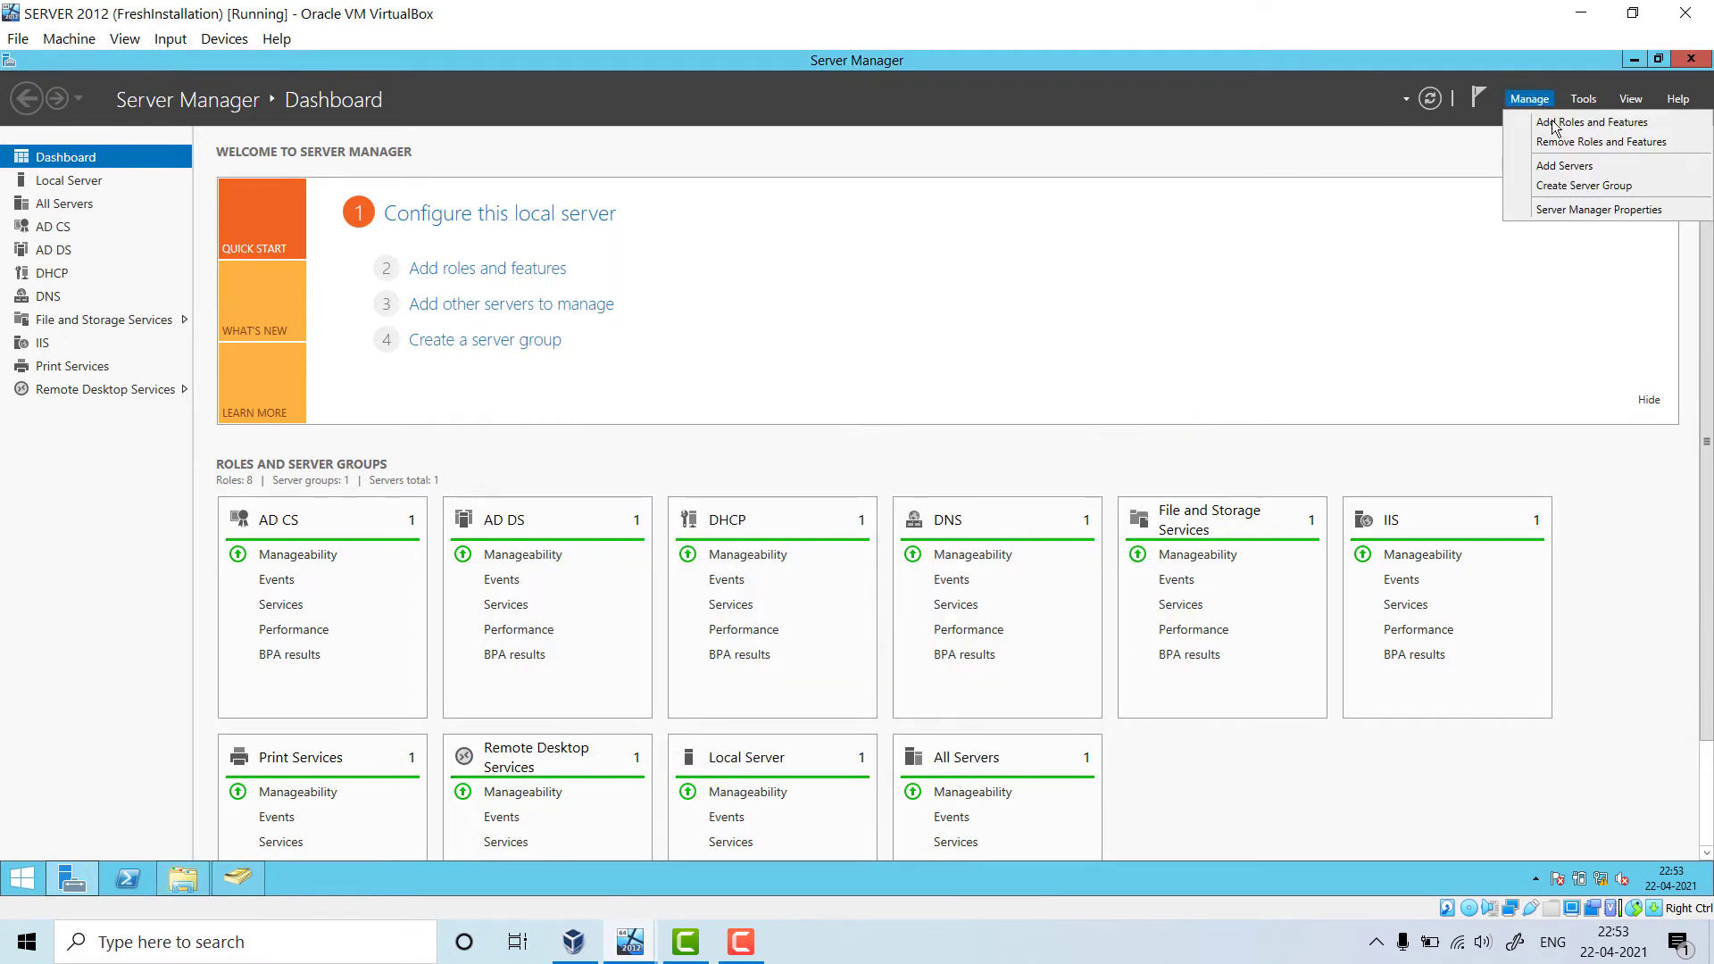
pyautogui.click(1582, 100)
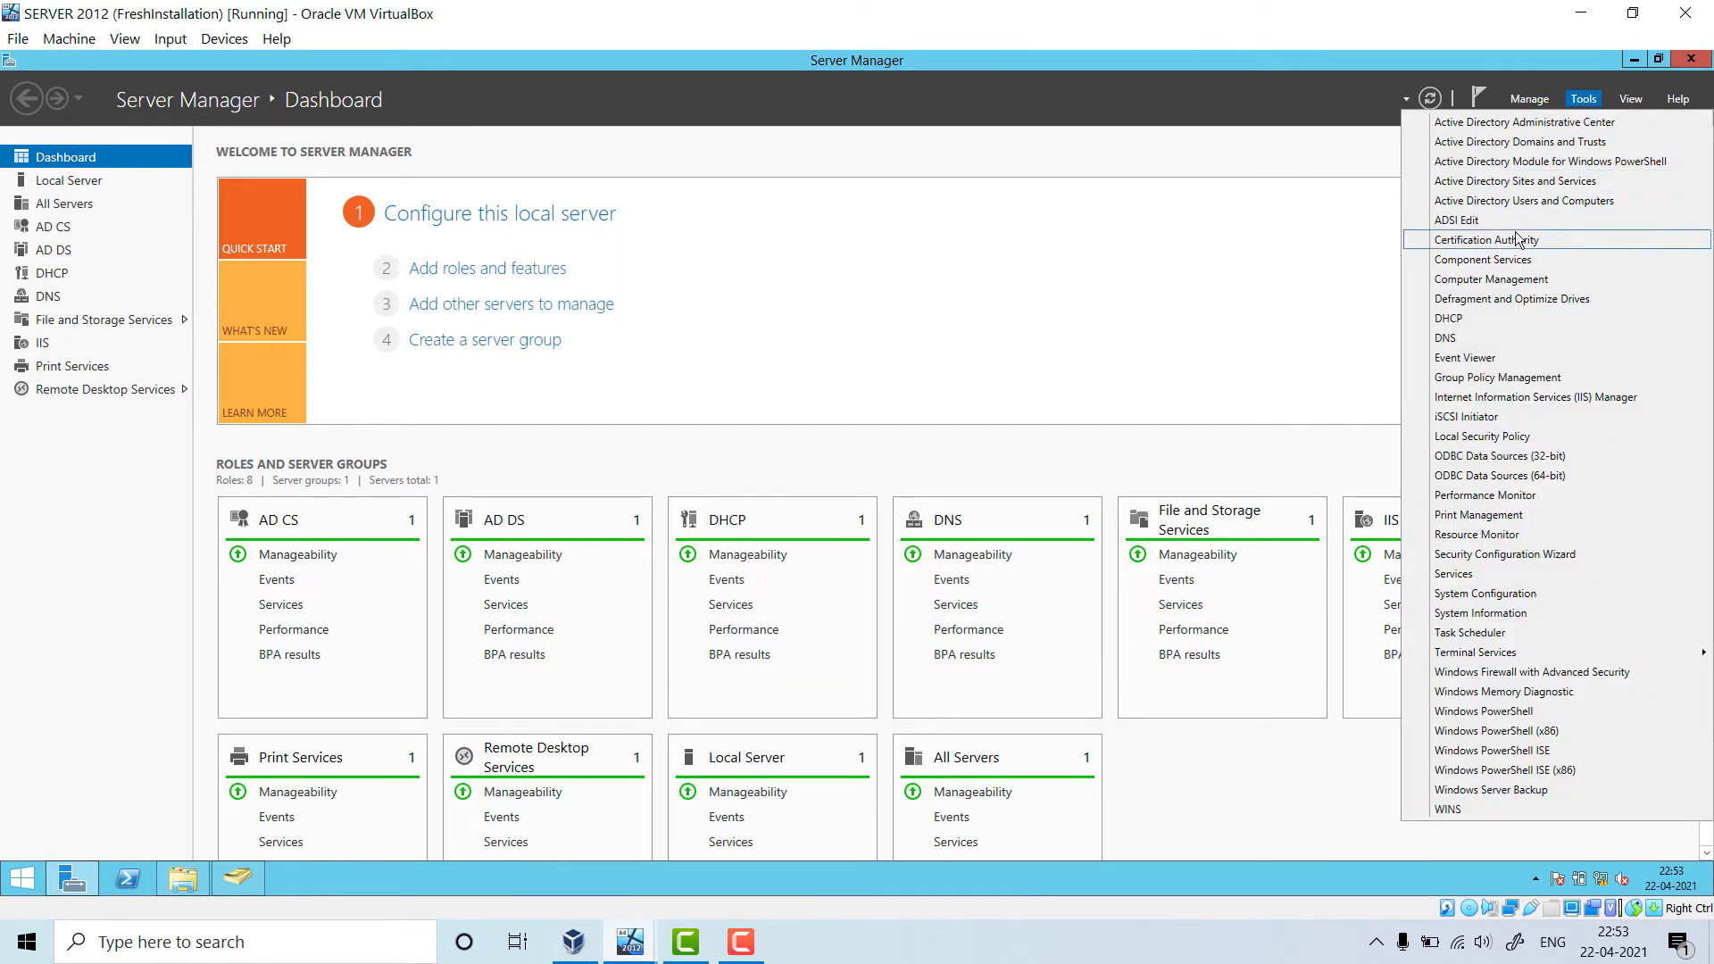
pyautogui.click(1529, 201)
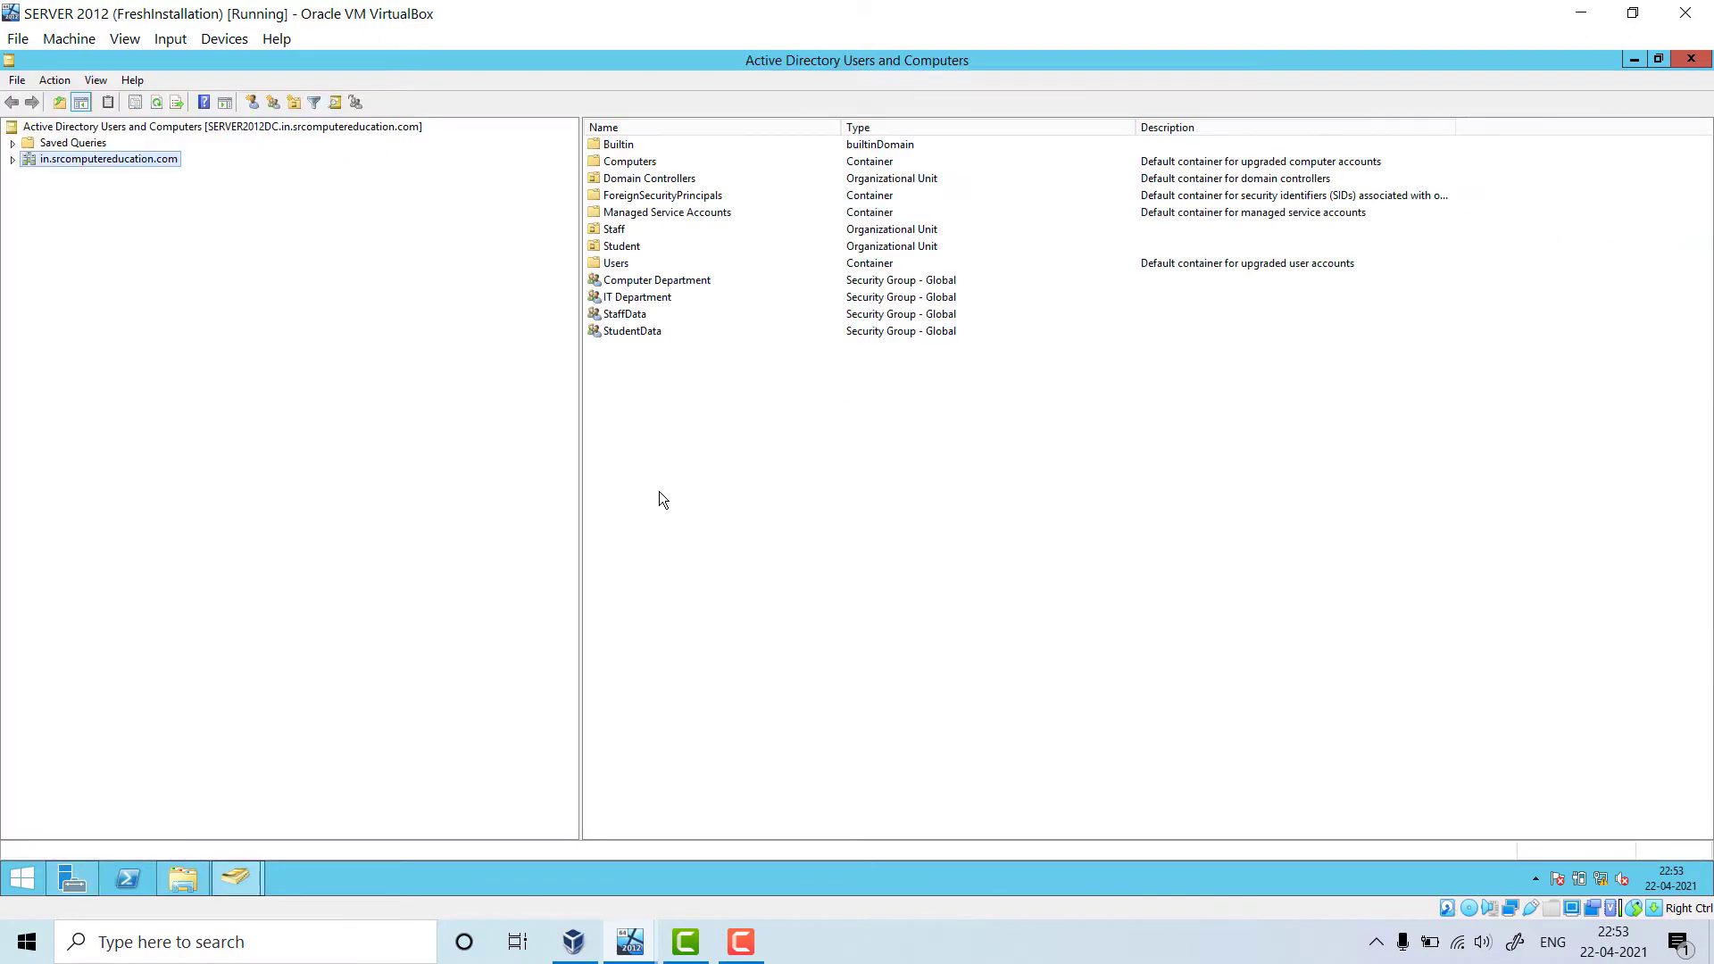
# Examine the StudentData group's member list and close the Active Directory Users and Computers windows.
pyautogui.click(632, 319)
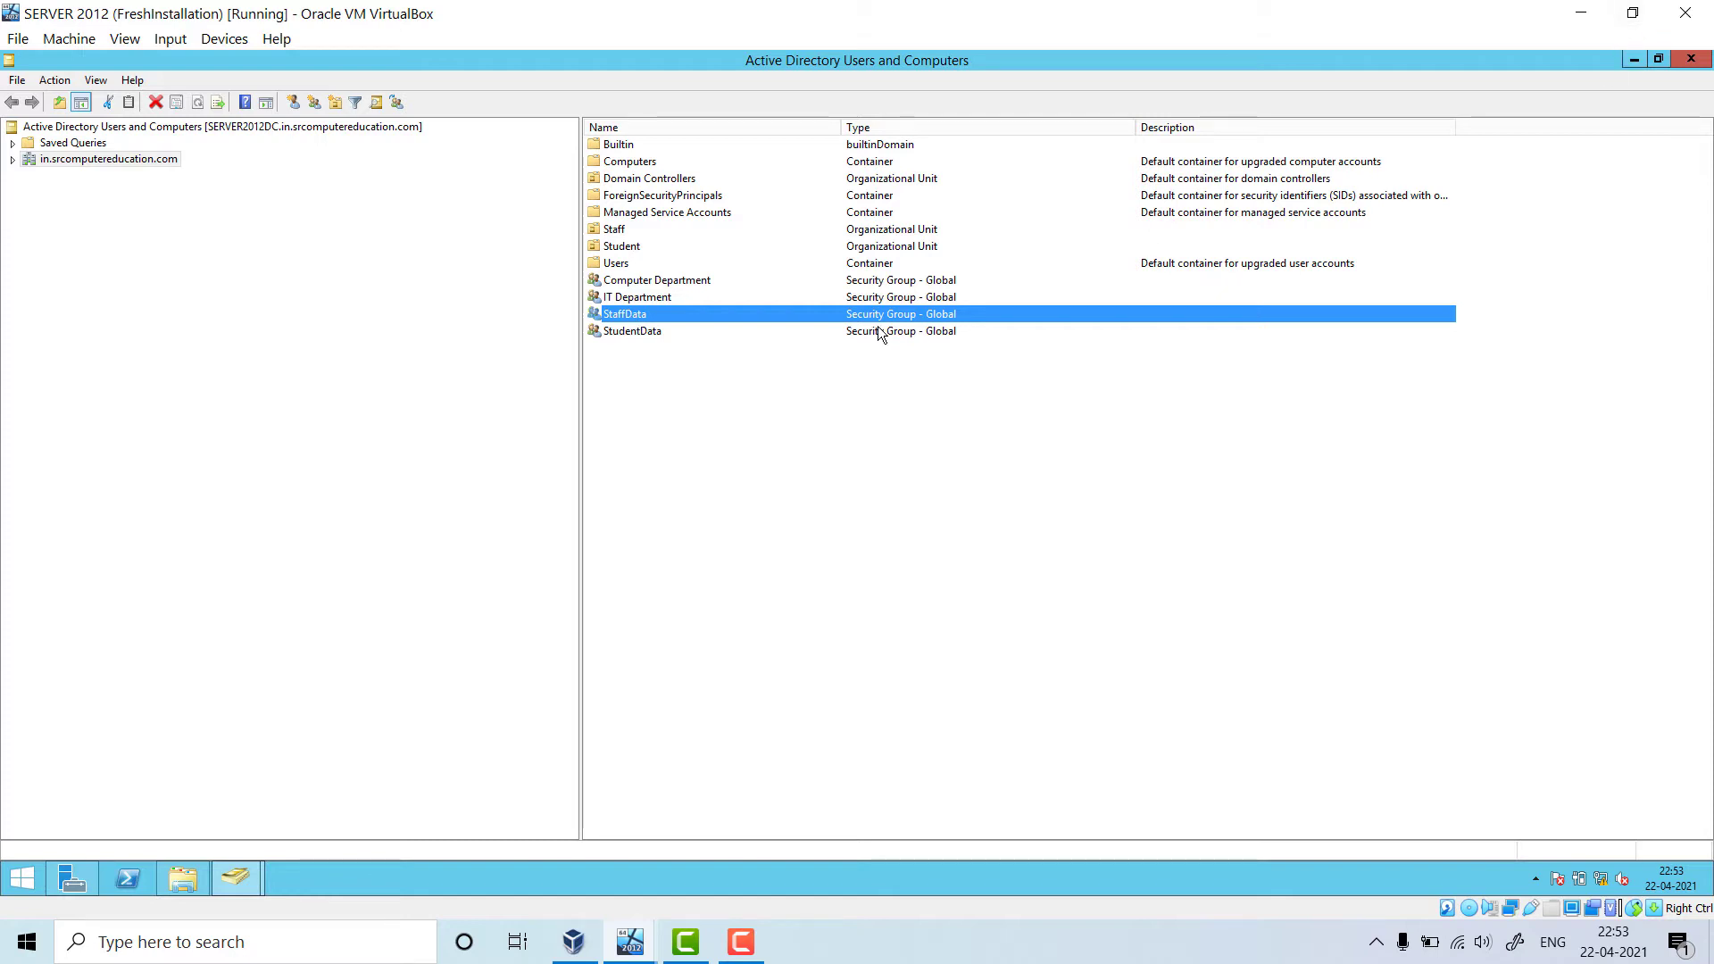
pyautogui.click(656, 332)
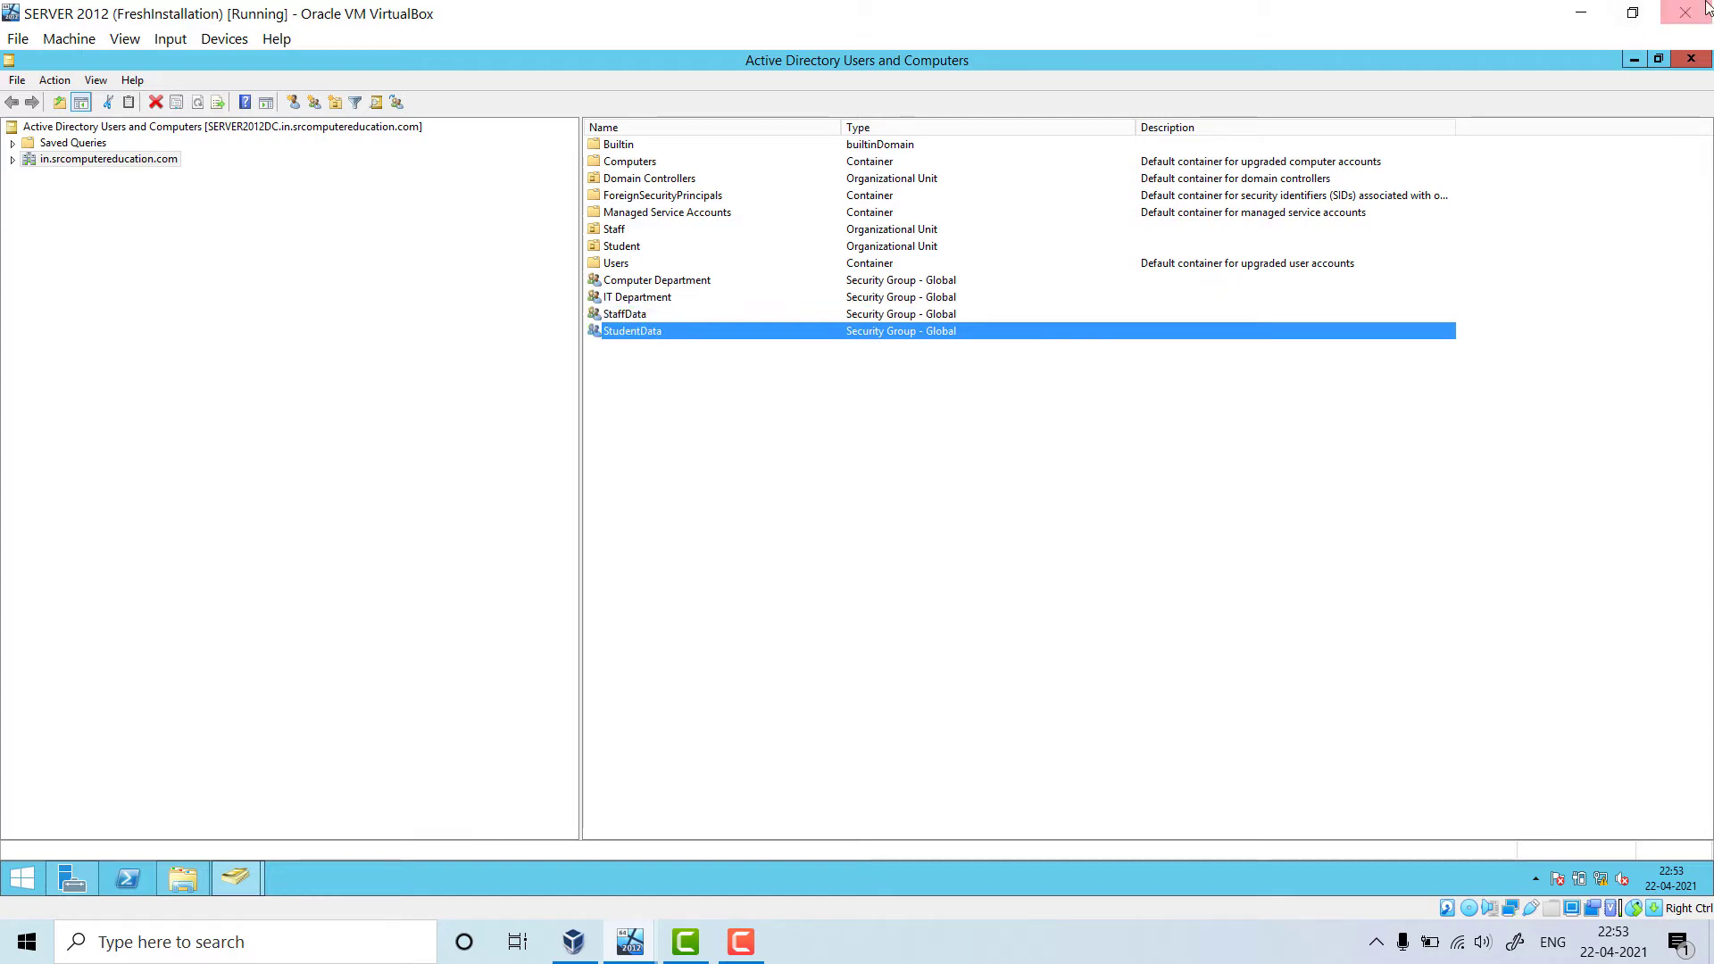
pyautogui.doubleClick(717, 332)
pyautogui.click(754, 293)
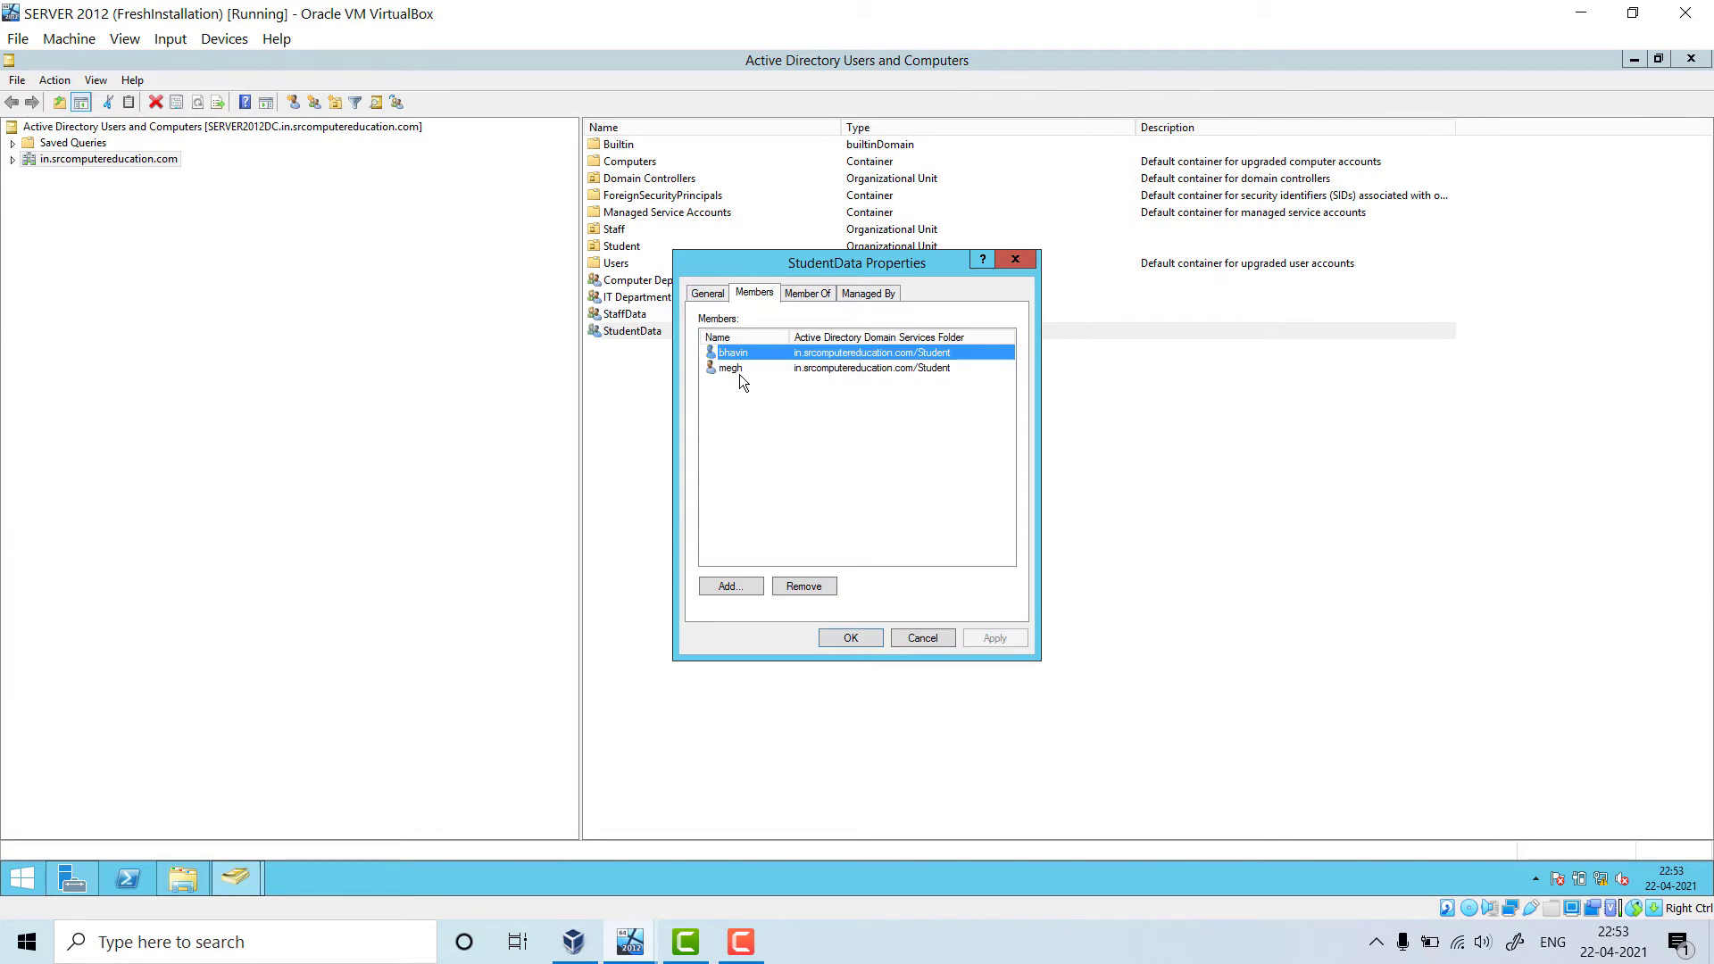
pyautogui.click(926, 637)
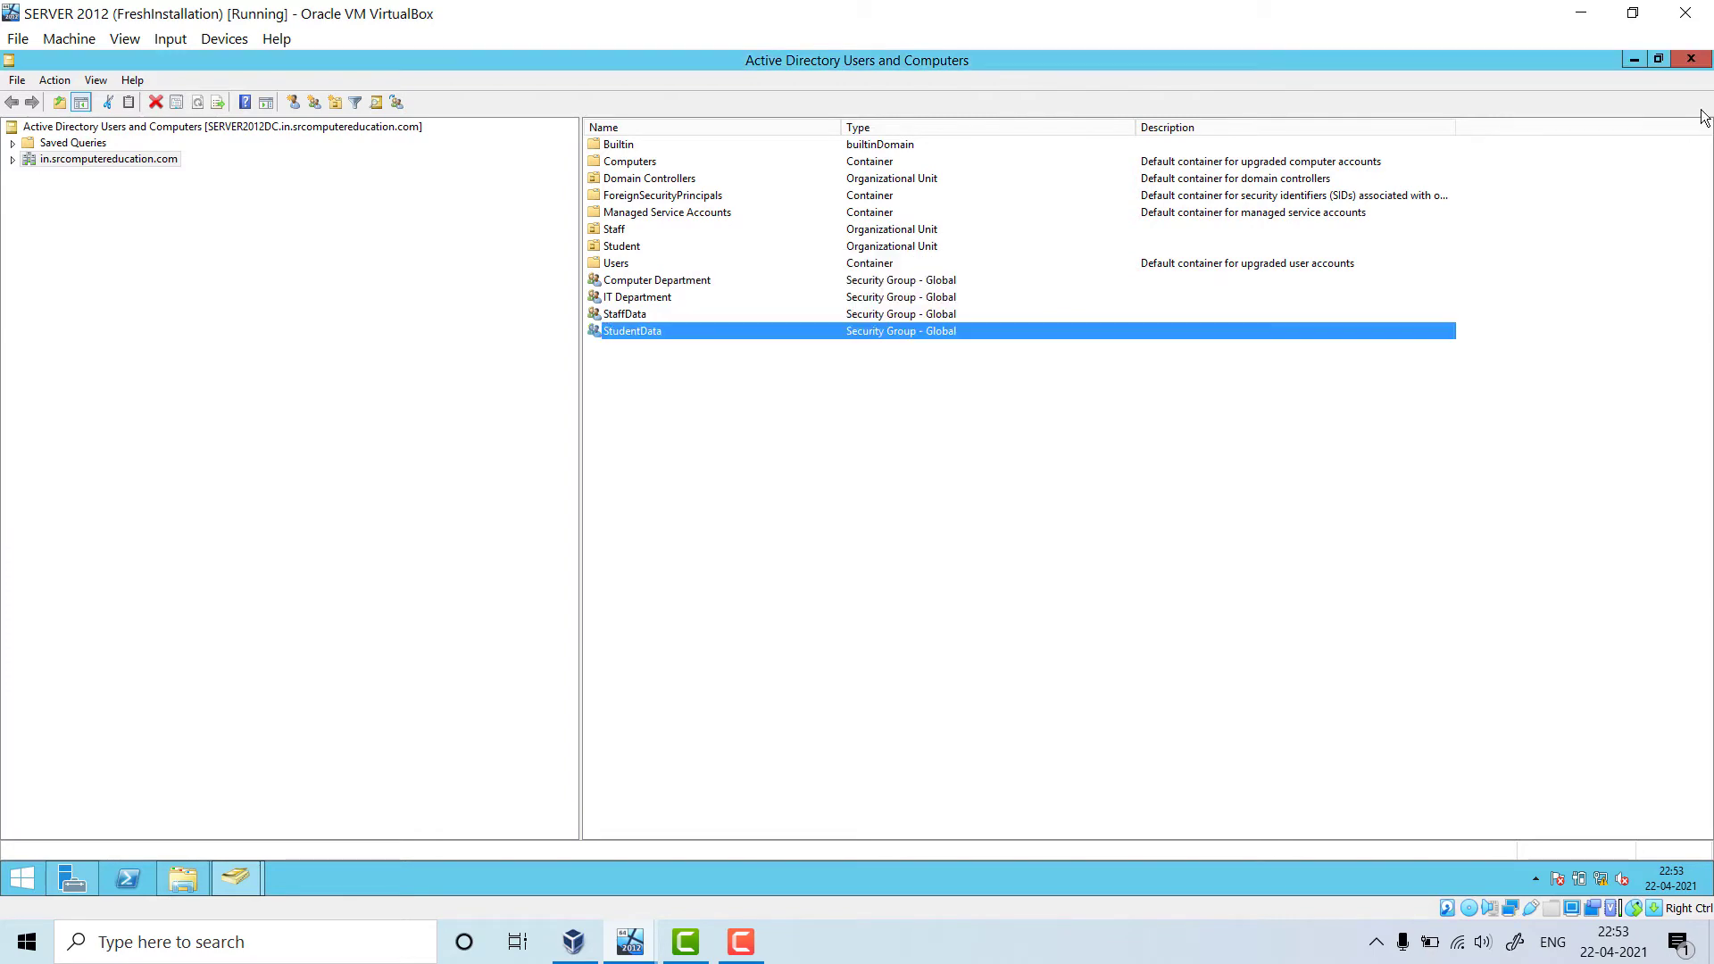
pyautogui.click(1691, 61)
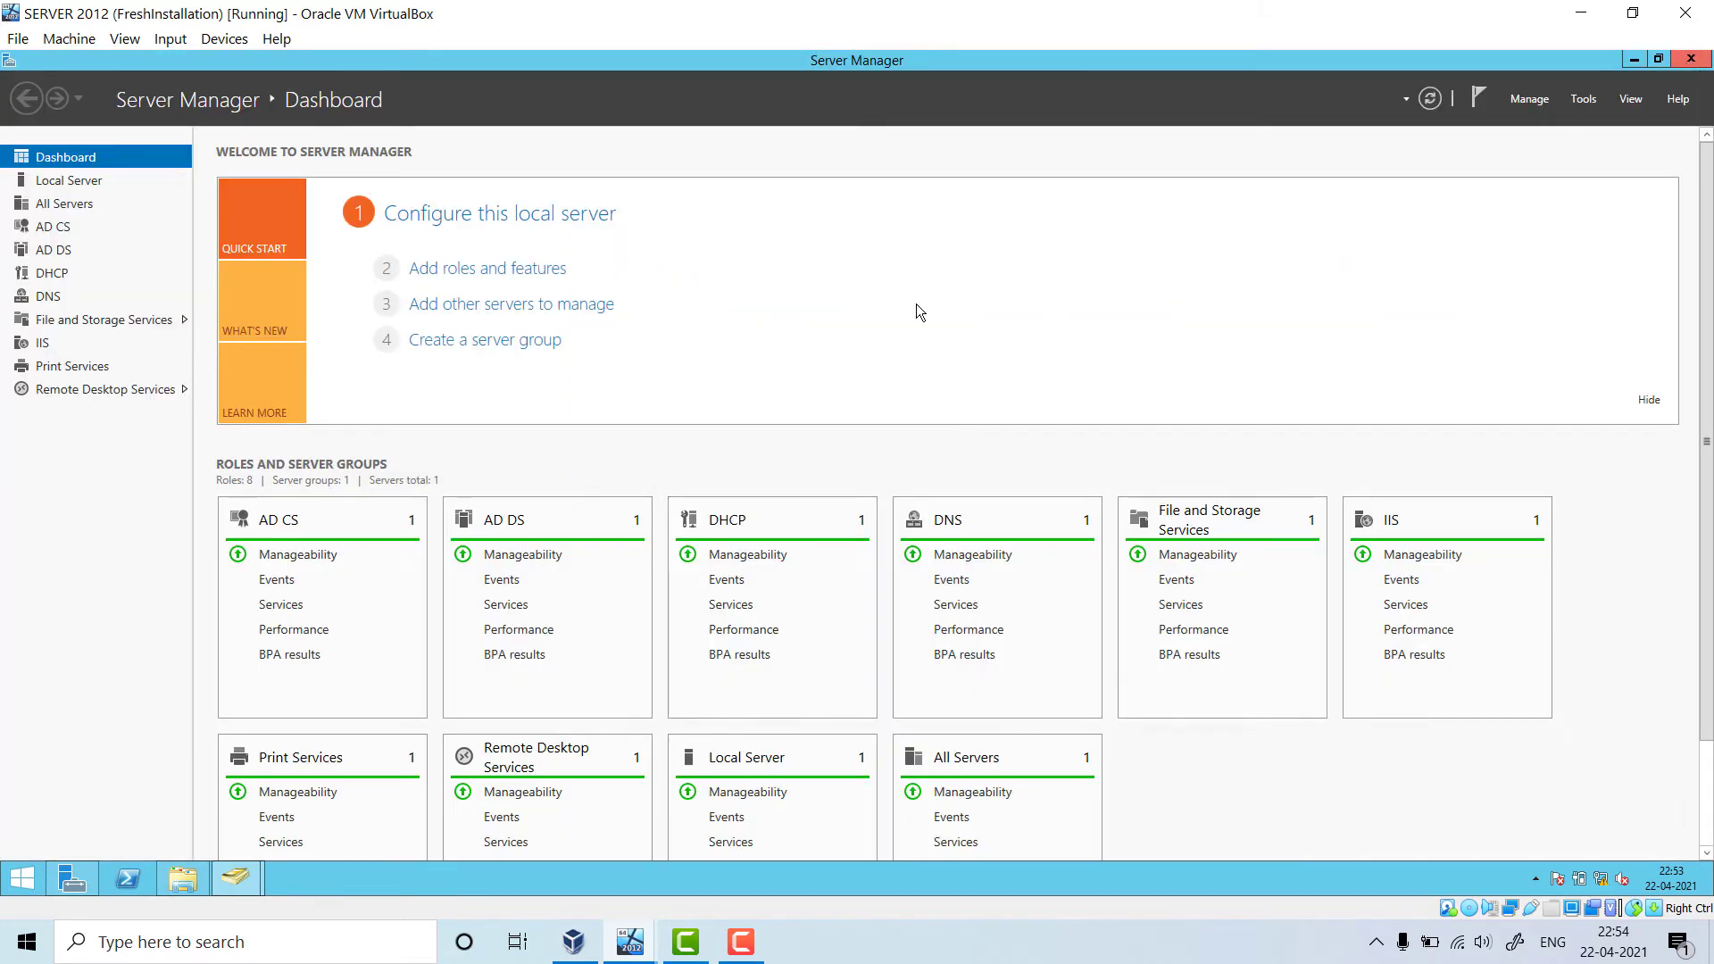
pyautogui.click(240, 878)
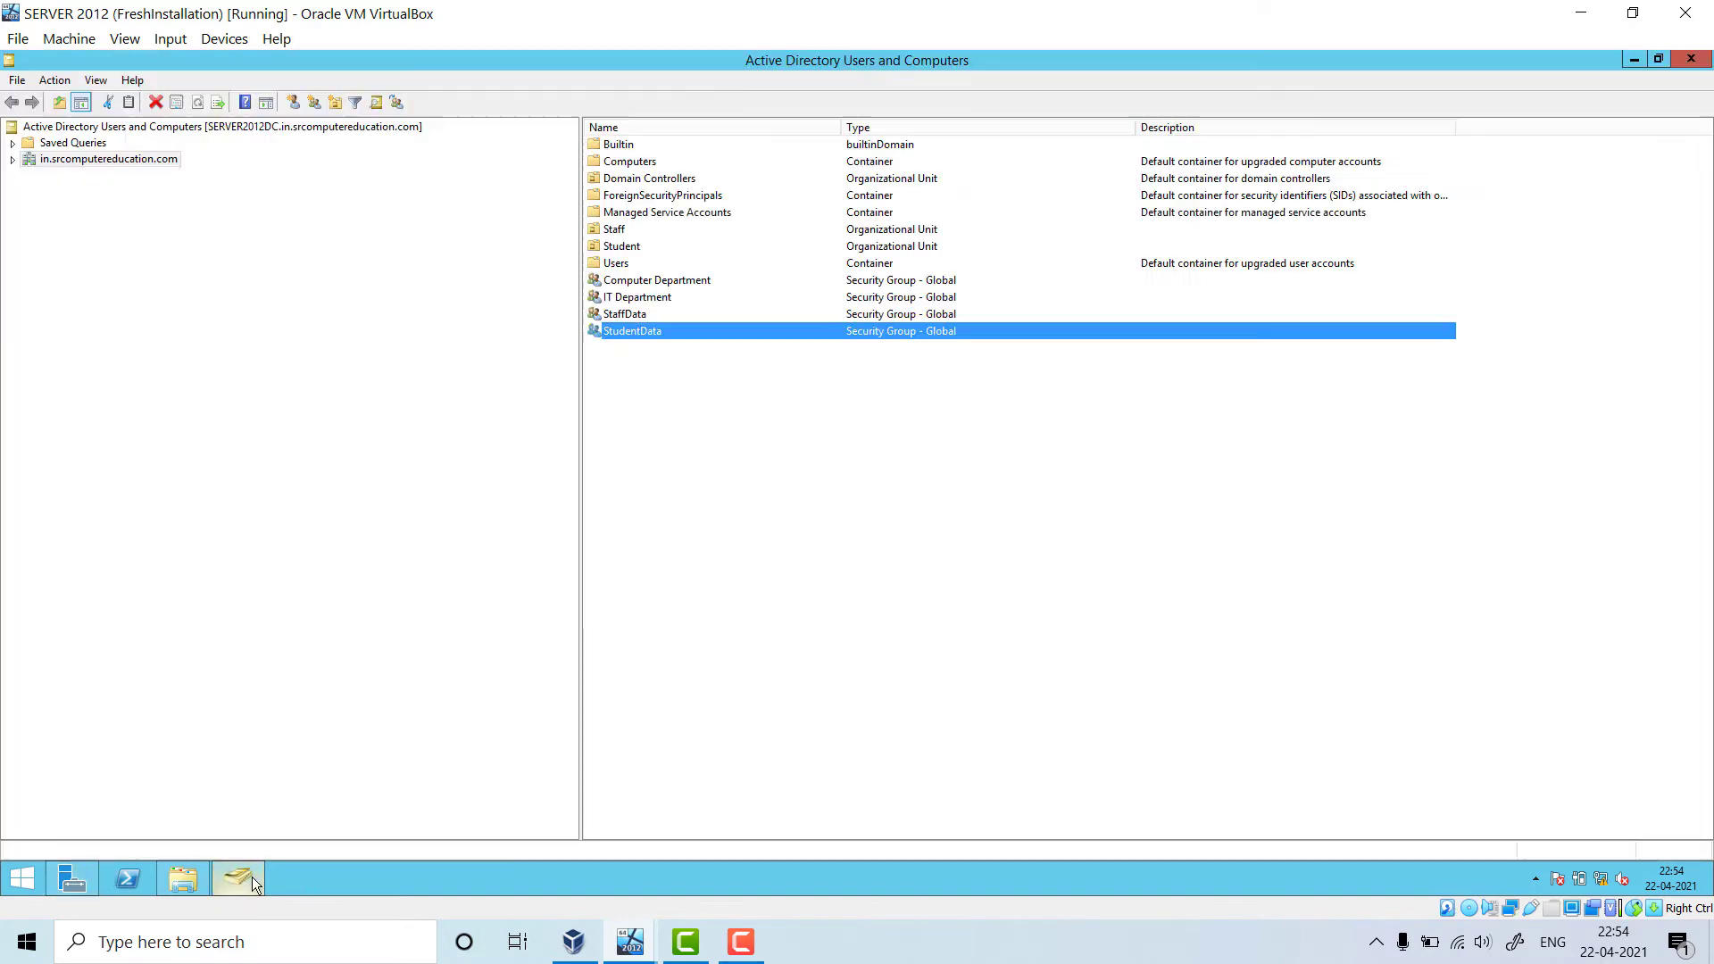
pyautogui.click(1690, 61)
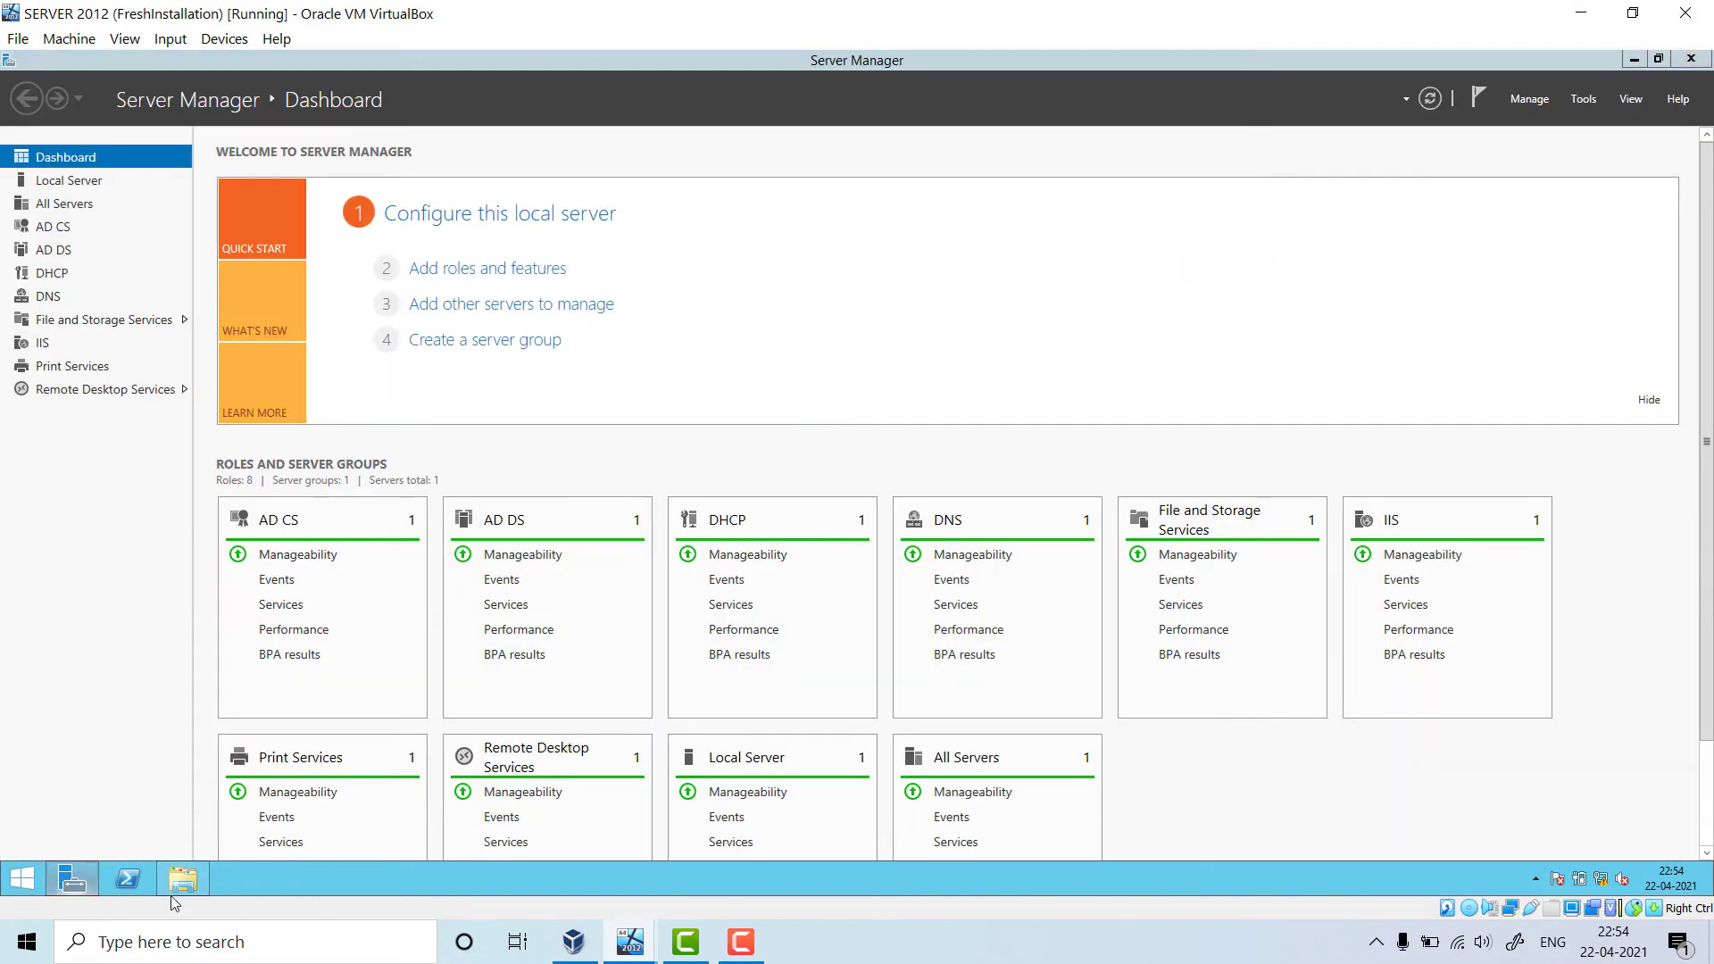
# Apply the new StudentData permission entry to the StudentsData folder and close its advanced security settings and properties.
pyautogui.click(199, 876)
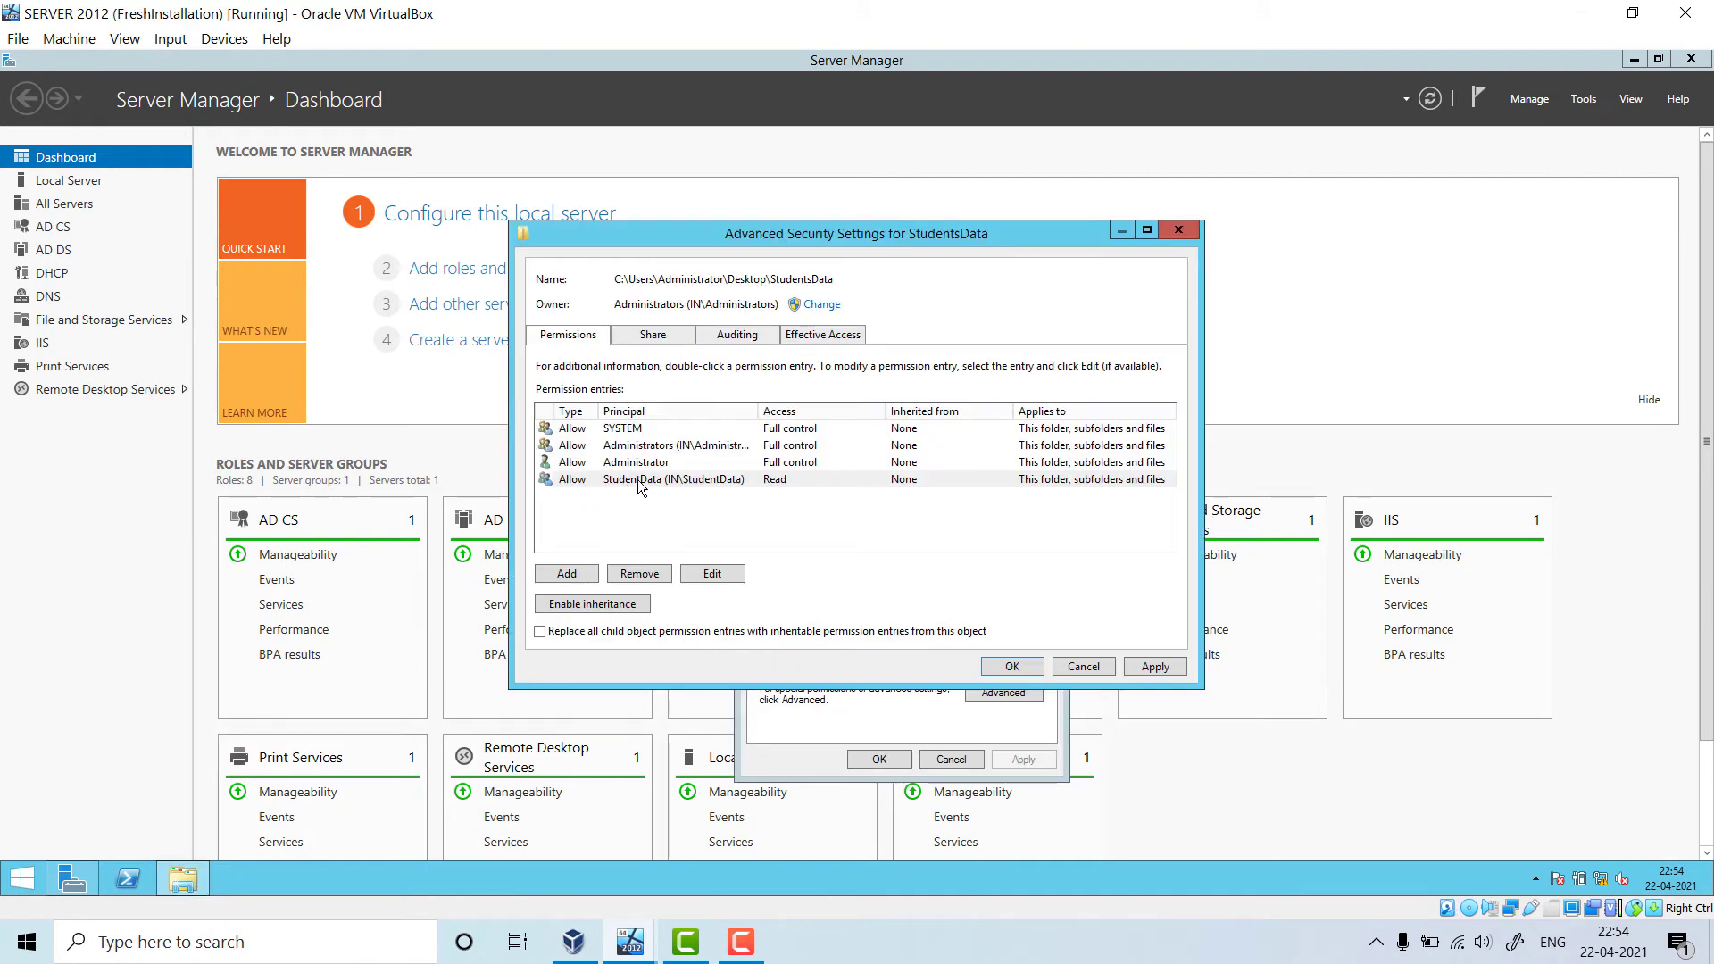
pyautogui.click(758, 479)
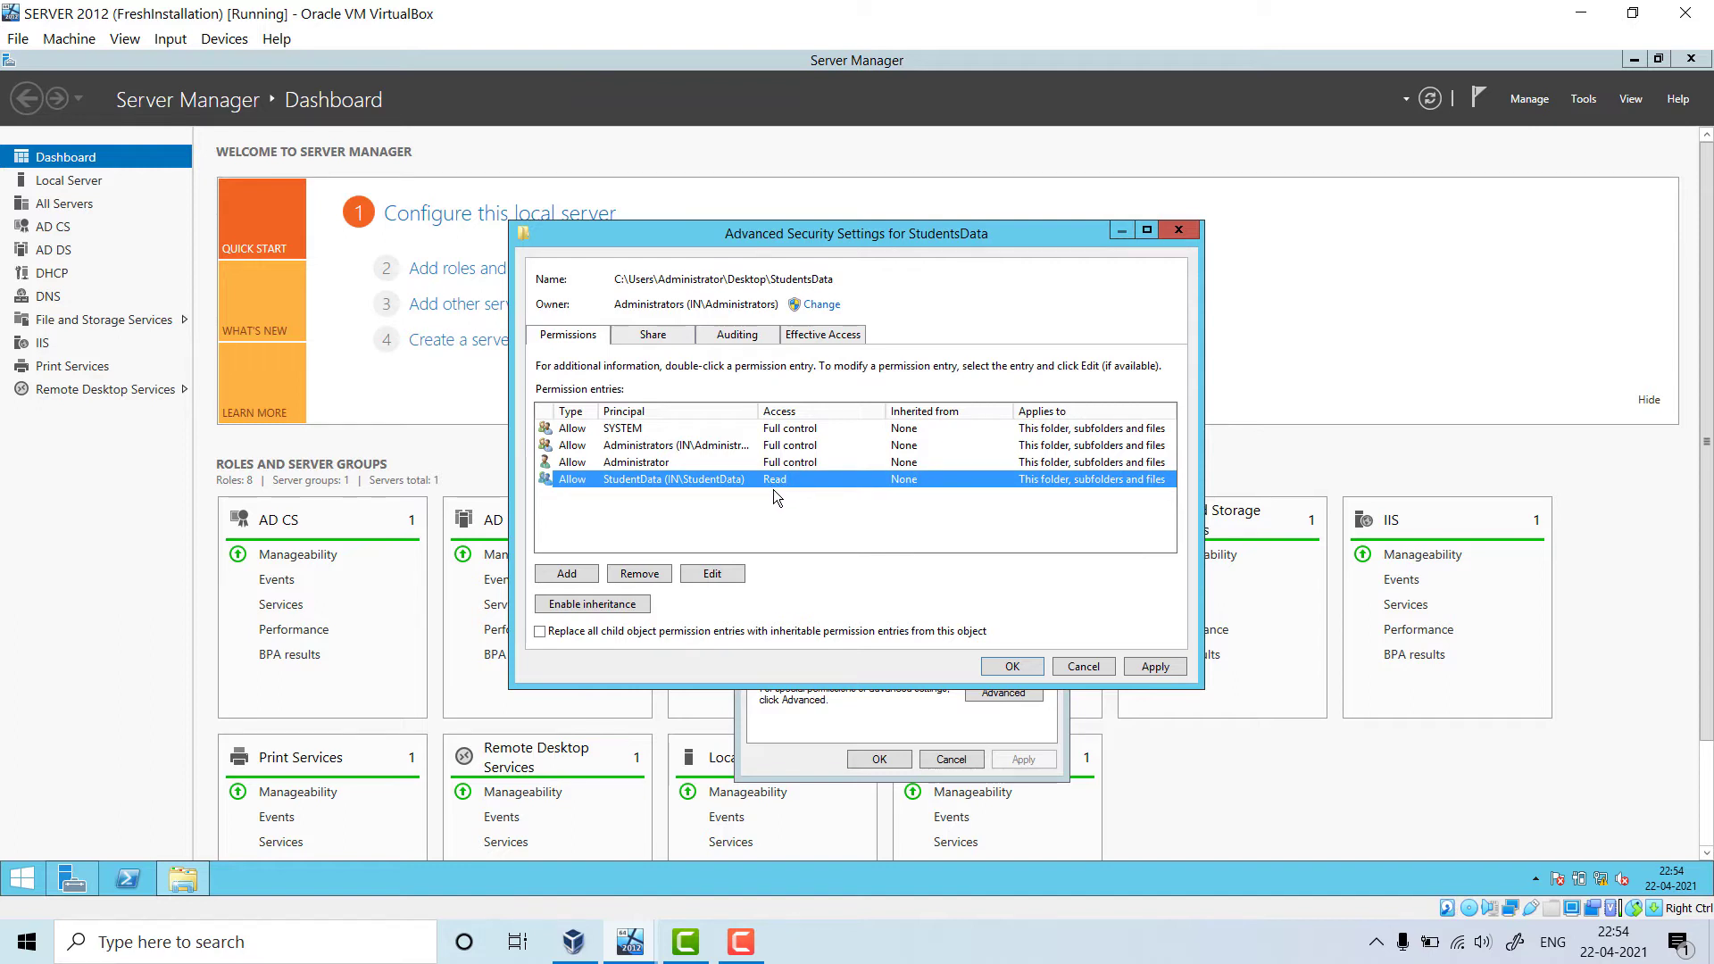
pyautogui.click(1150, 666)
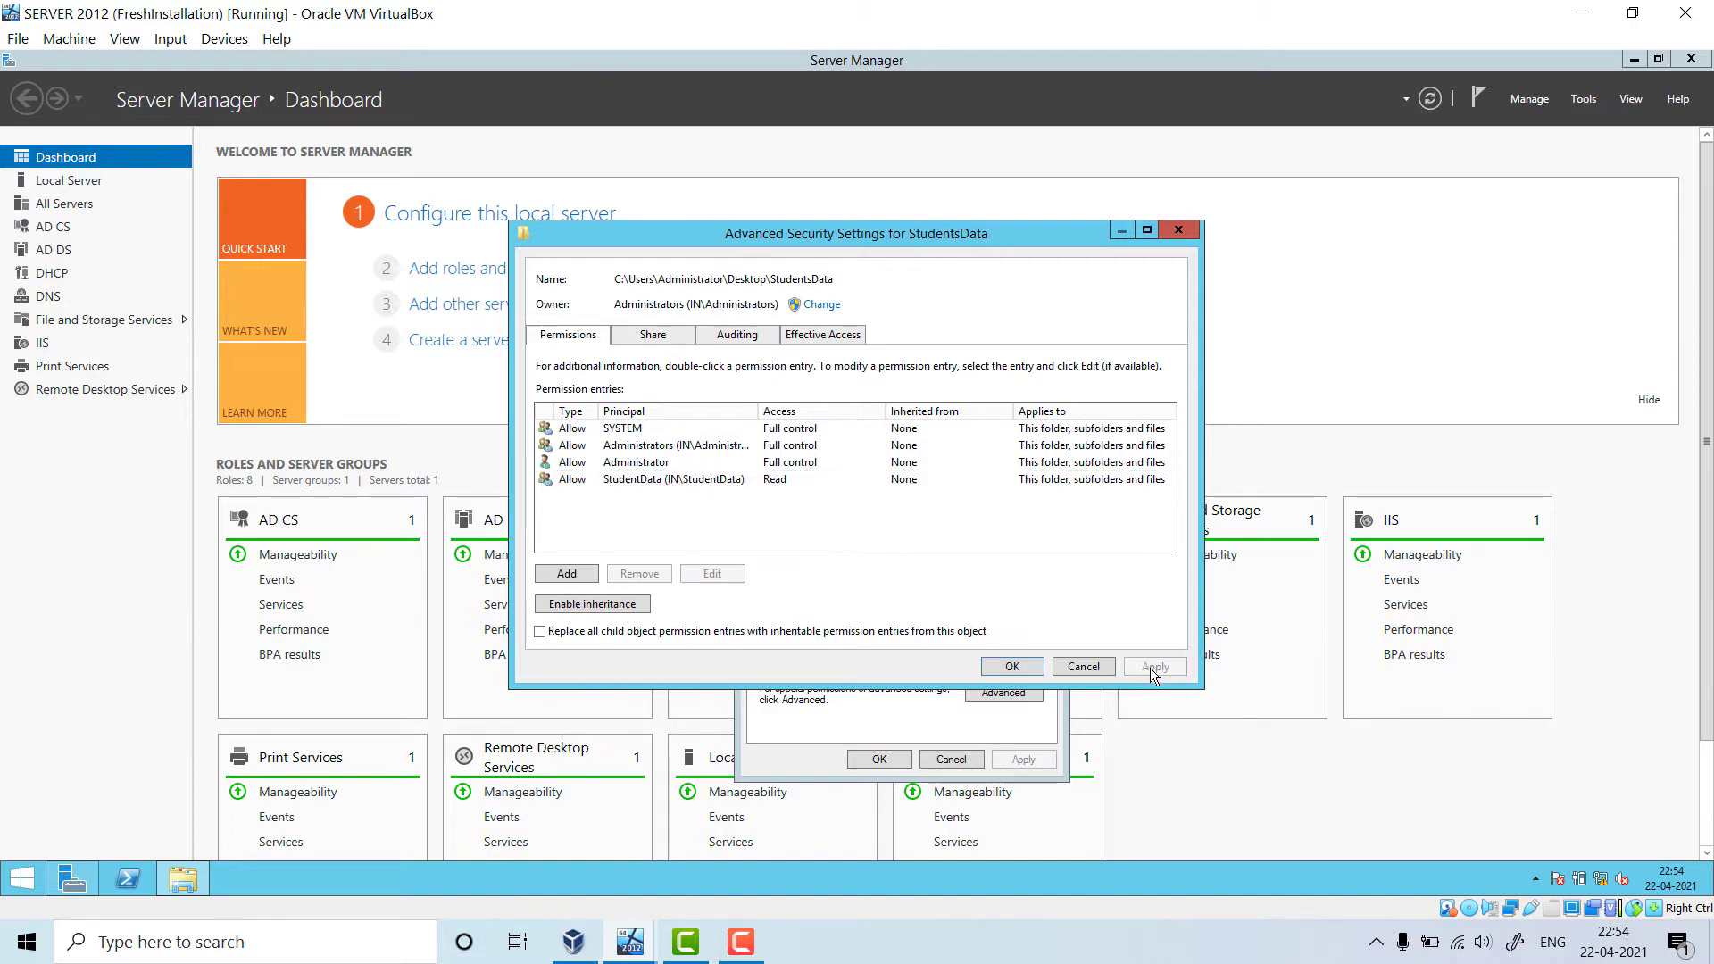
pyautogui.click(1012, 667)
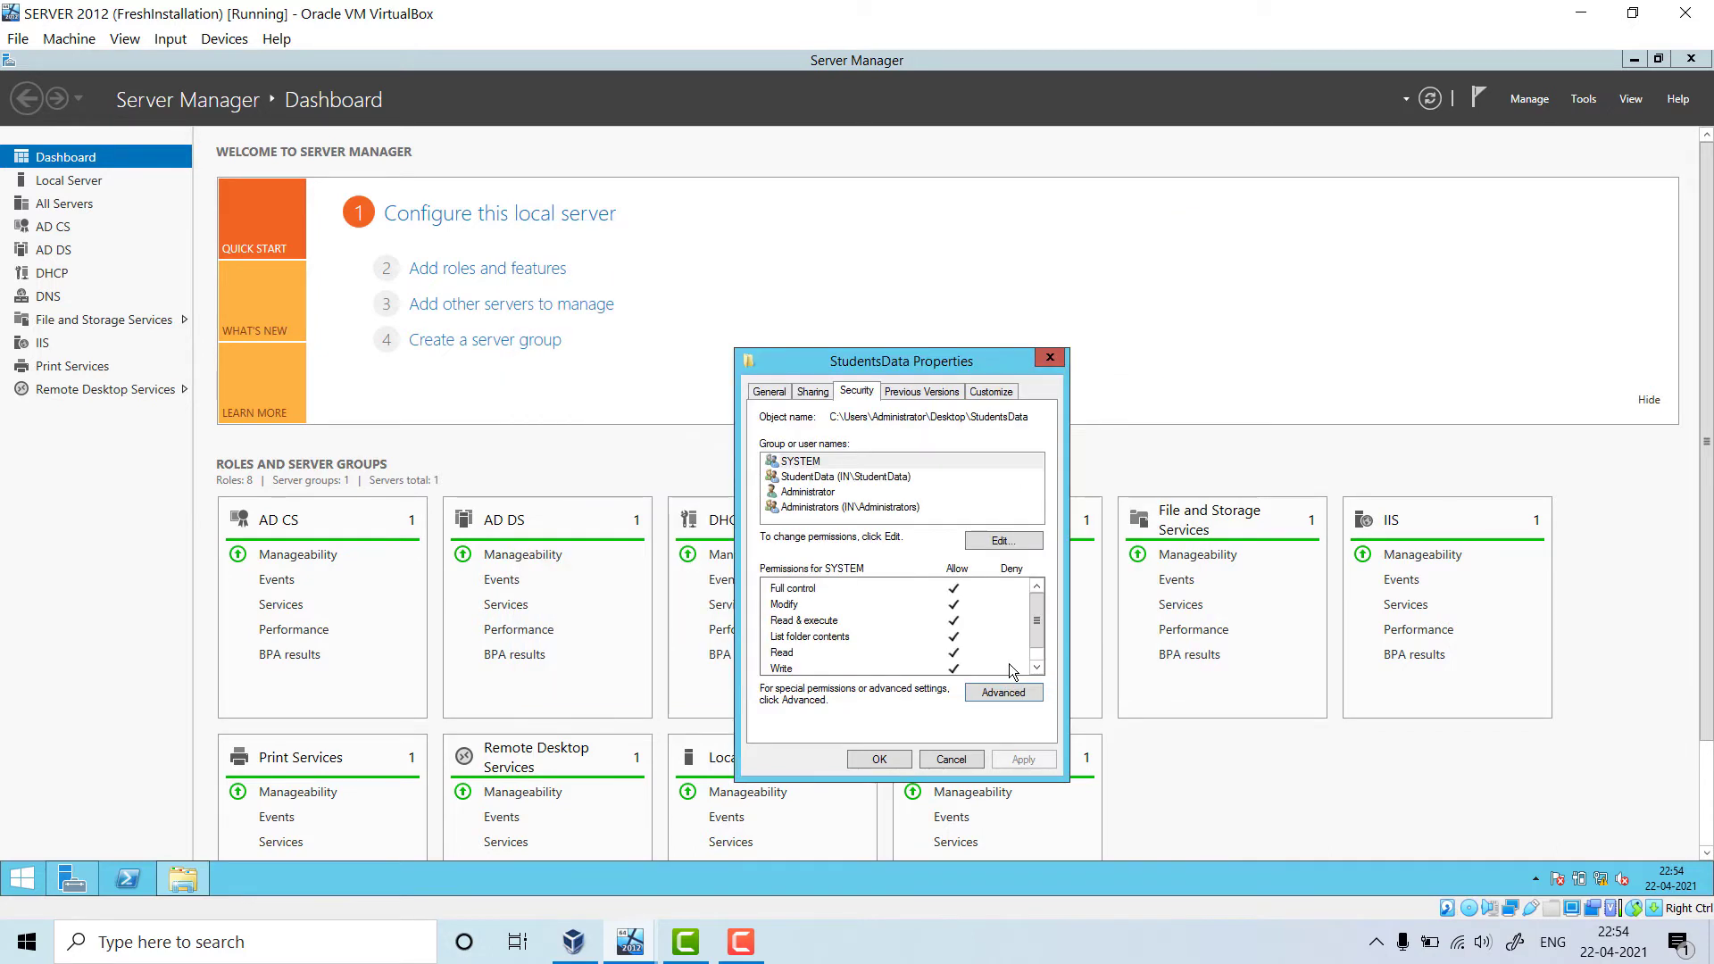
pyautogui.click(880, 760)
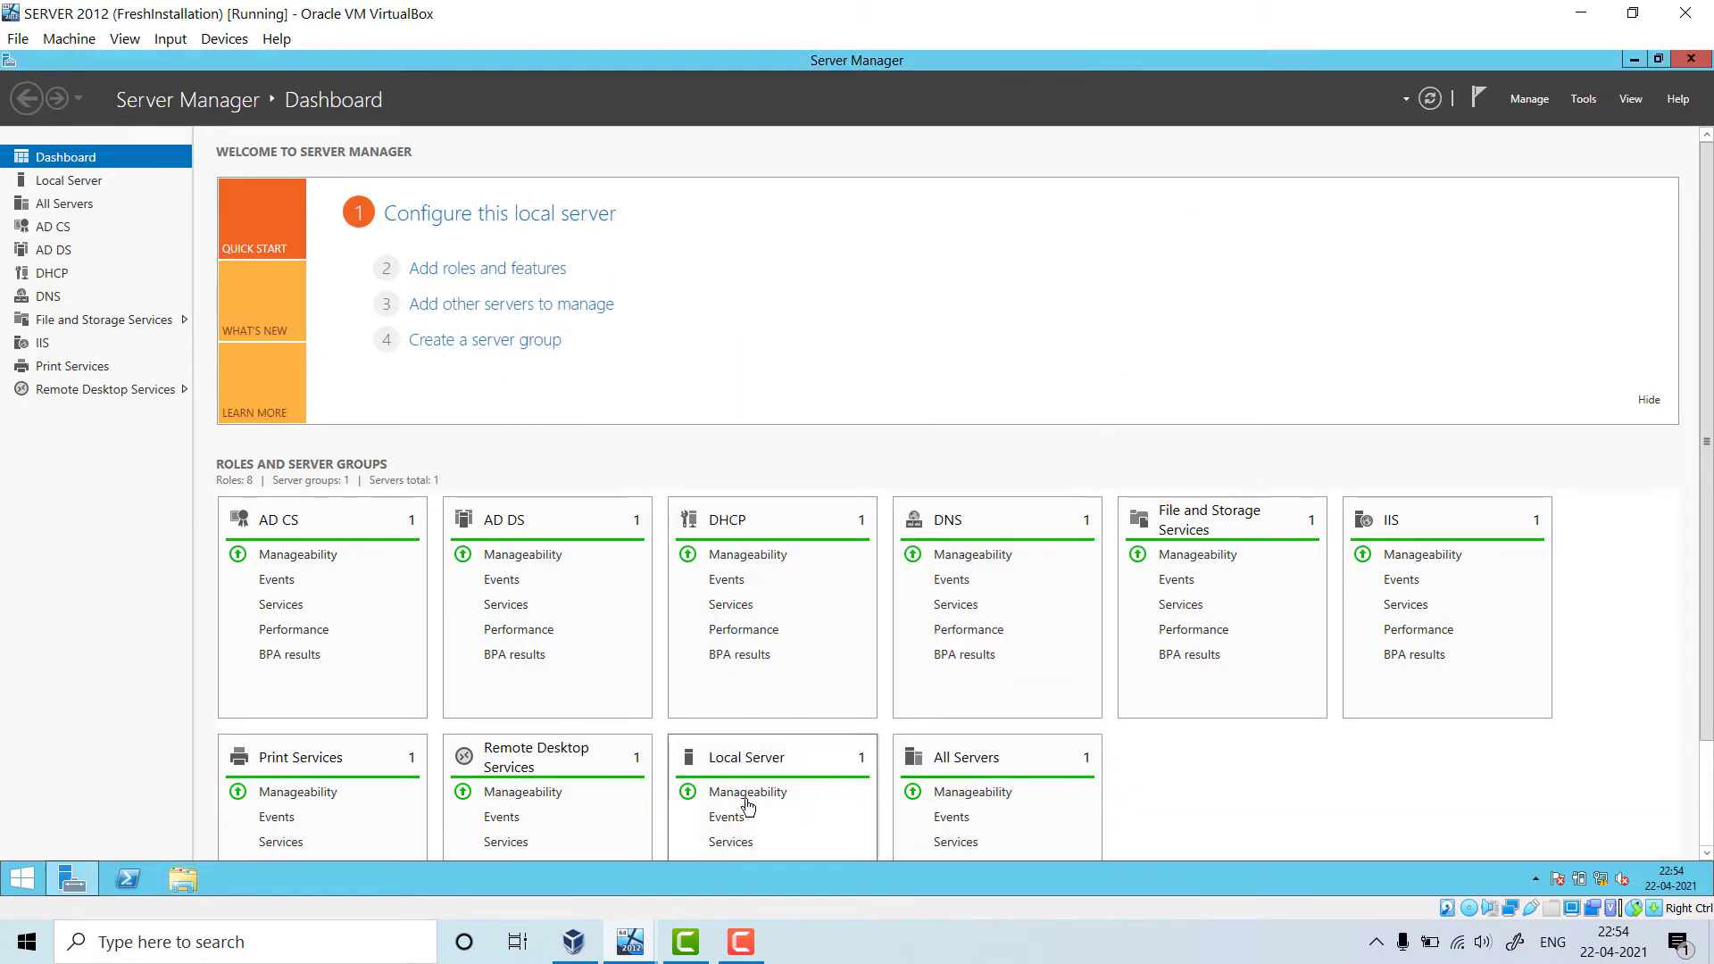
# Close Server Manager and minimise the SERVER 2012 virtual machine window.
pyautogui.click(1692, 61)
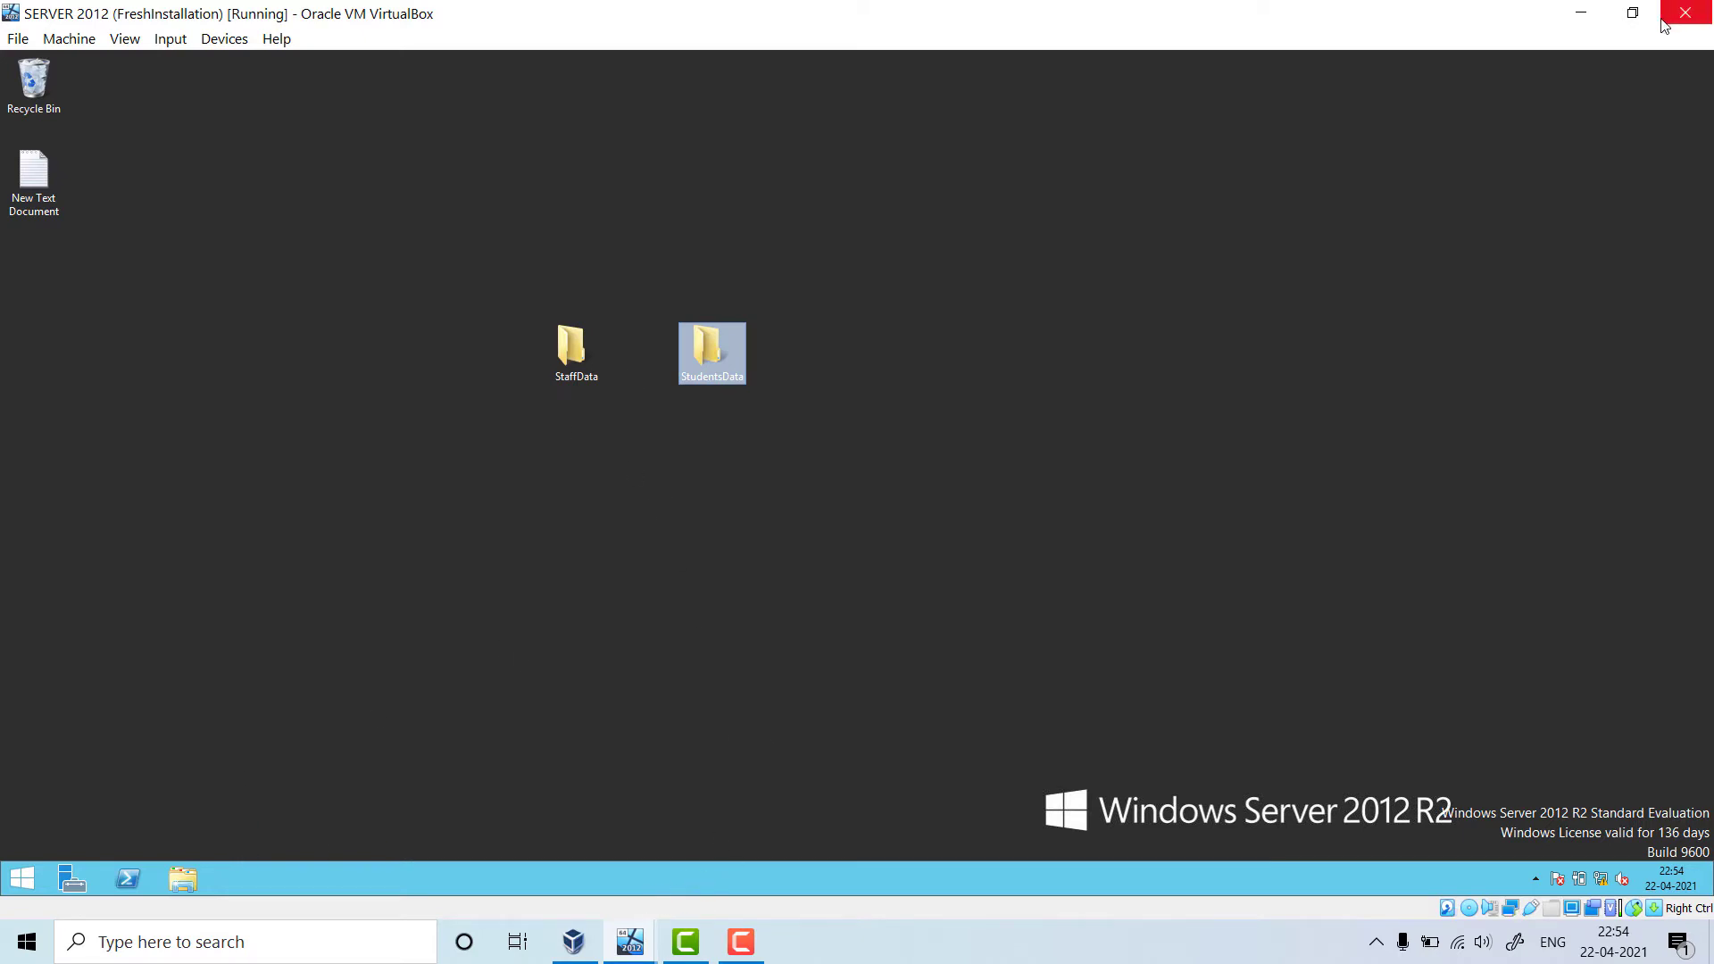
pyautogui.click(1588, 19)
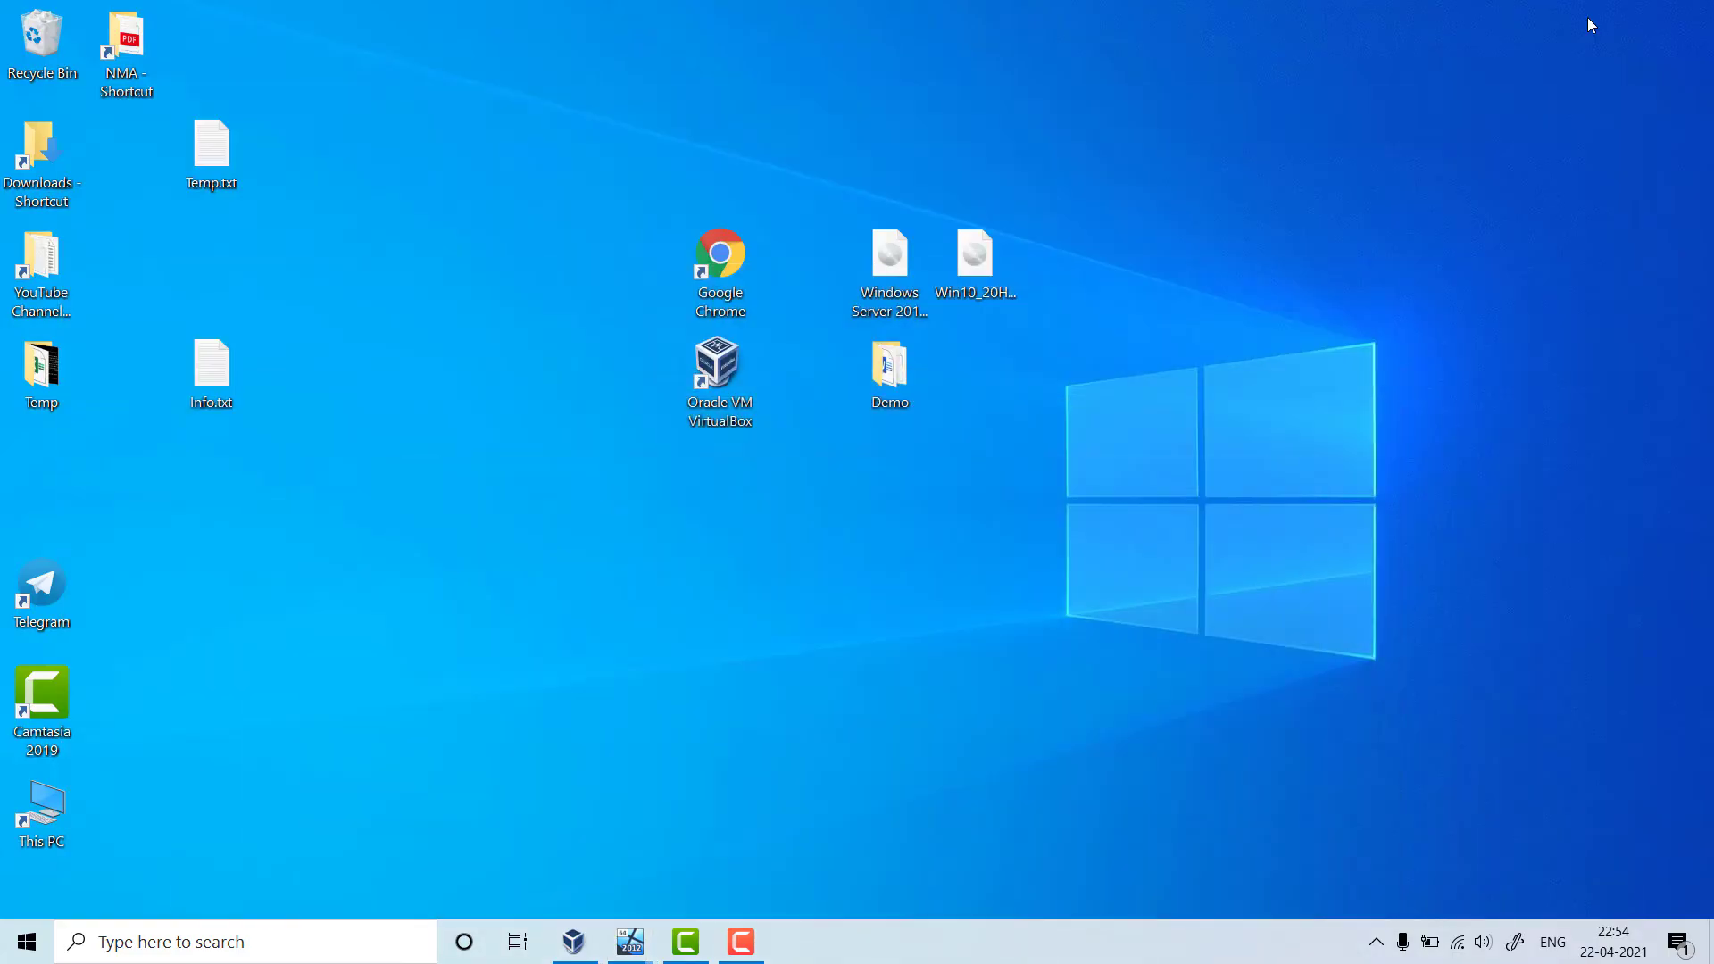
# Open Server 2012 R2 Information.docx from the Demo folder and examine the account credentials listed in the Student section.
pyautogui.doubleClick(919, 357)
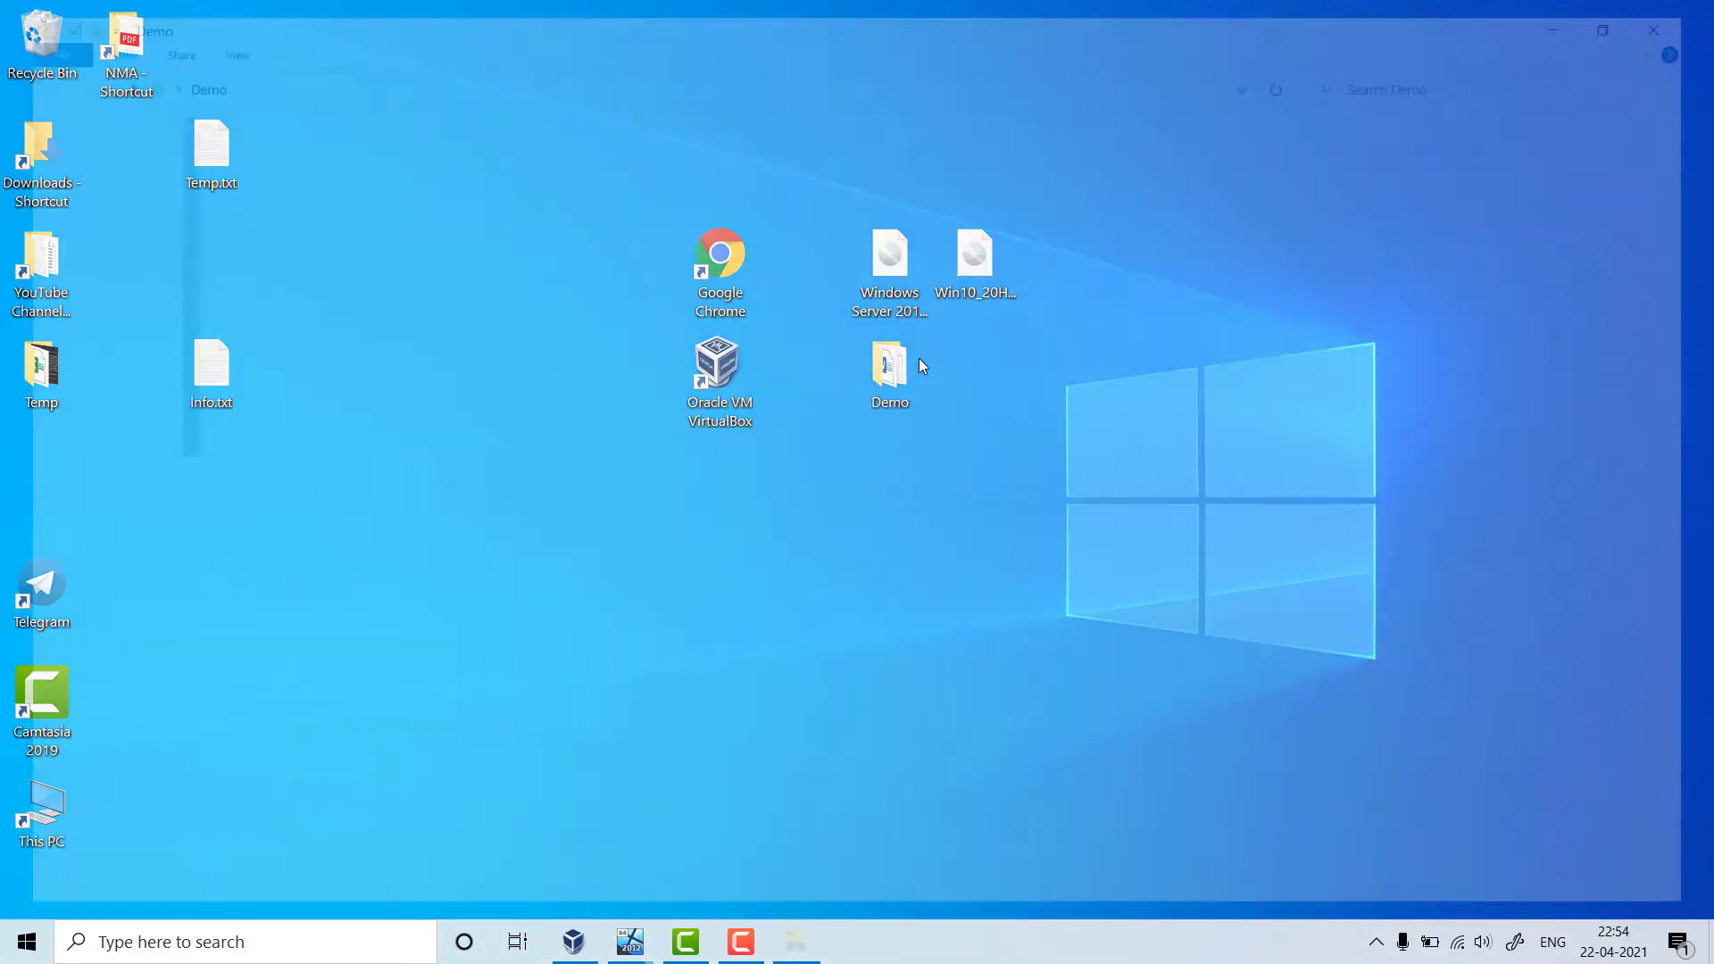
pyautogui.doubleClick(272, 196)
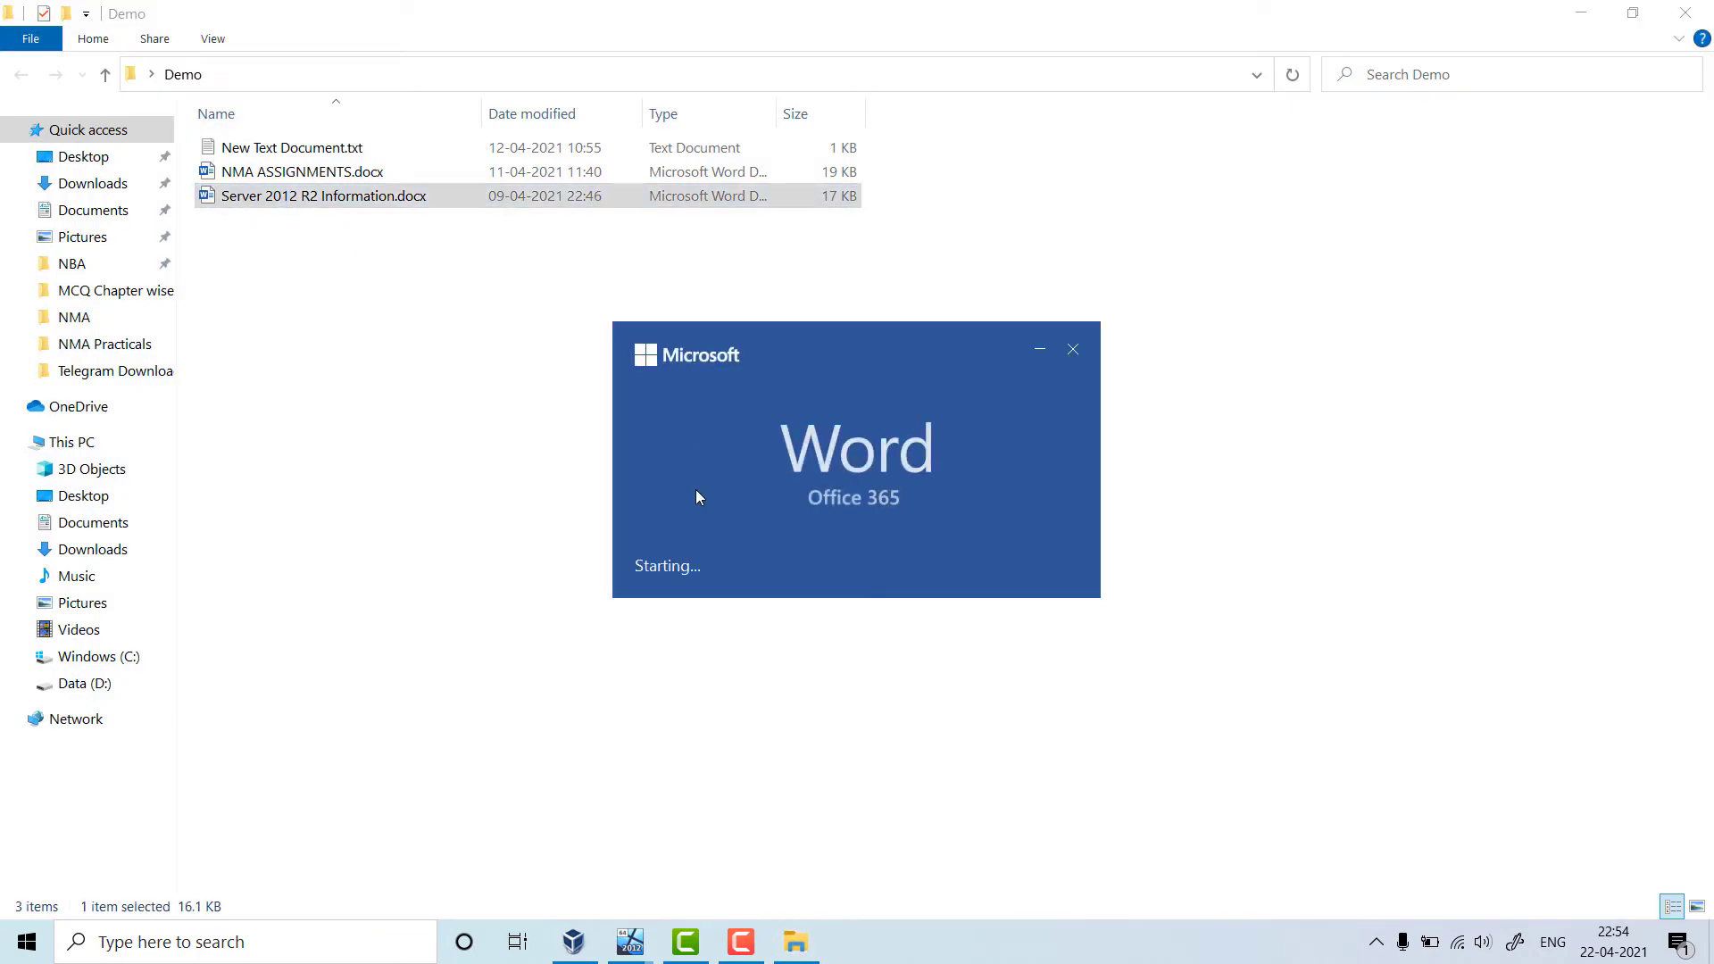
pyautogui.scroll(-10, 688, 460)
pyautogui.scroll(-6, 688, 461)
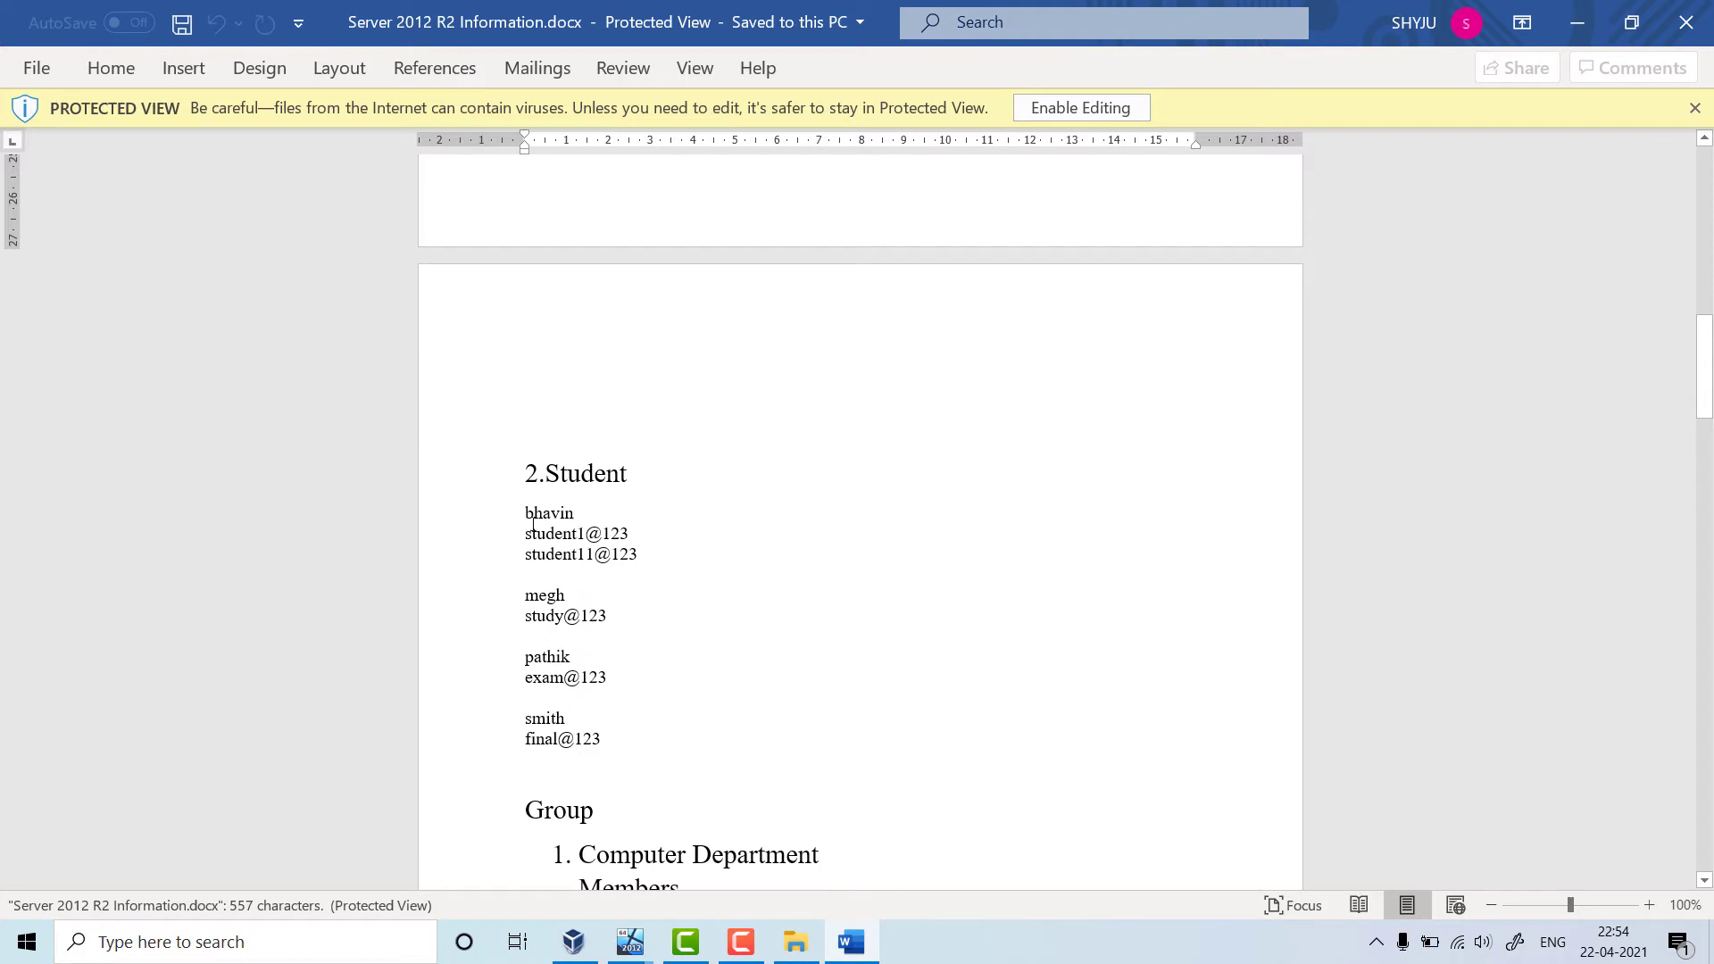
pyautogui.moveTo(523, 555); pyautogui.dragTo(698, 563)
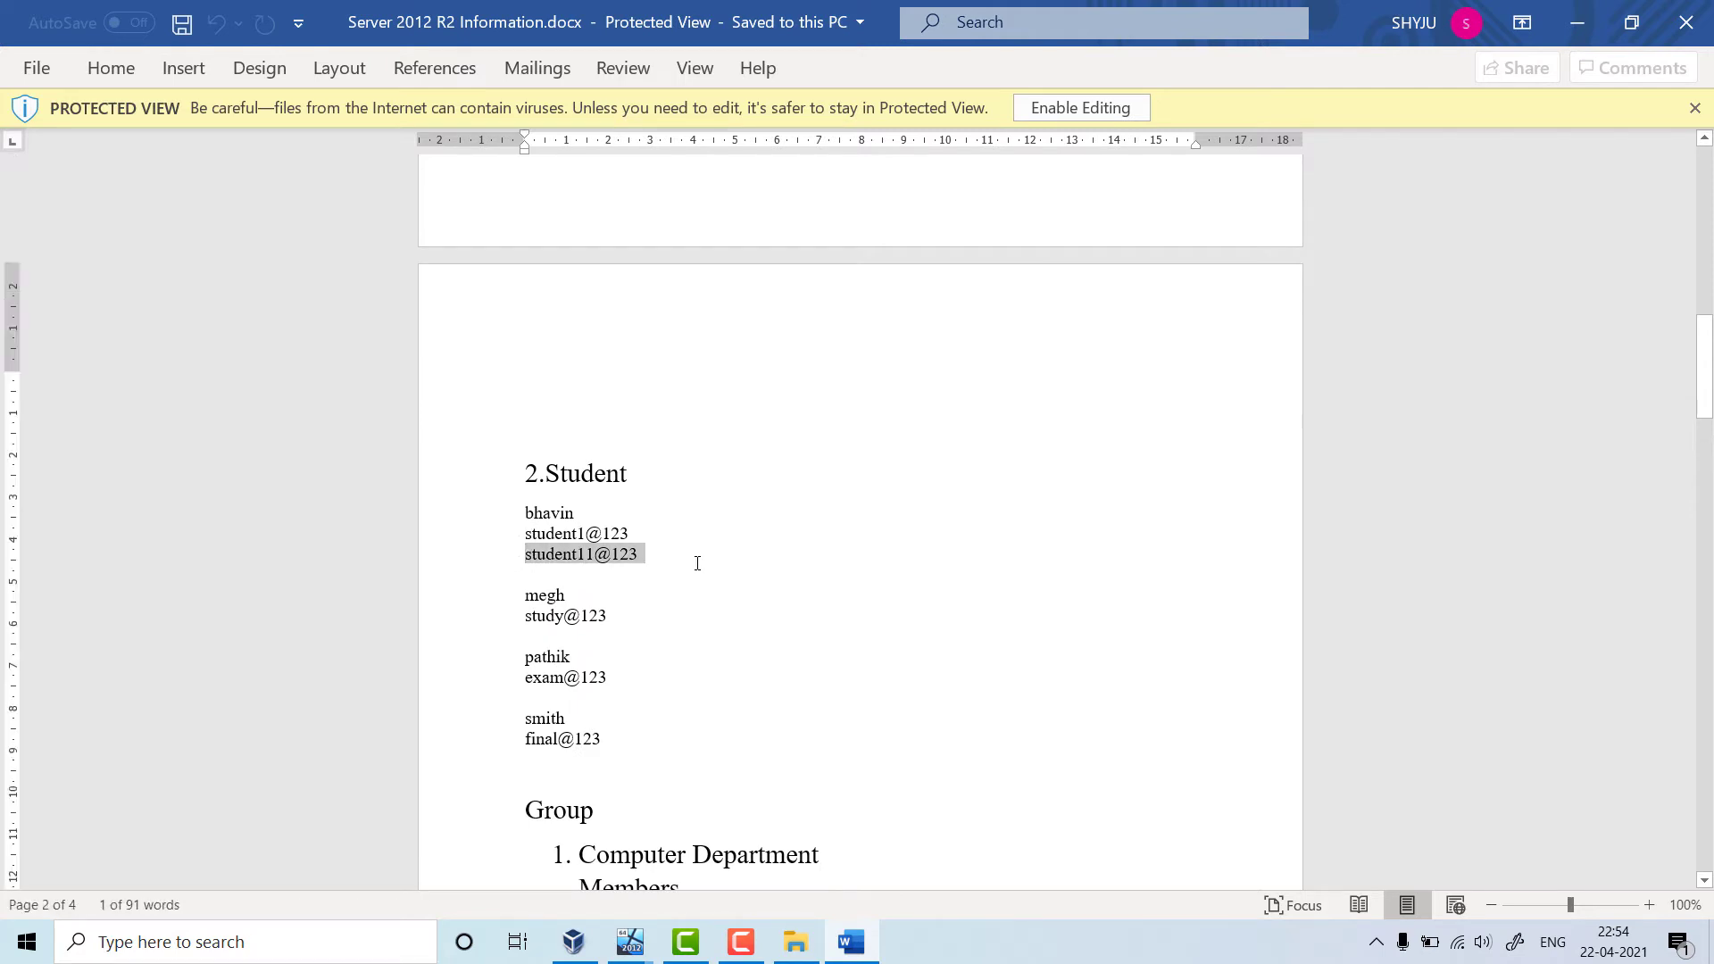
pyautogui.moveTo(524, 616); pyautogui.dragTo(614, 618)
pyautogui.click(554, 616)
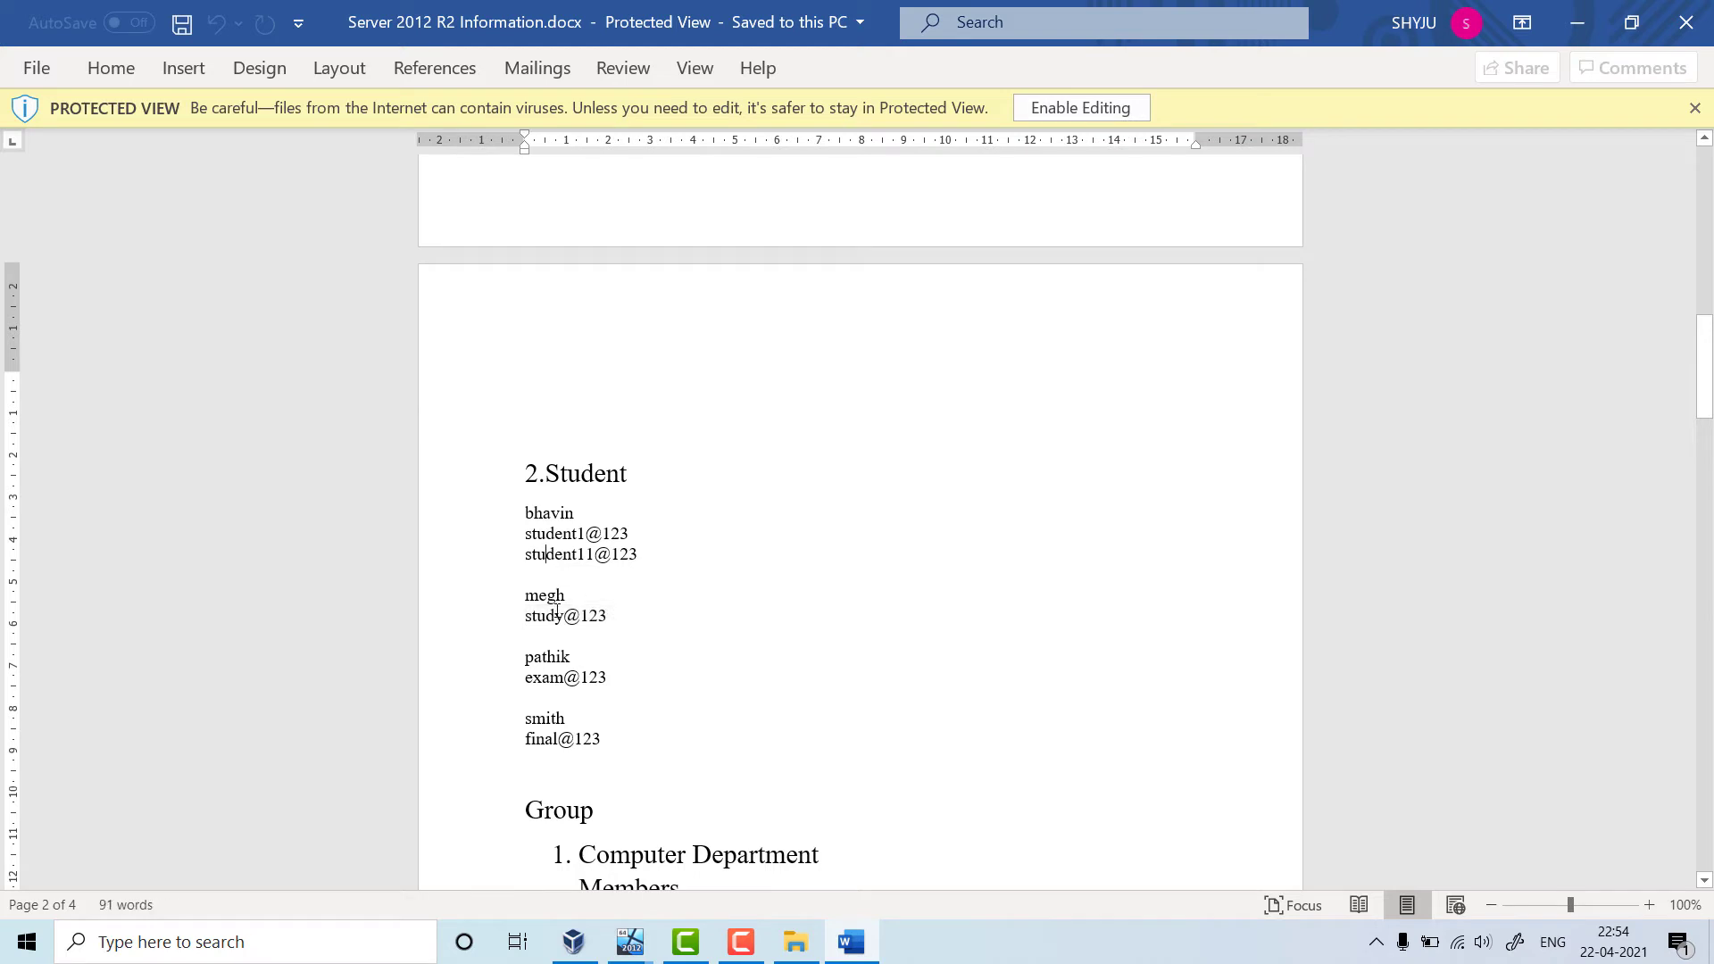
pyautogui.moveTo(521, 555); pyautogui.dragTo(658, 554)
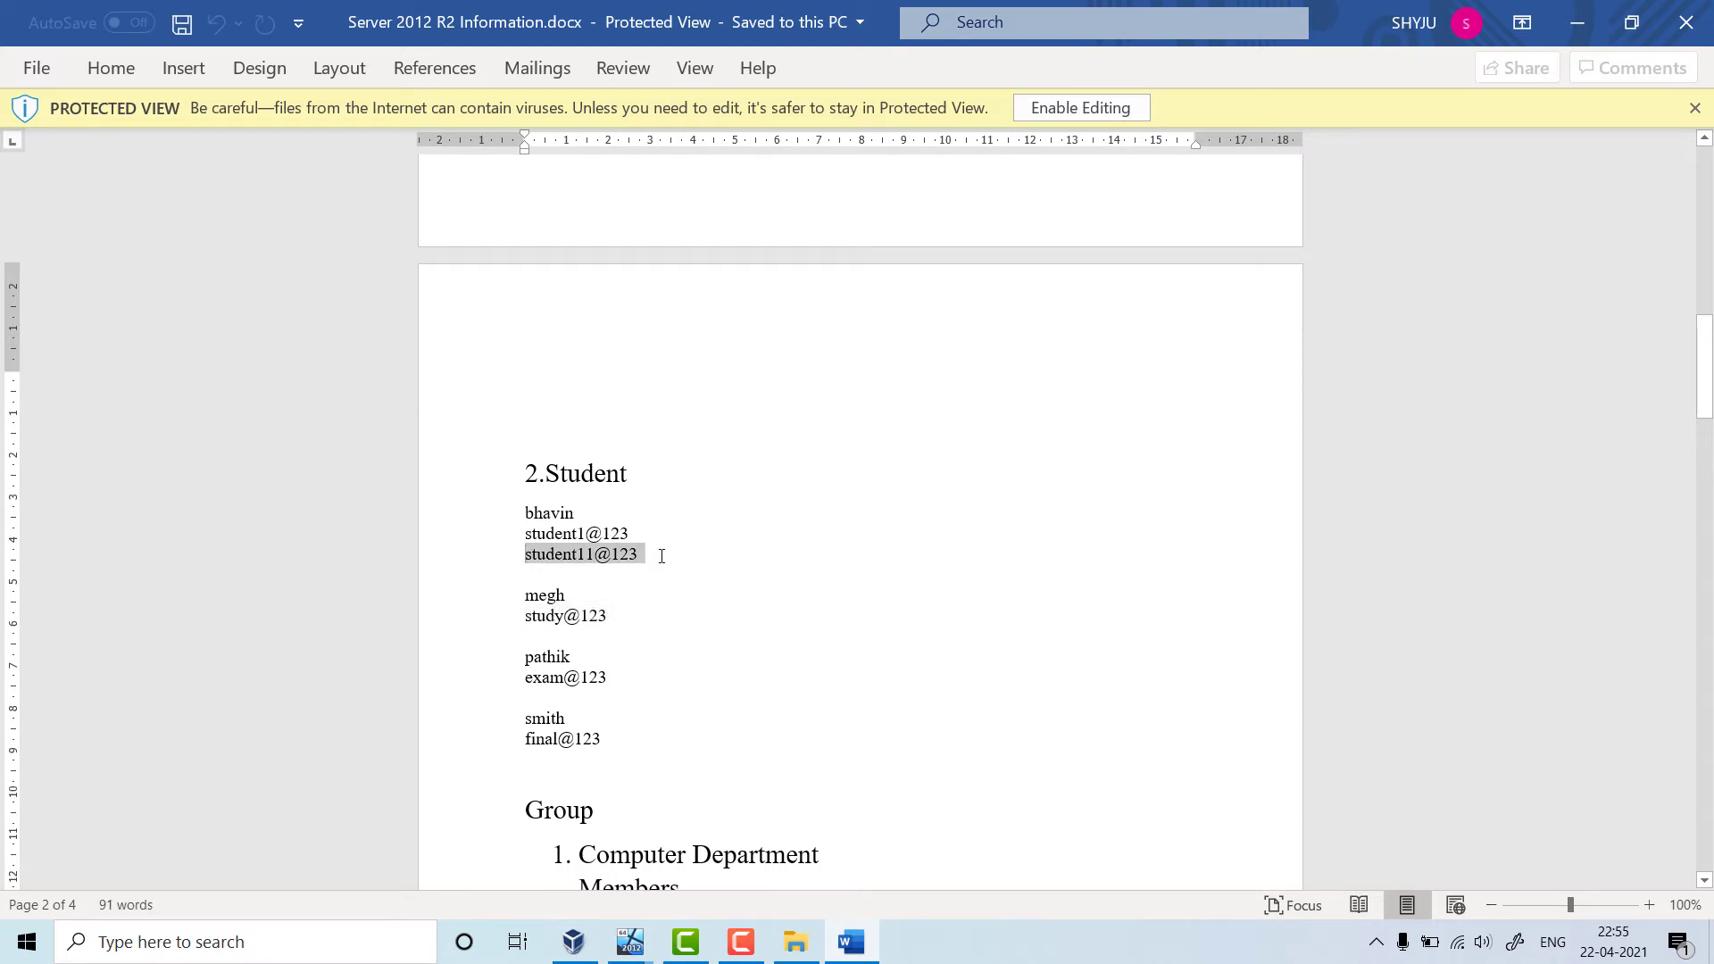
pyautogui.click(580, 617)
pyautogui.moveTo(526, 553); pyautogui.dragTo(658, 550)
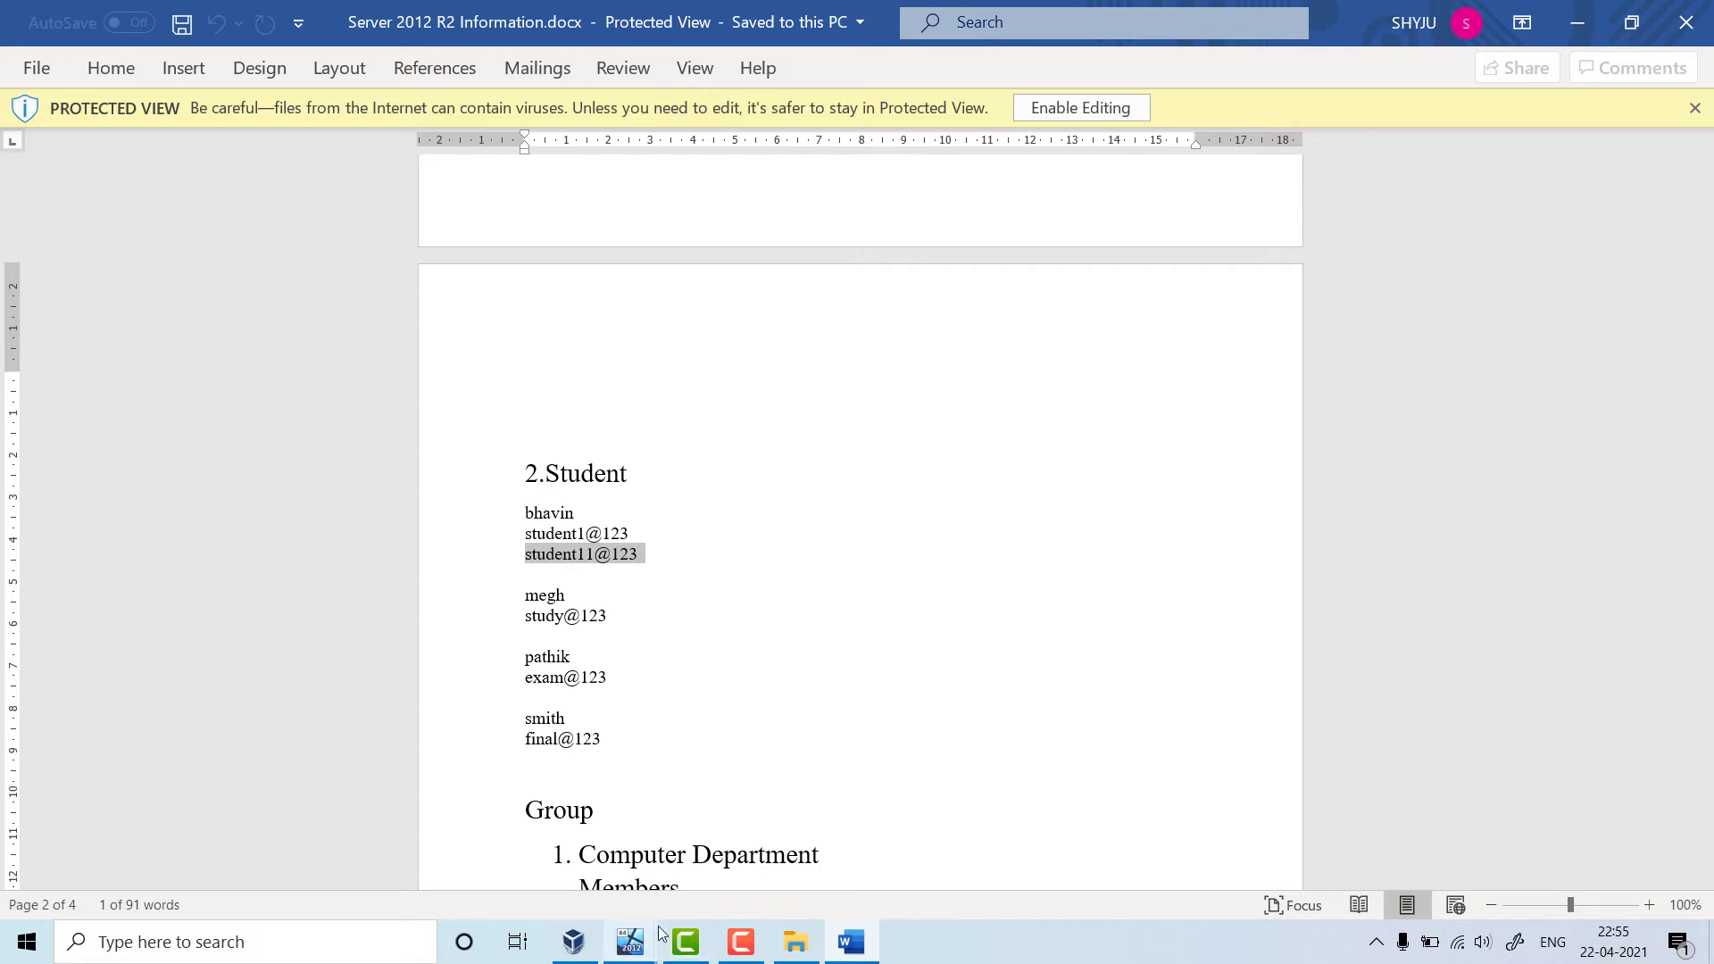
# Switch to the SERVER 2012 virtual machine and refresh its desktop.
pyautogui.moveTo(630, 939)
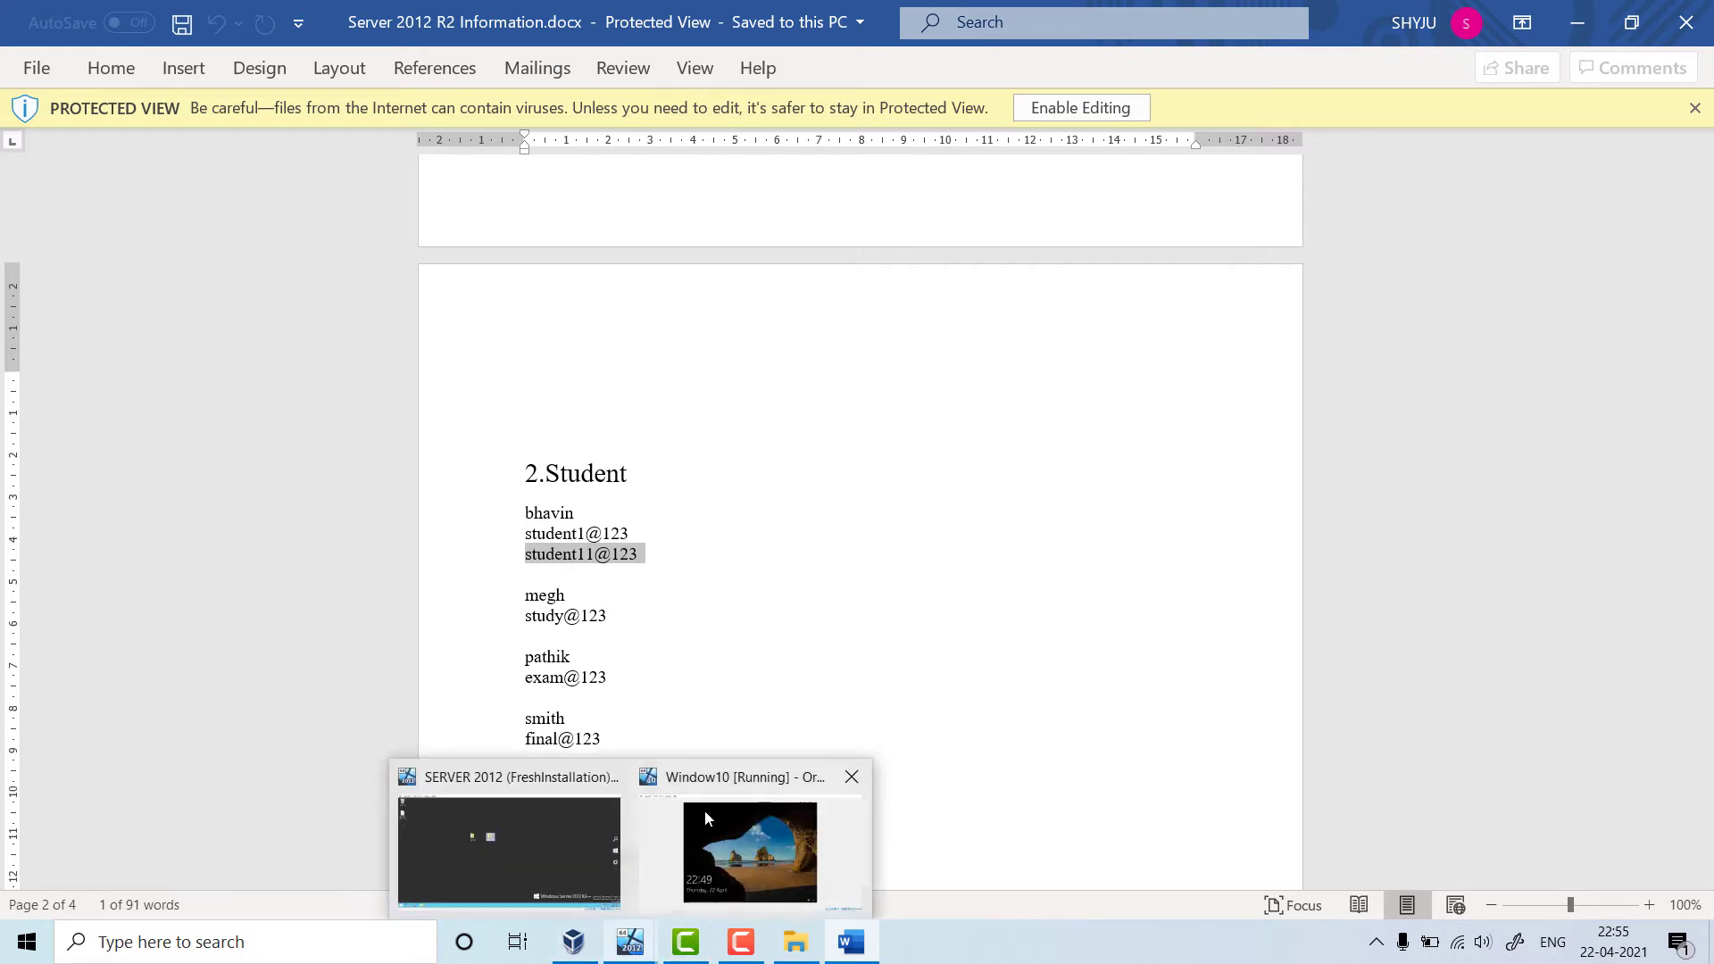
pyautogui.click(521, 788)
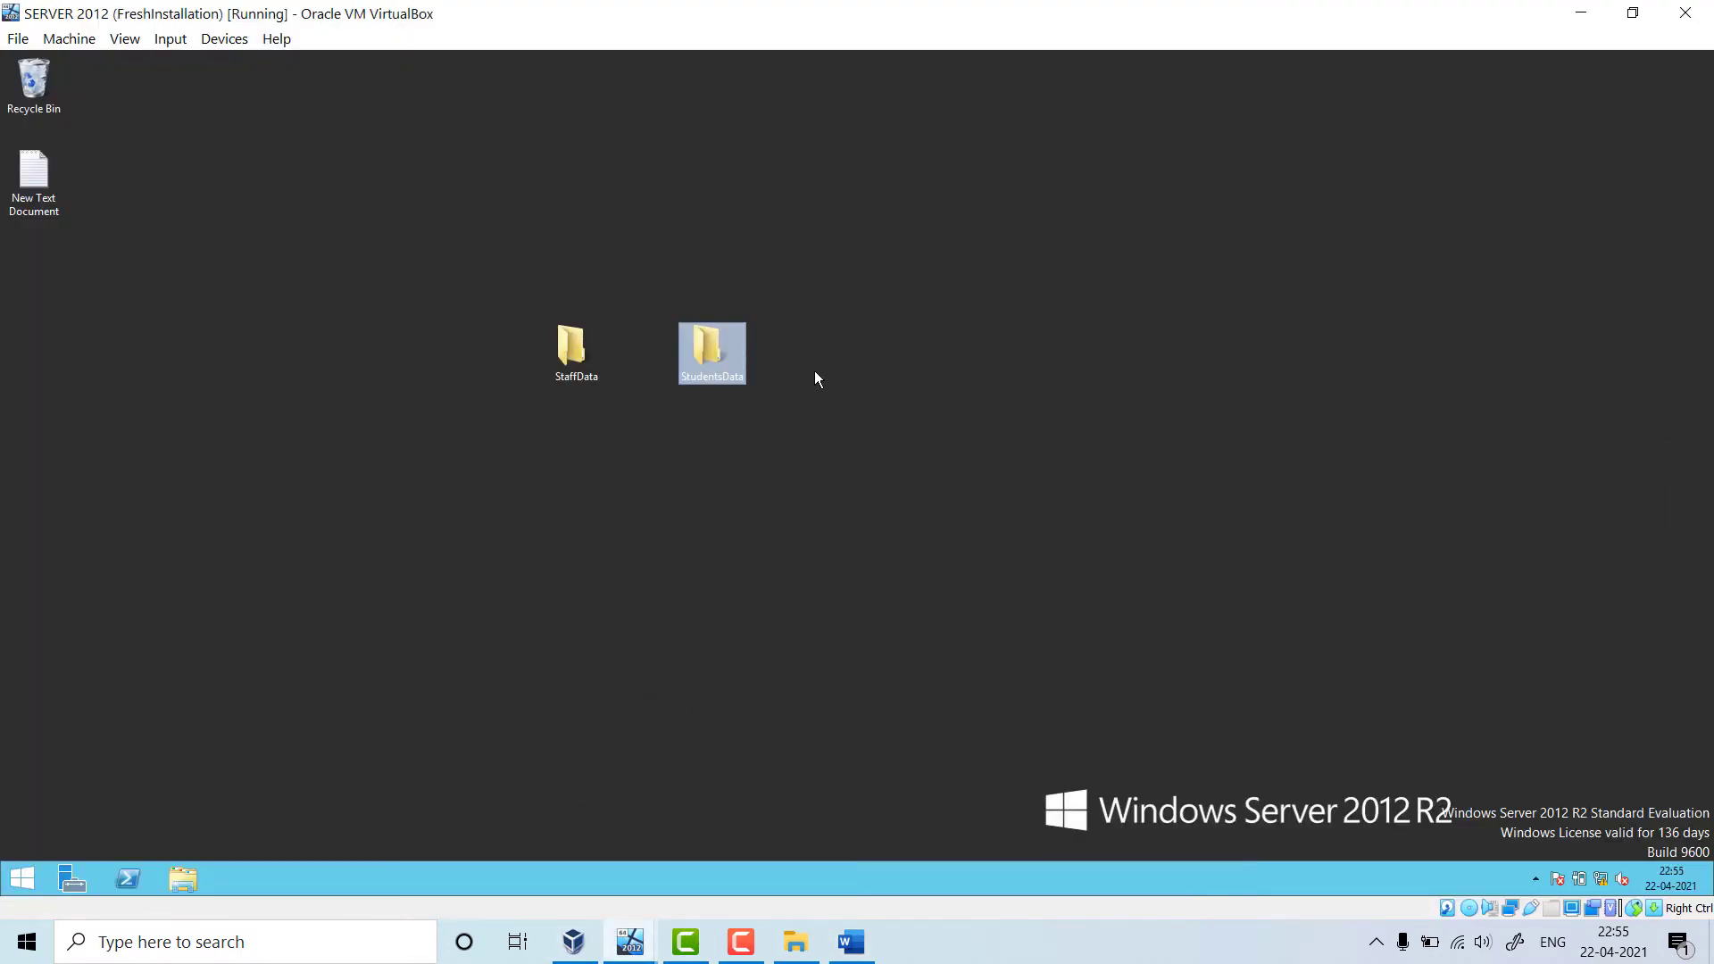
pyautogui.rightClick(843, 323)
pyautogui.click(895, 374)
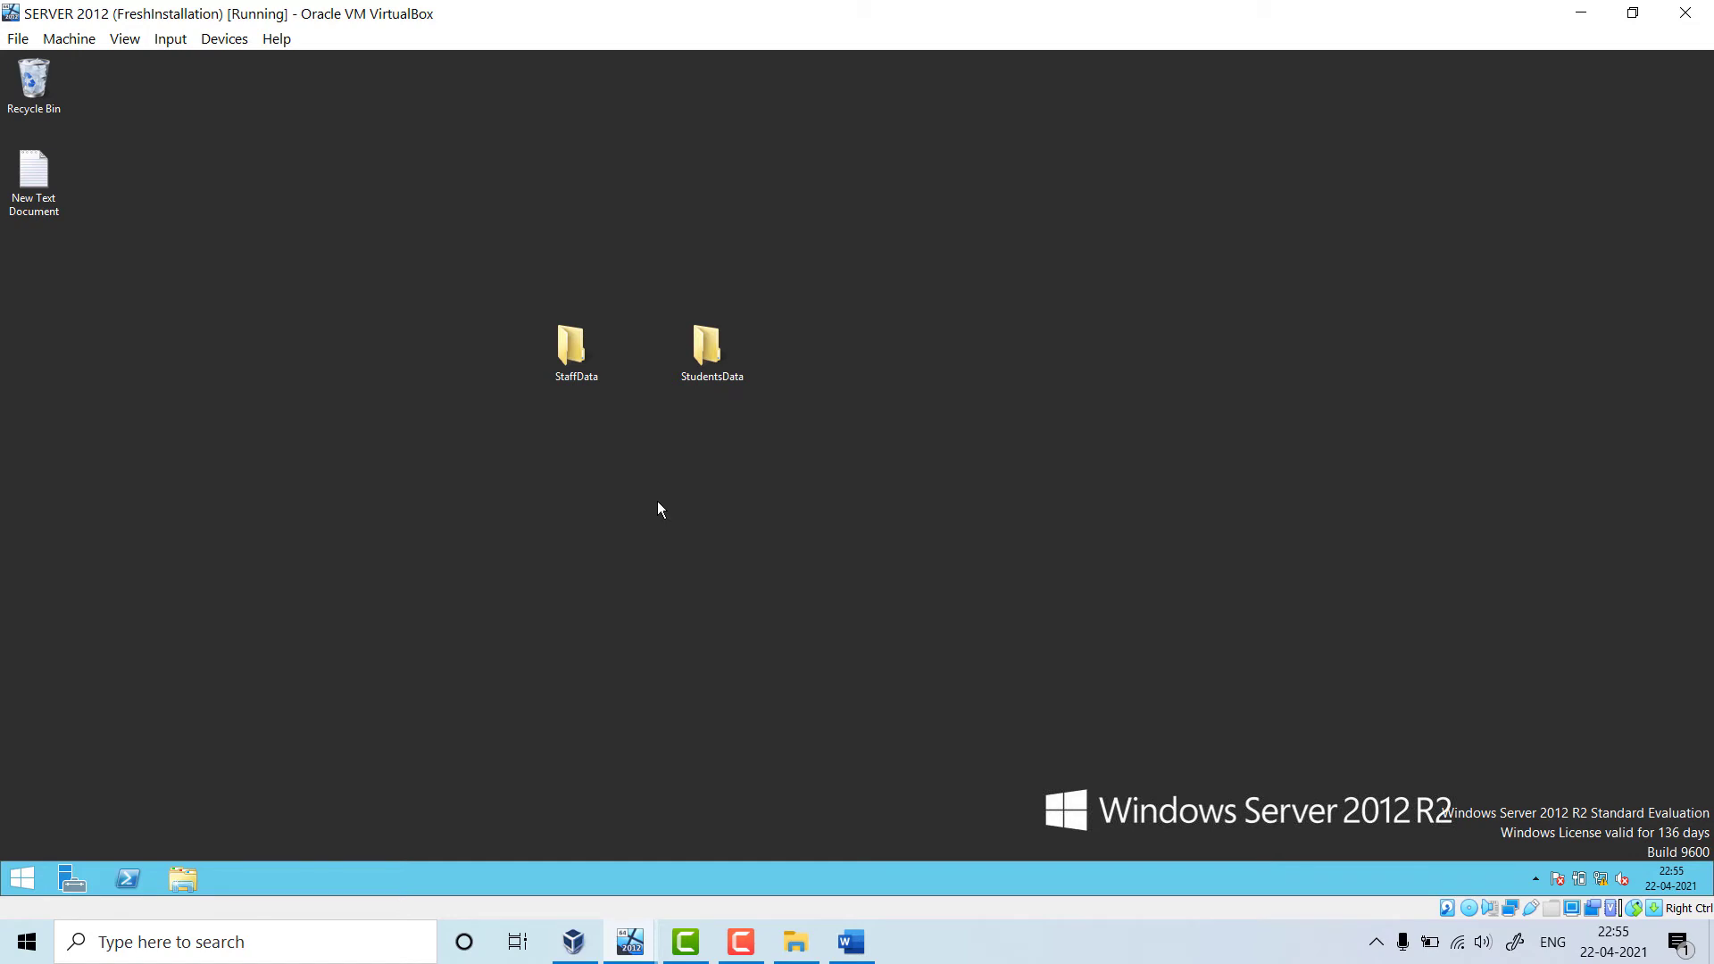
# Open Server Manager and start the Add Roles and Features Wizard.
pyautogui.click(88, 871)
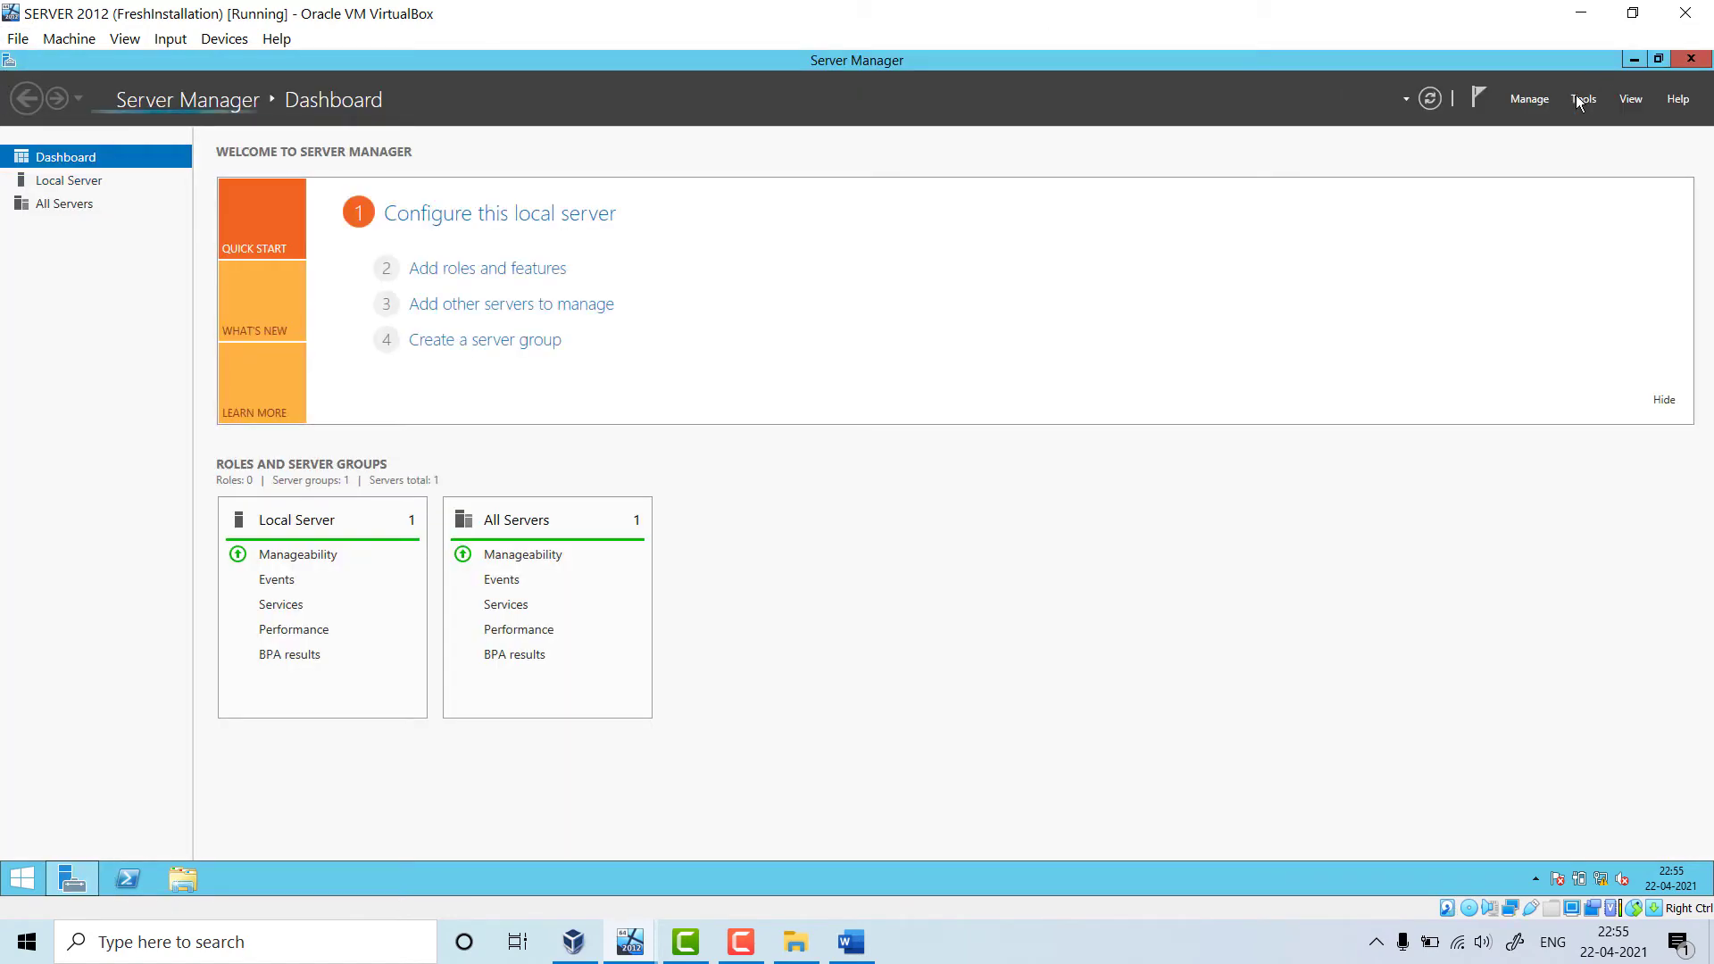
pyautogui.click(1582, 99)
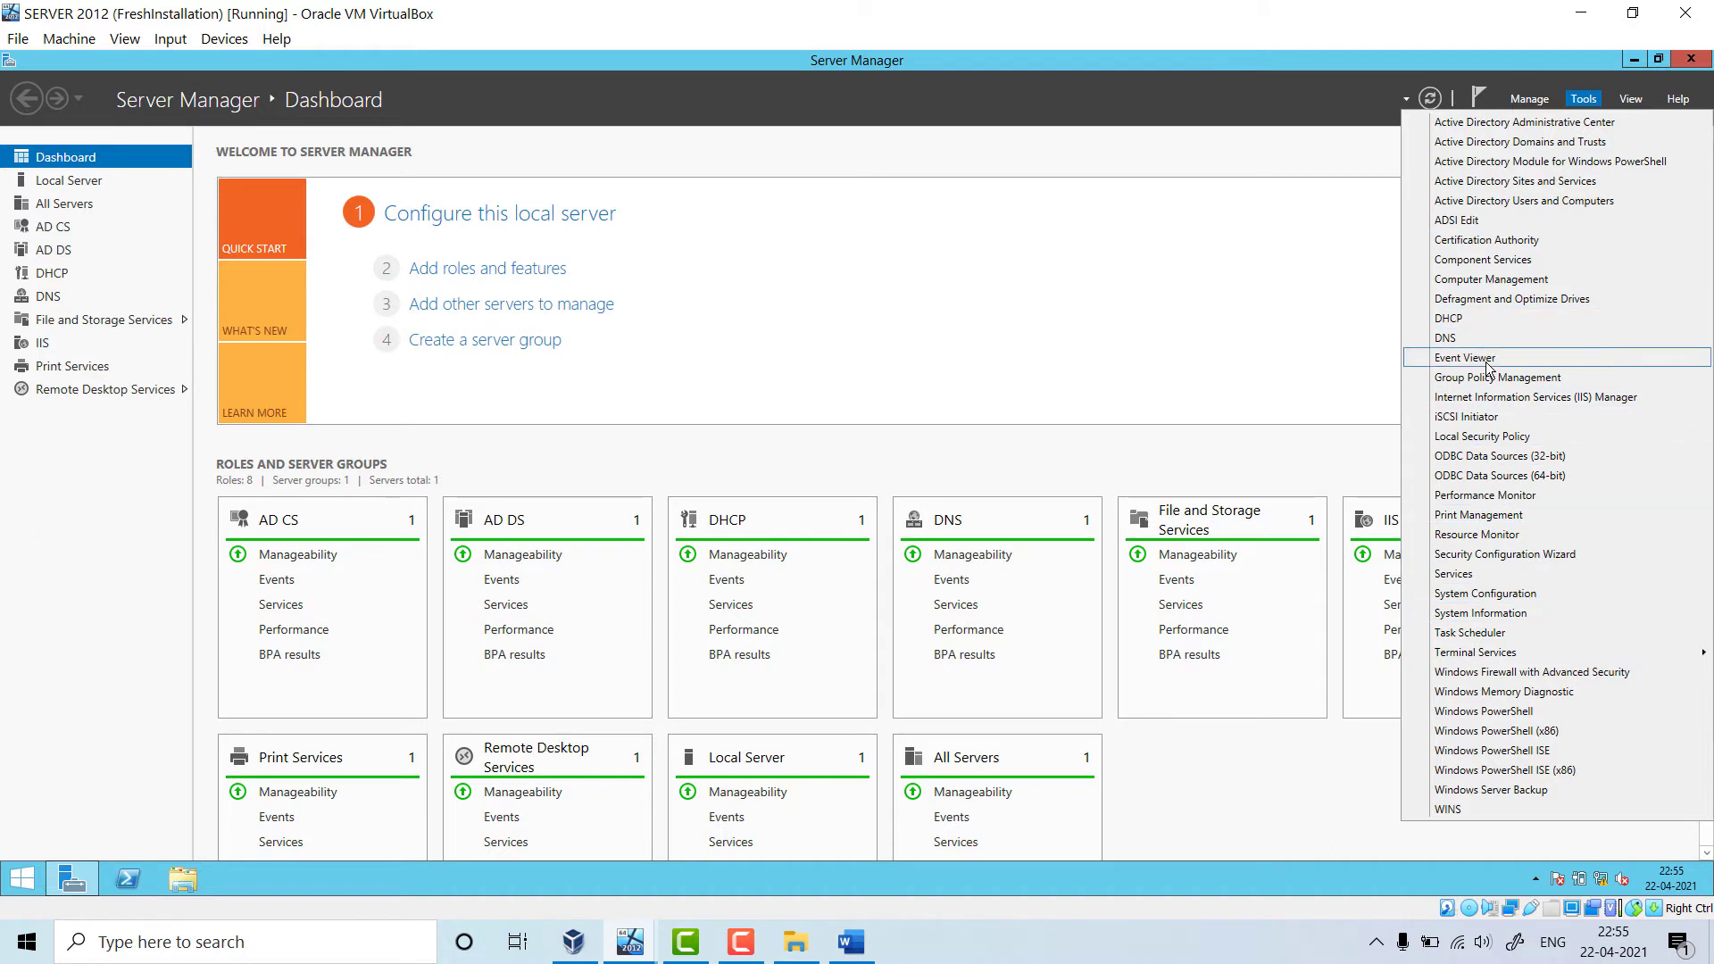
pyautogui.click(1529, 99)
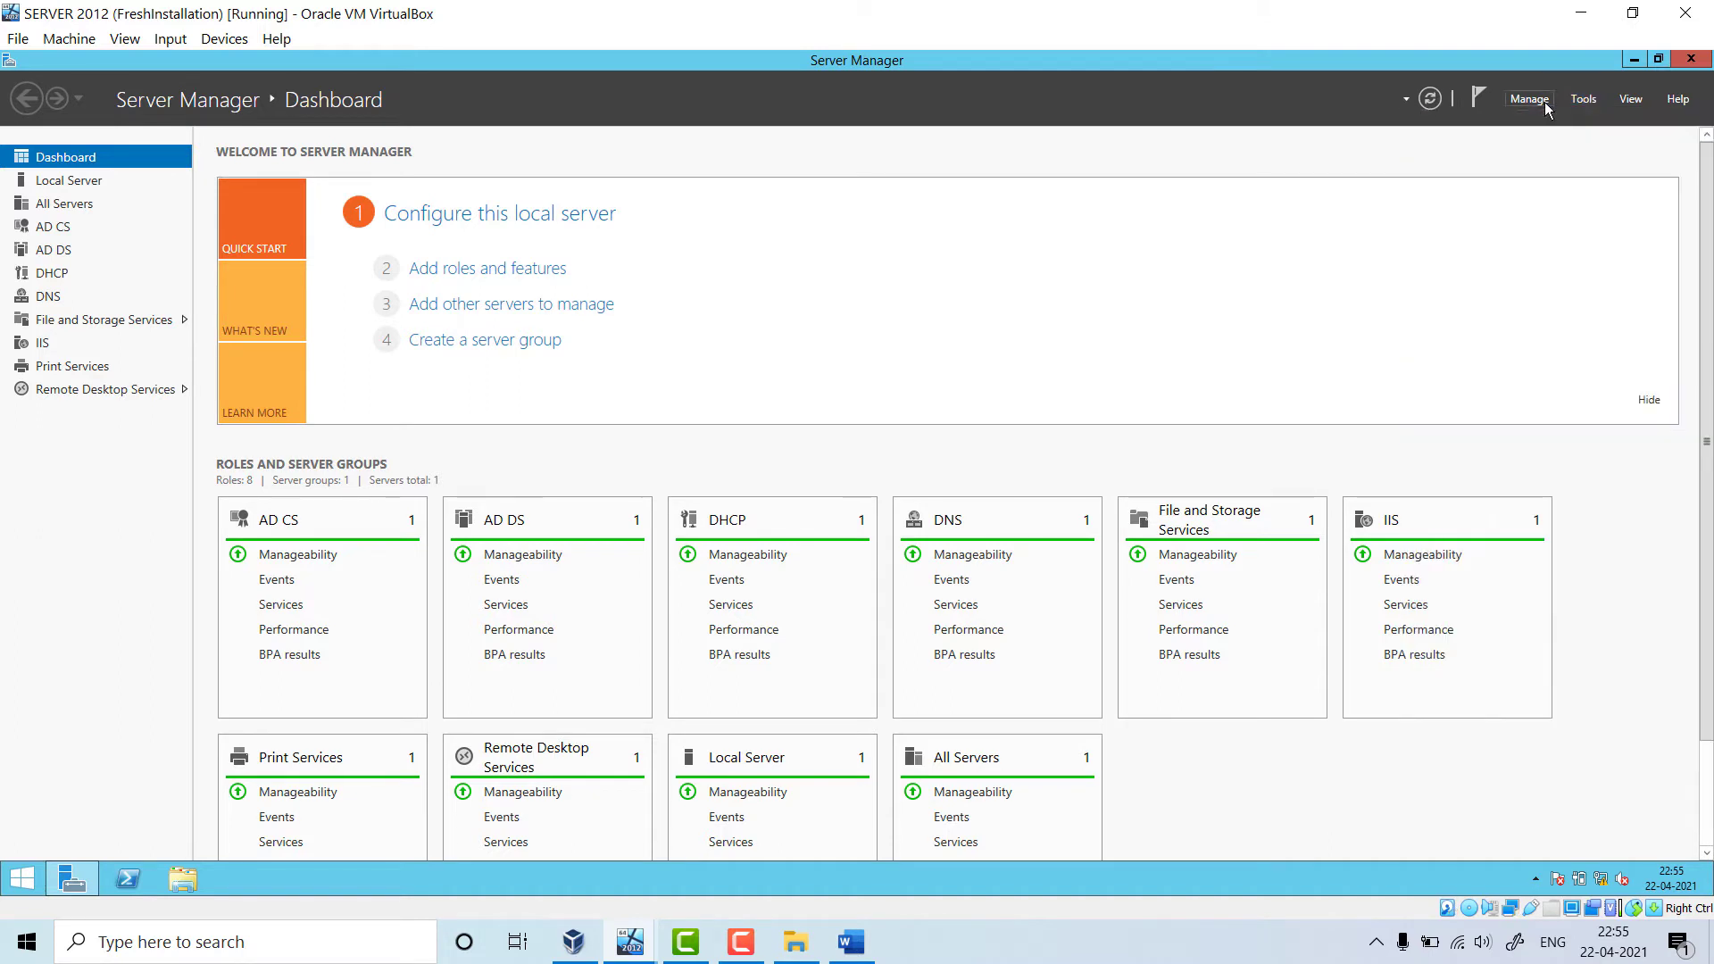
pyautogui.click(1529, 99)
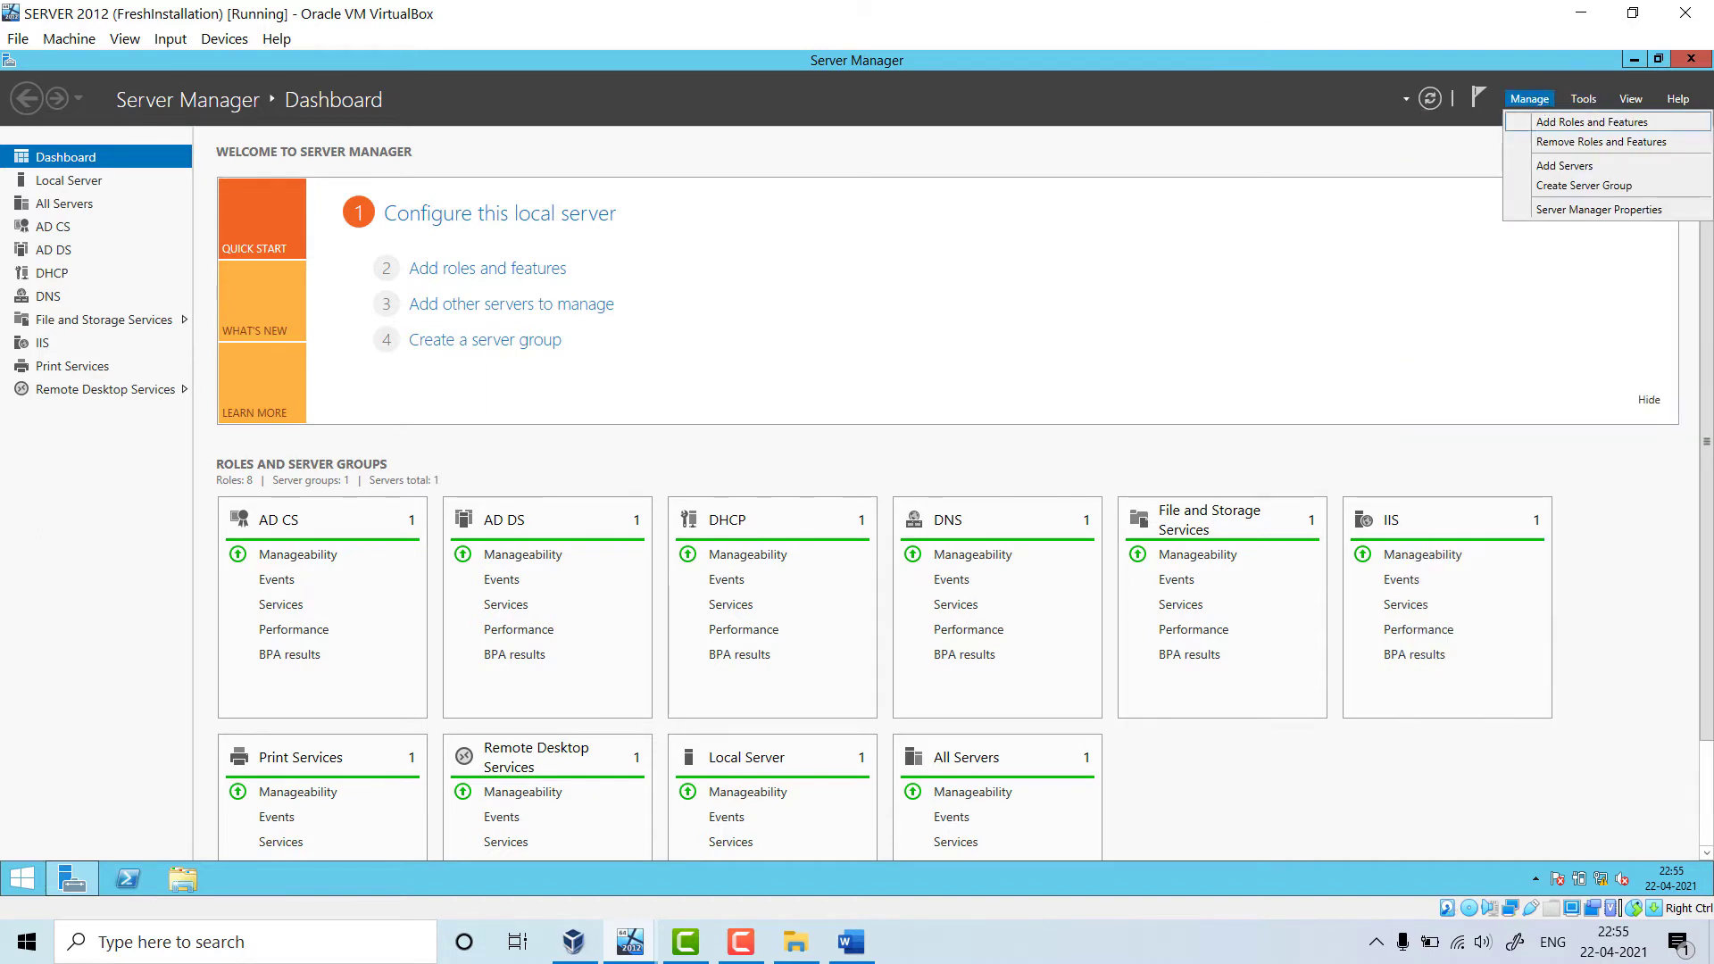
pyautogui.click(1584, 99)
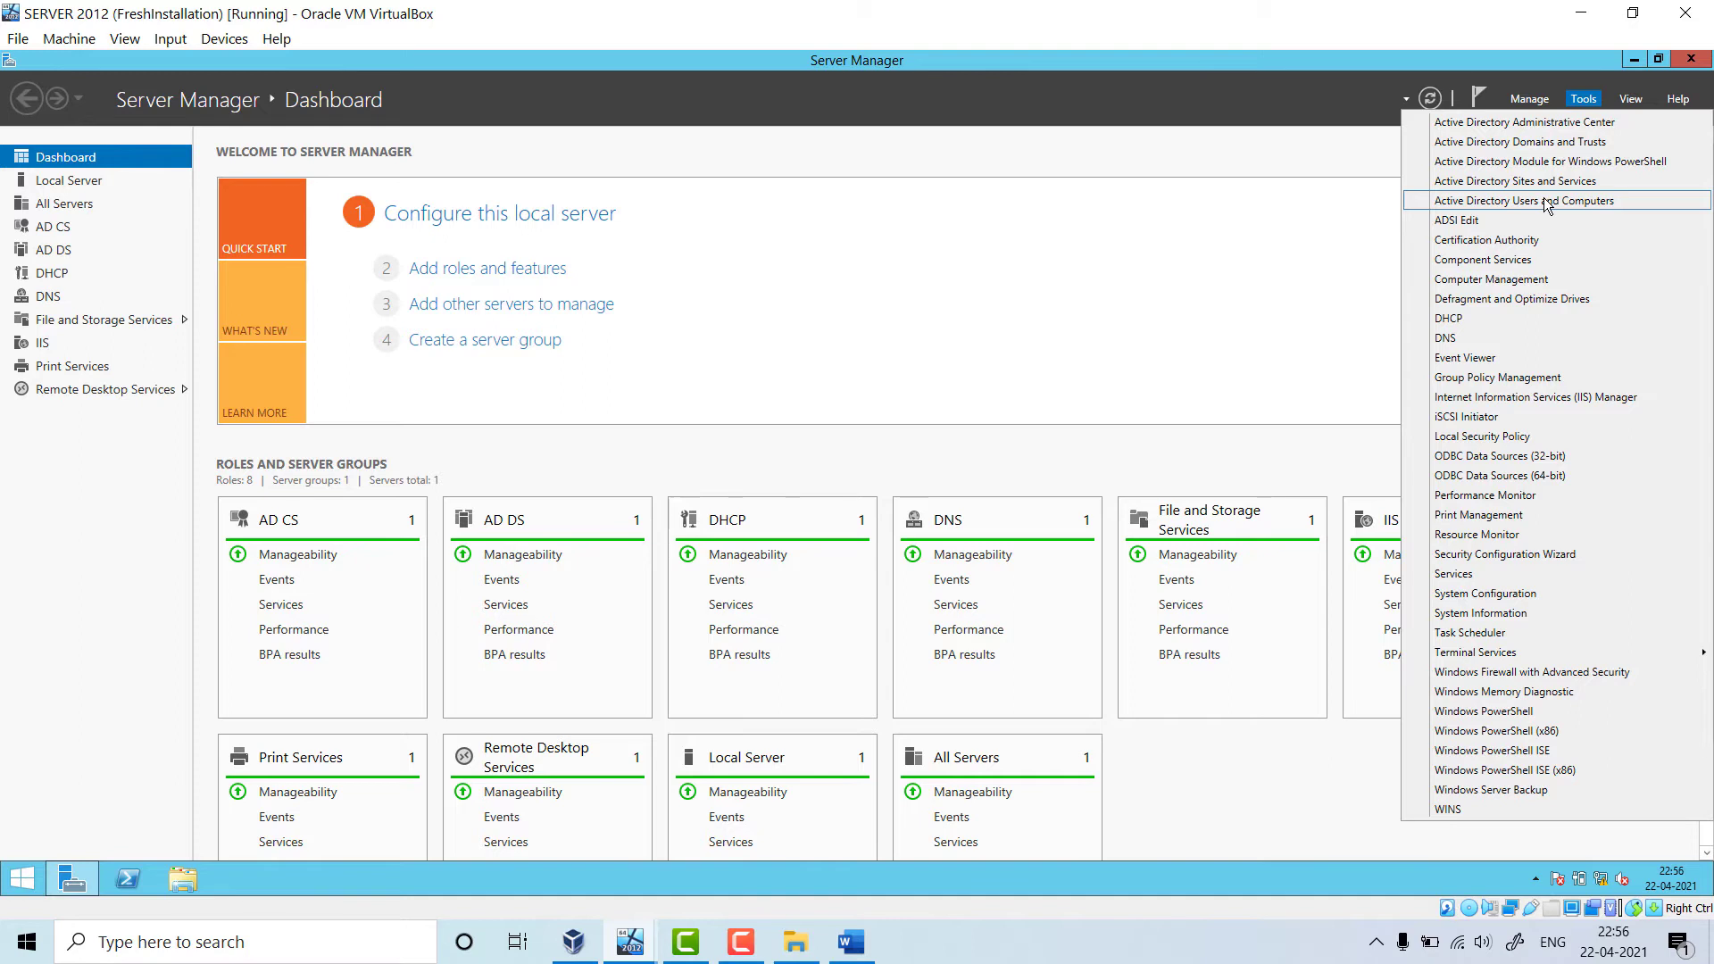
pyautogui.click(1528, 98)
pyautogui.click(1528, 98)
pyautogui.click(1537, 125)
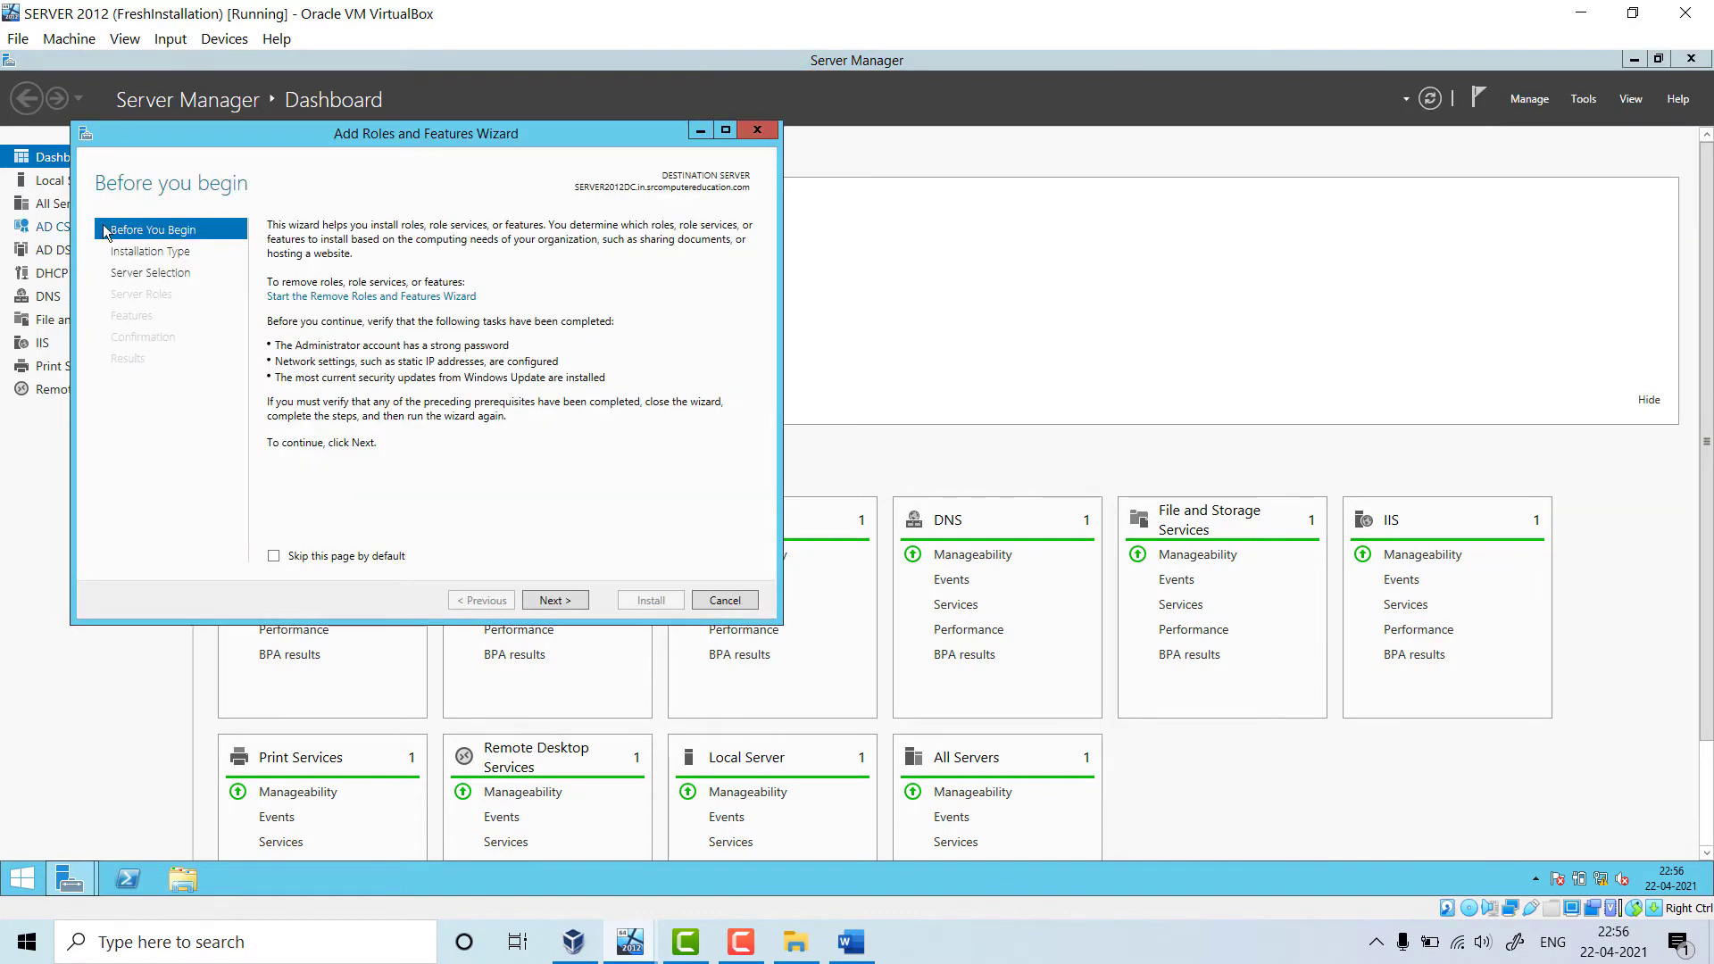
# Accept the default installation type and the SERVER2012DC destination server, and proceed to the server roles selection.
pyautogui.click(563, 607)
pyautogui.click(564, 607)
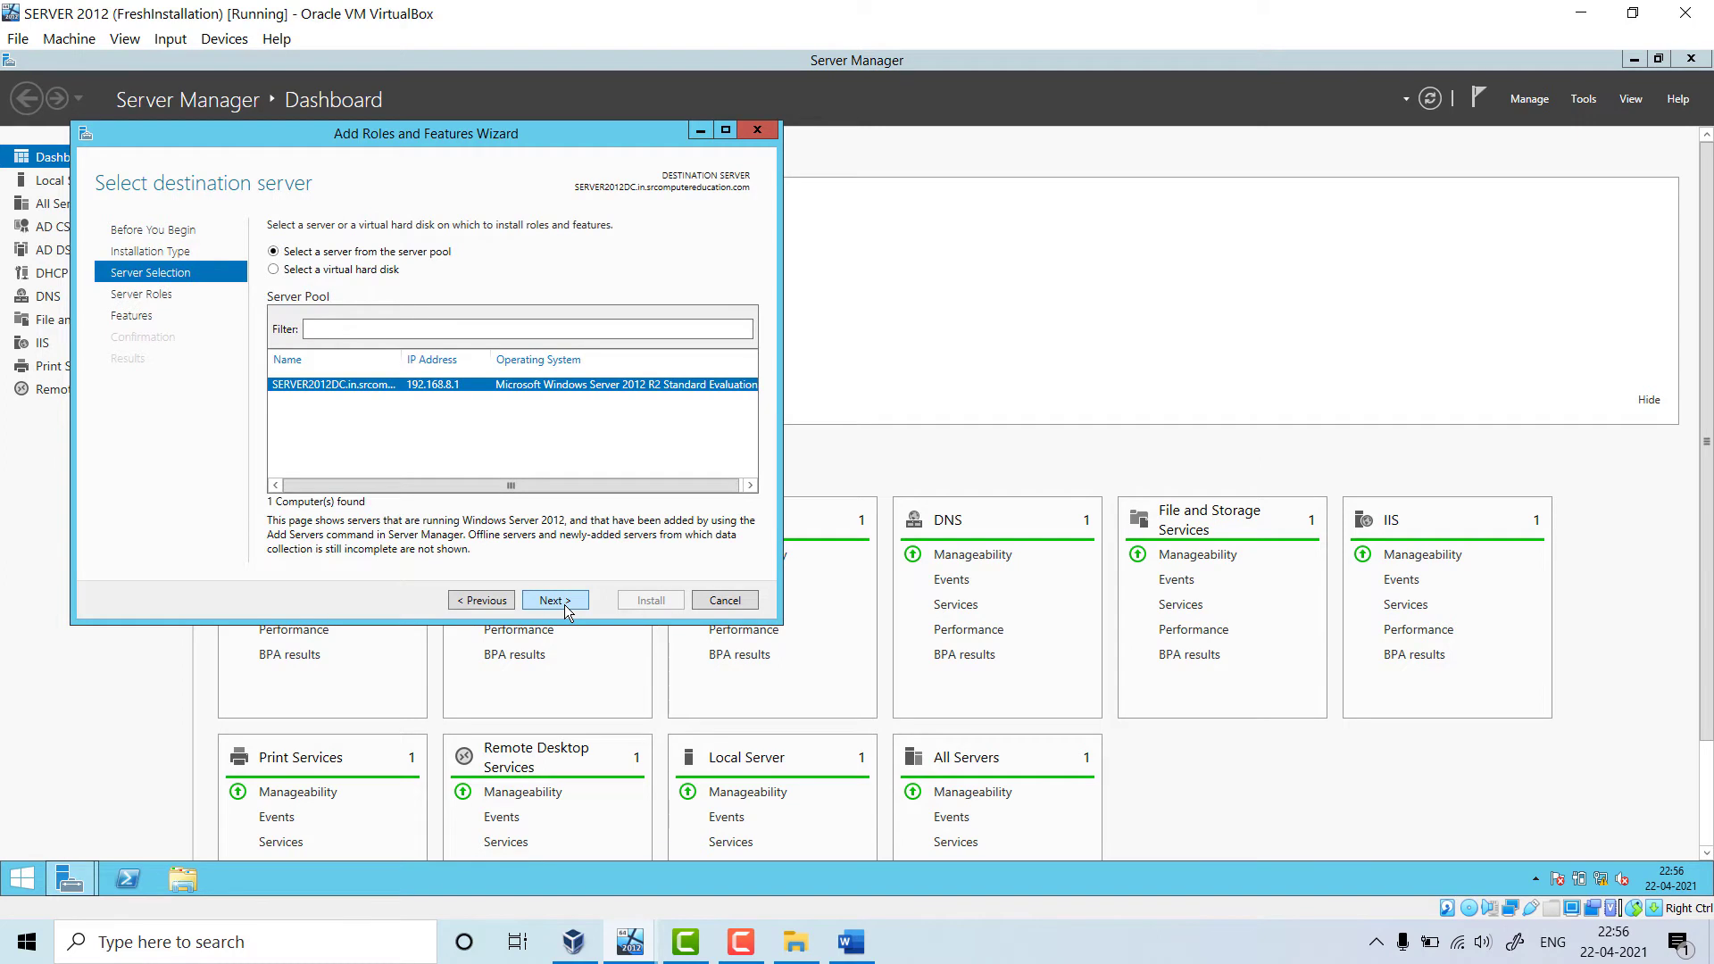
pyautogui.click(564, 607)
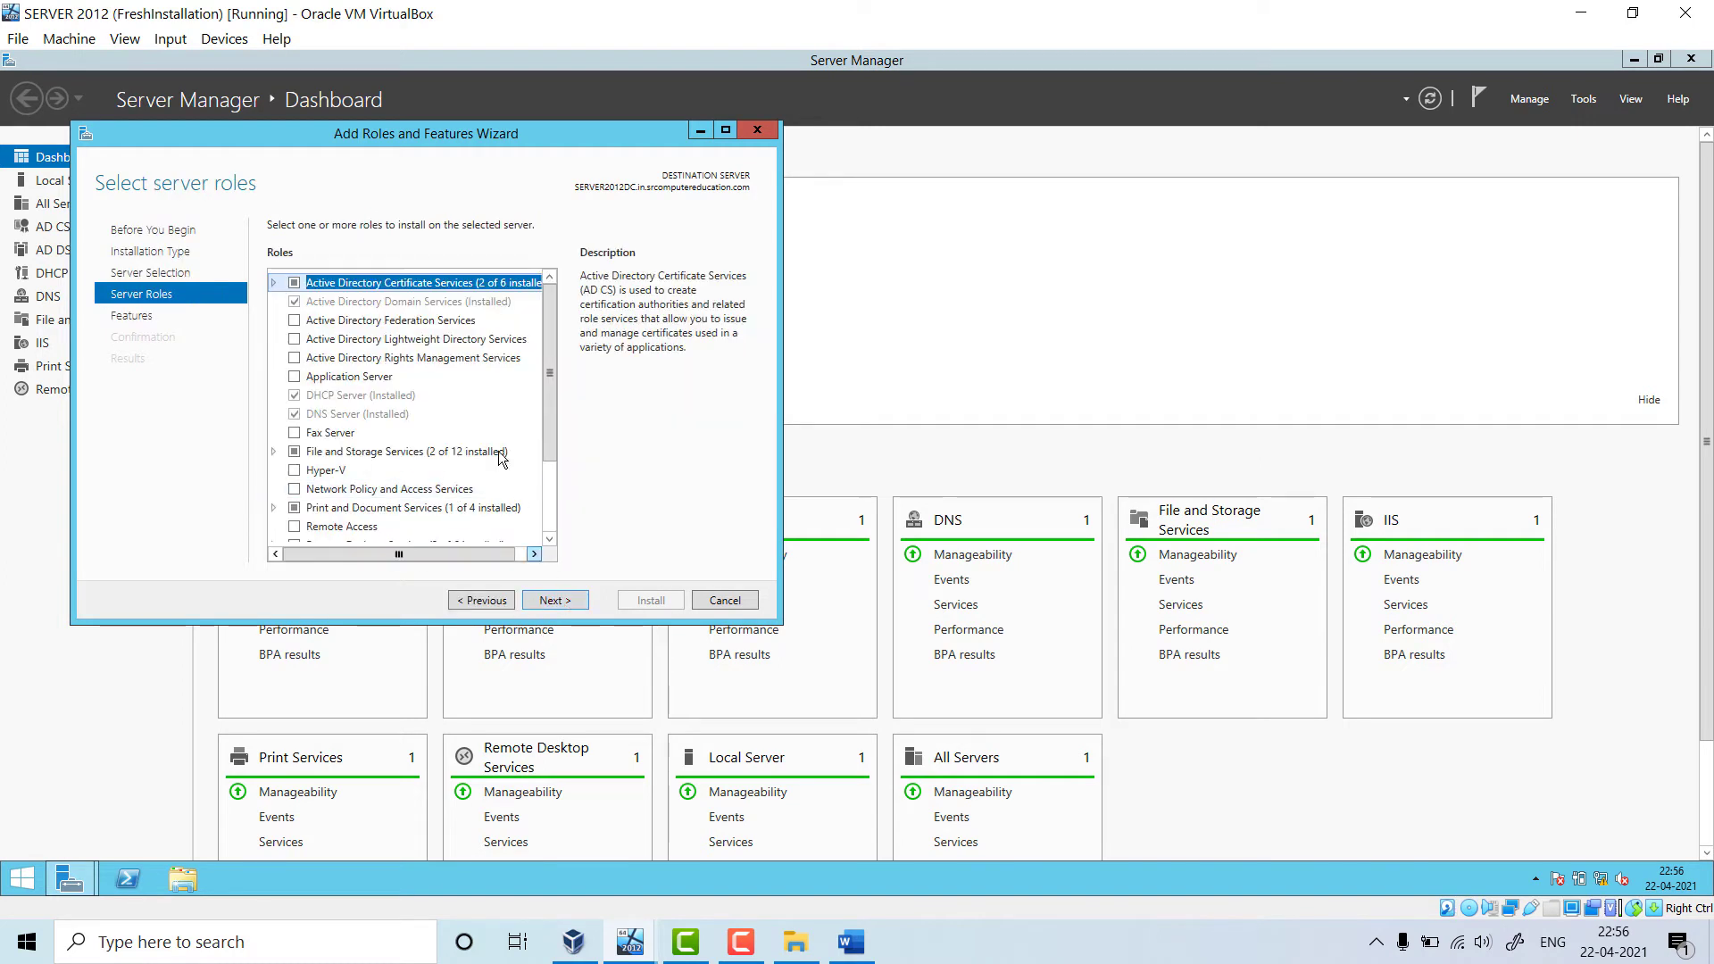
# Select the FTP Server role service with FTP Service under Web Server (IIS), and expand its components.
pyautogui.scroll(-1, 476, 498)
pyautogui.scroll(-1, 476, 497)
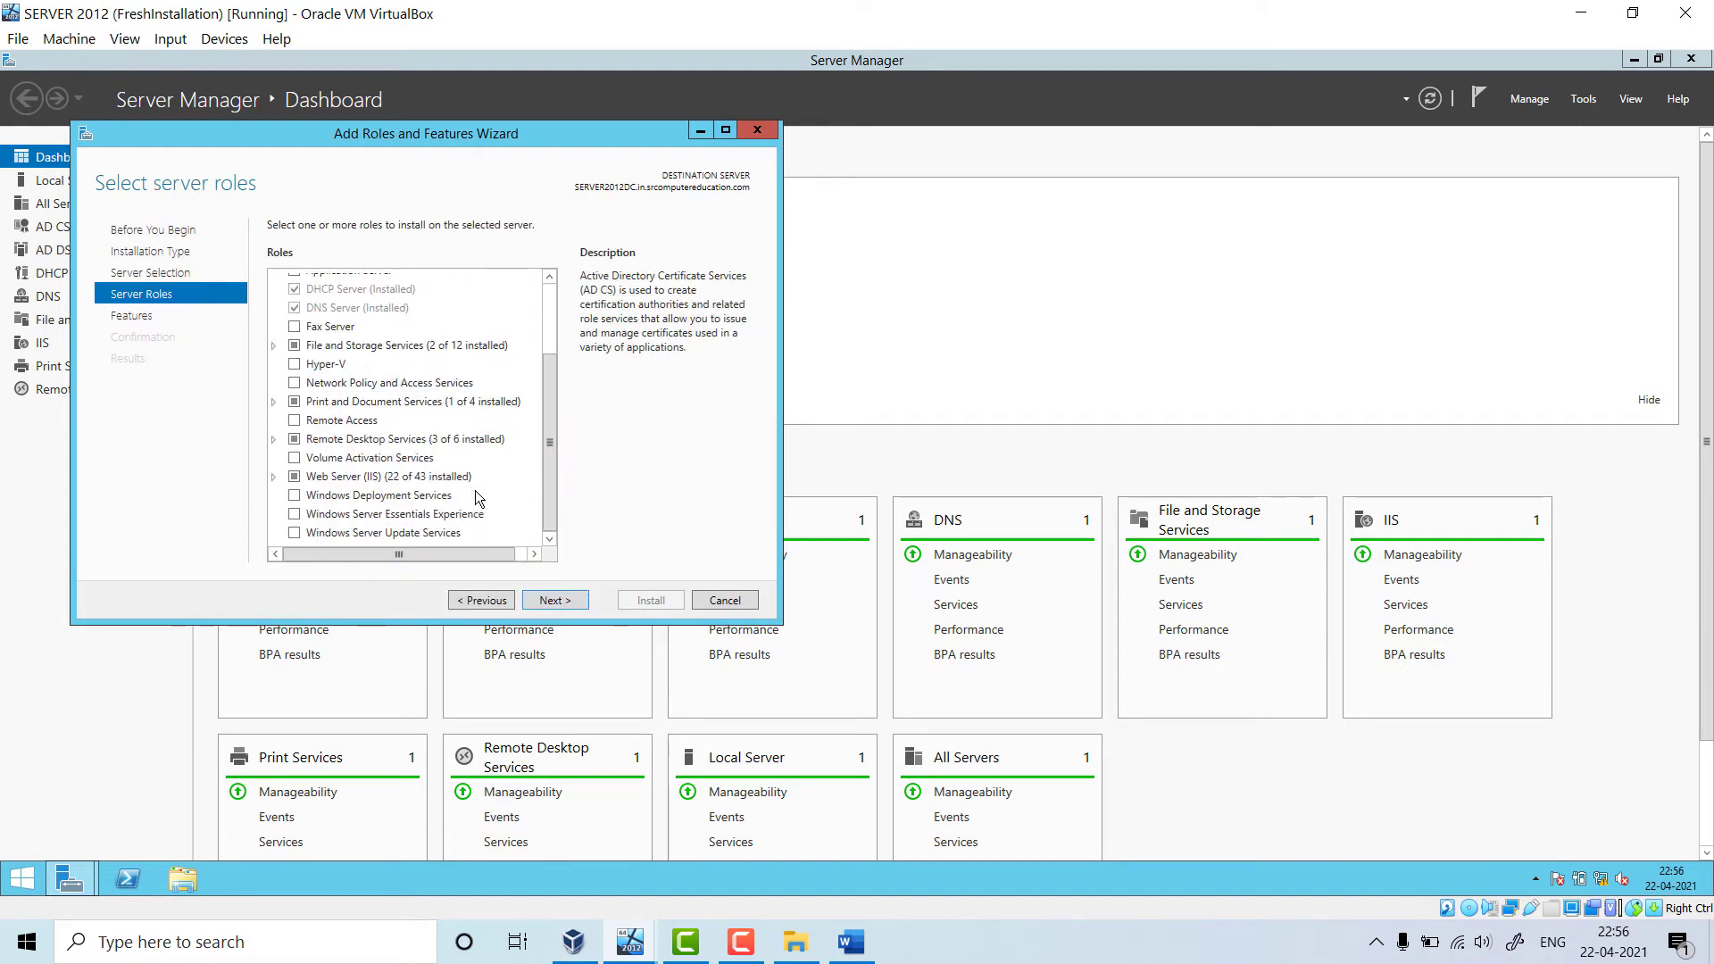
pyautogui.scroll(2, 476, 497)
pyautogui.scroll(-2, 379, 454)
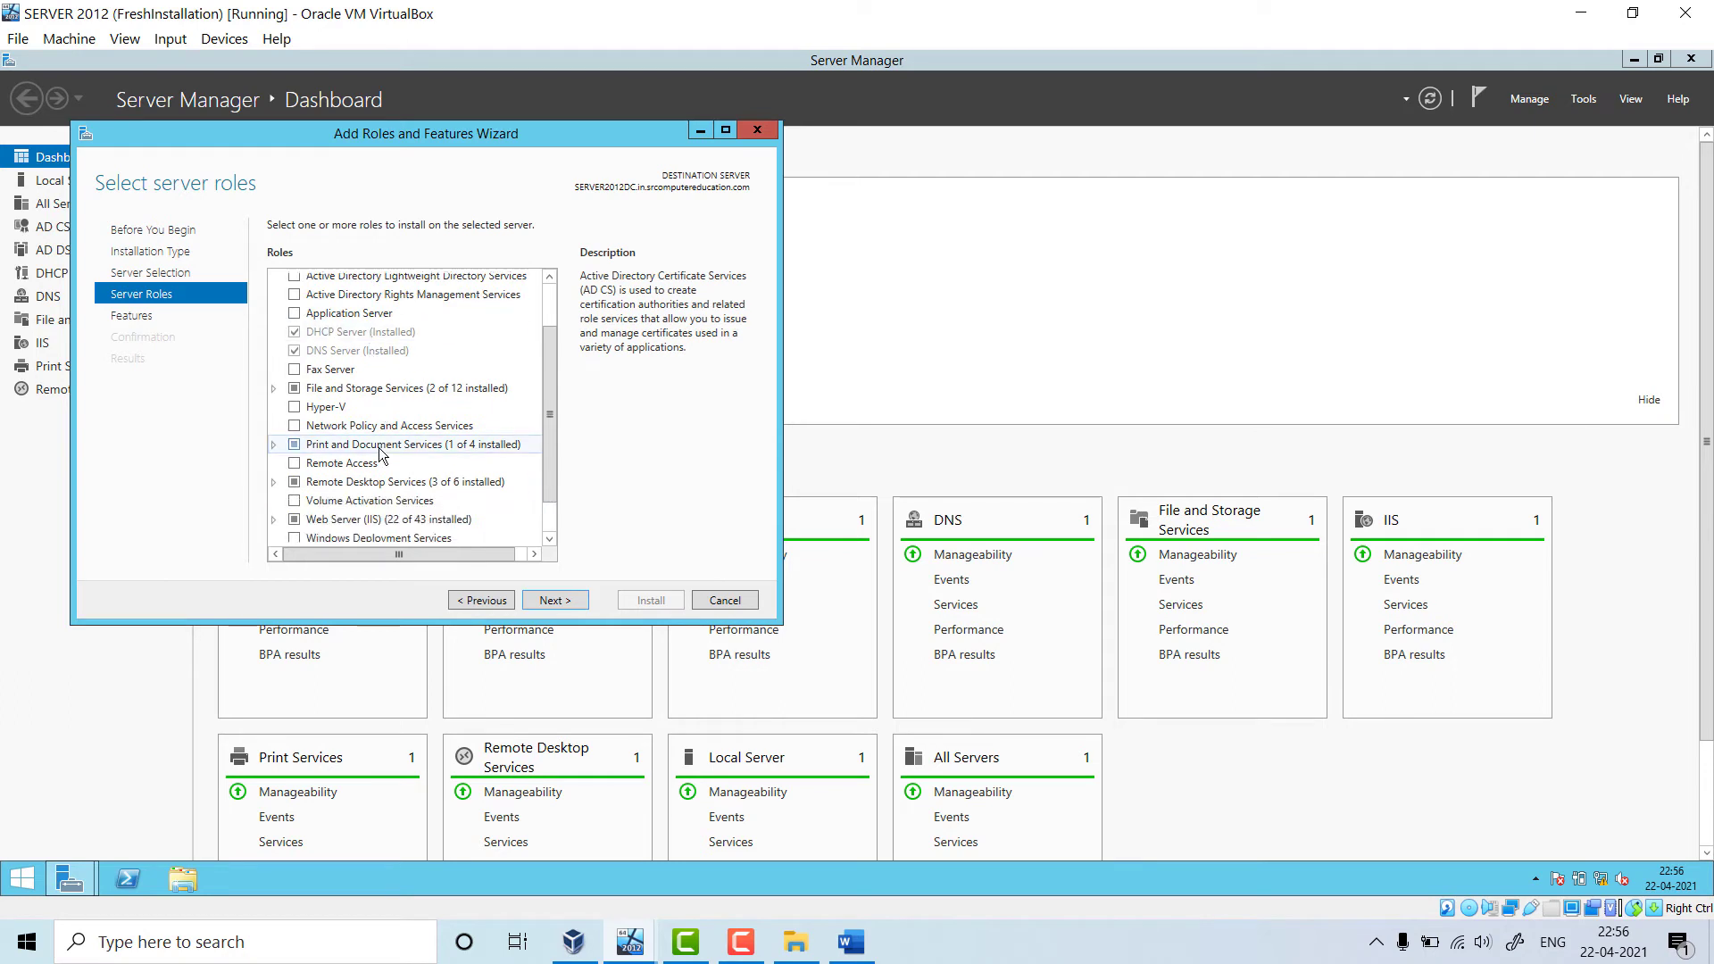
pyautogui.click(274, 477)
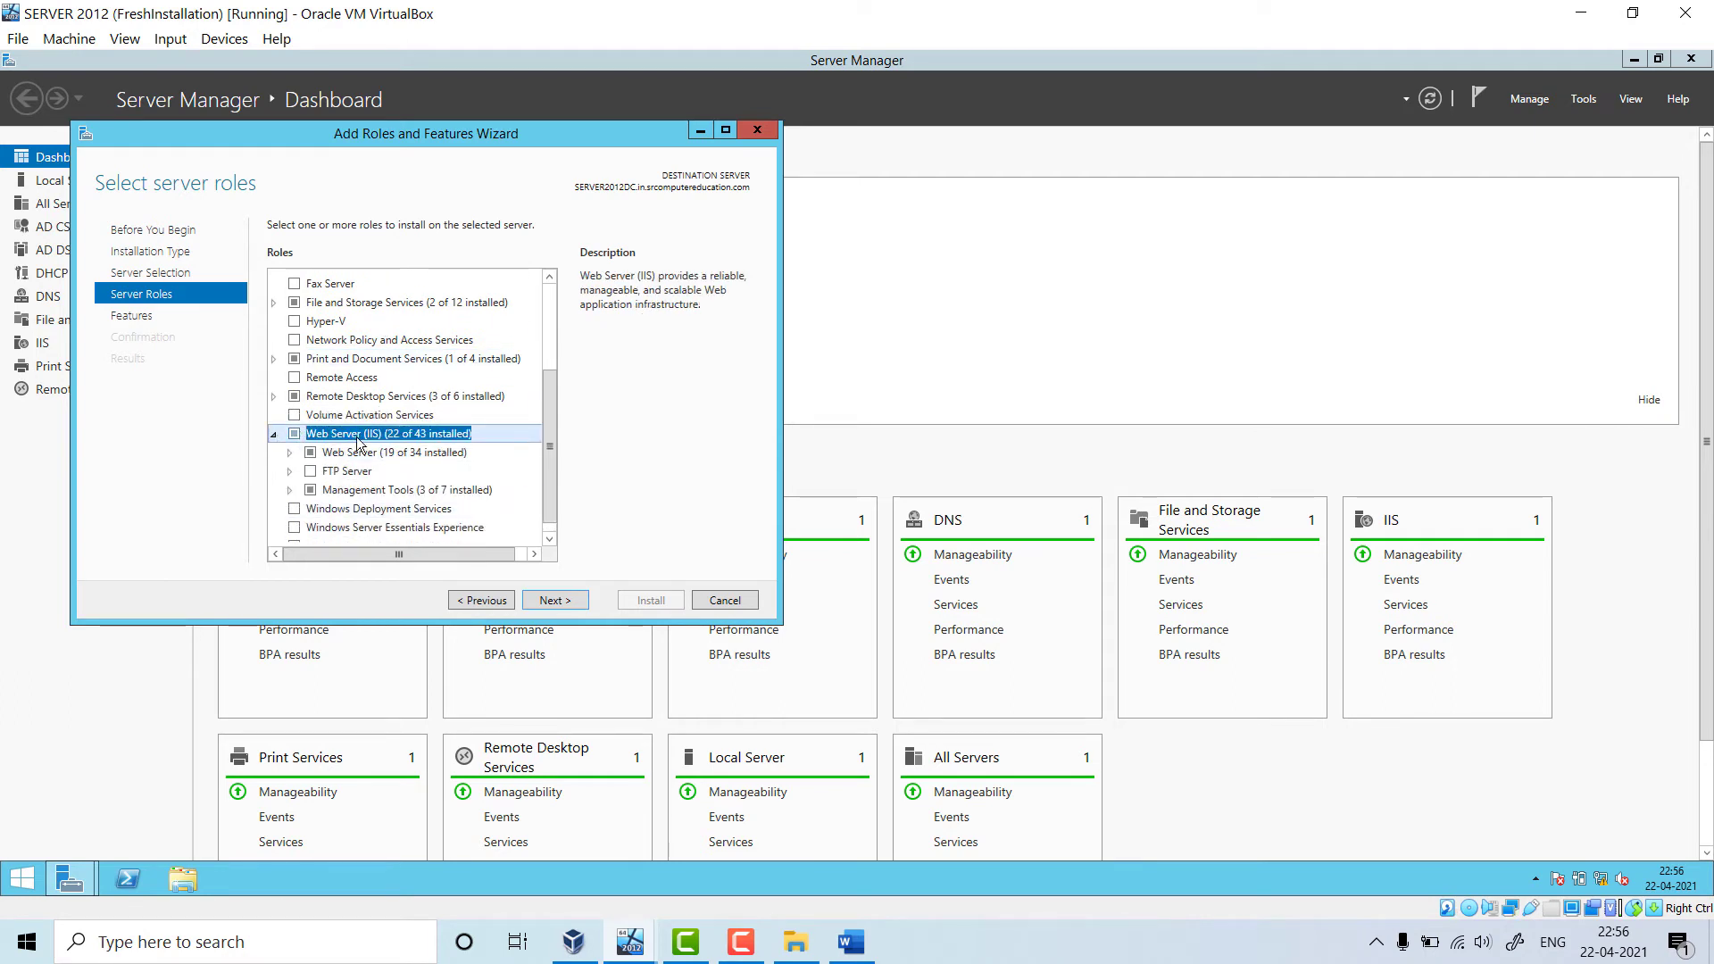
pyautogui.click(310, 472)
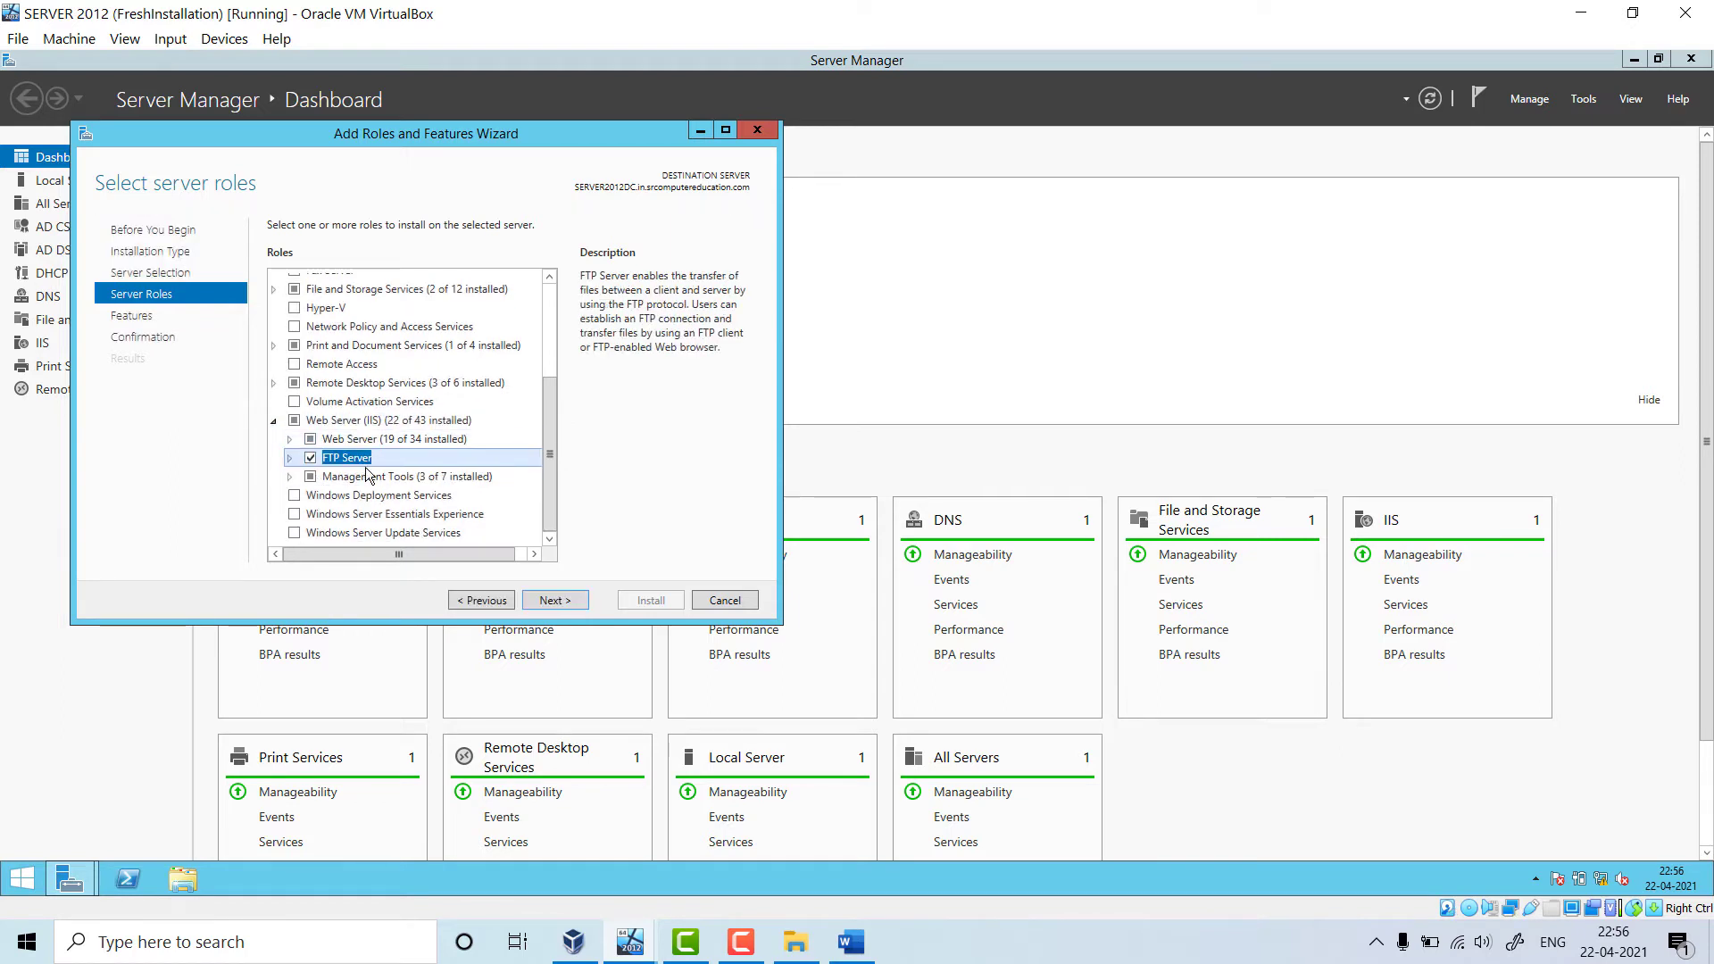
pyautogui.scroll(-1, 368, 455)
pyautogui.click(291, 462)
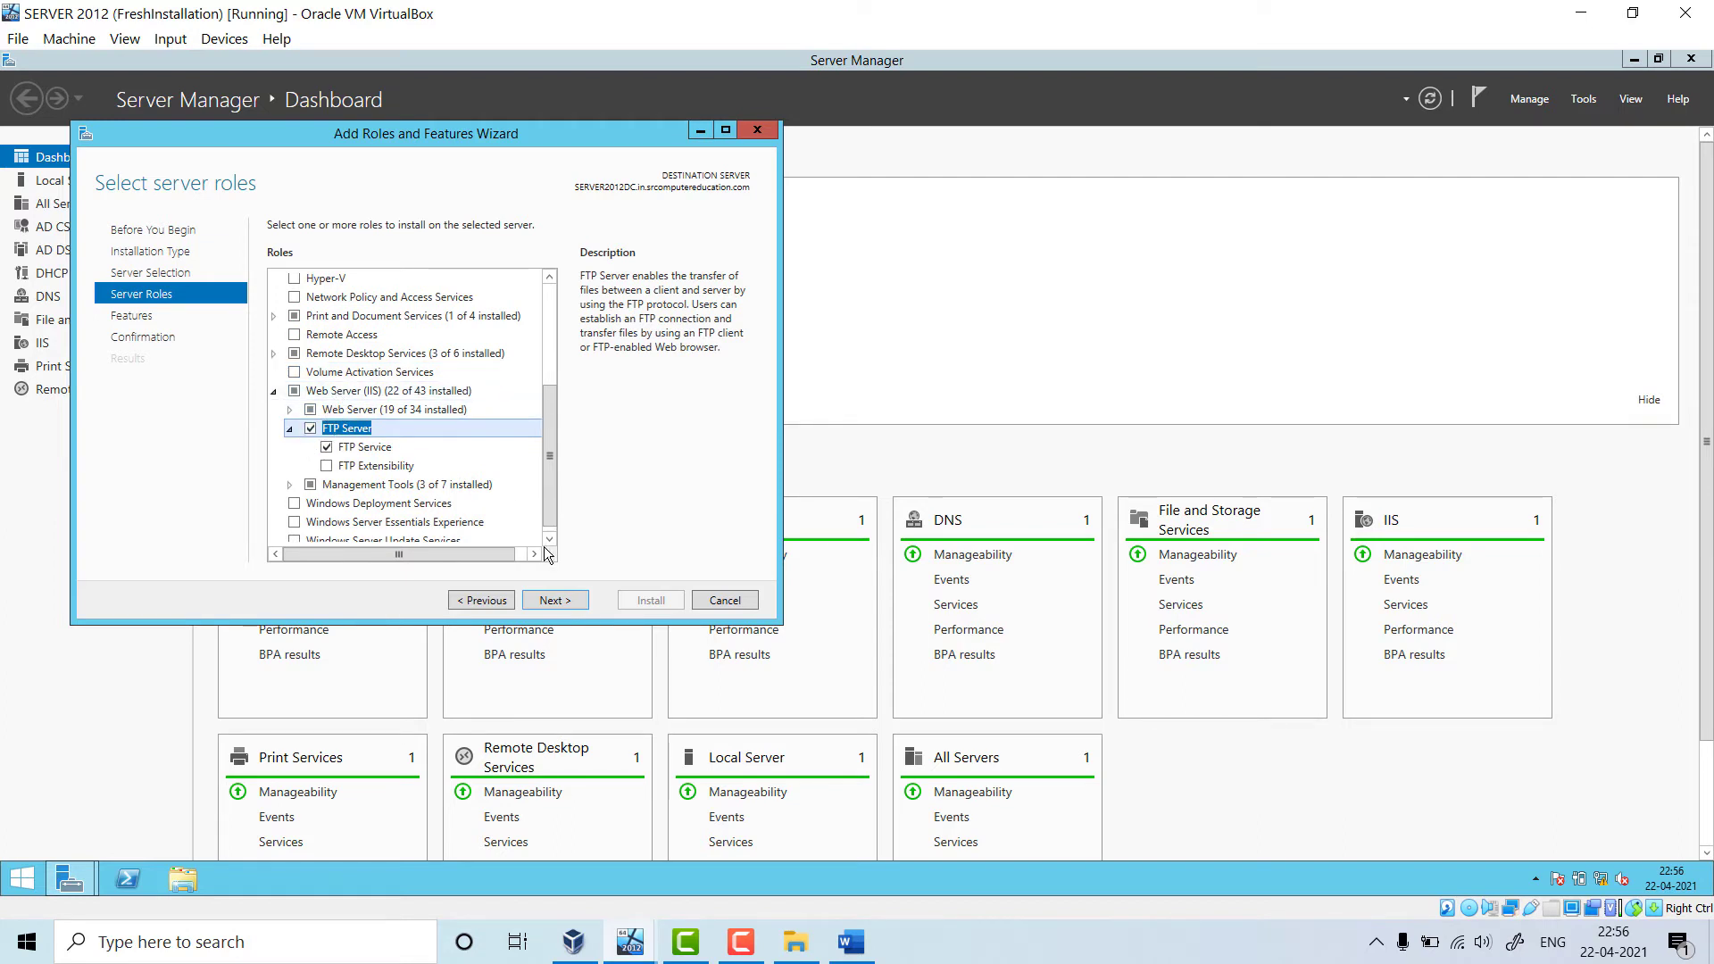
# Install the selected FTP Server role service without adding further features, and close the wizard and Server Manager window.
pyautogui.click(555, 600)
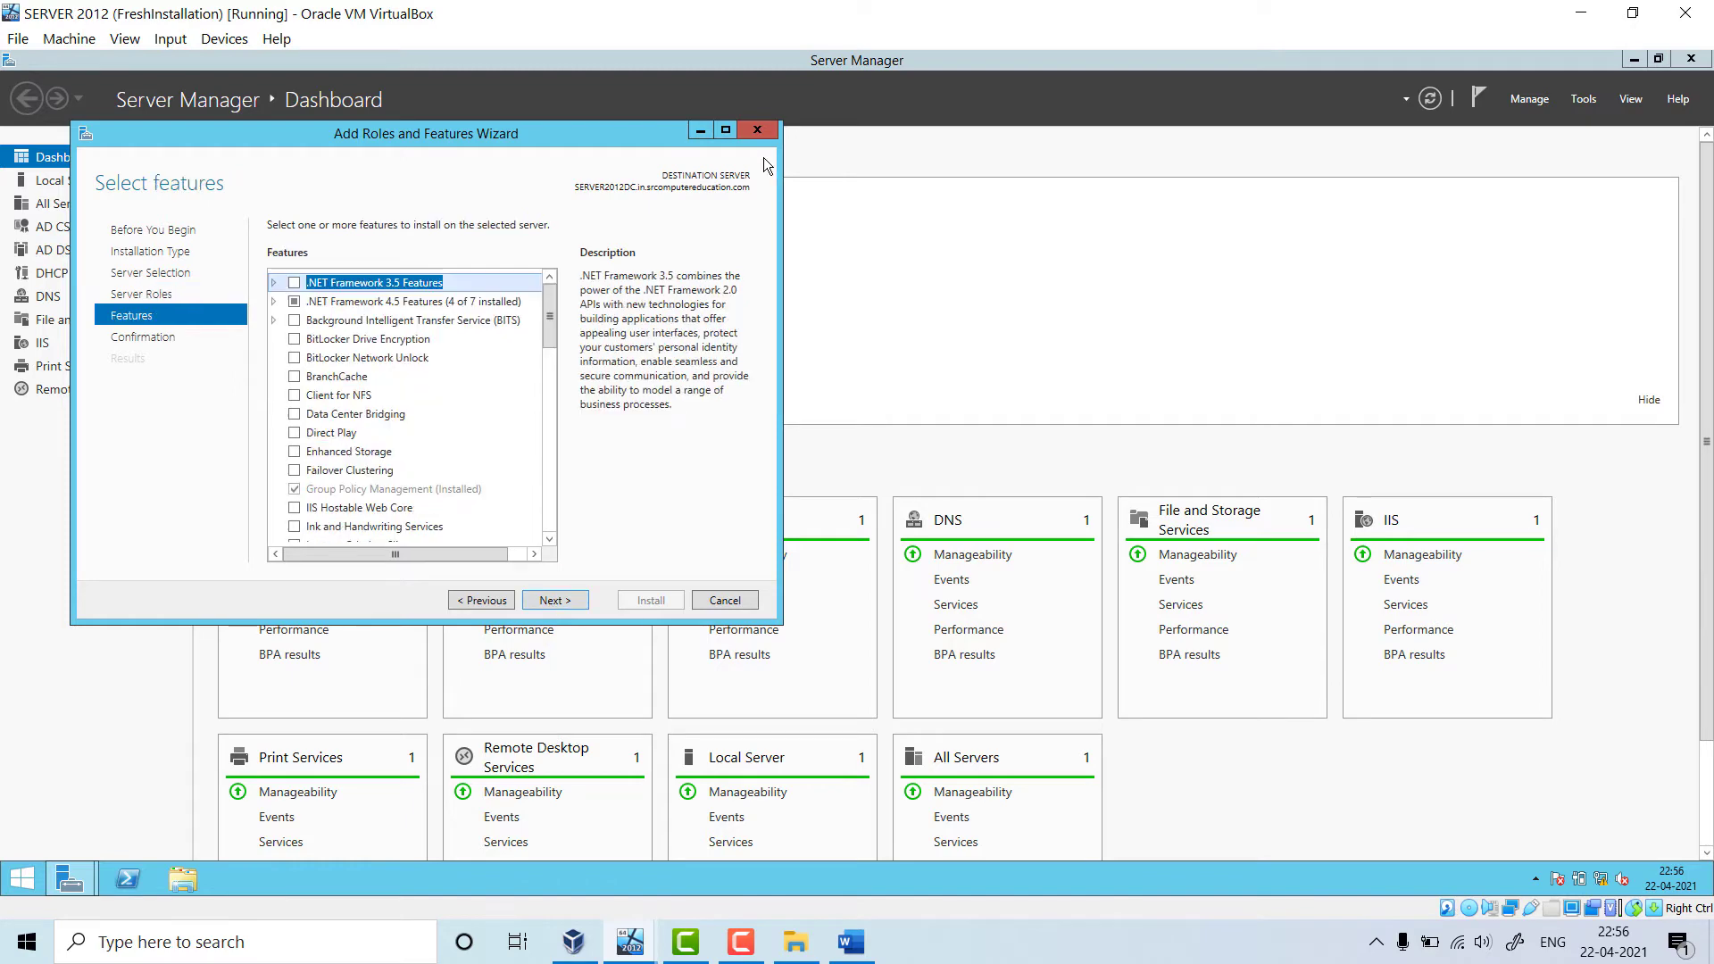
pyautogui.click(725, 129)
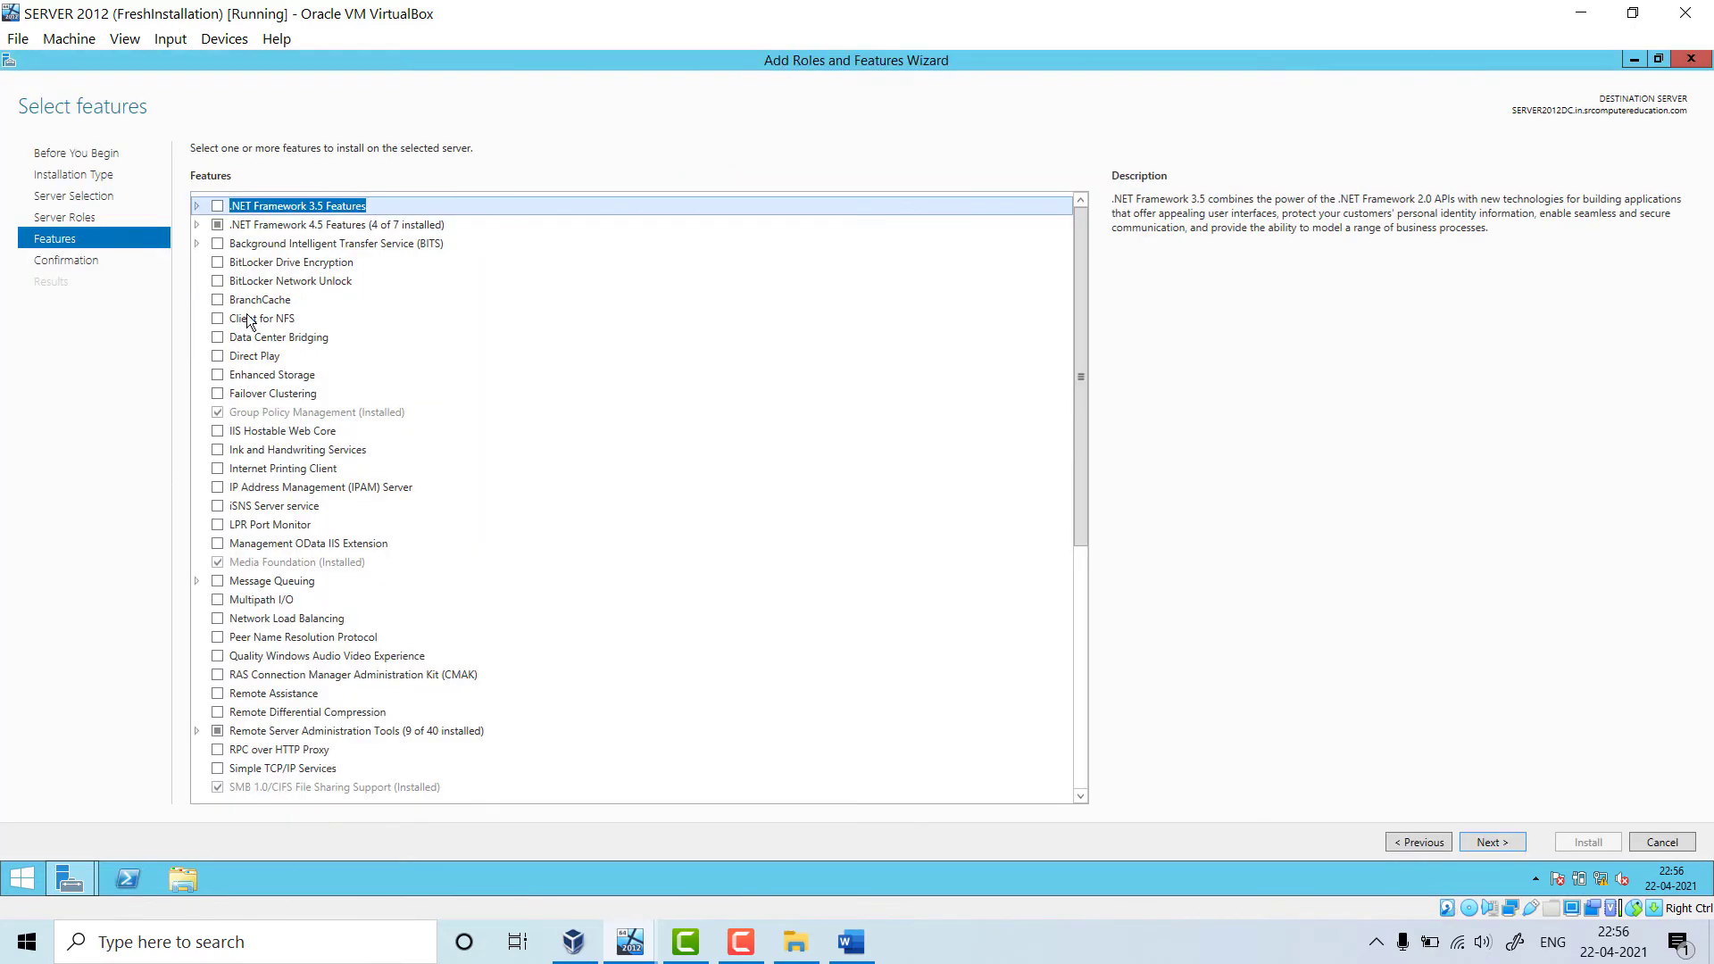
pyautogui.click(1493, 844)
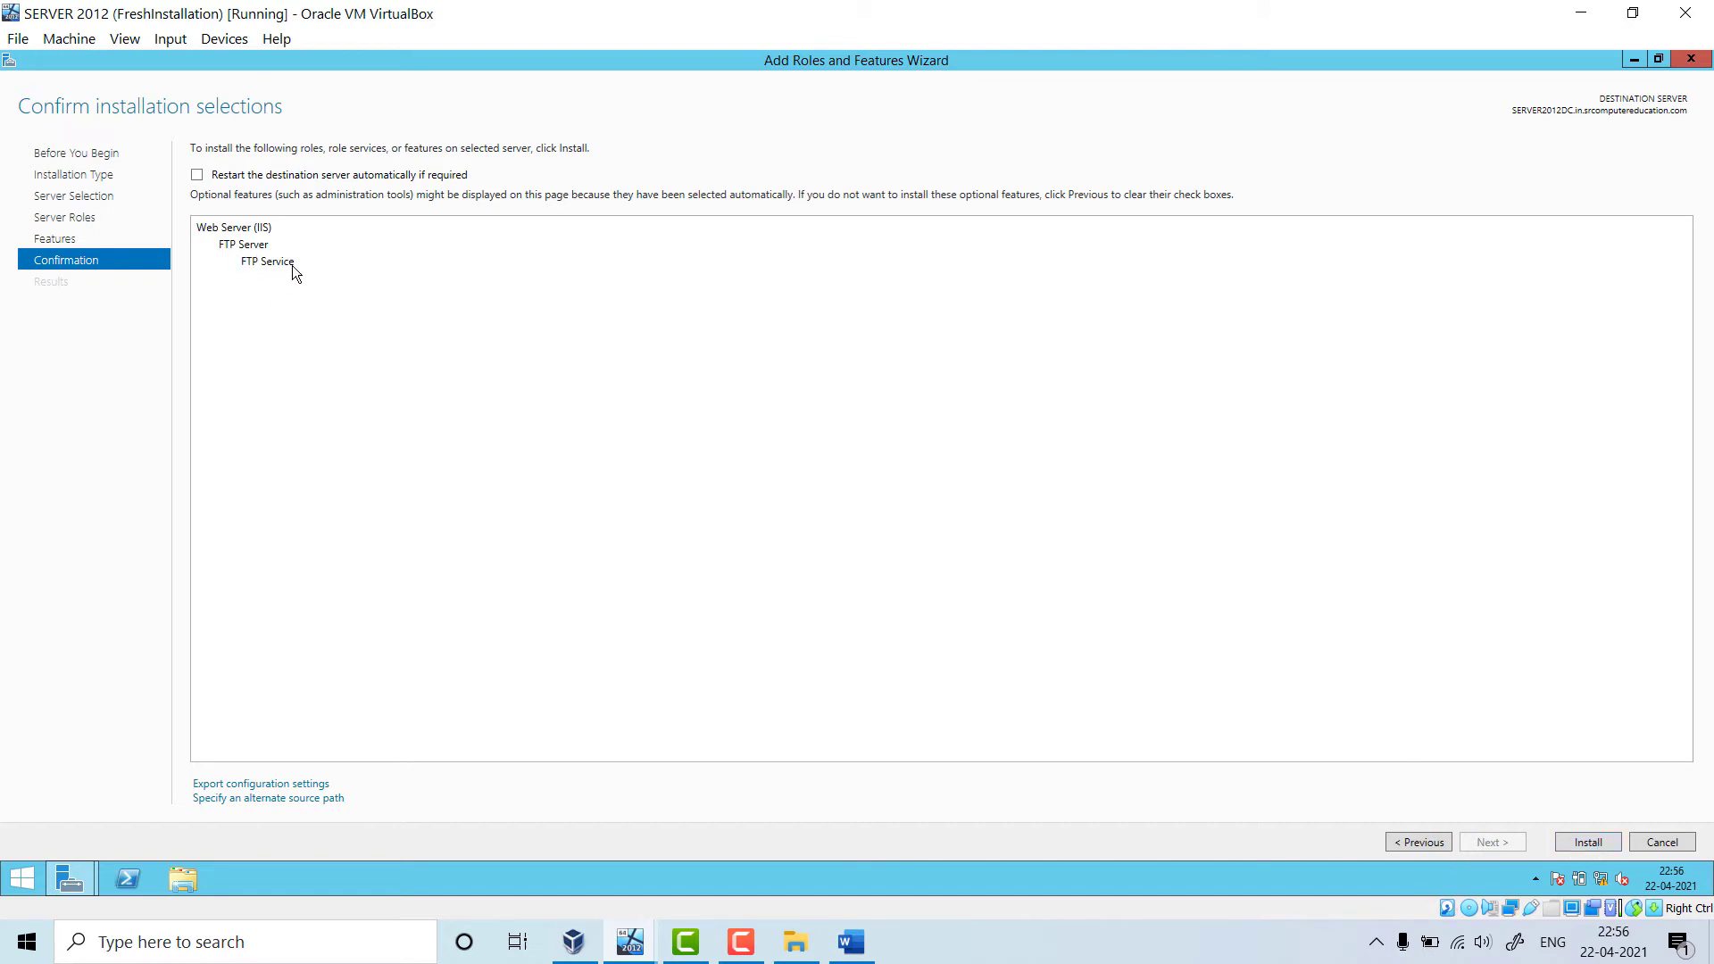
pyautogui.click(1589, 841)
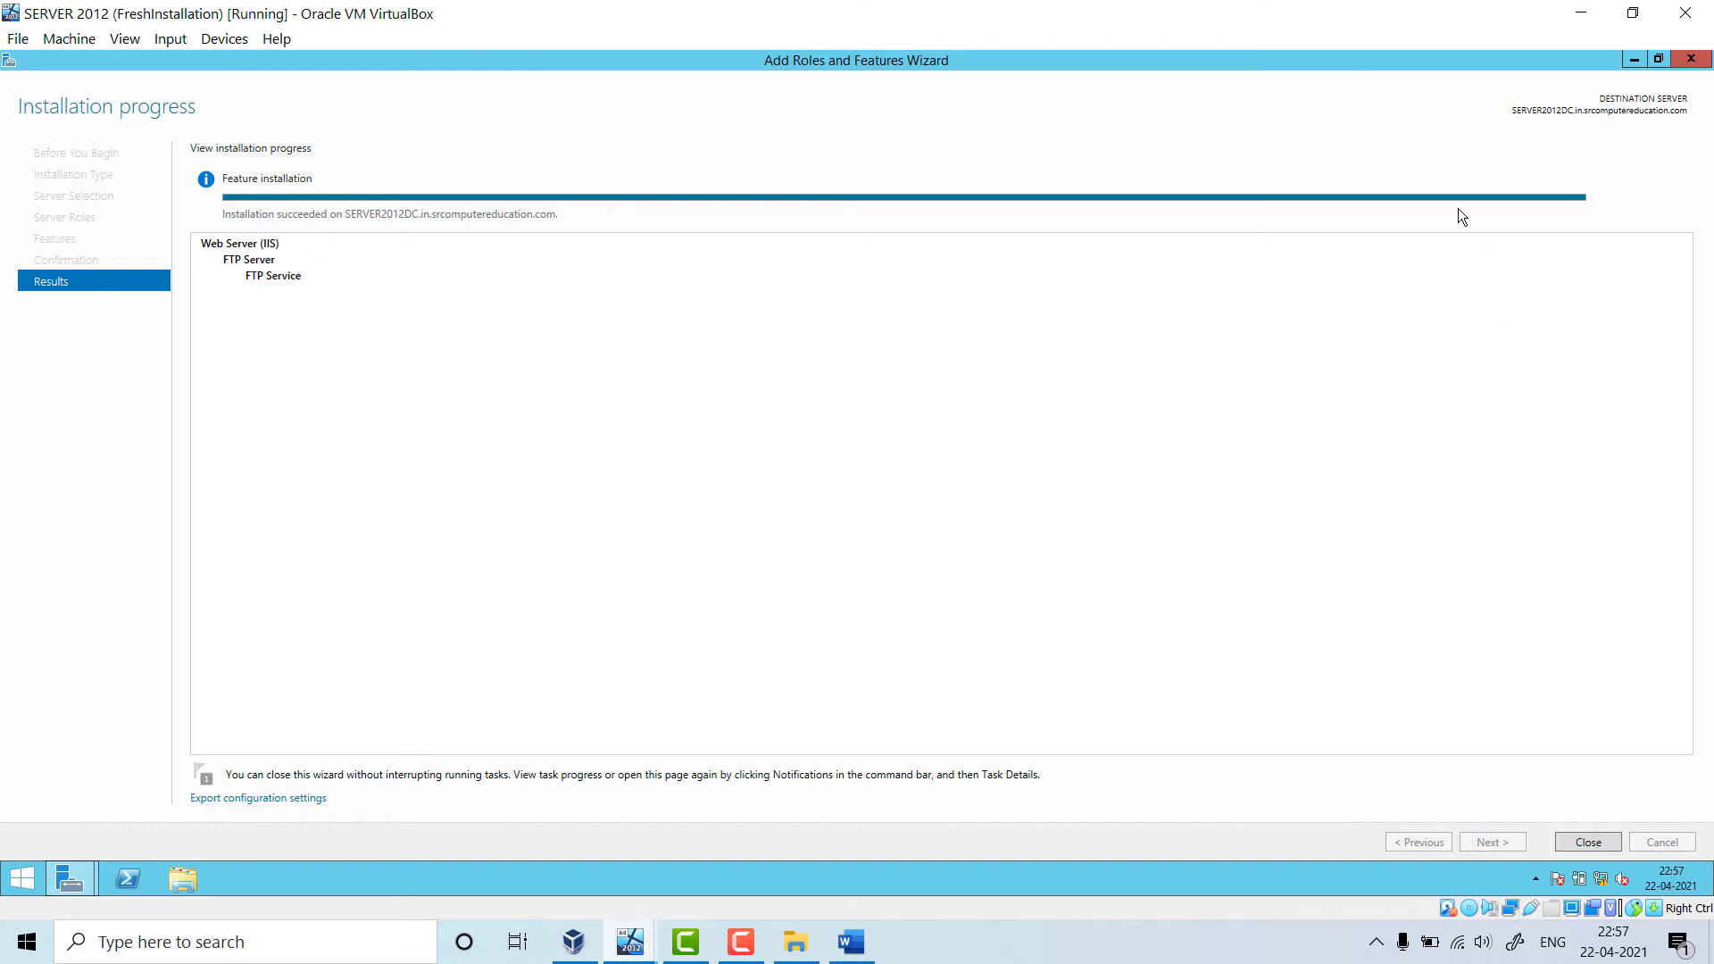
pyautogui.click(1593, 843)
pyautogui.click(72, 880)
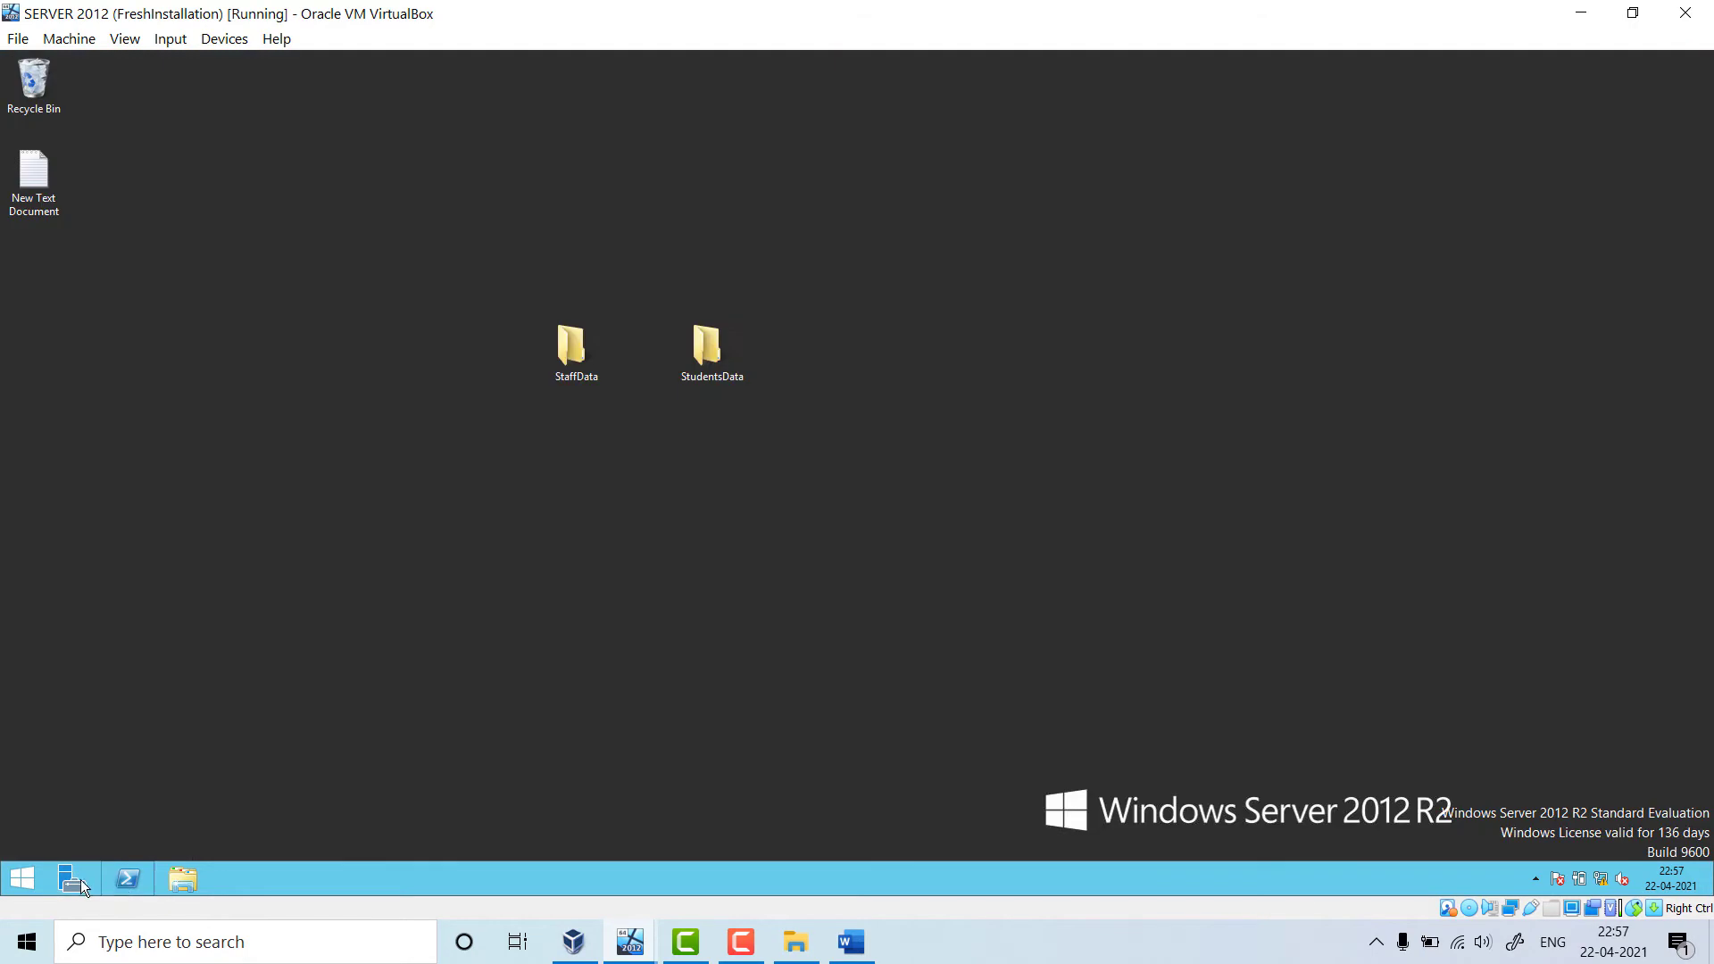
# Restart the Windows Server 2012 R2 virtual machine, confirming the restart reason.
pyautogui.click(22, 877)
pyautogui.click(1600, 125)
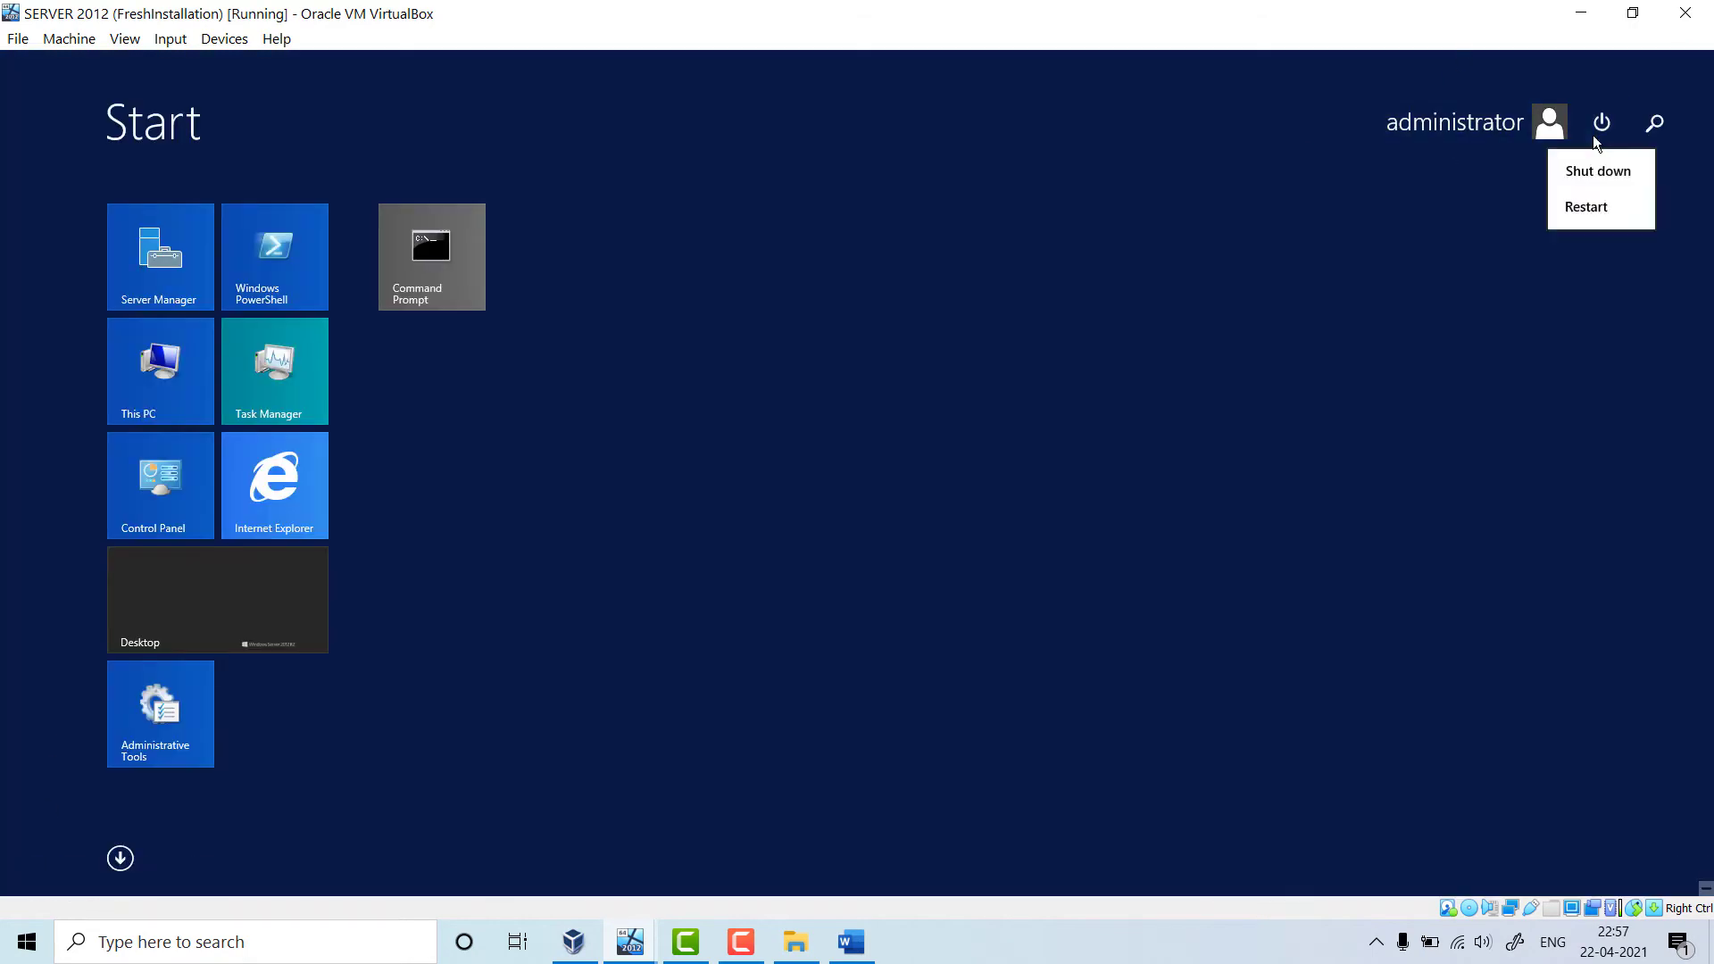
pyautogui.click(1587, 209)
pyautogui.click(1650, 276)
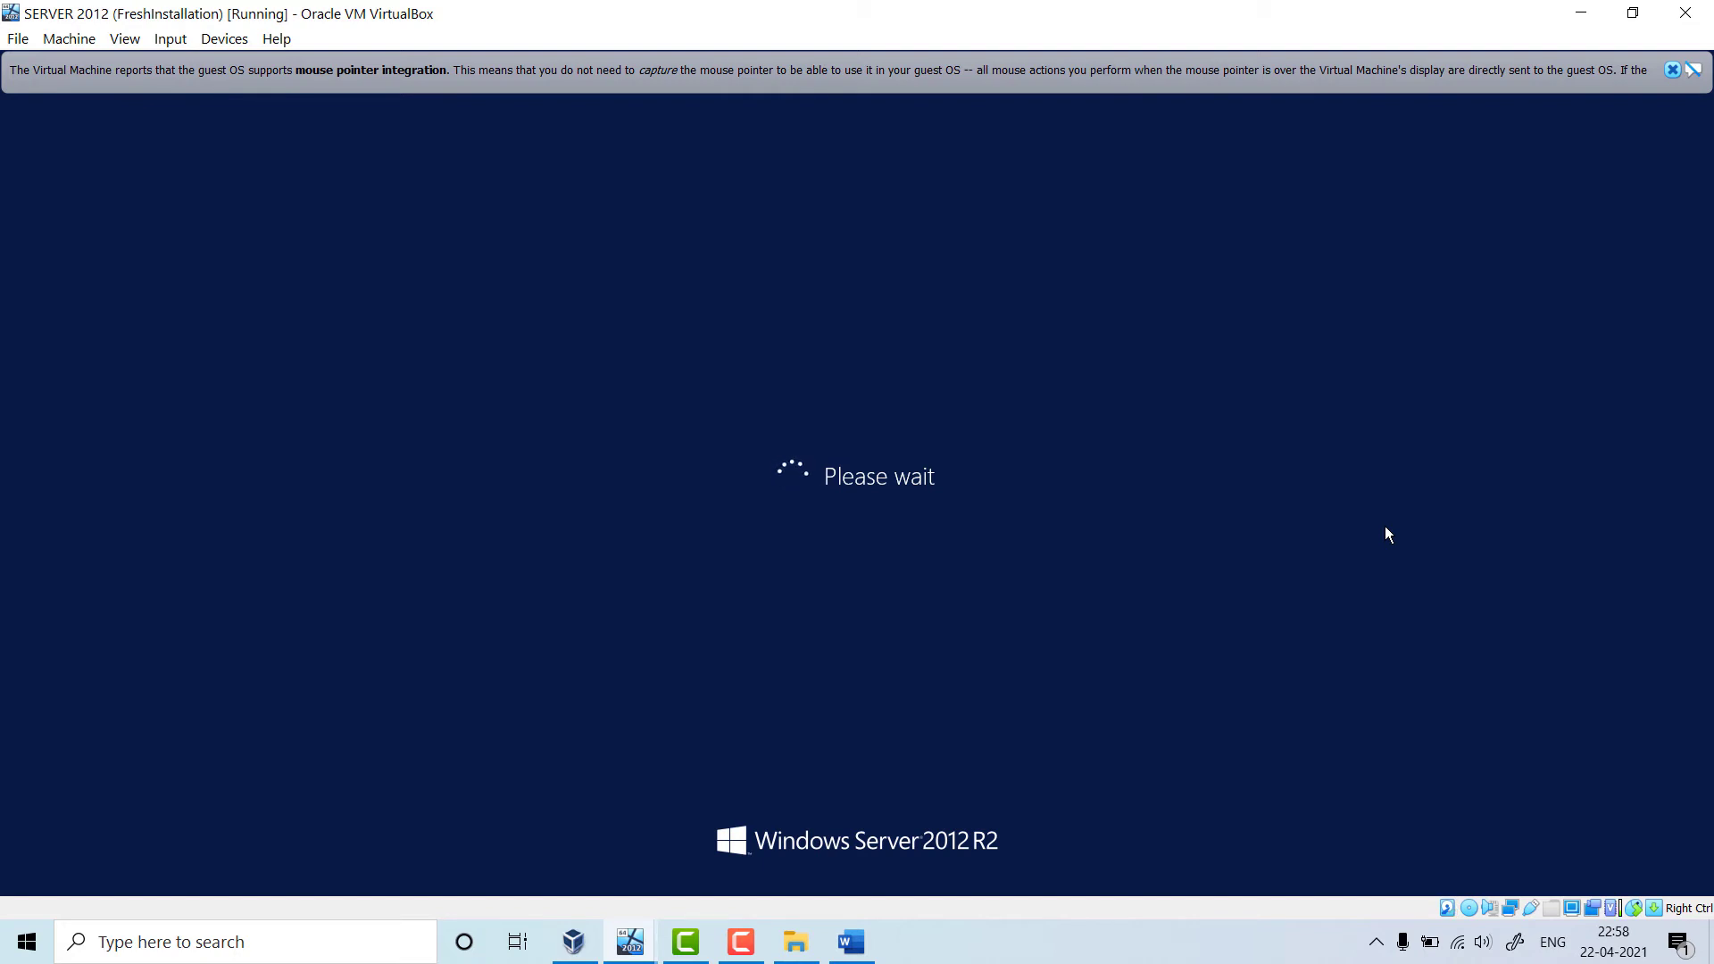
# Sign in to the restarted server as administrator with the account password.
pyautogui.hotkey('ctrl', 'alt', 'Delete')
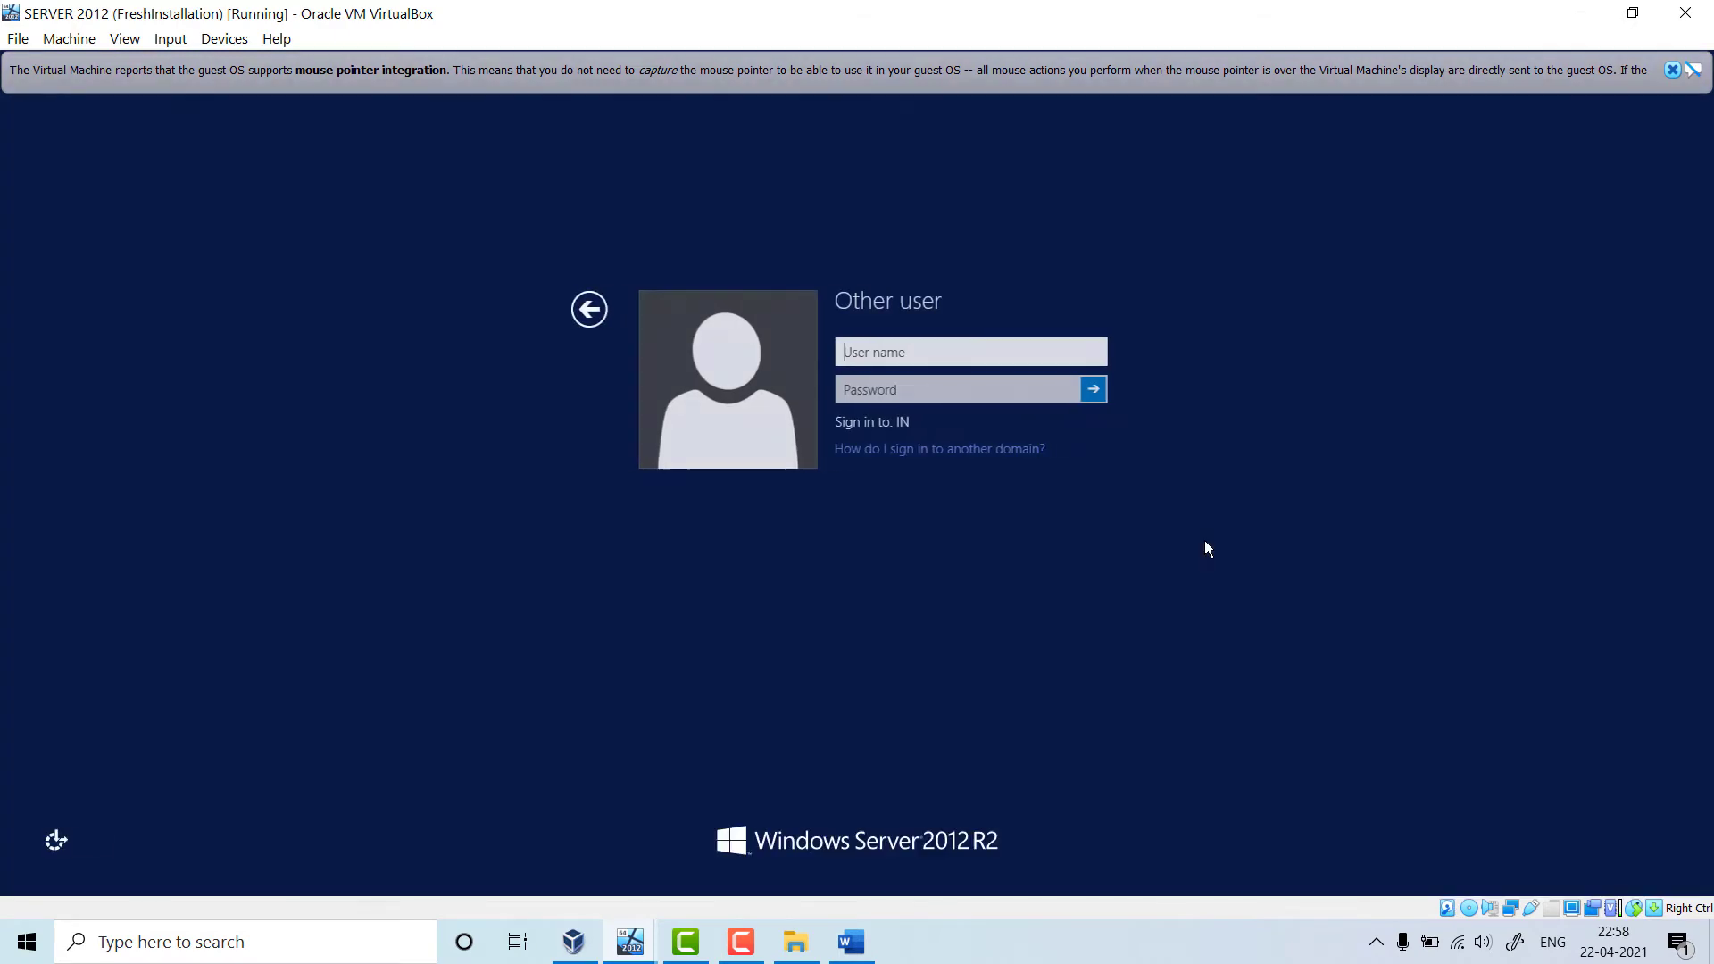
pyautogui.write('administ')
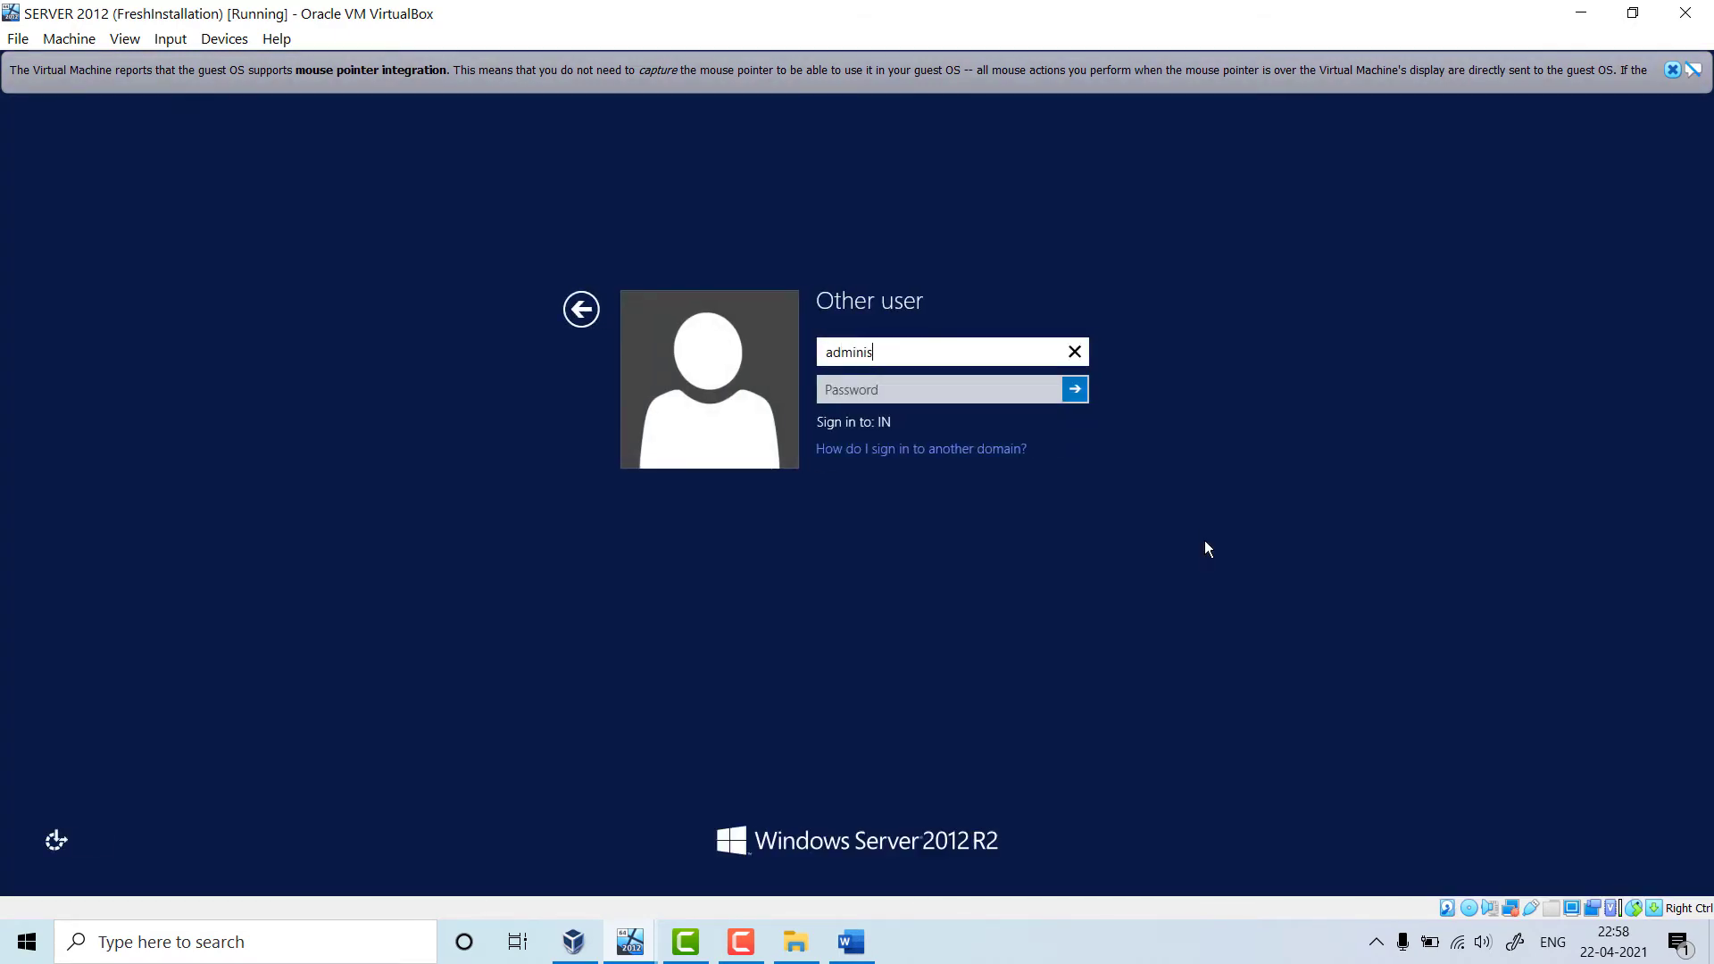
pyautogui.write('rator')
pyautogui.press('Tab')
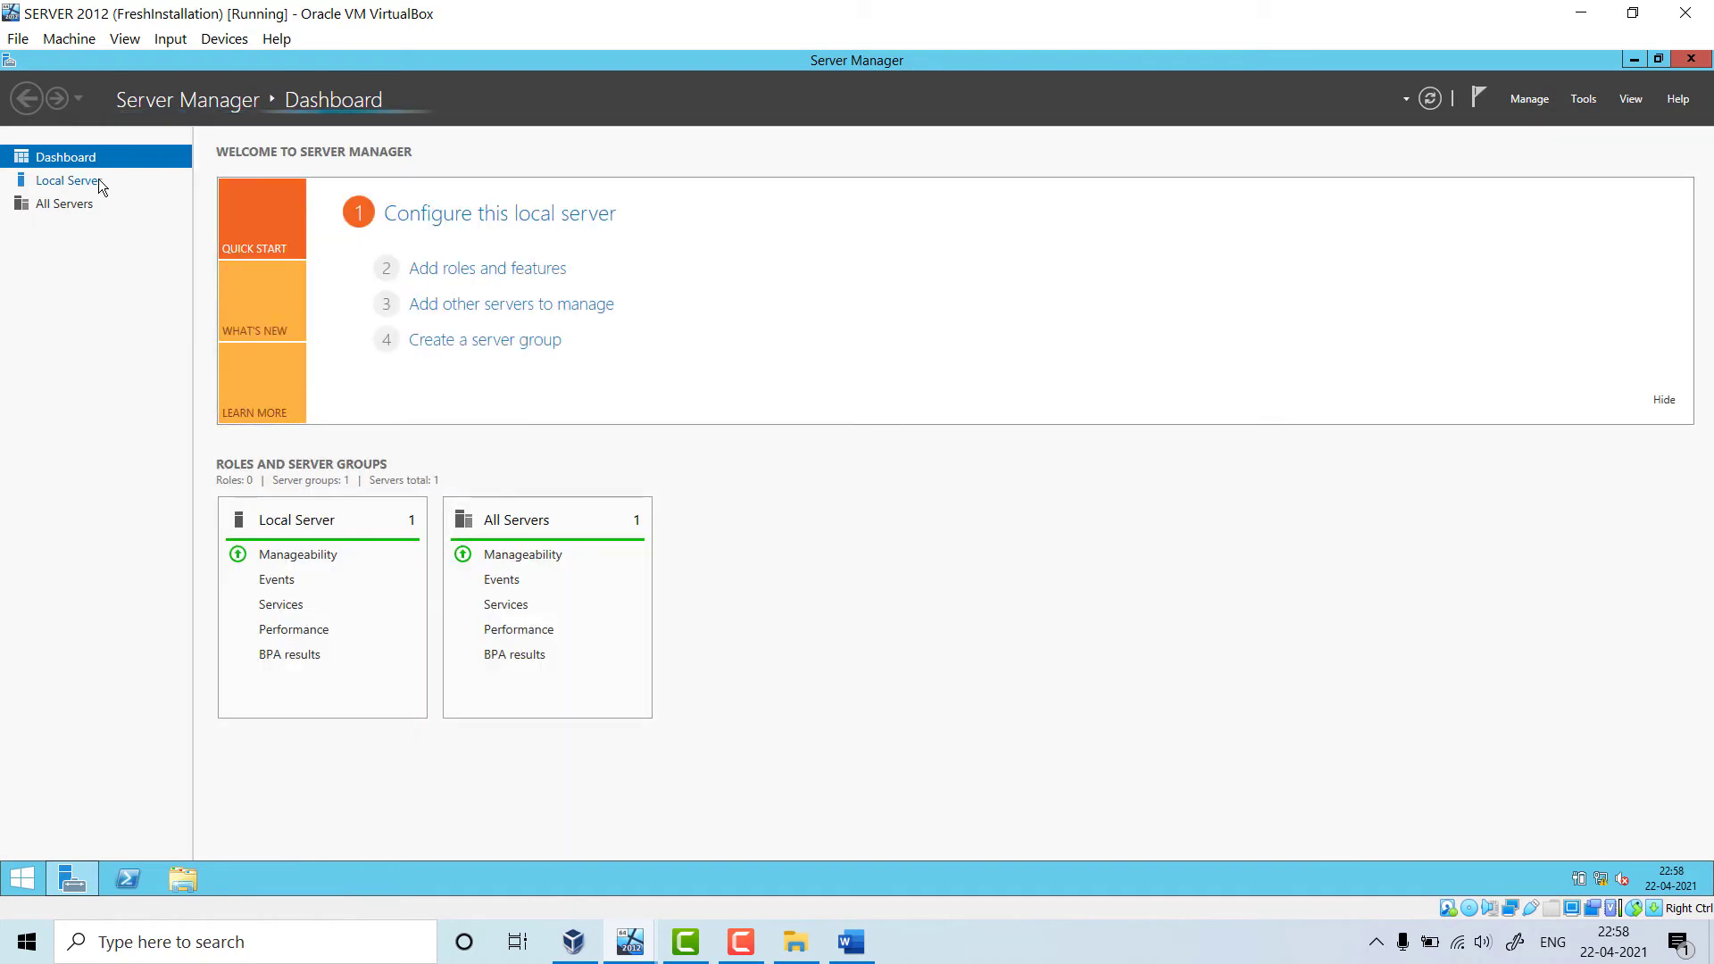
# Check the local server's properties, including its Ethernet address, in Server Manager and close the window.
pyautogui.click(69, 181)
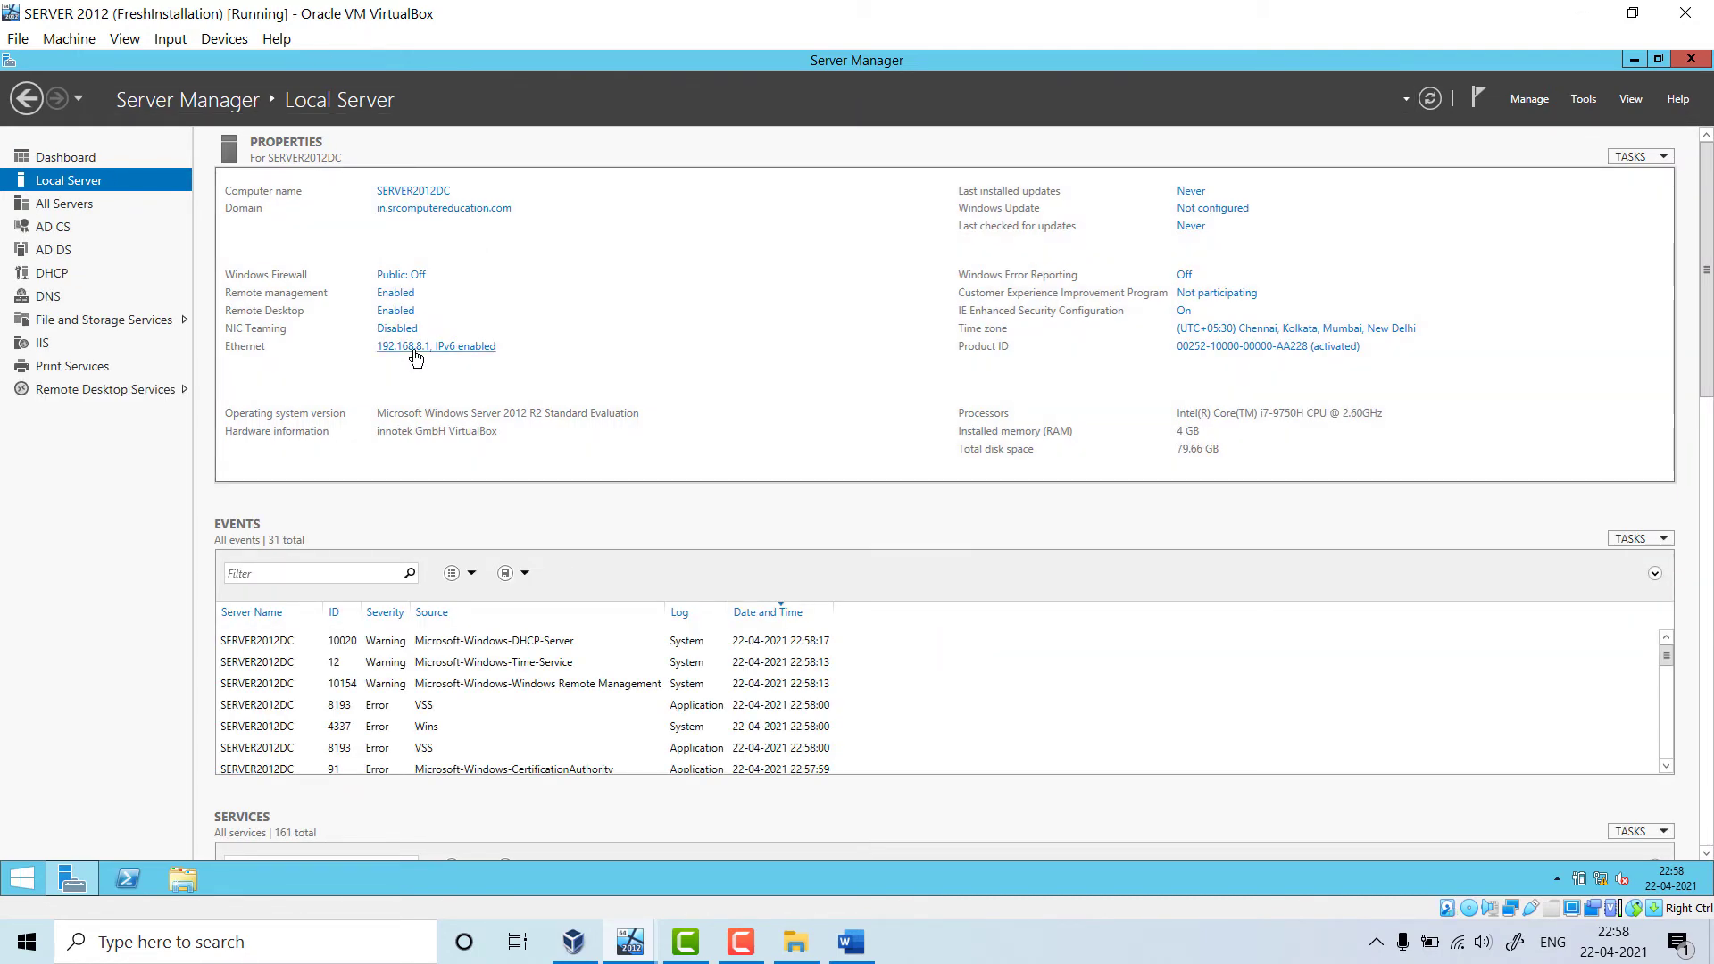
pyautogui.click(1691, 60)
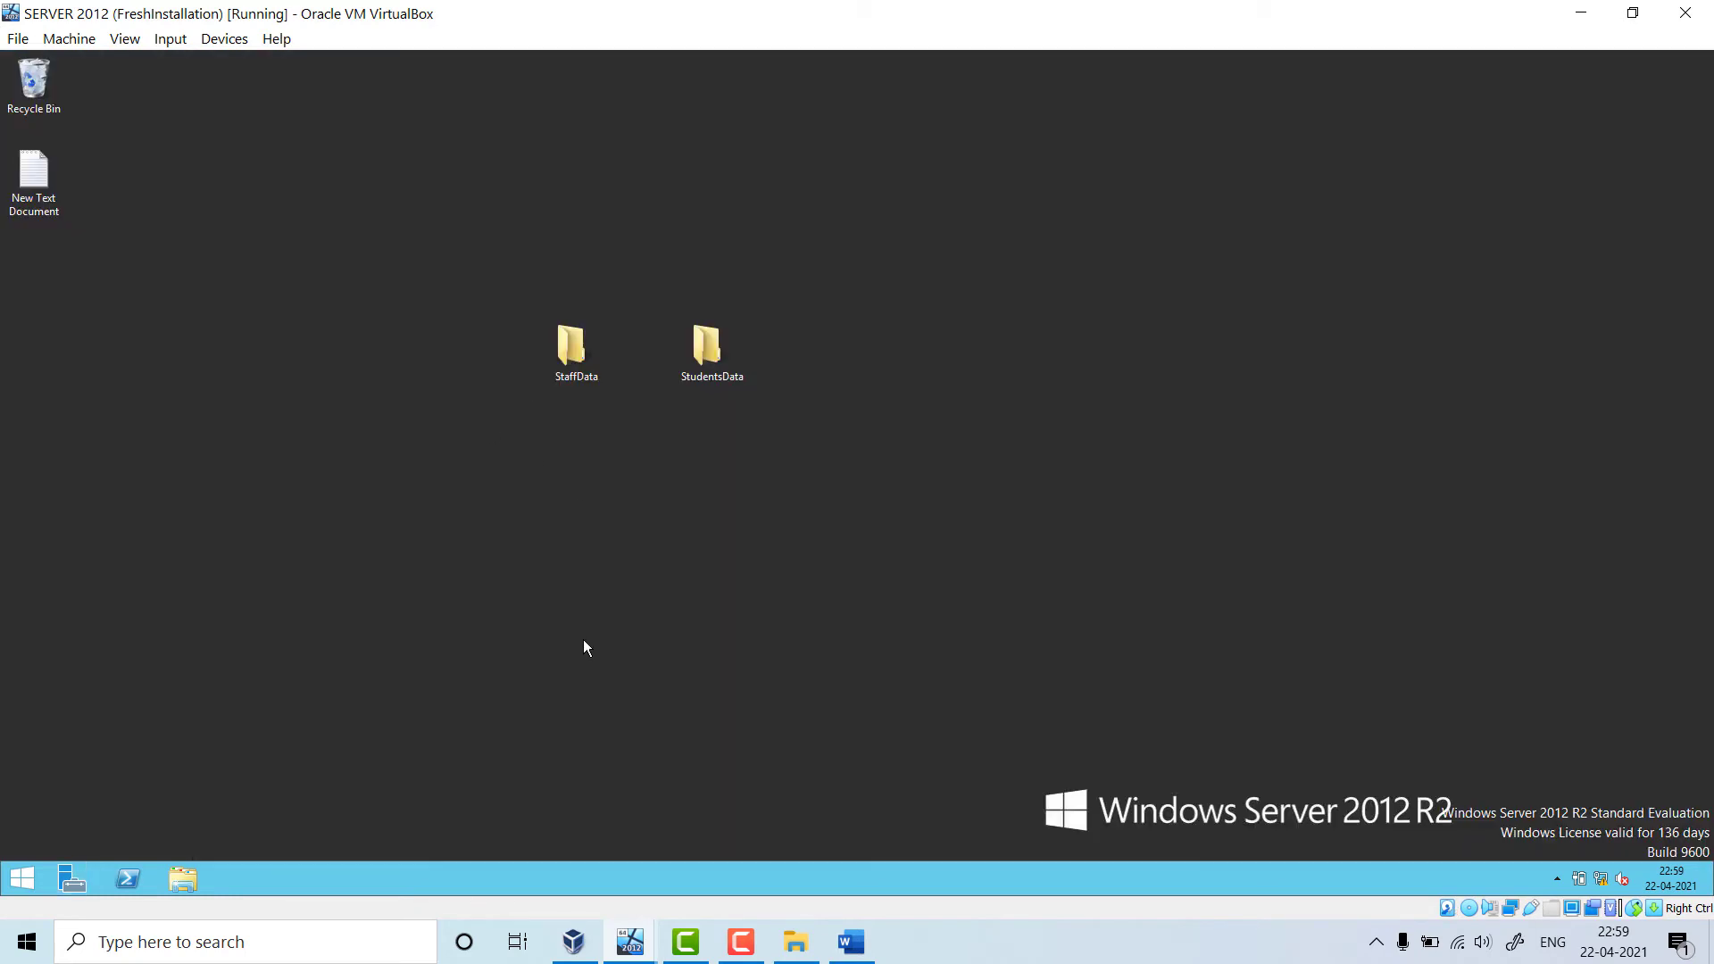
# Open Internet Information Services (IIS) Manager maximized, and show the SERVER2012DC server's home page, declining the Microsoft Web Platform offer.
pyautogui.click(64, 878)
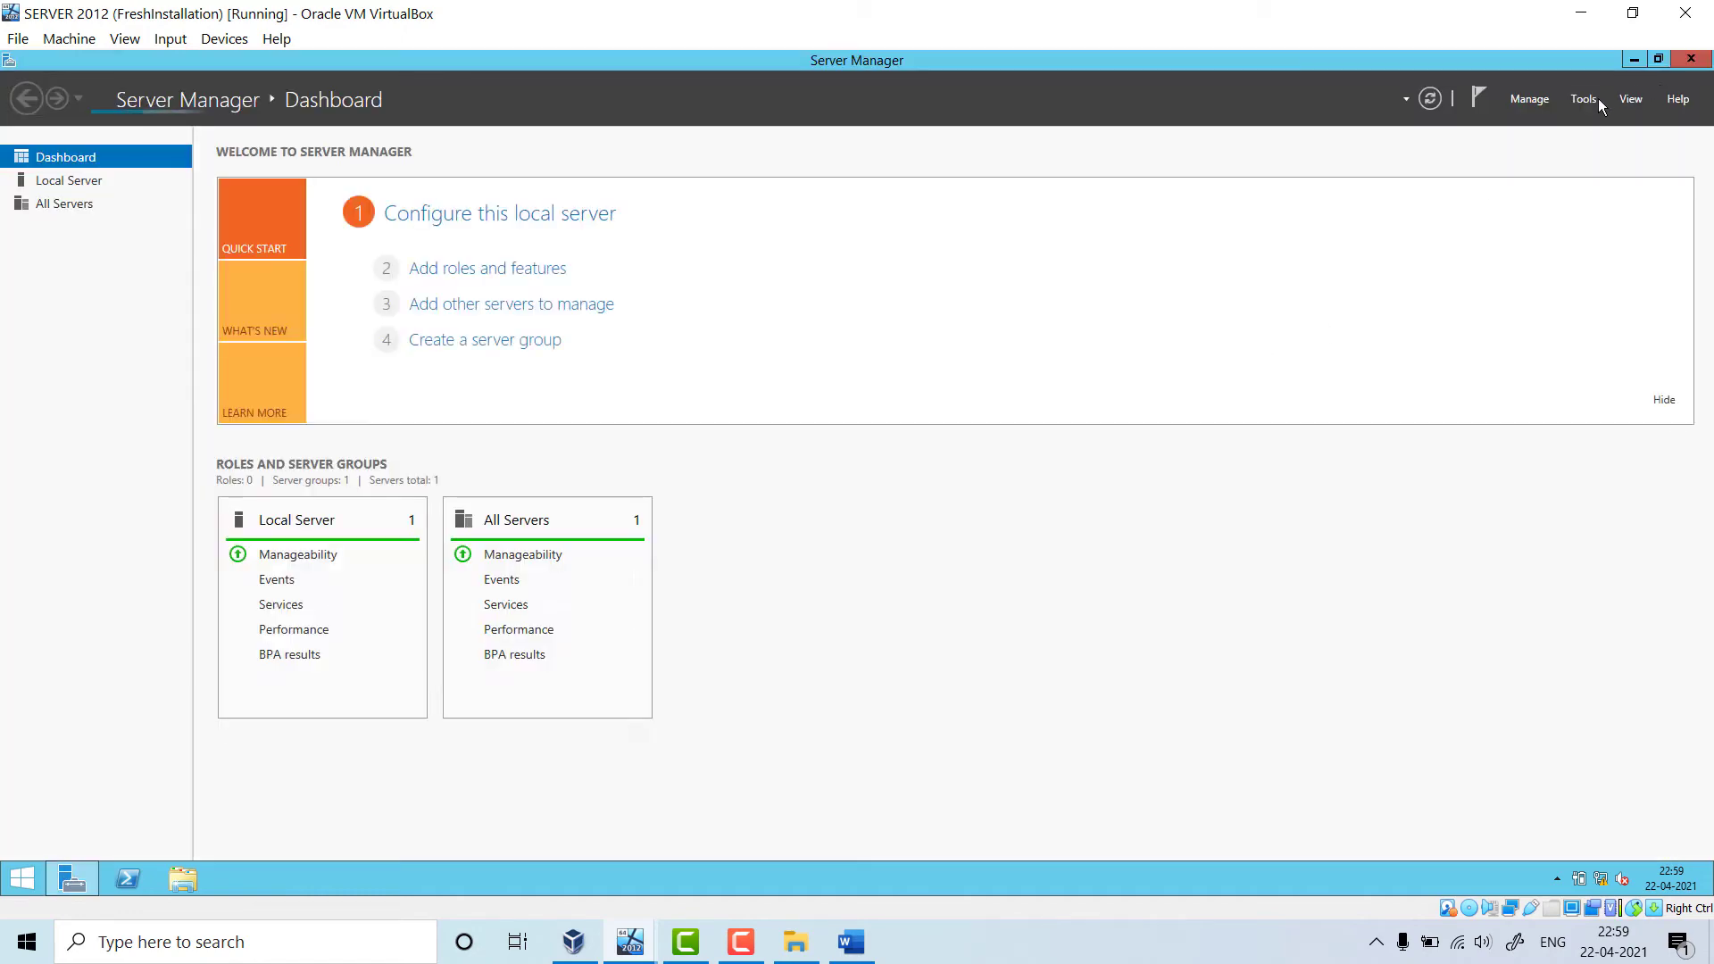
pyautogui.click(1584, 100)
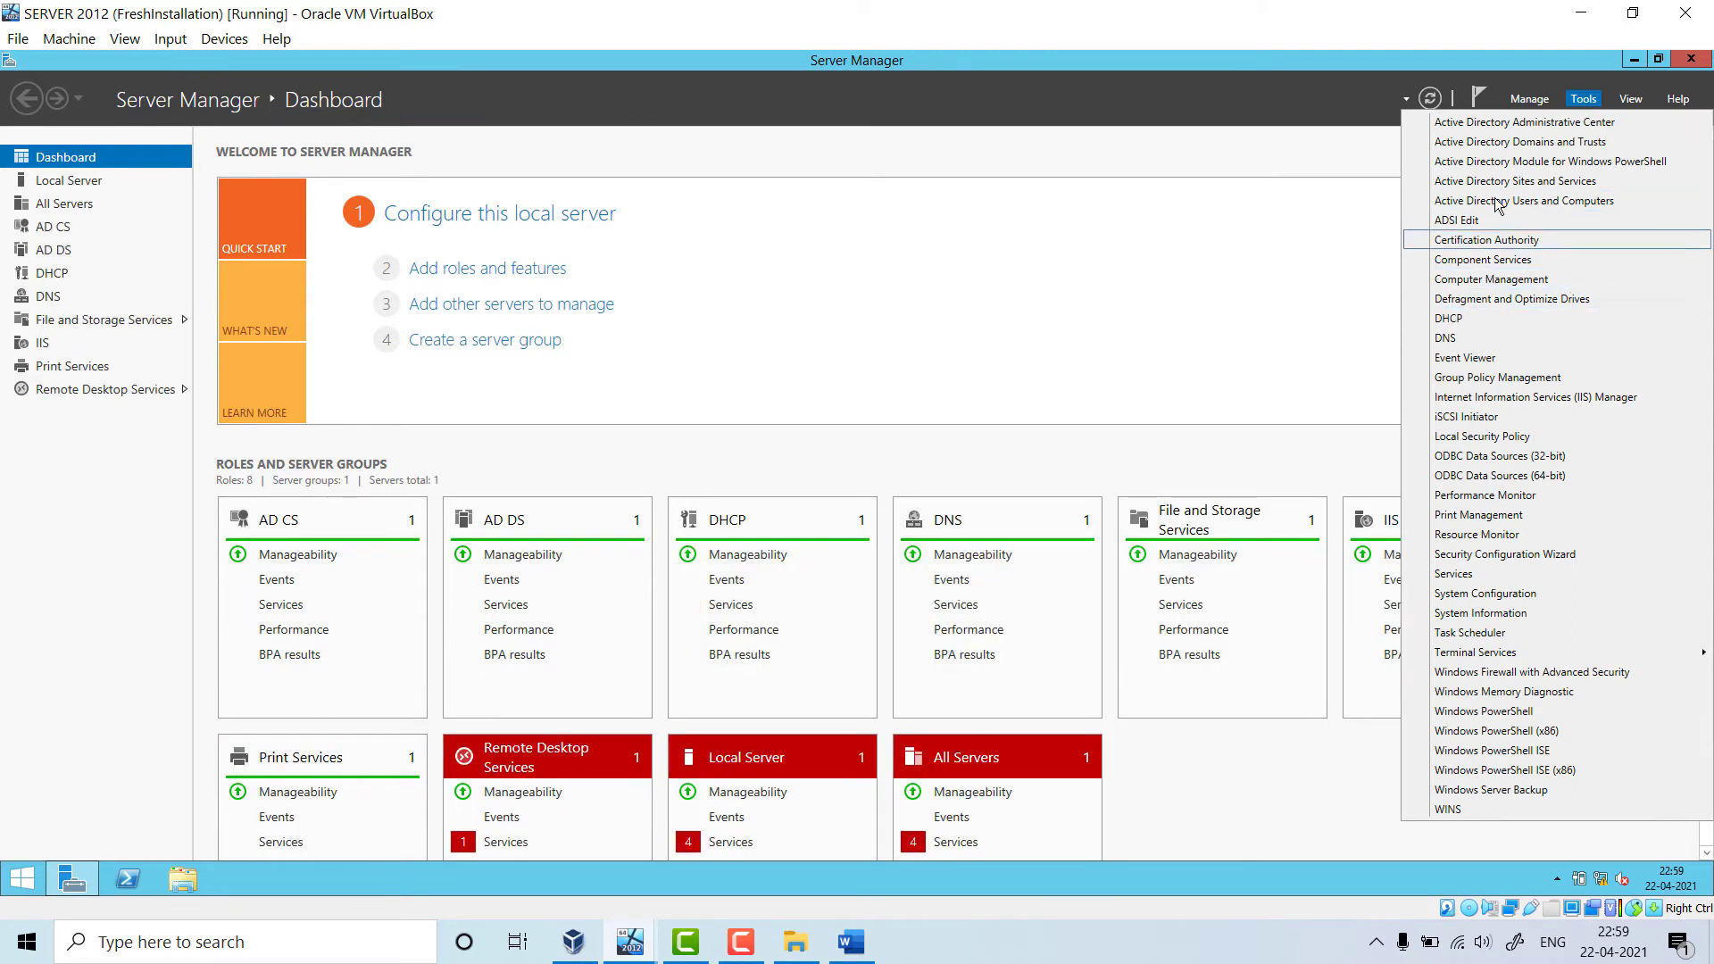
pyautogui.click(1532, 398)
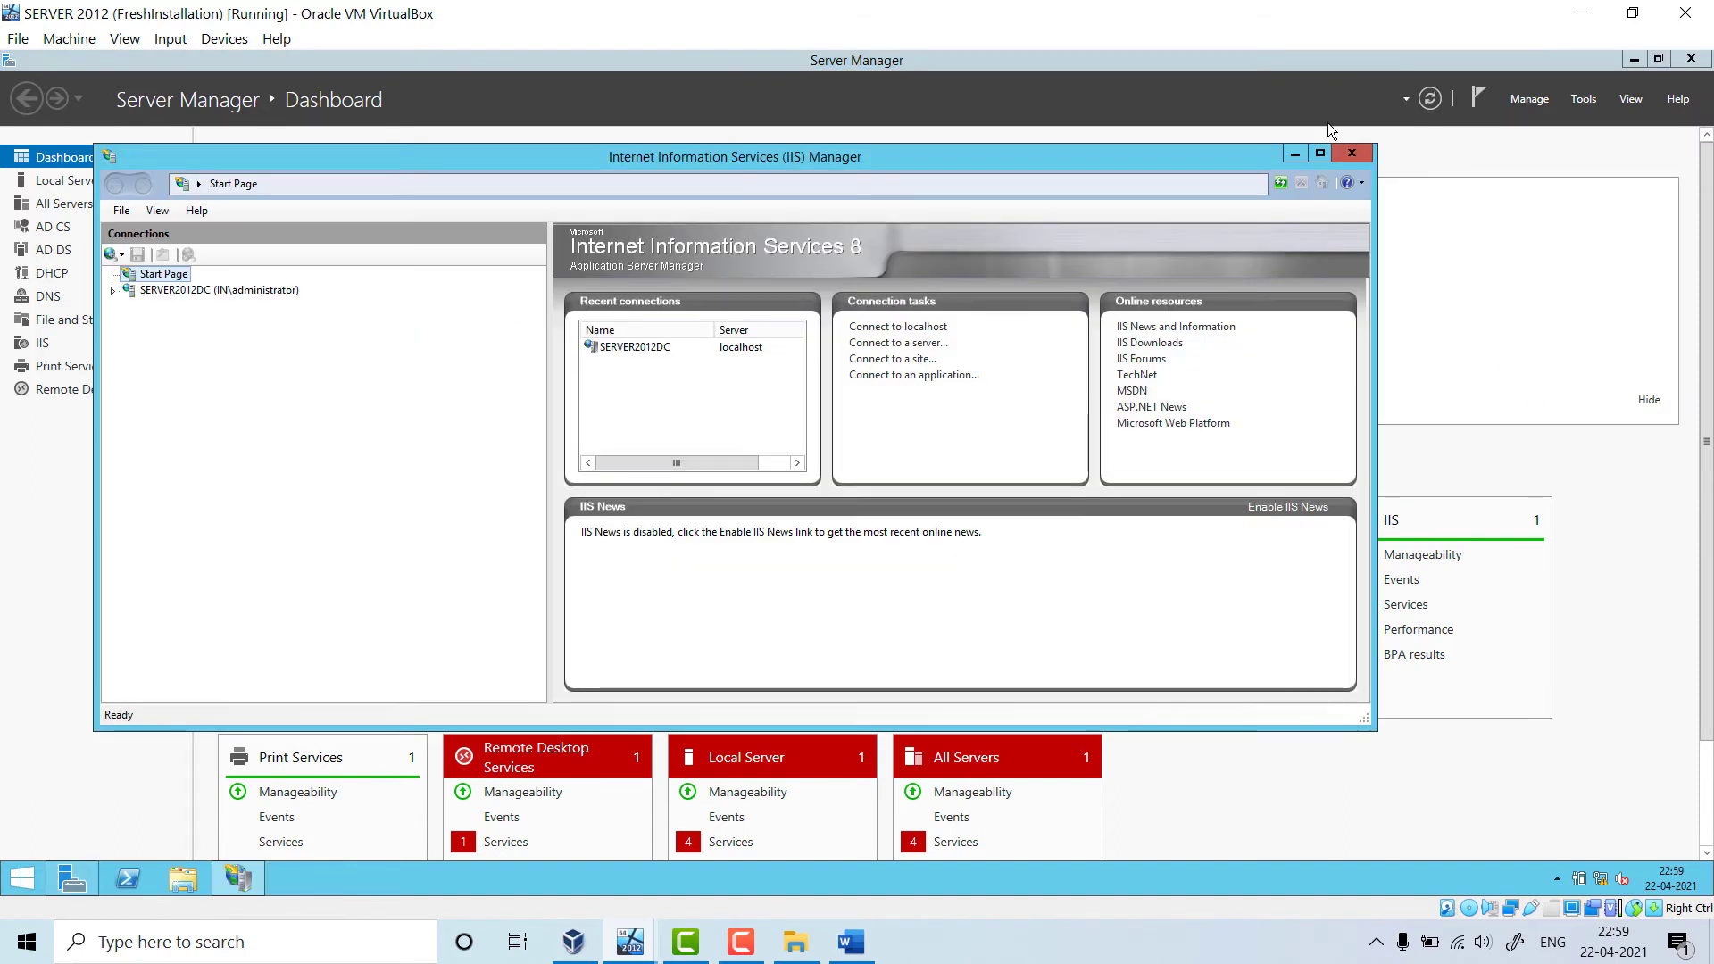
pyautogui.click(1320, 153)
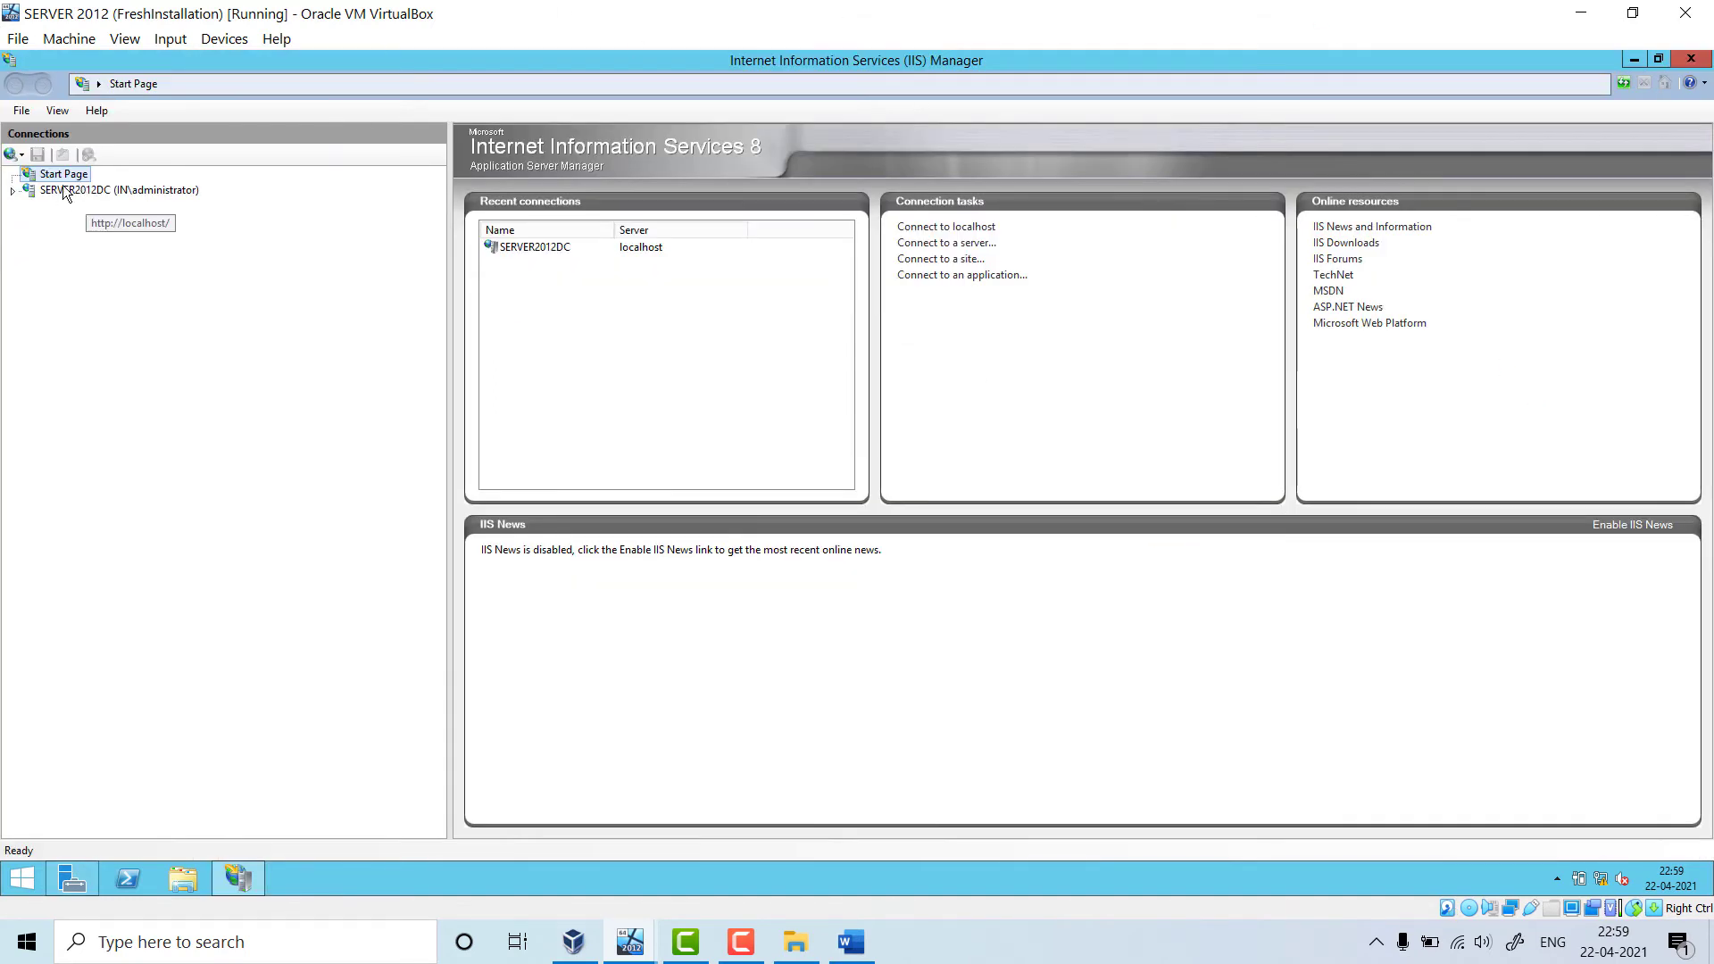
pyautogui.click(17, 191)
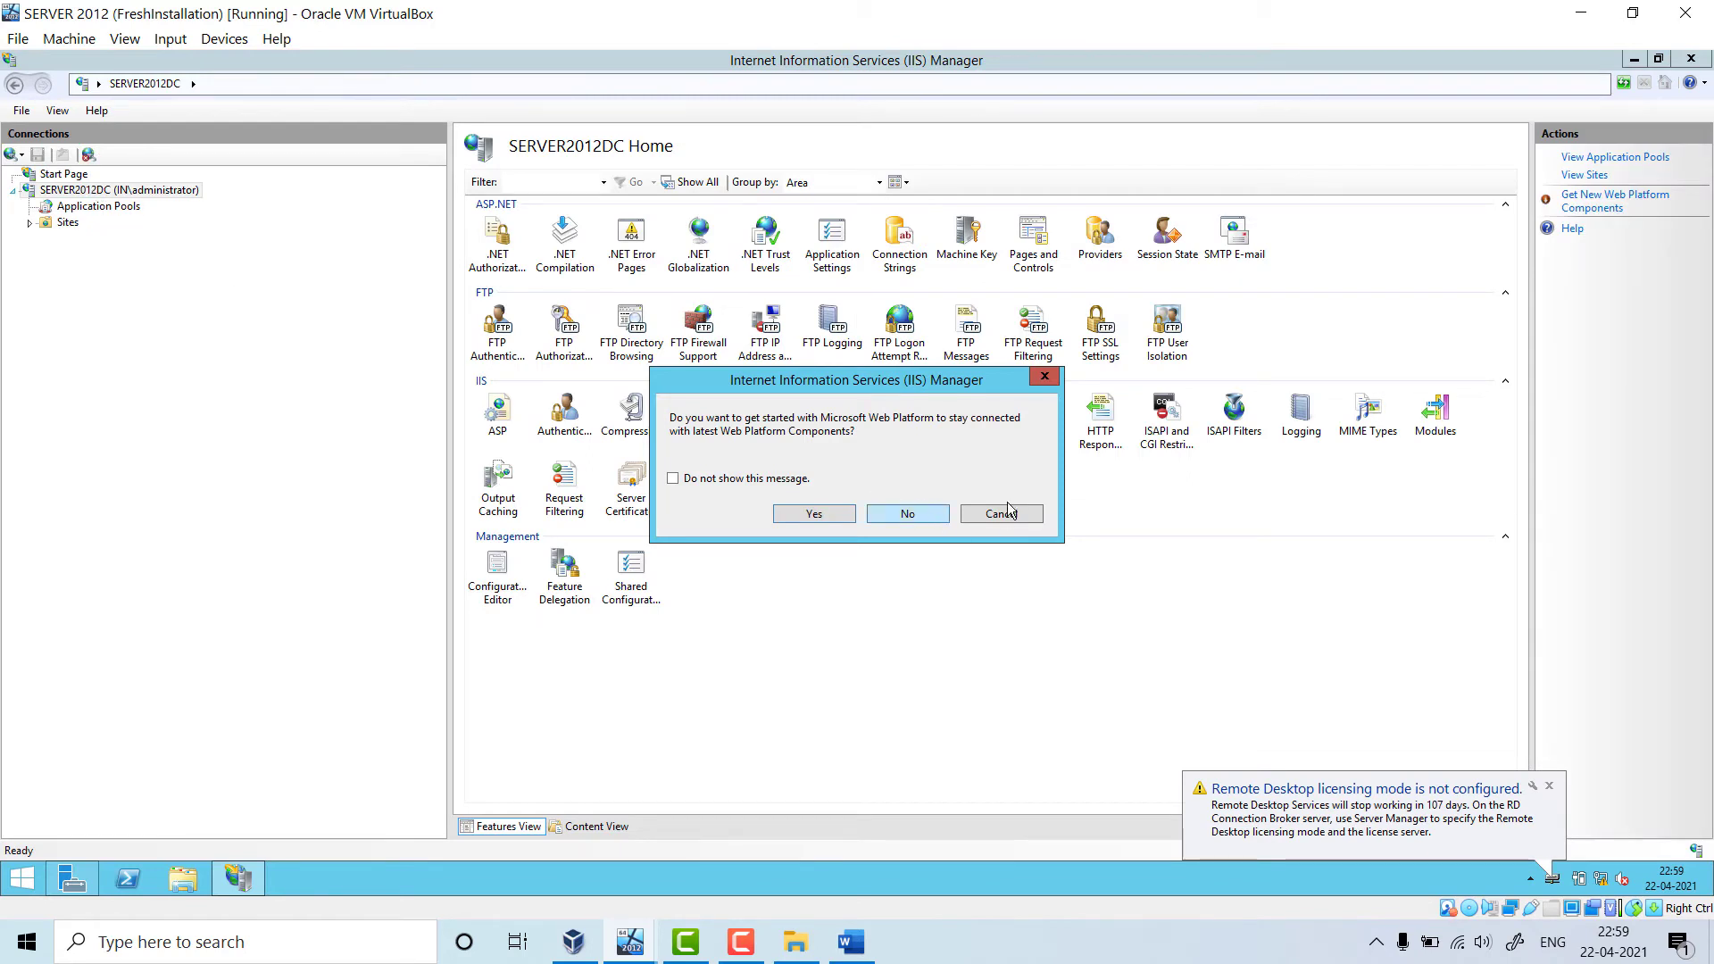
pyautogui.click(905, 516)
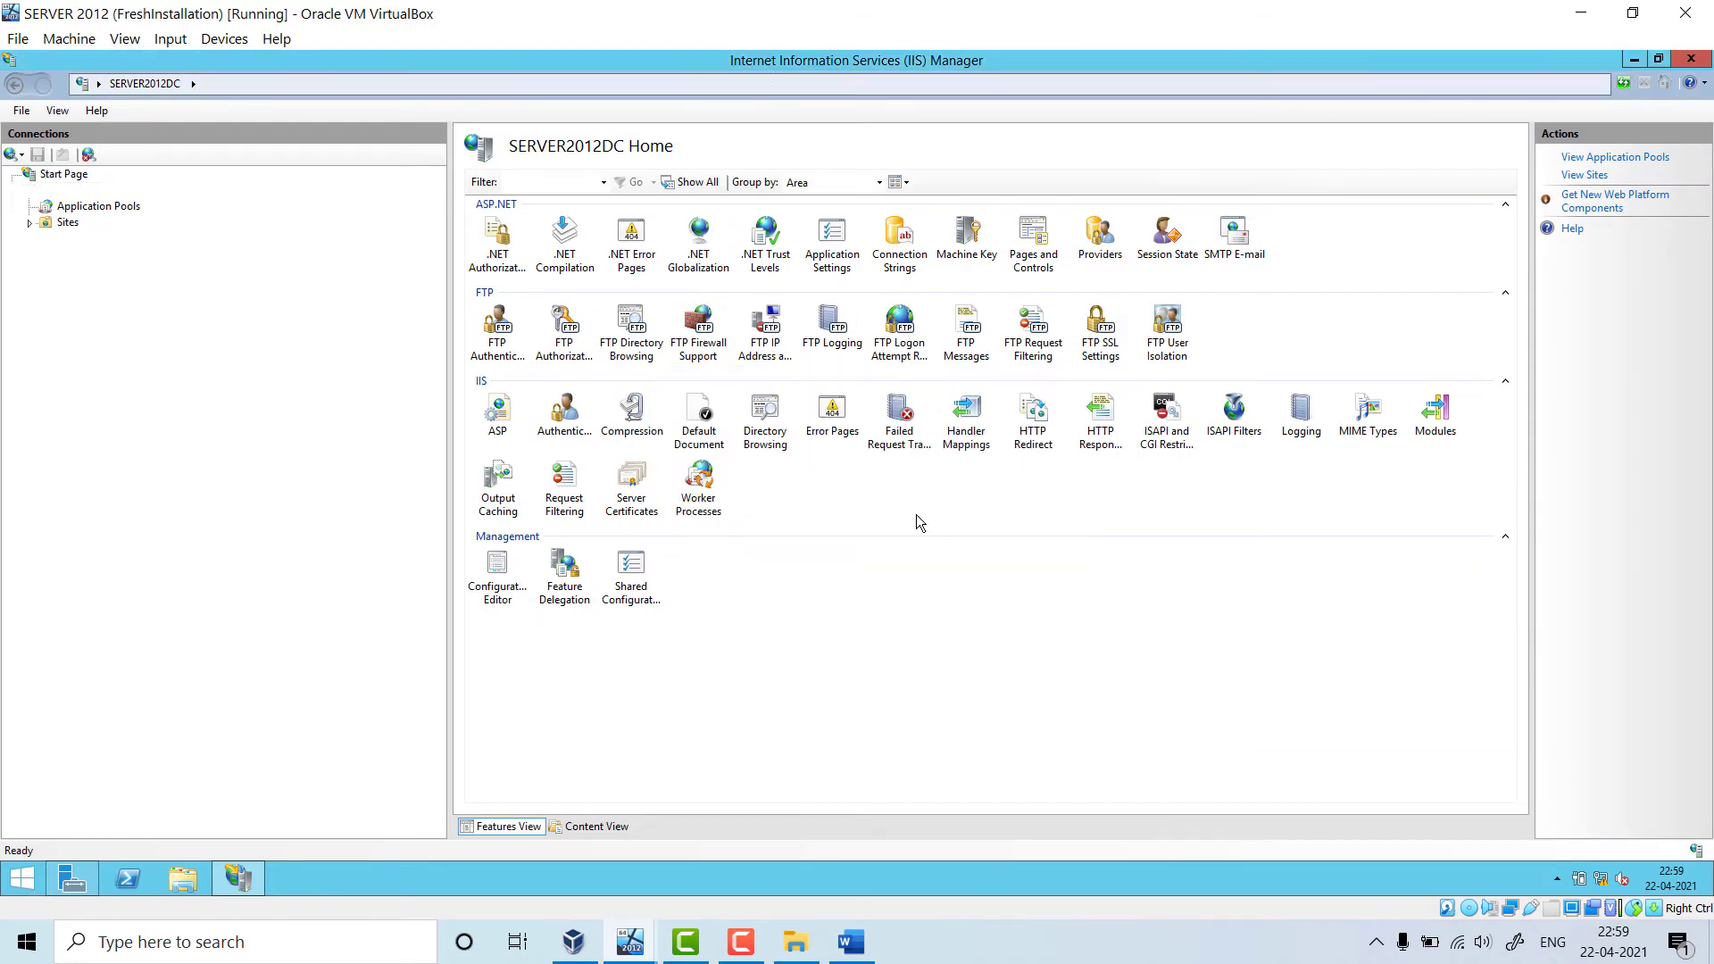
pyautogui.click(68, 222)
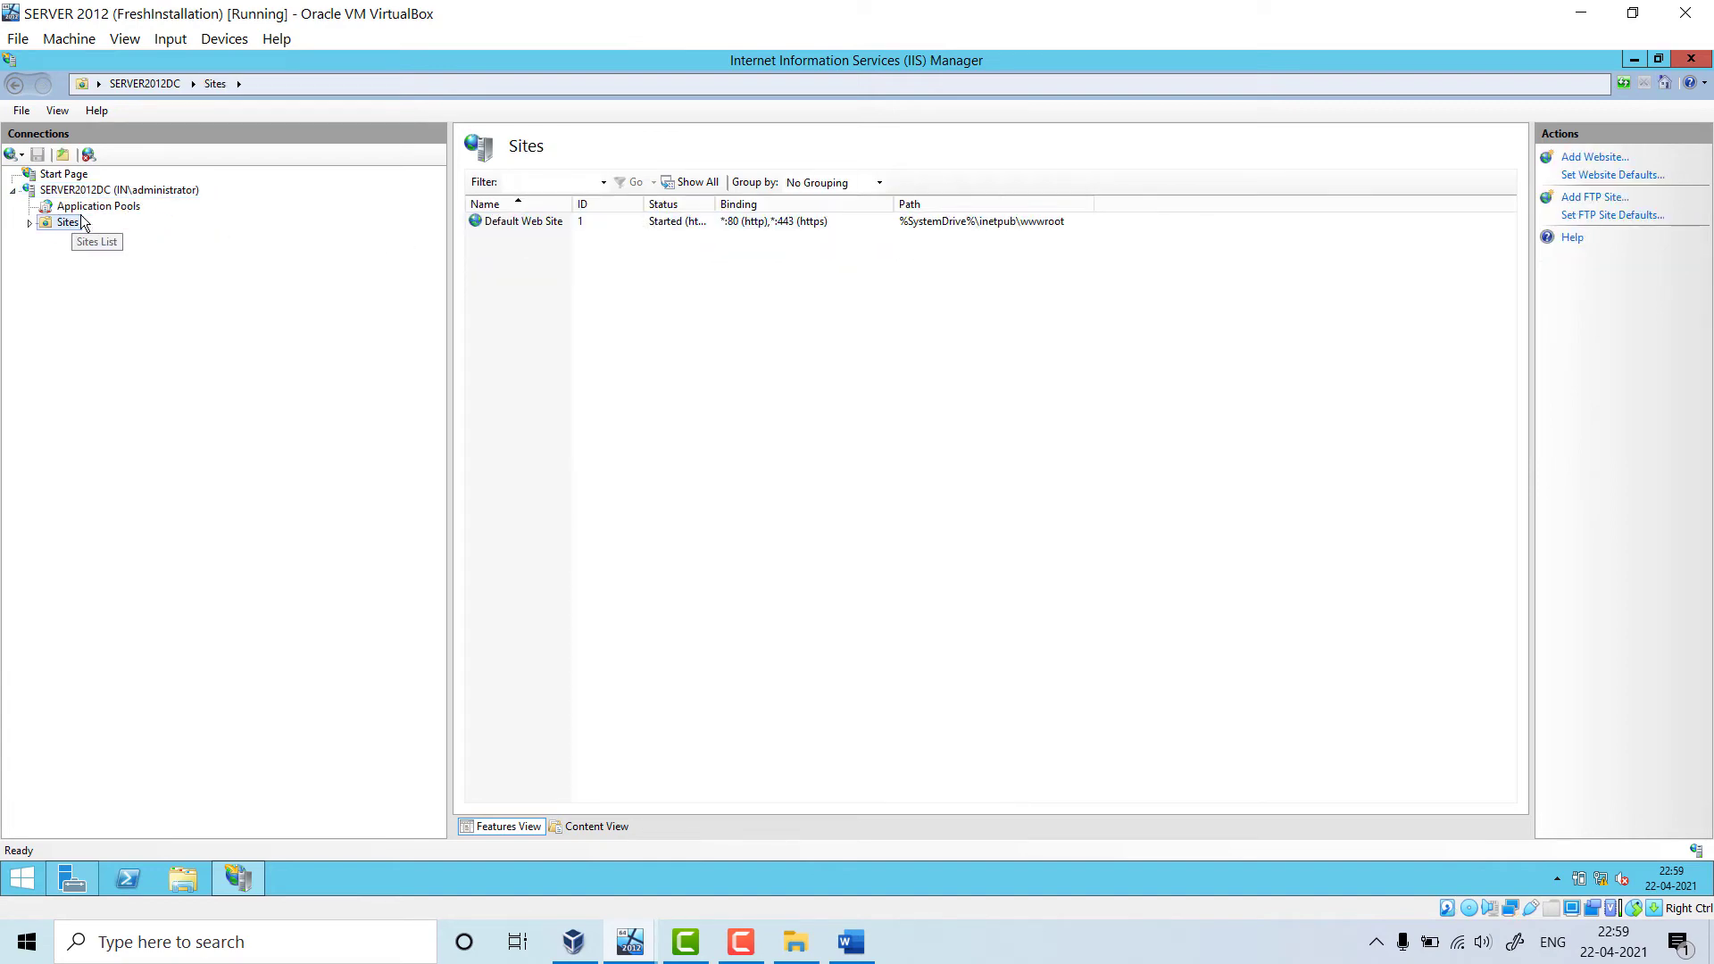
pyautogui.click(160, 190)
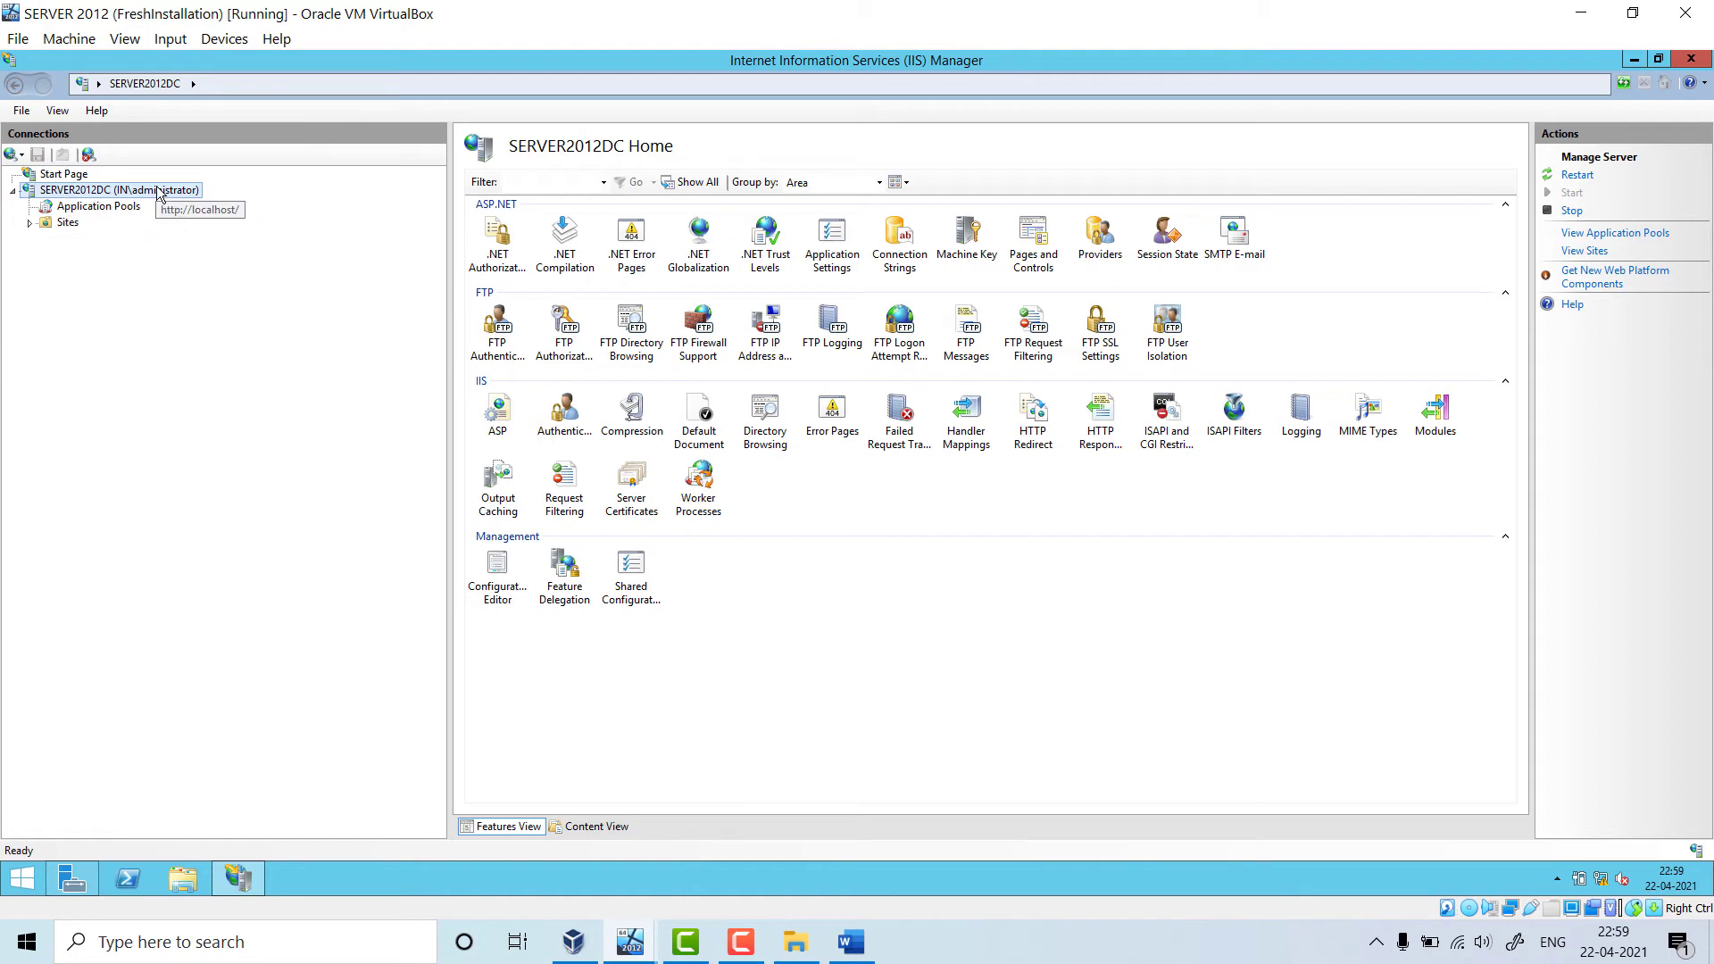
# Start adding an FTP site to SERVER2012DC, named Student, with the desktop's StudentsData folder as its physical path.
pyautogui.rightClick(161, 193)
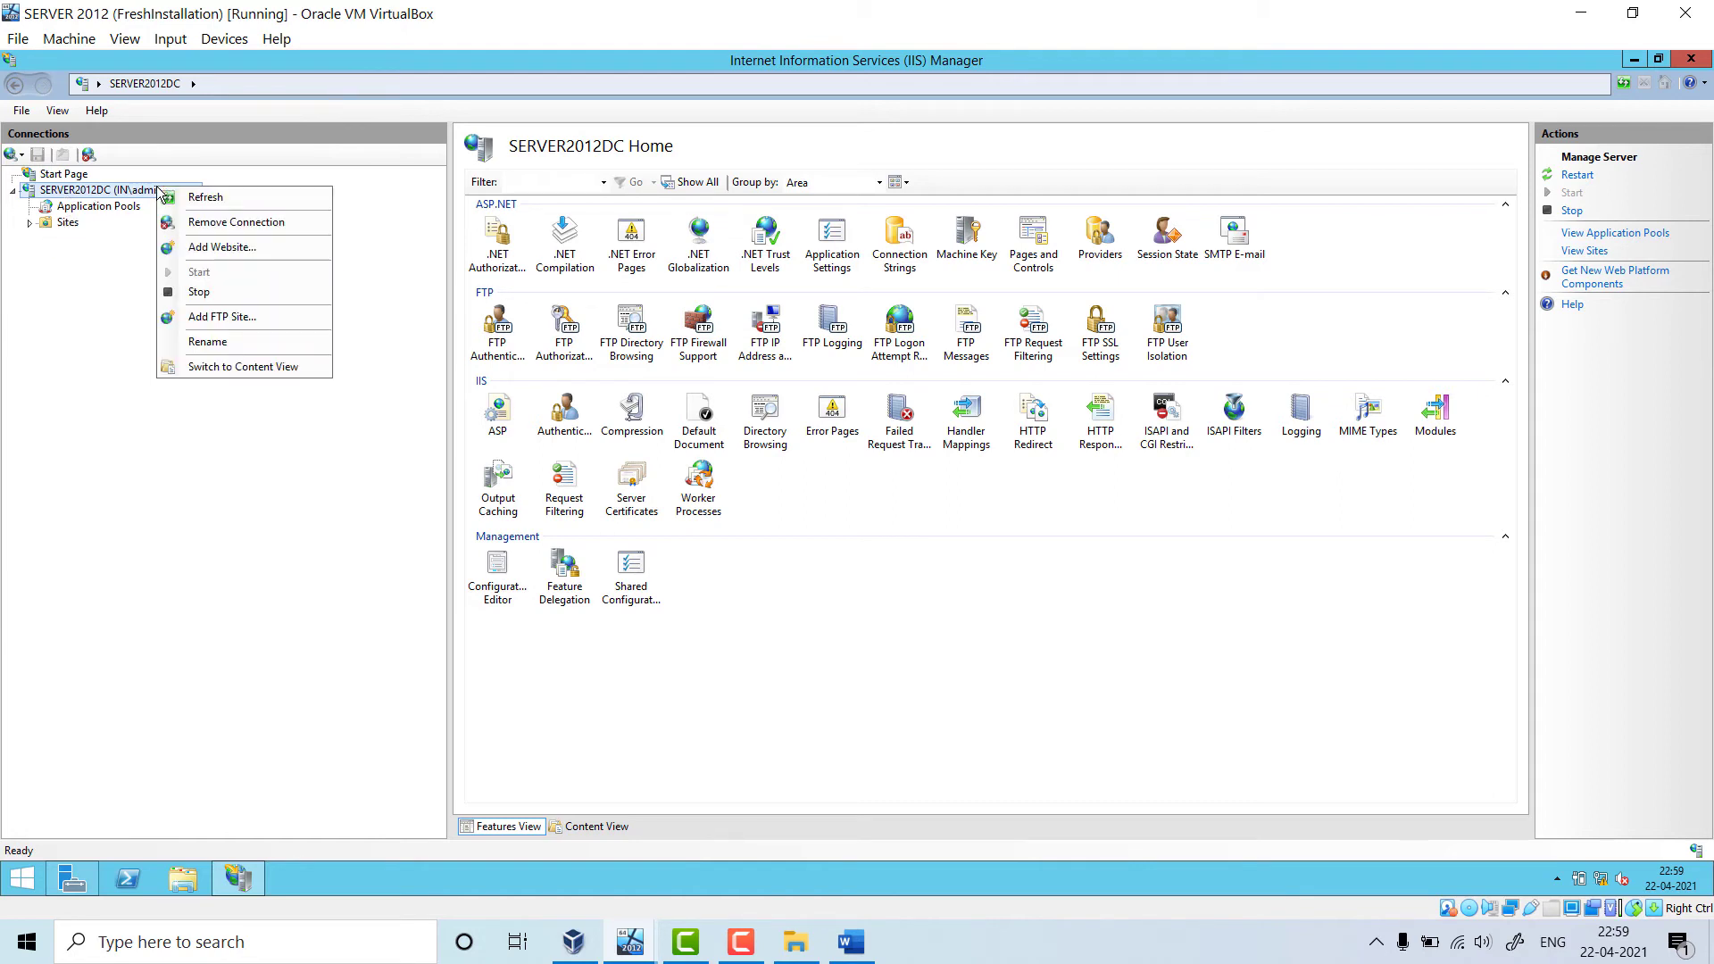
pyautogui.rightClick(122, 197)
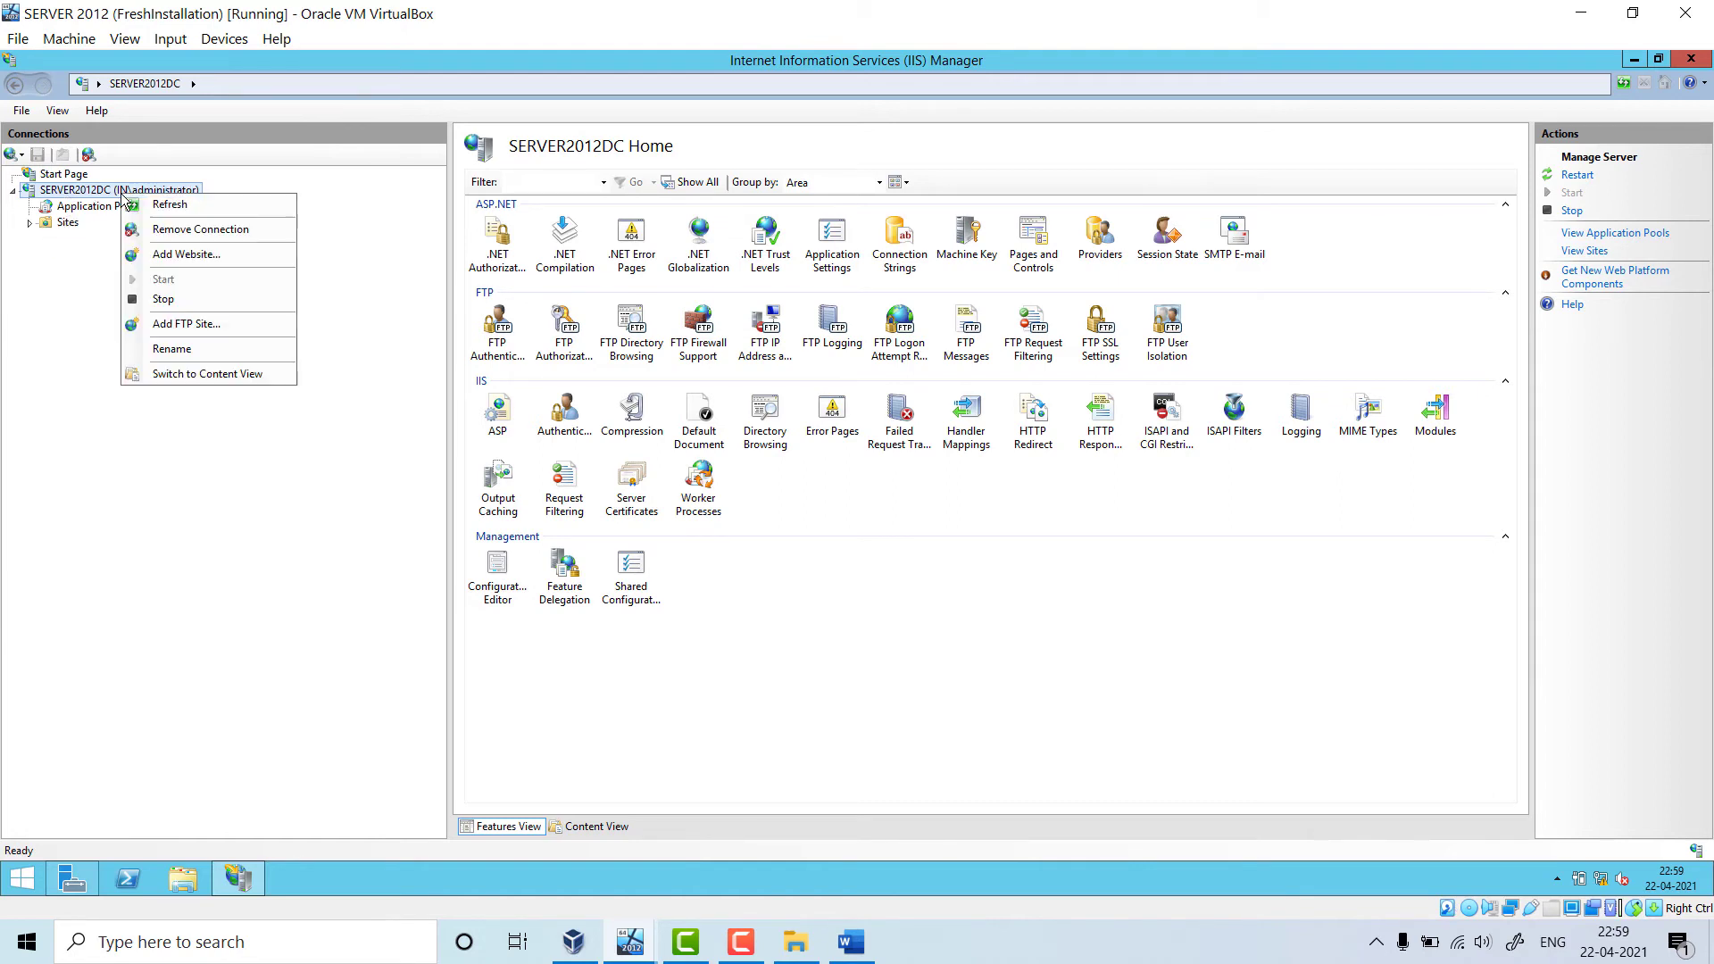
pyautogui.click(218, 333)
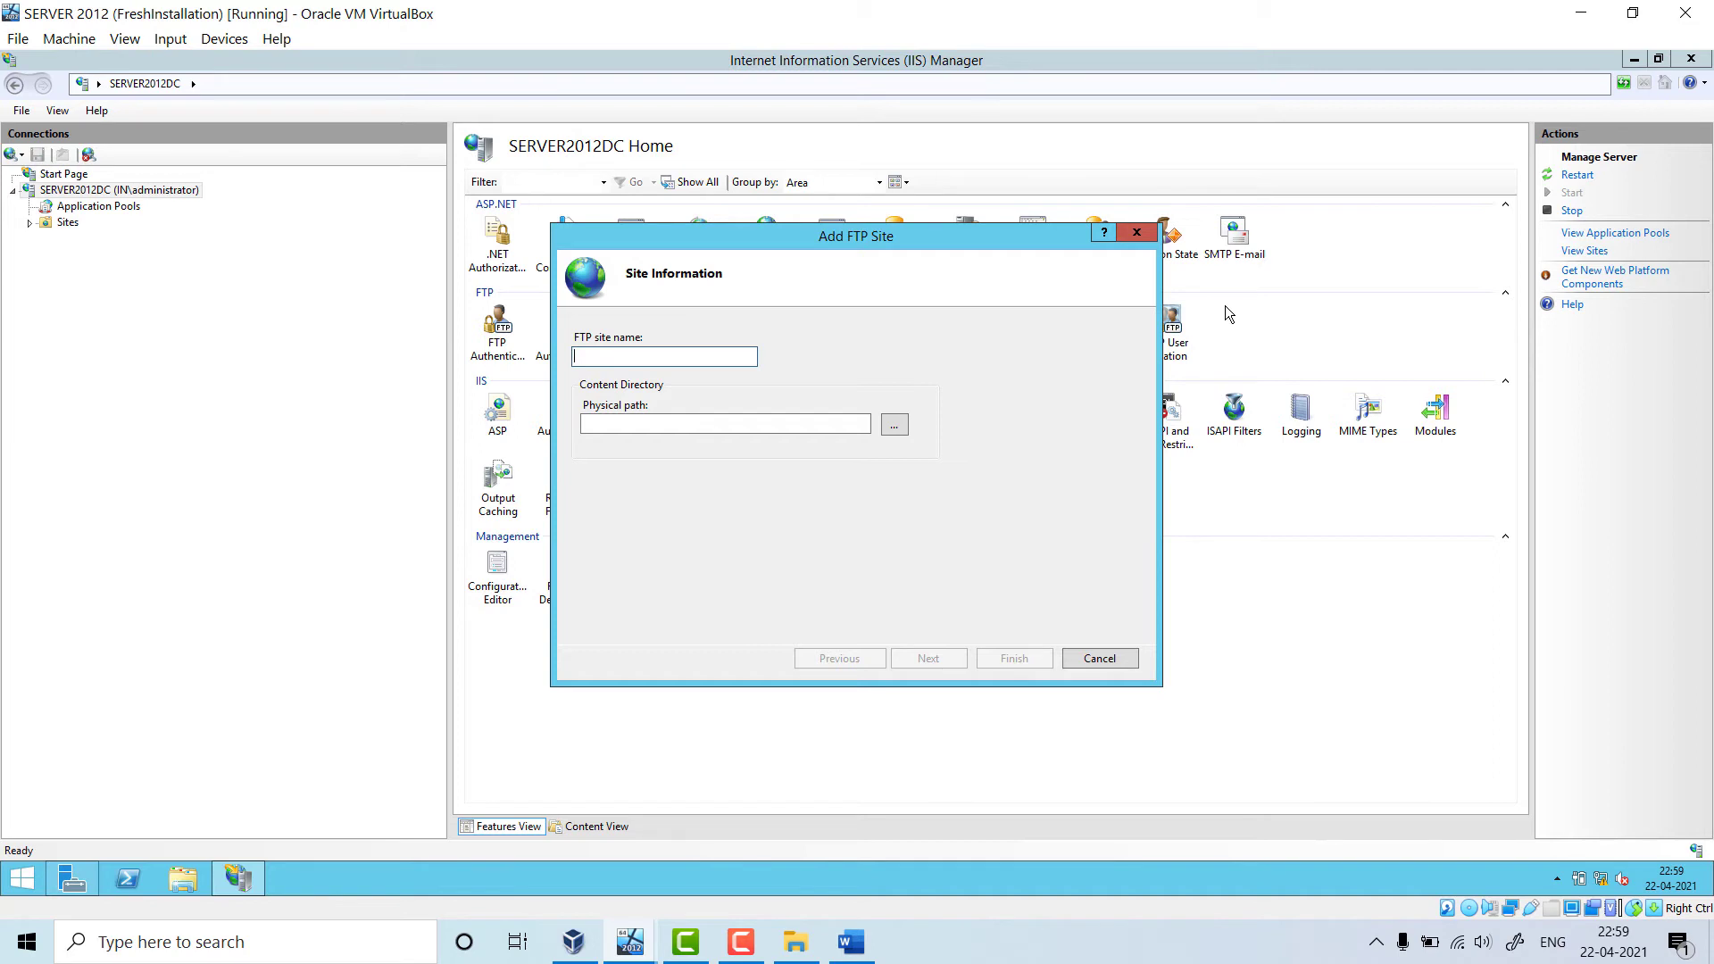
pyautogui.write('Student')
pyautogui.click(895, 426)
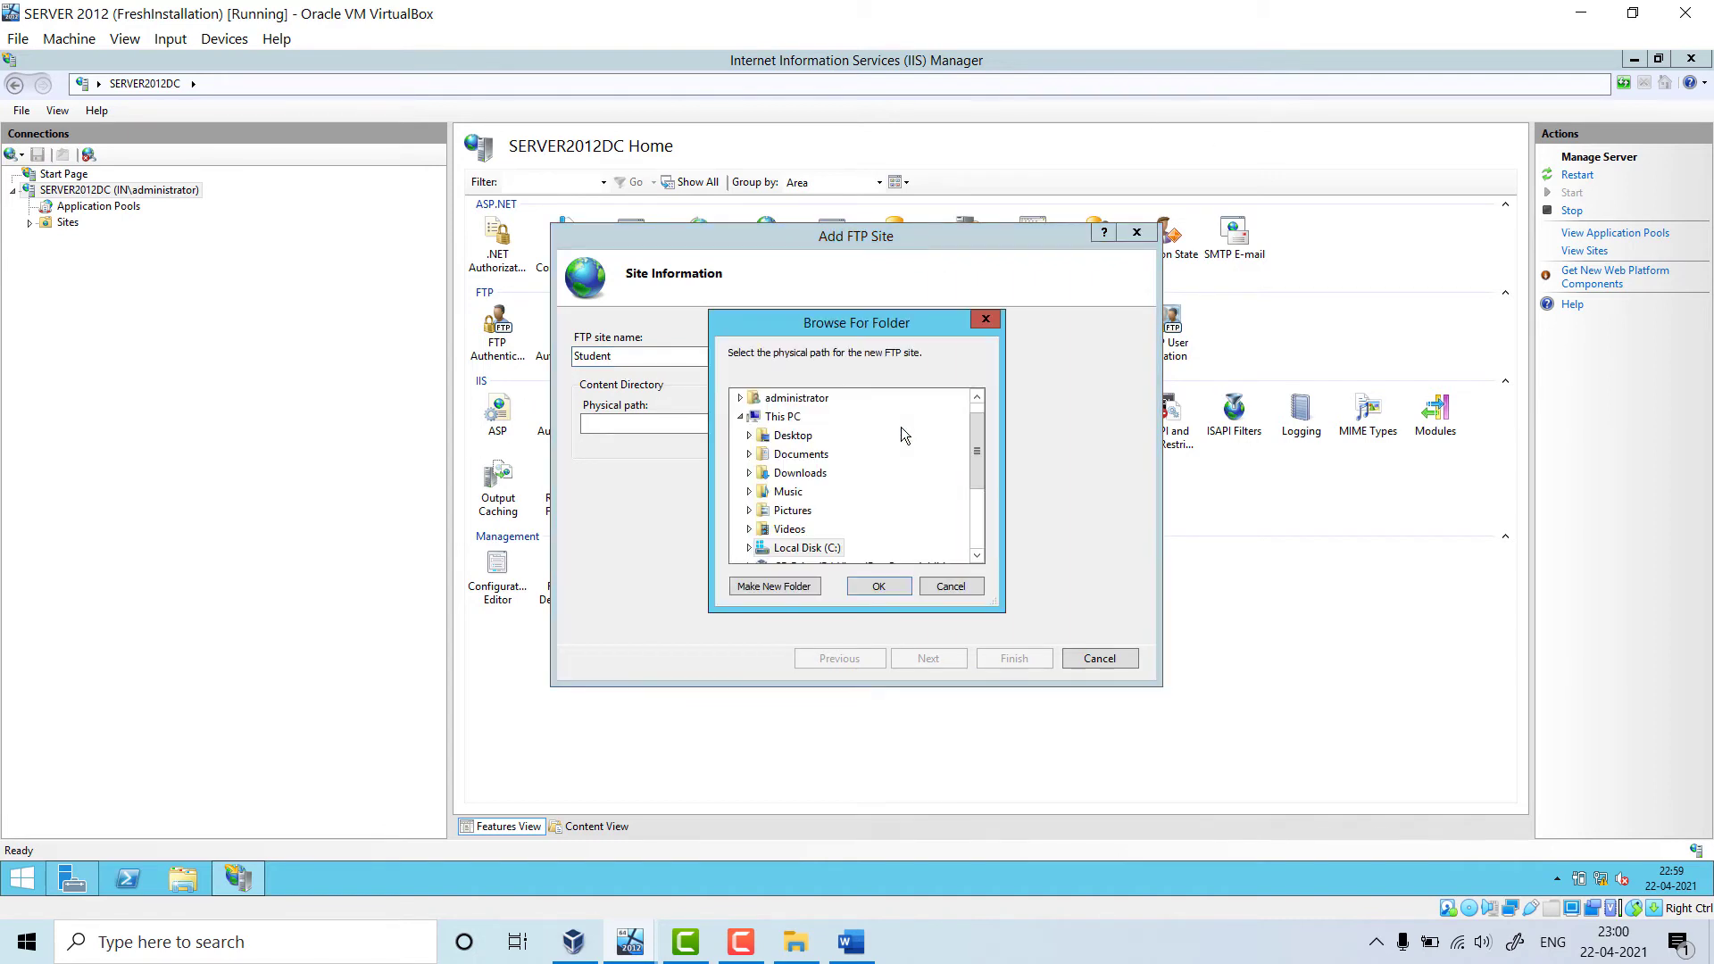
pyautogui.click(792, 436)
pyautogui.doubleClick(793, 435)
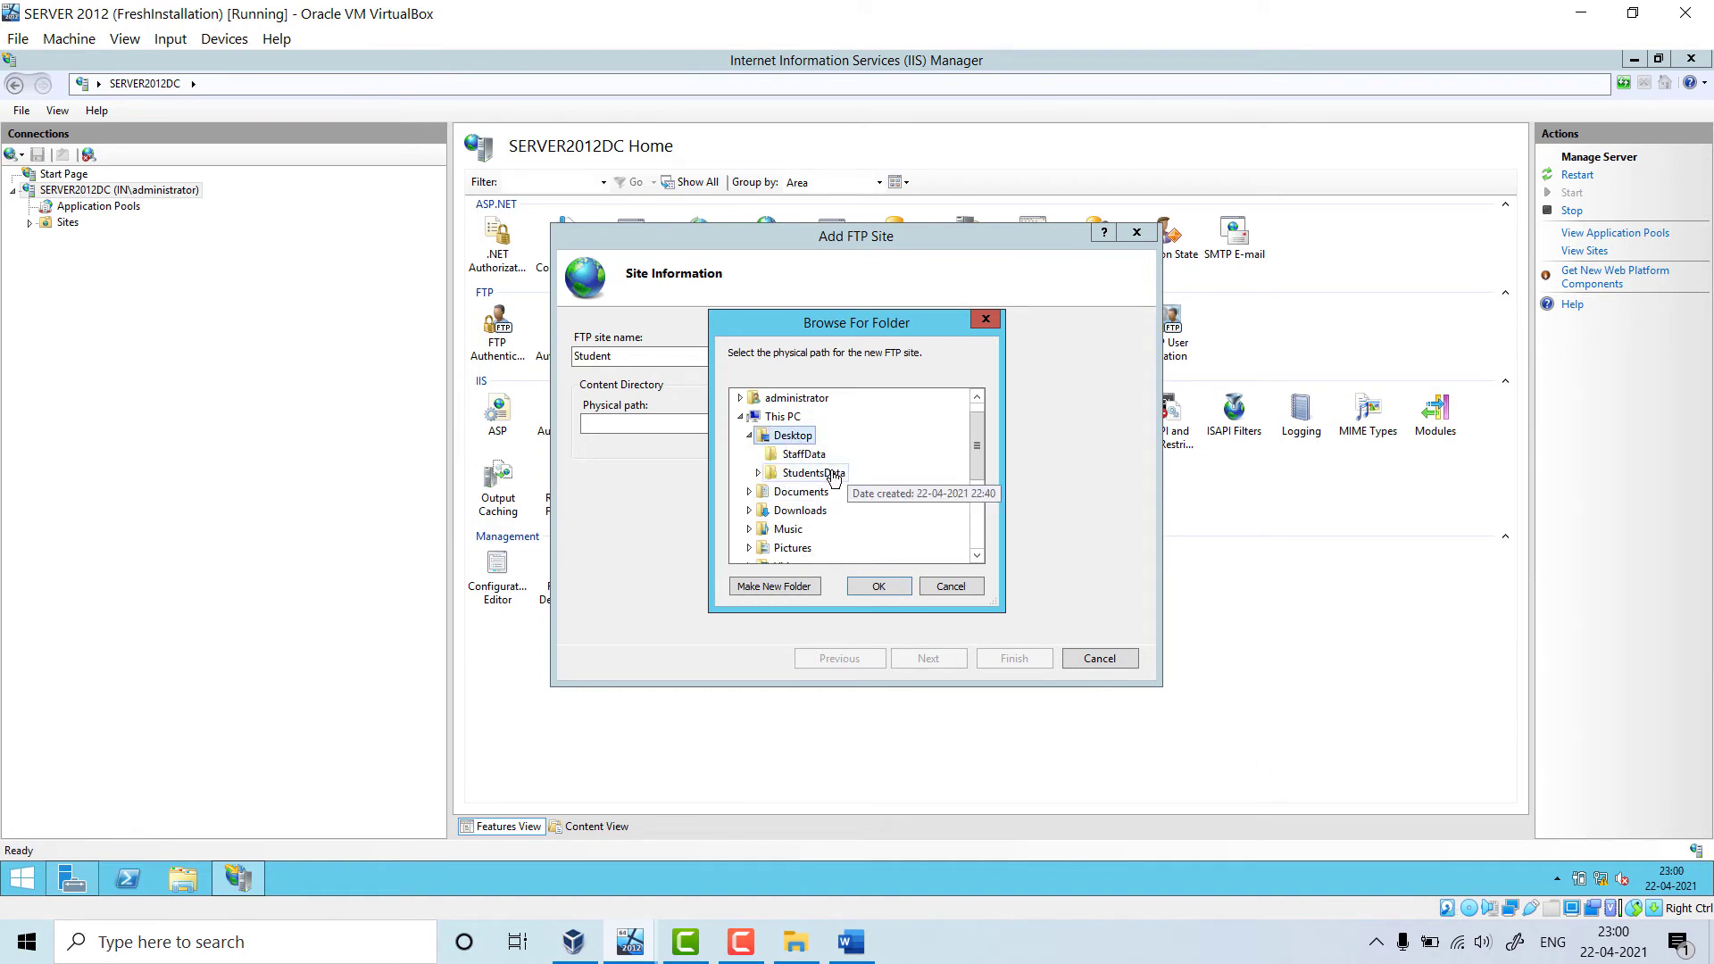
pyautogui.doubleClick(814, 473)
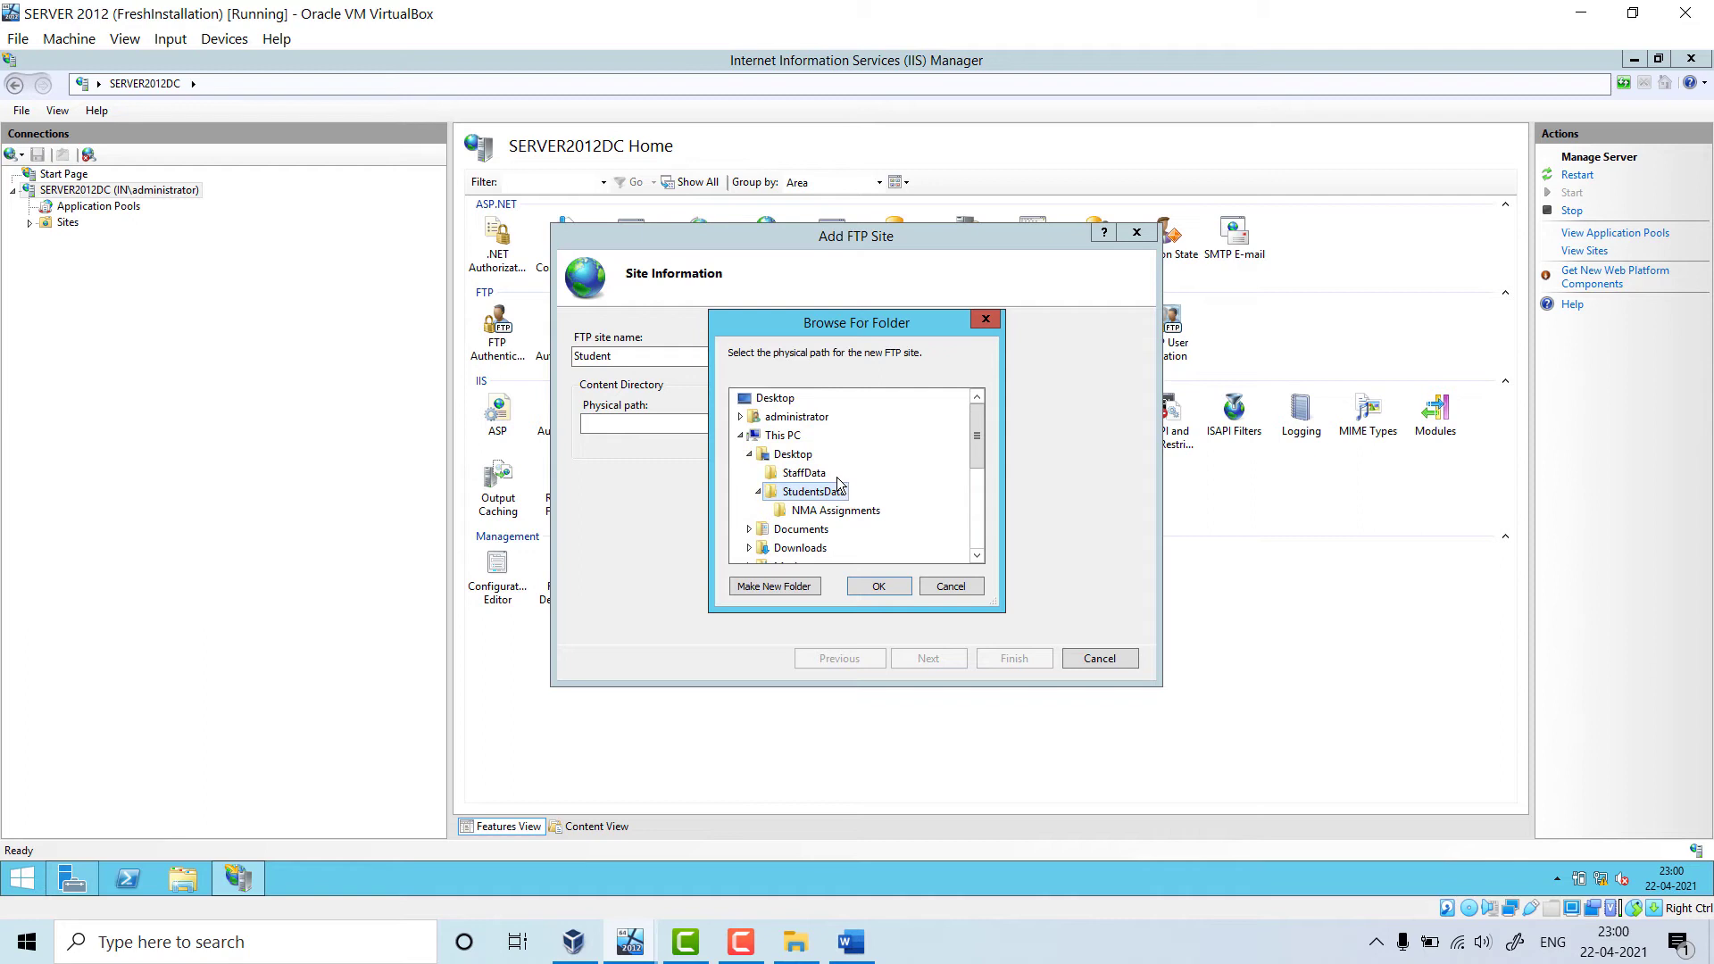
pyautogui.click(879, 587)
pyautogui.moveTo(809, 423); pyautogui.dragTo(562, 427)
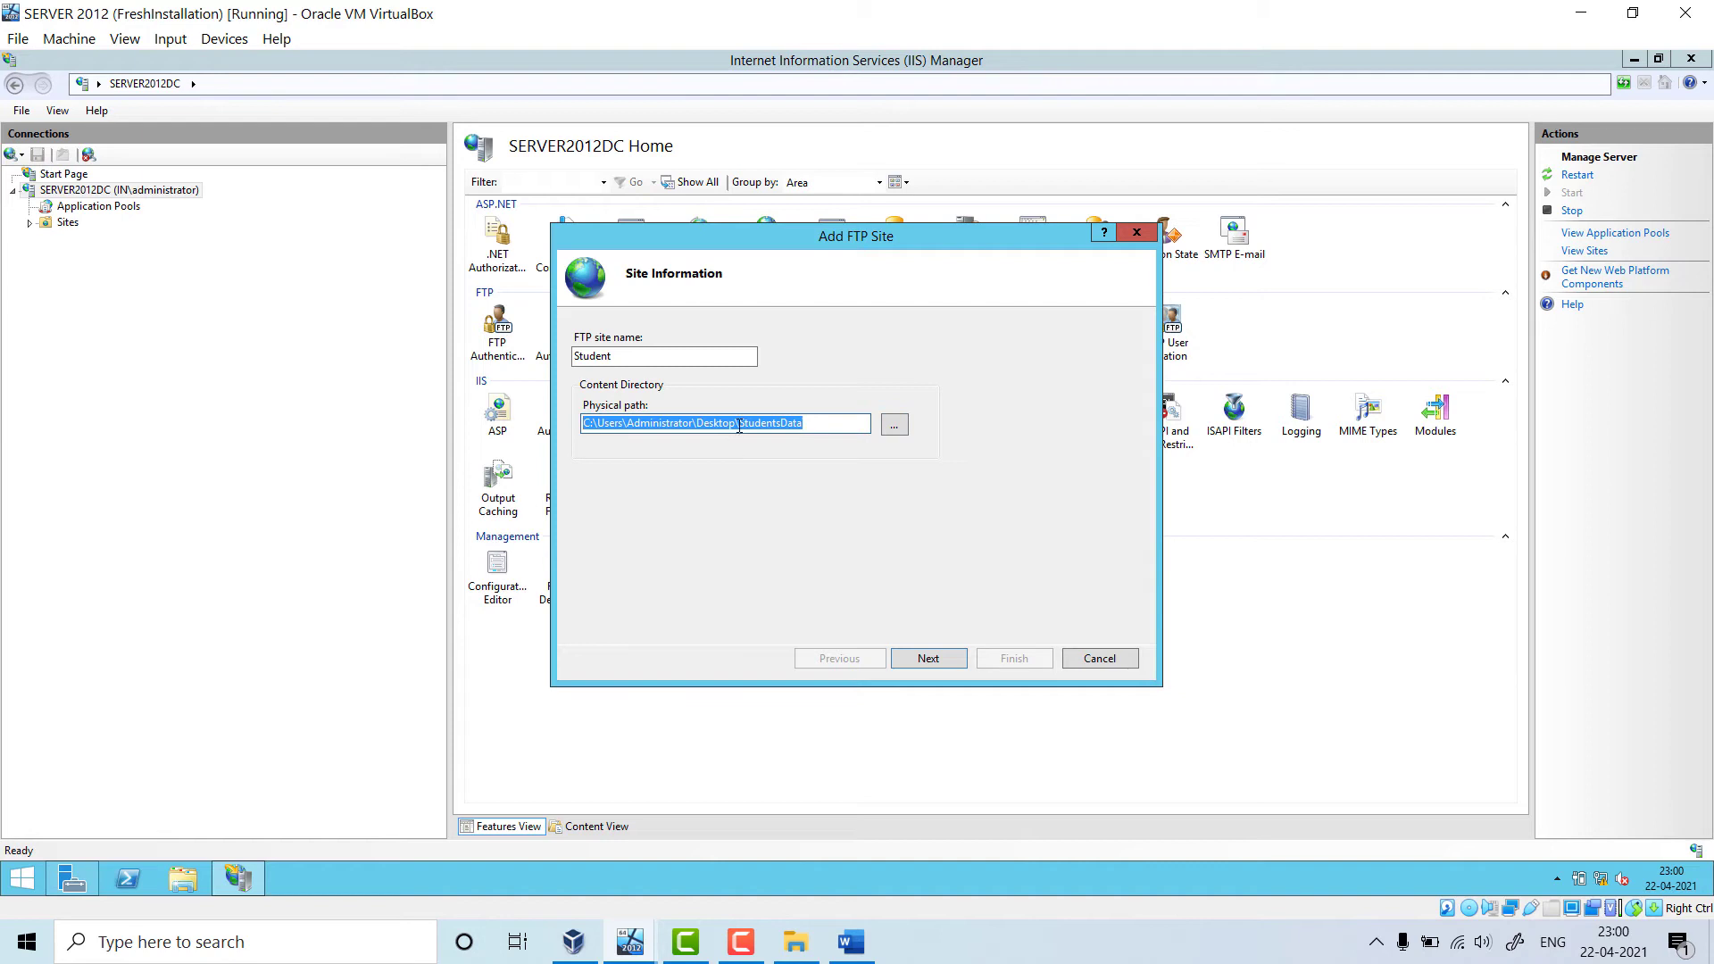
pyautogui.click(926, 659)
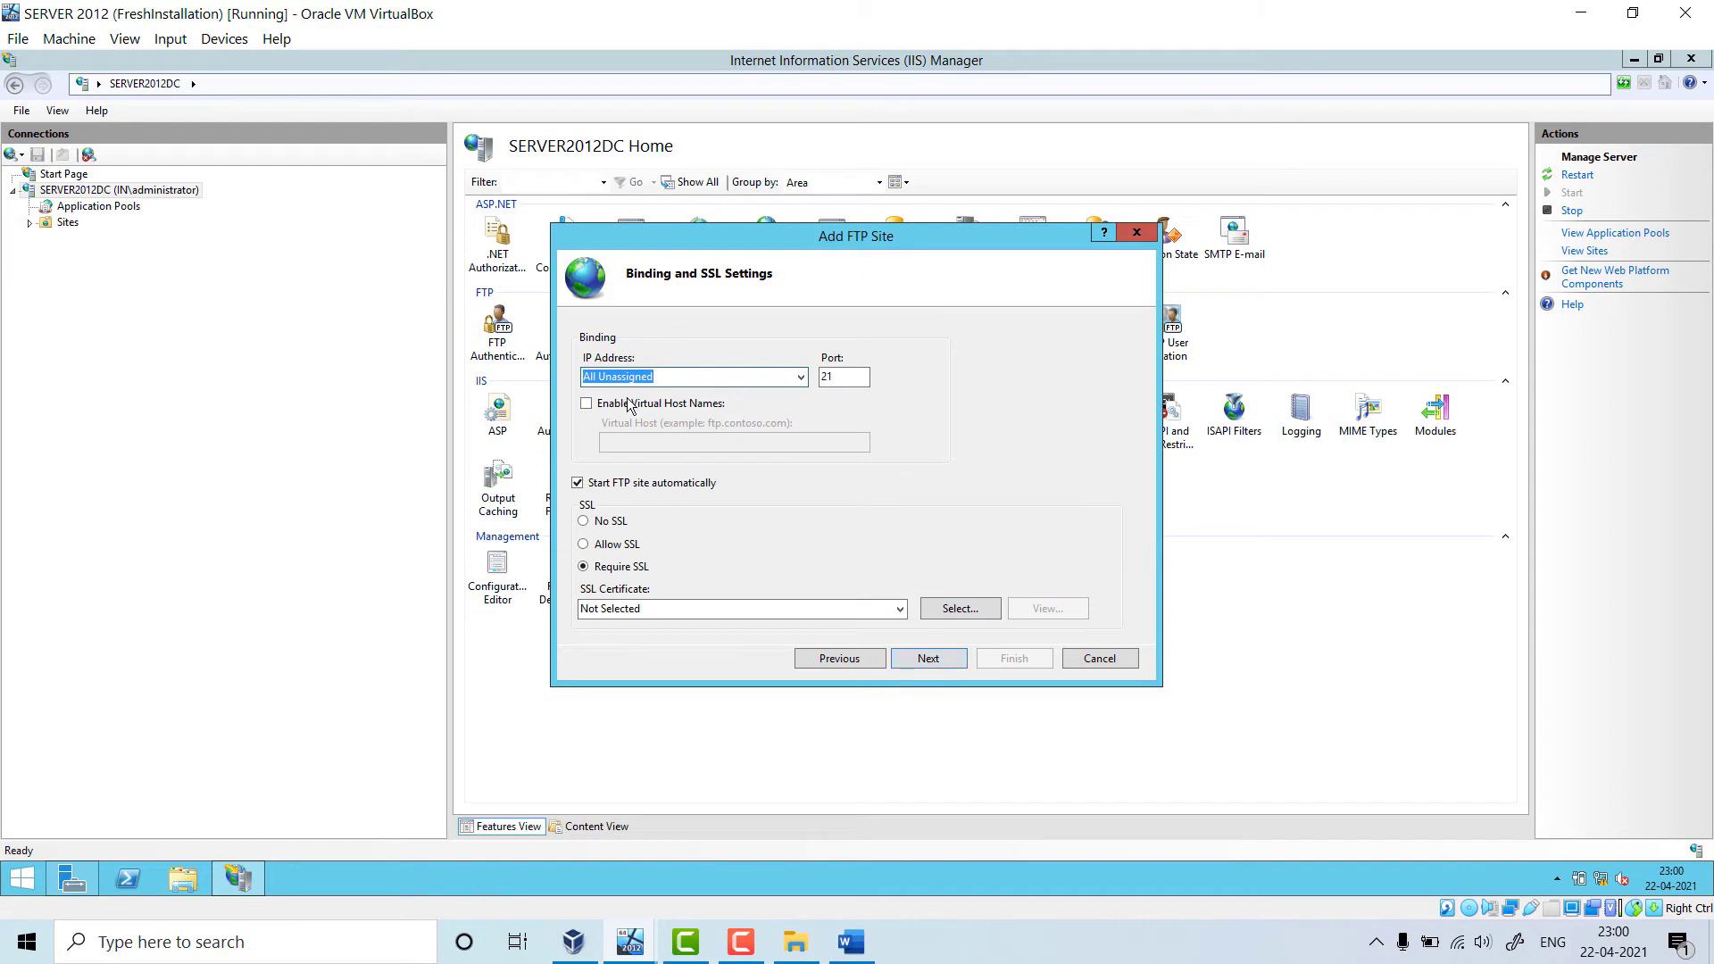
# Bind the new FTP site to IP address 192.168.8.1 on port 21 with No SSL, and continue to the authentication settings.
pyautogui.click(801, 382)
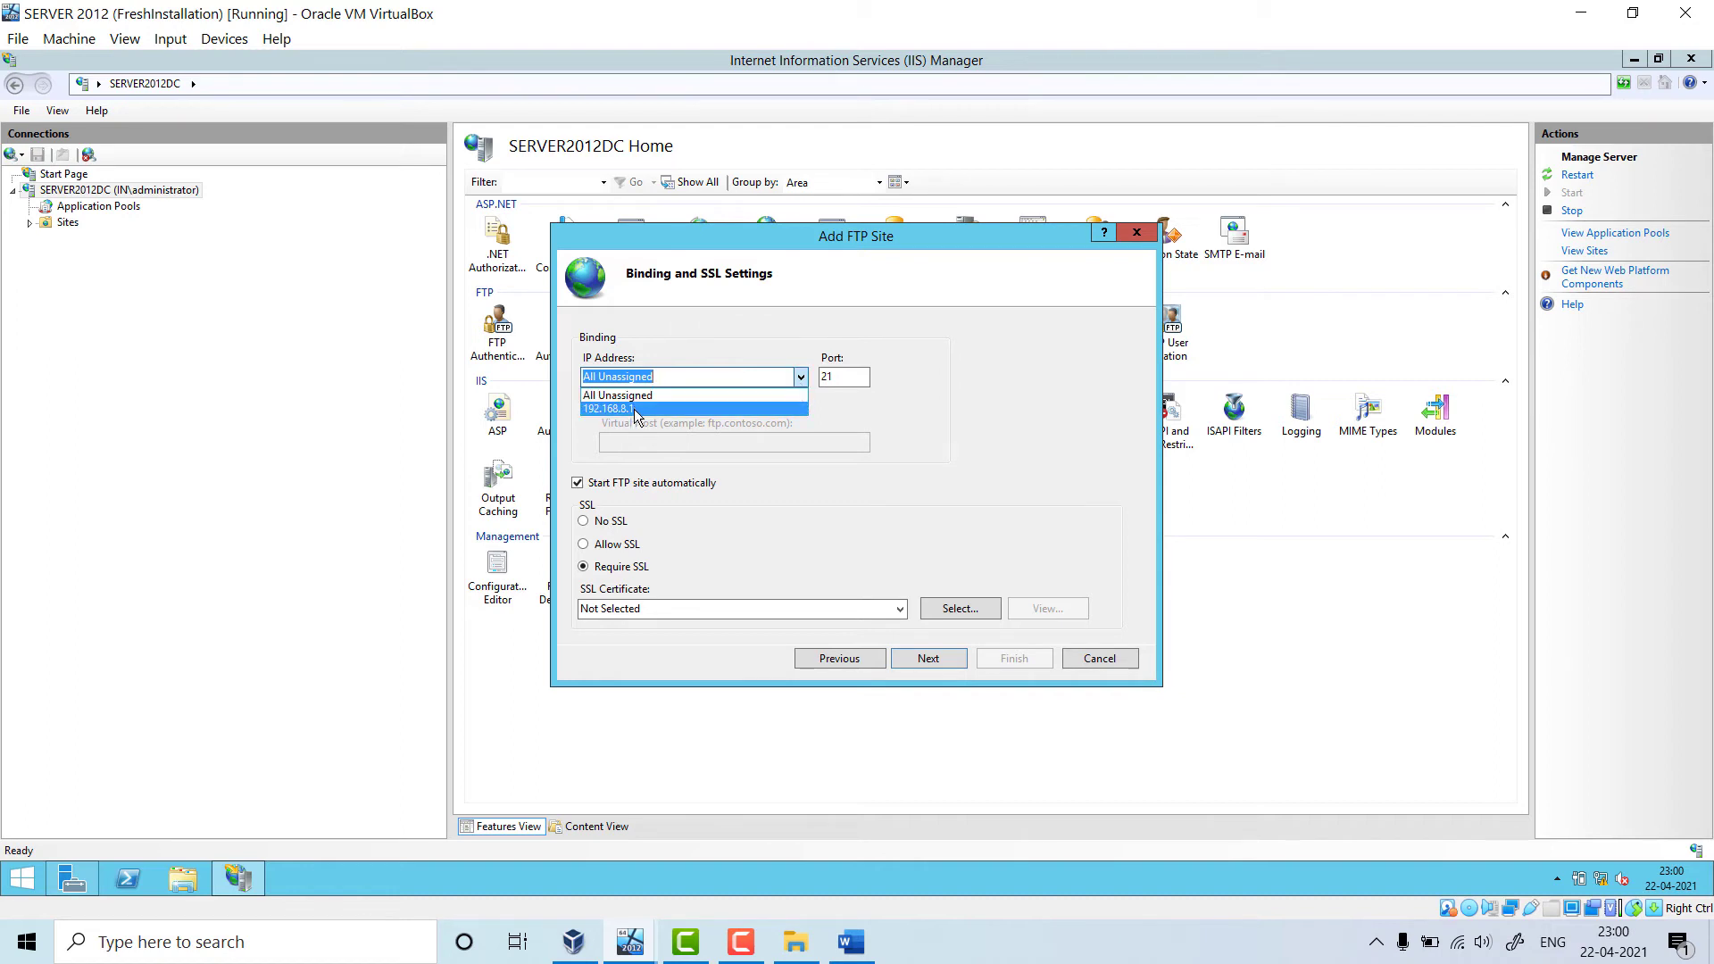
pyautogui.click(635, 409)
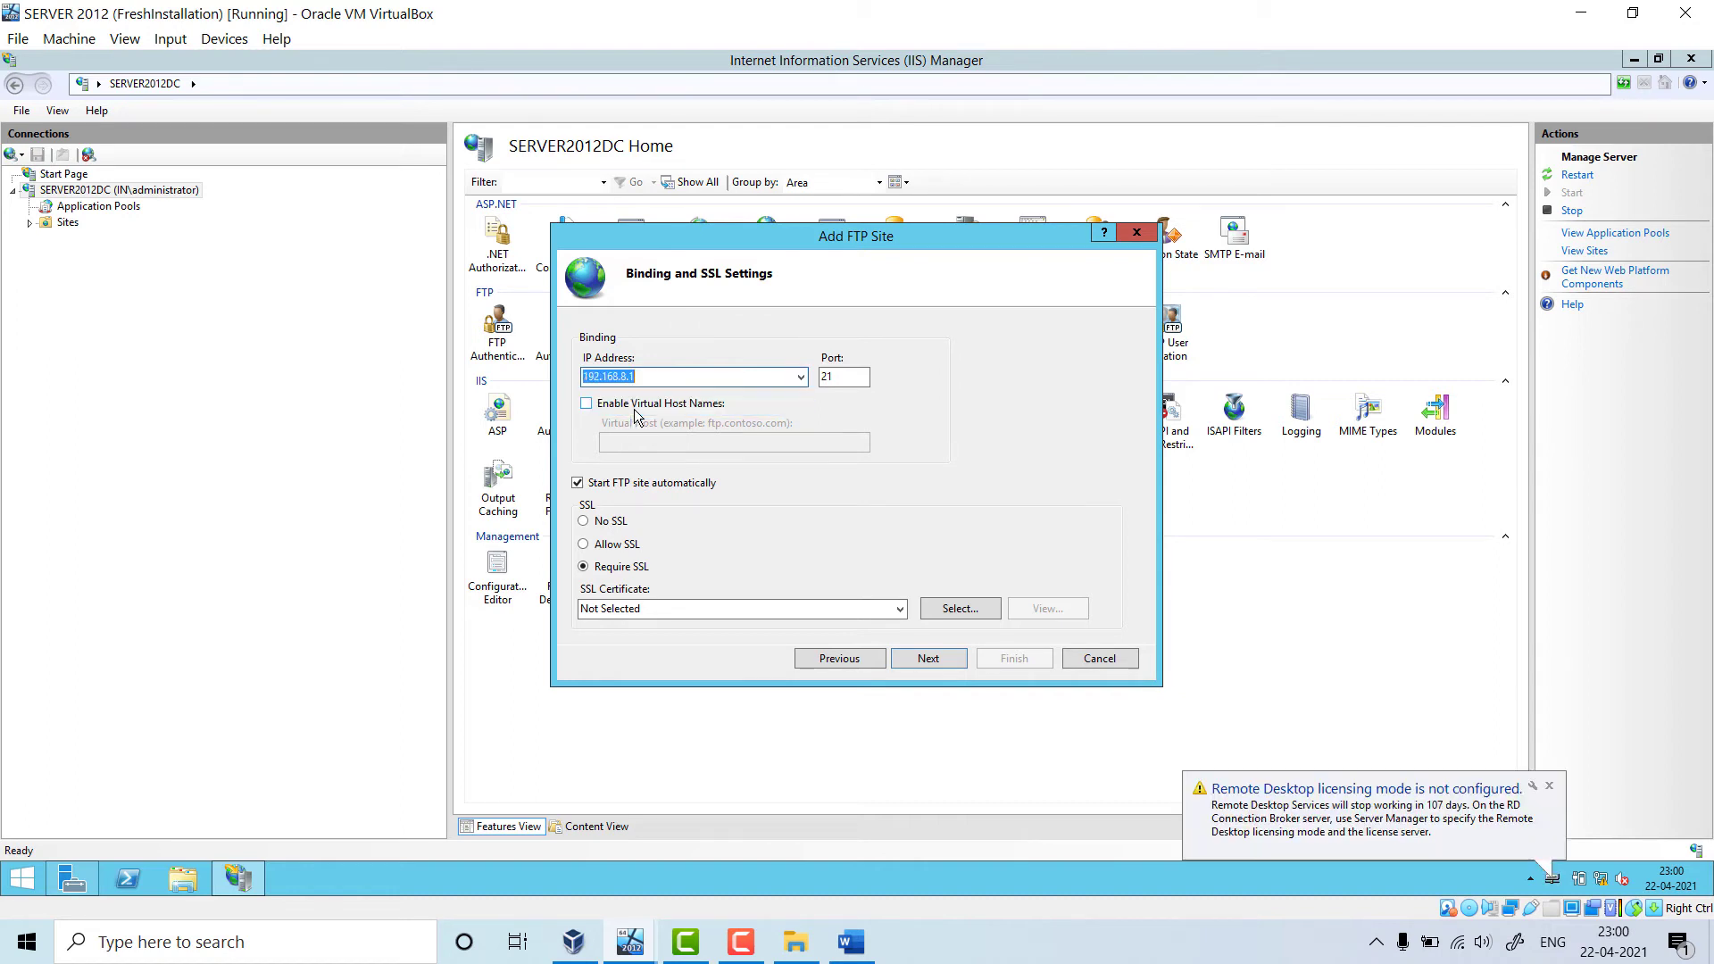
pyautogui.click(1549, 785)
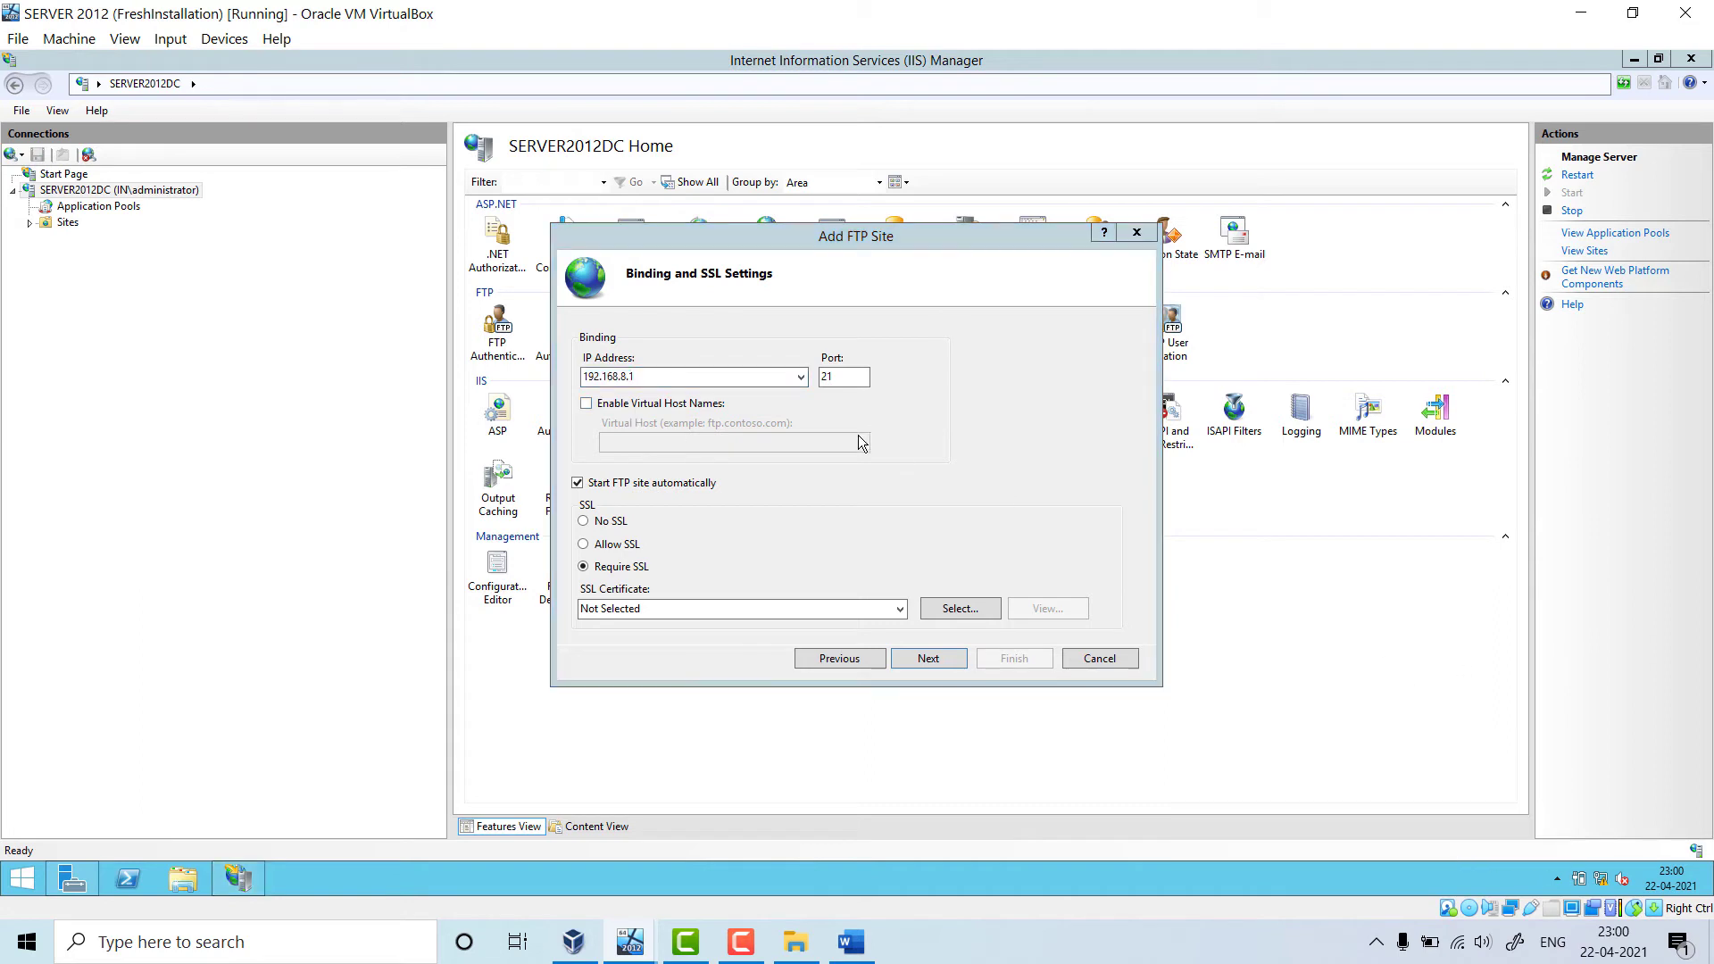
pyautogui.click(838, 375)
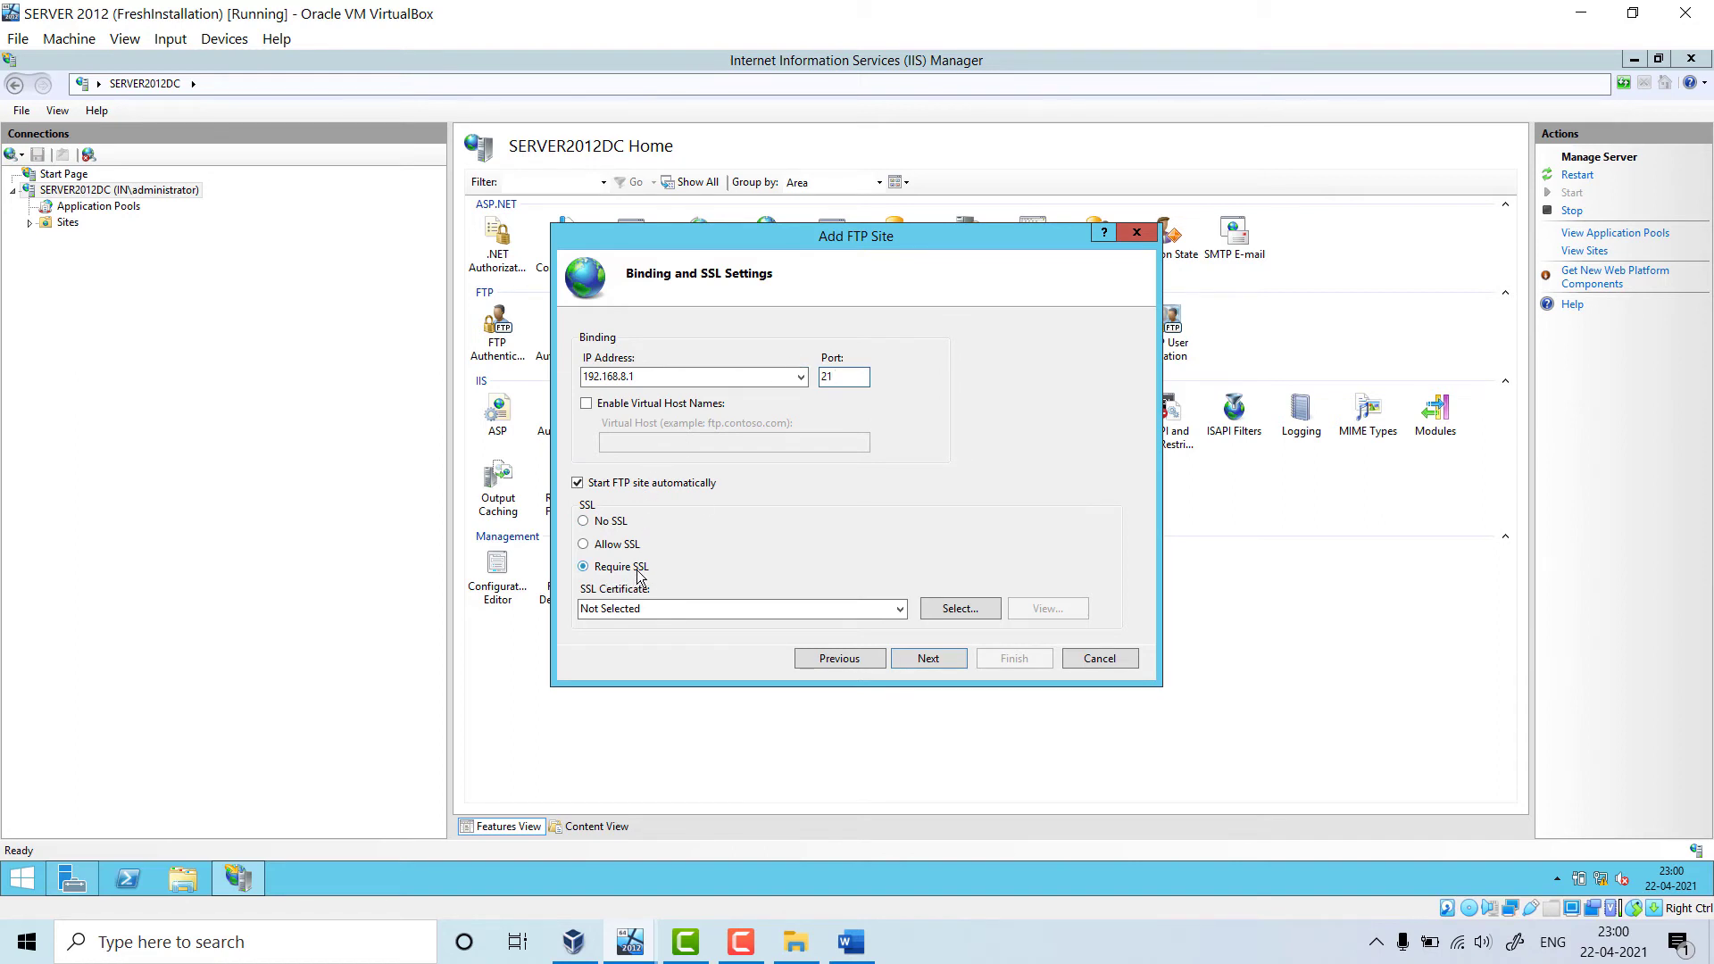
pyautogui.click(585, 522)
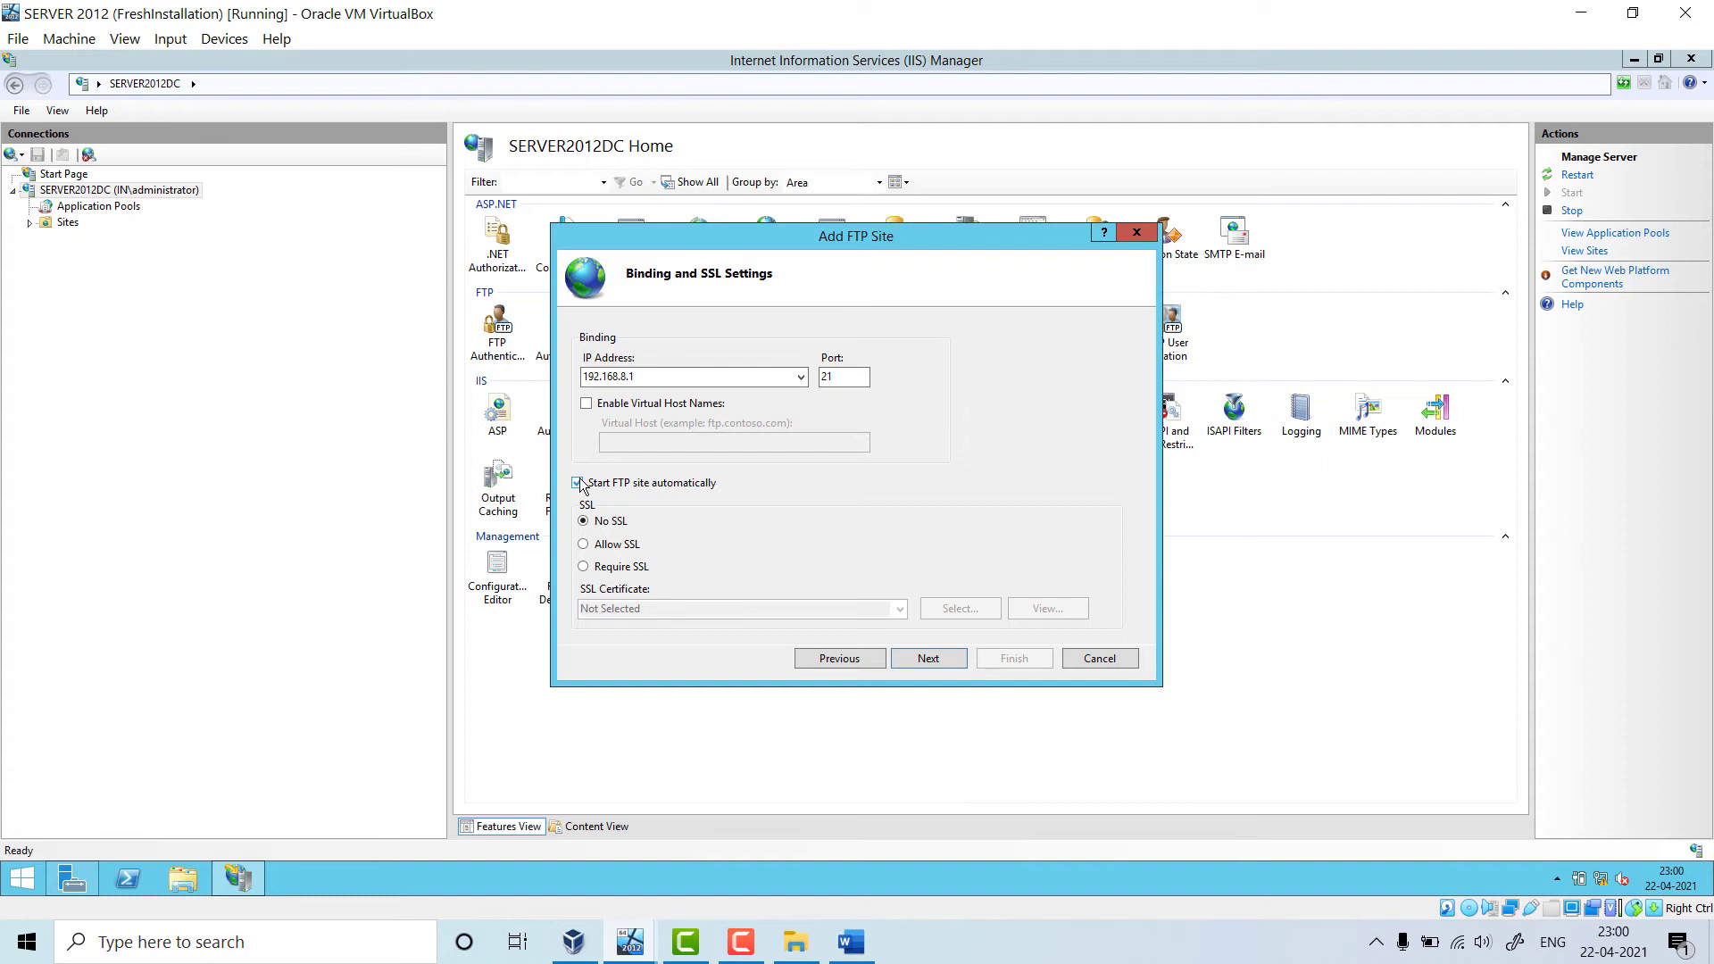
pyautogui.click(954, 667)
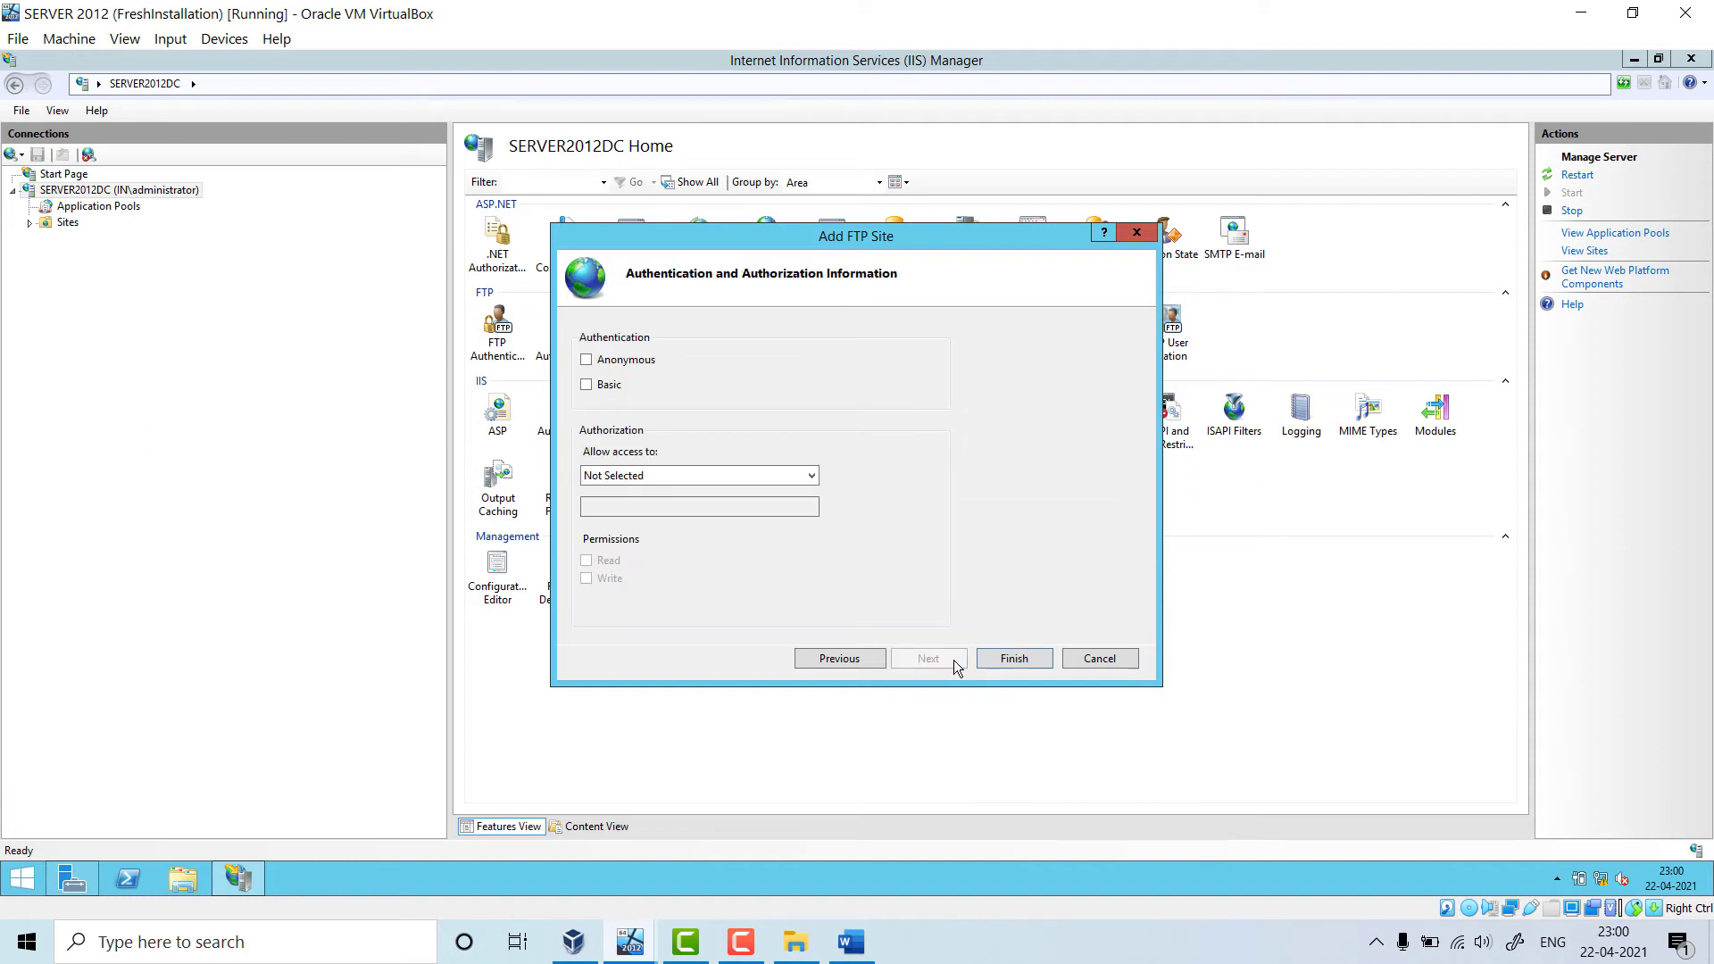
# Enable Basic authentication, grant Read permission to the user group StudentData, and finish creating the FTP site.
pyautogui.click(611, 388)
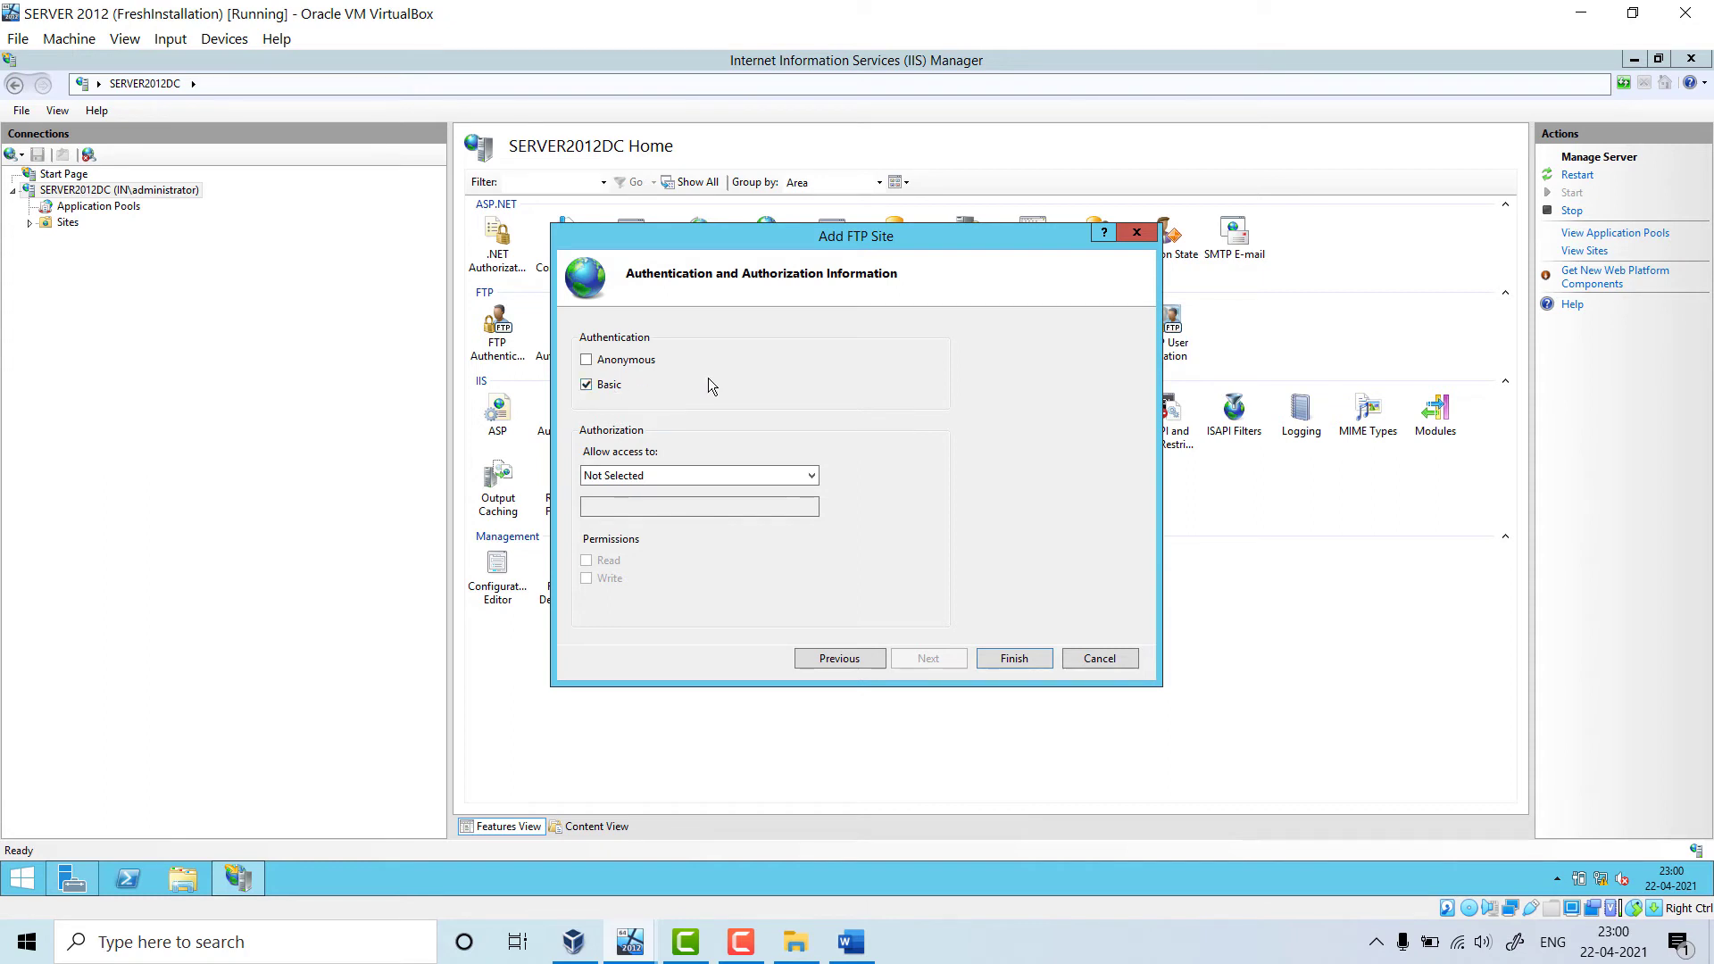
pyautogui.click(734, 473)
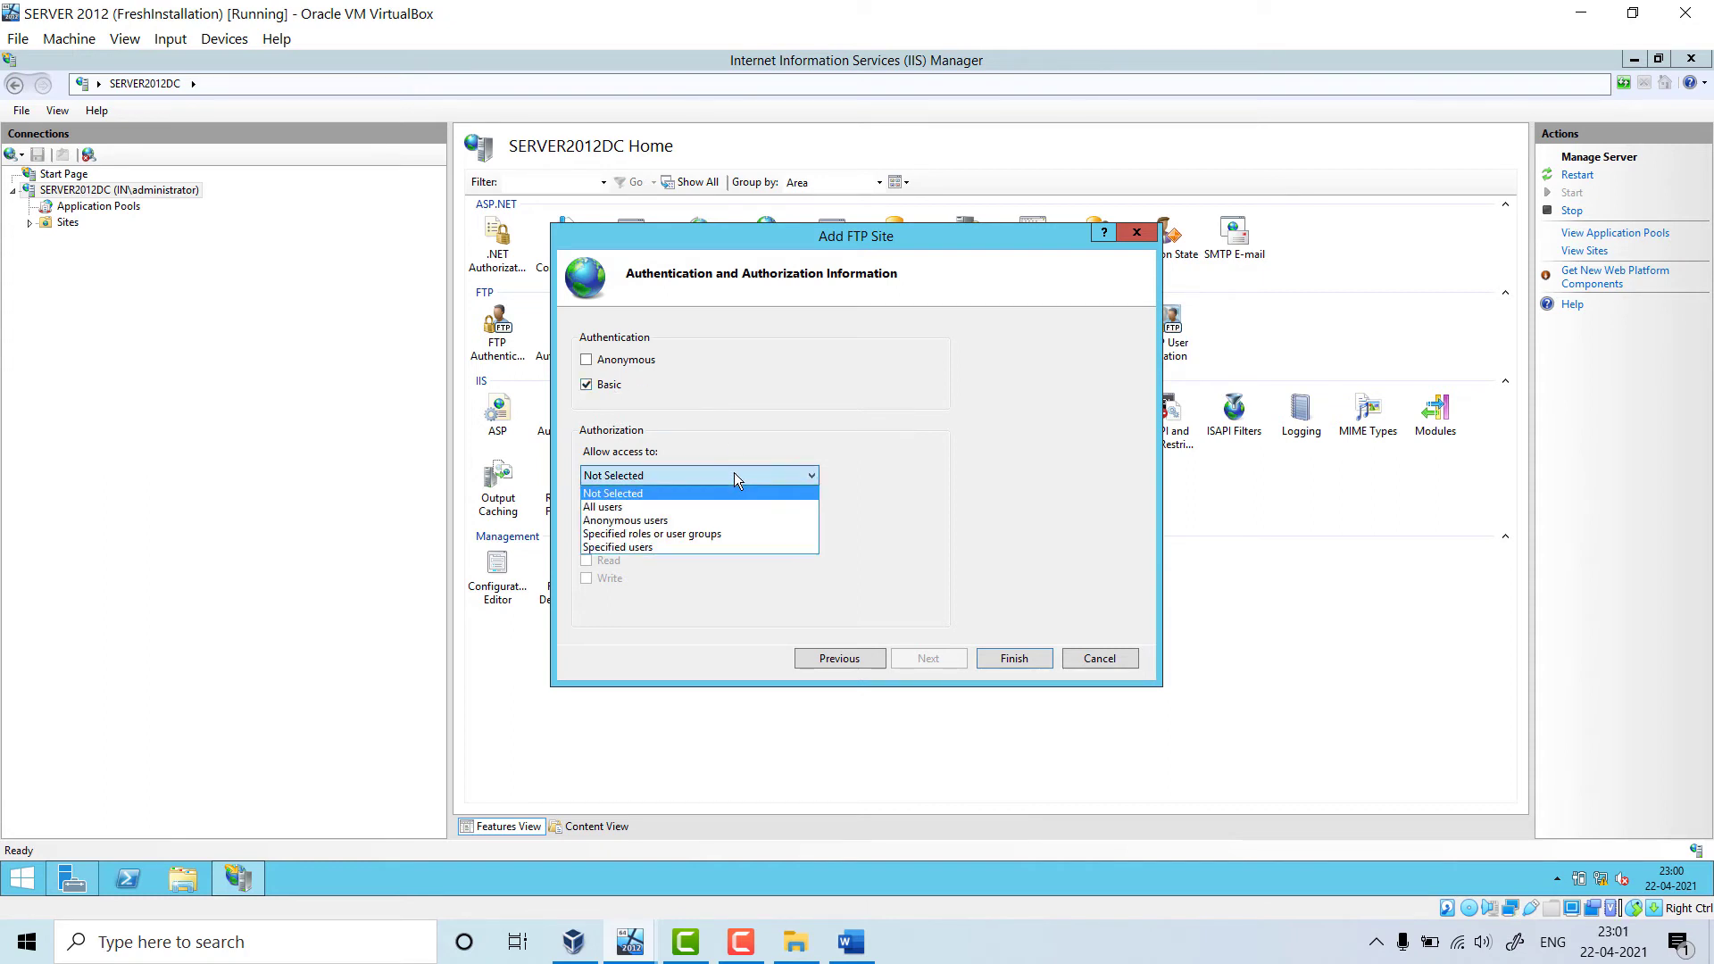
pyautogui.click(674, 534)
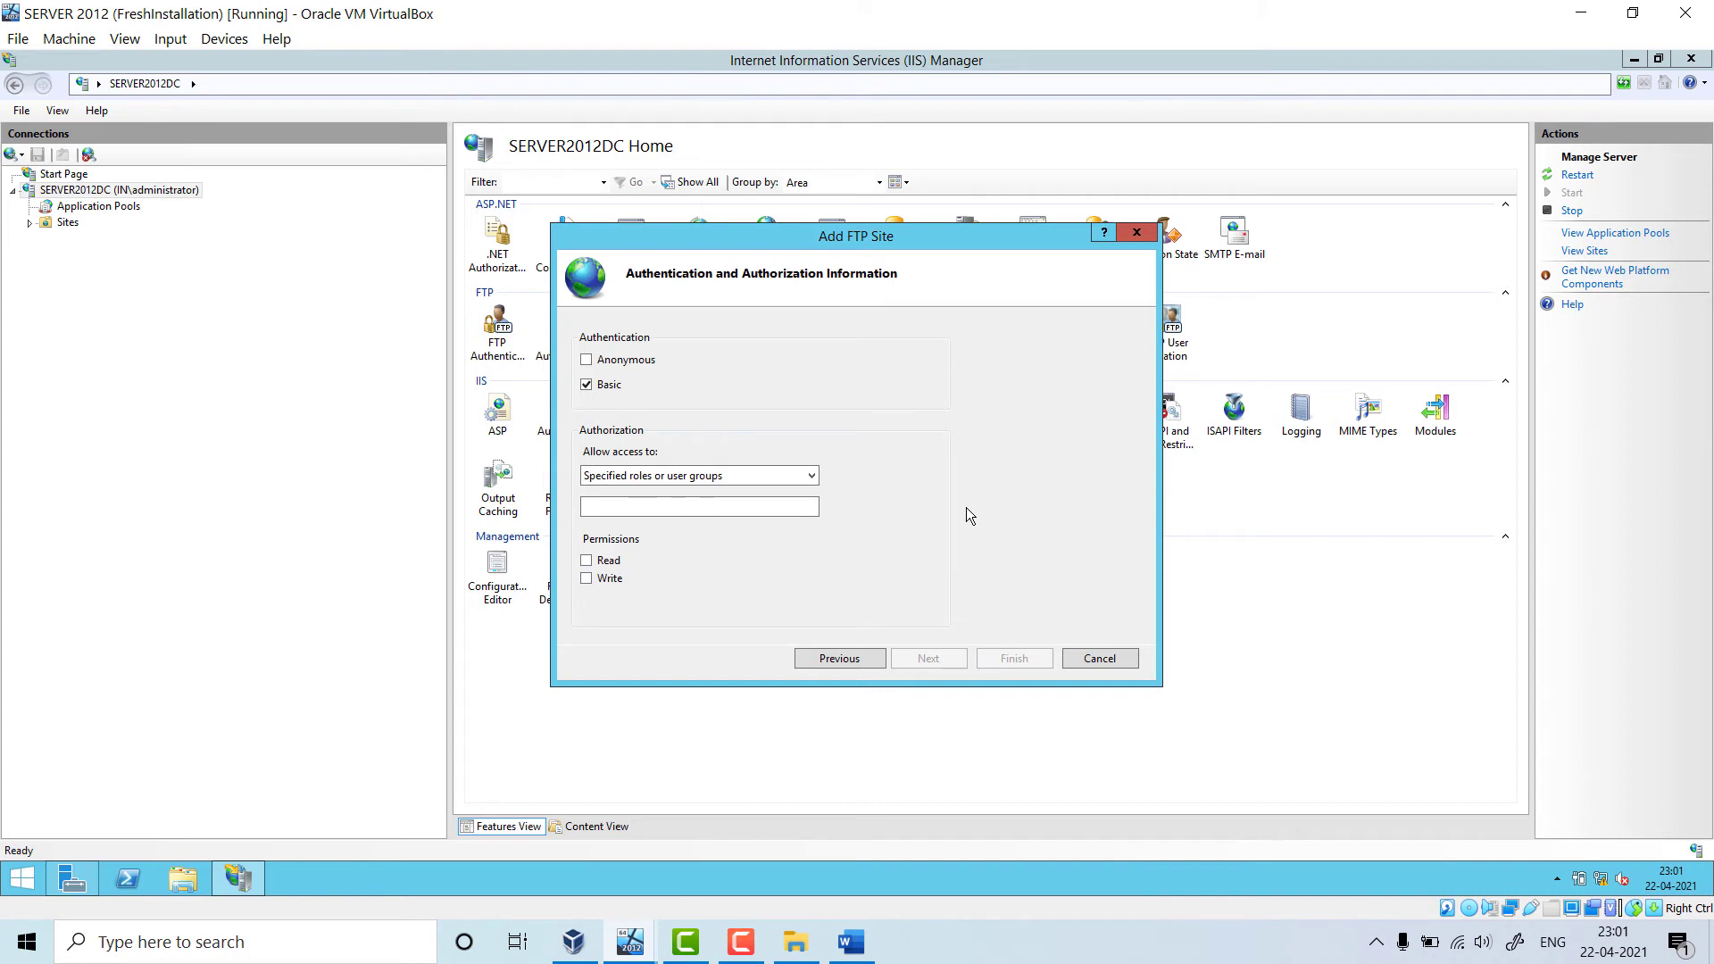
pyautogui.click(742, 482)
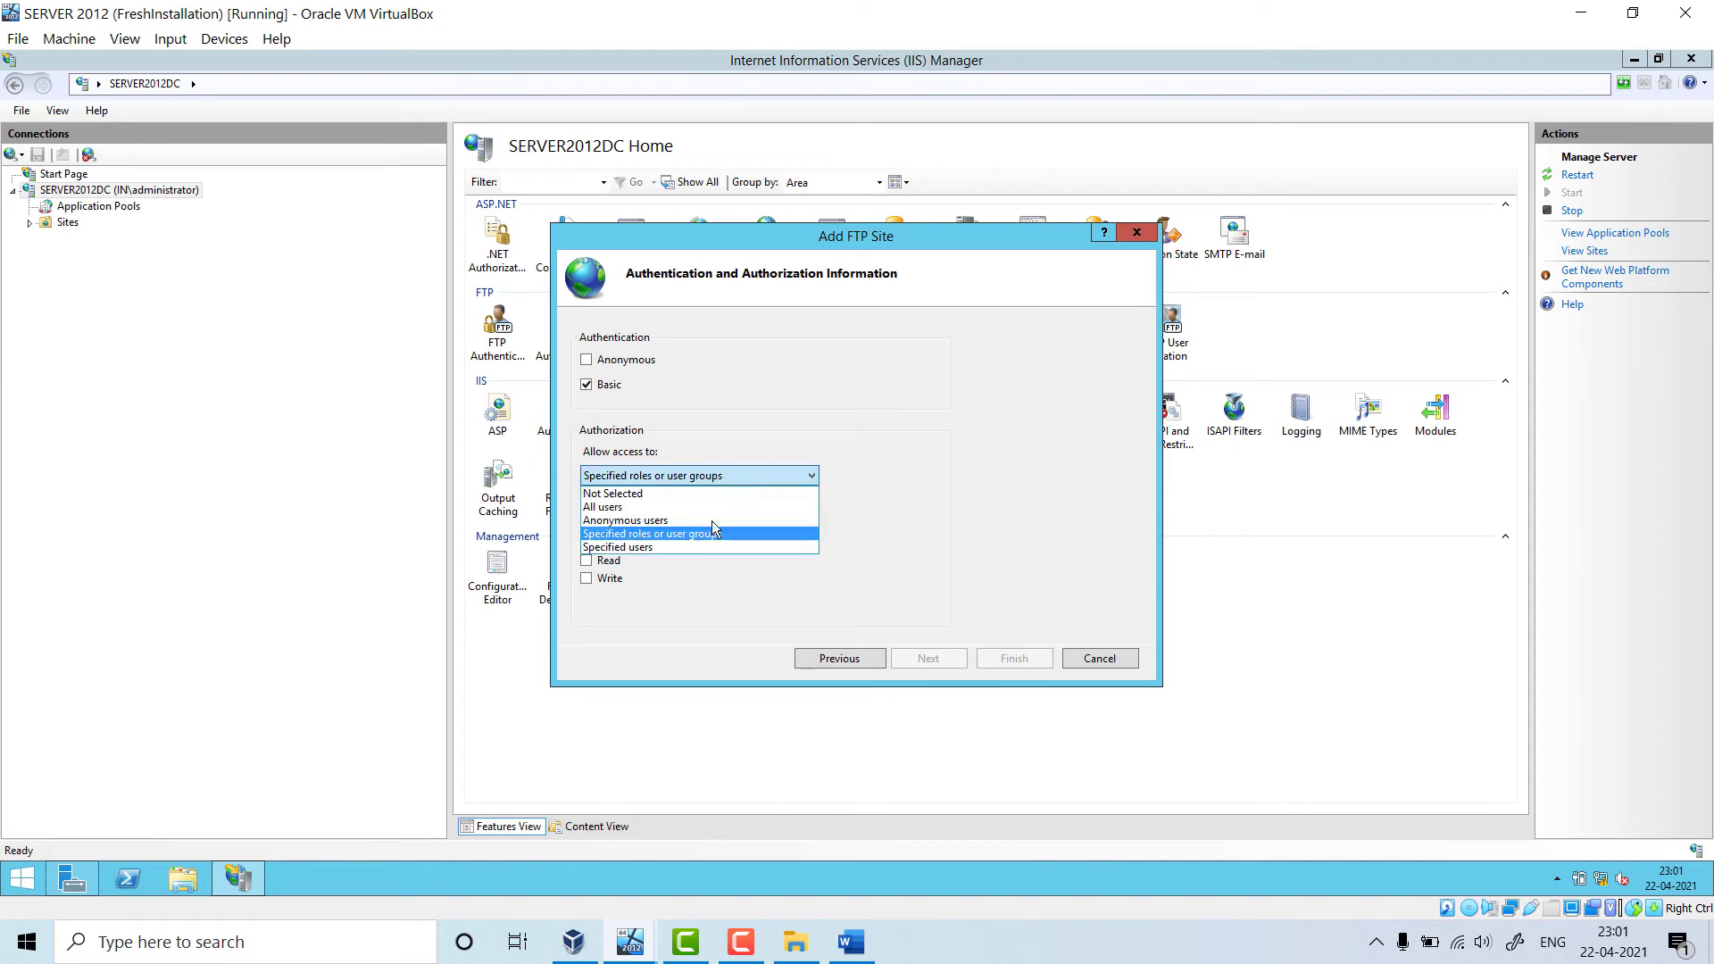
pyautogui.click(662, 534)
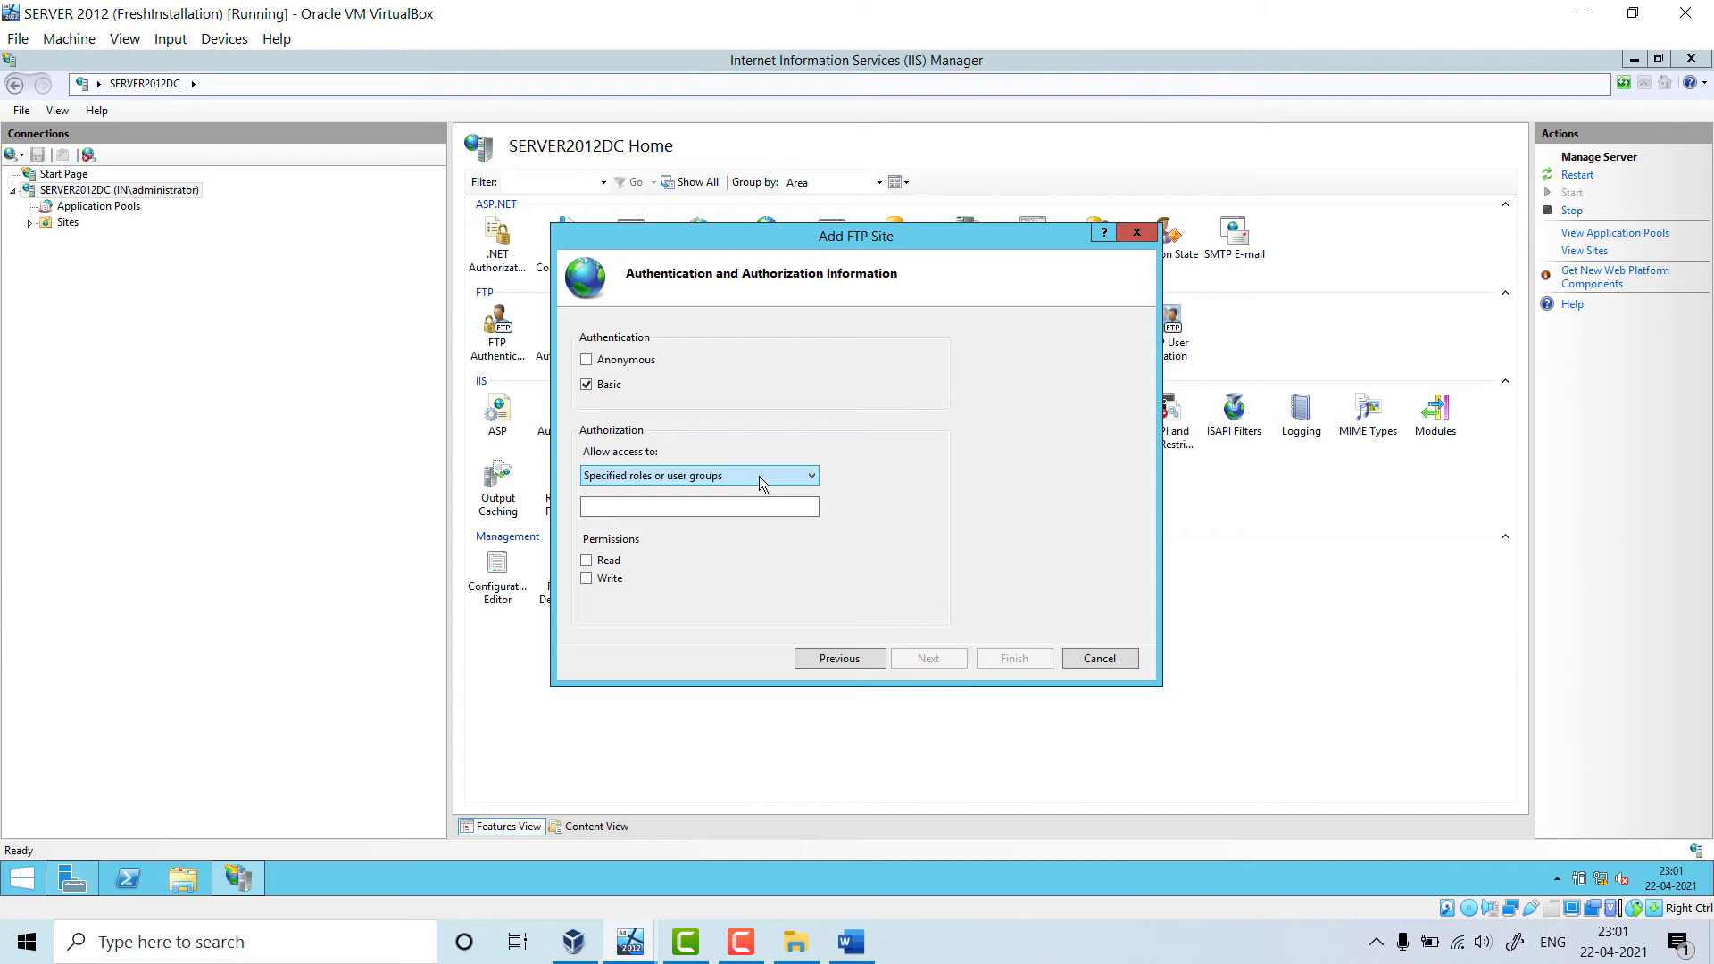
pyautogui.click(603, 565)
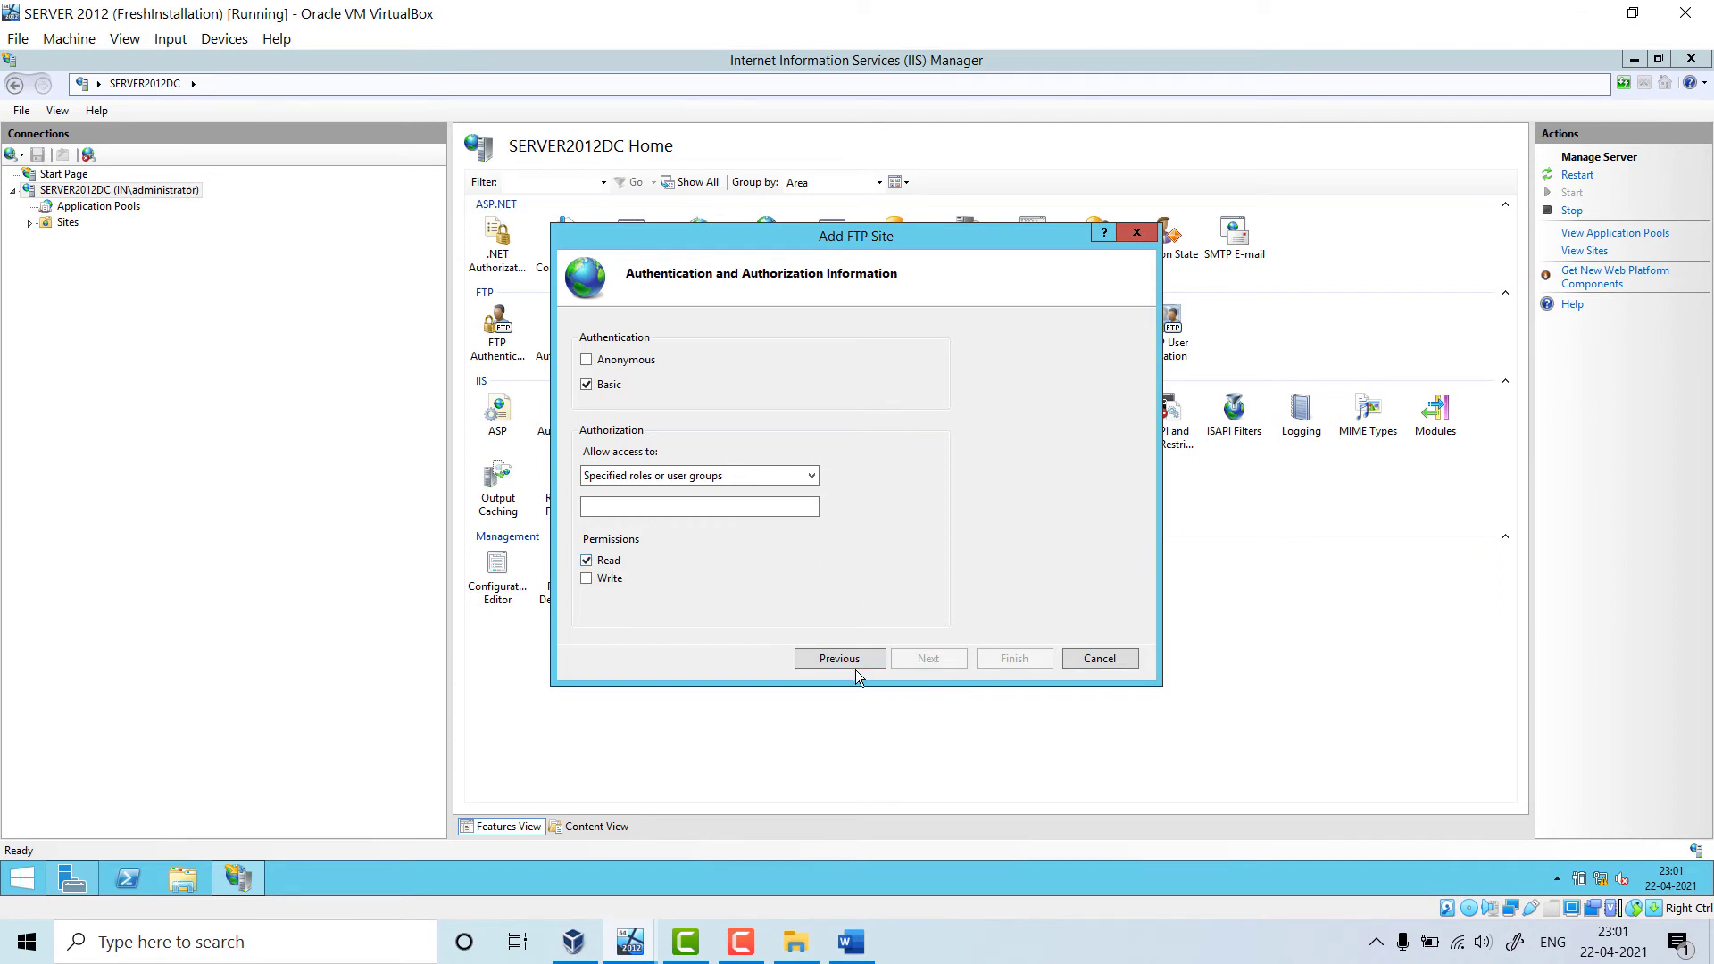
pyautogui.click(704, 474)
pyautogui.click(660, 532)
pyautogui.write('S')
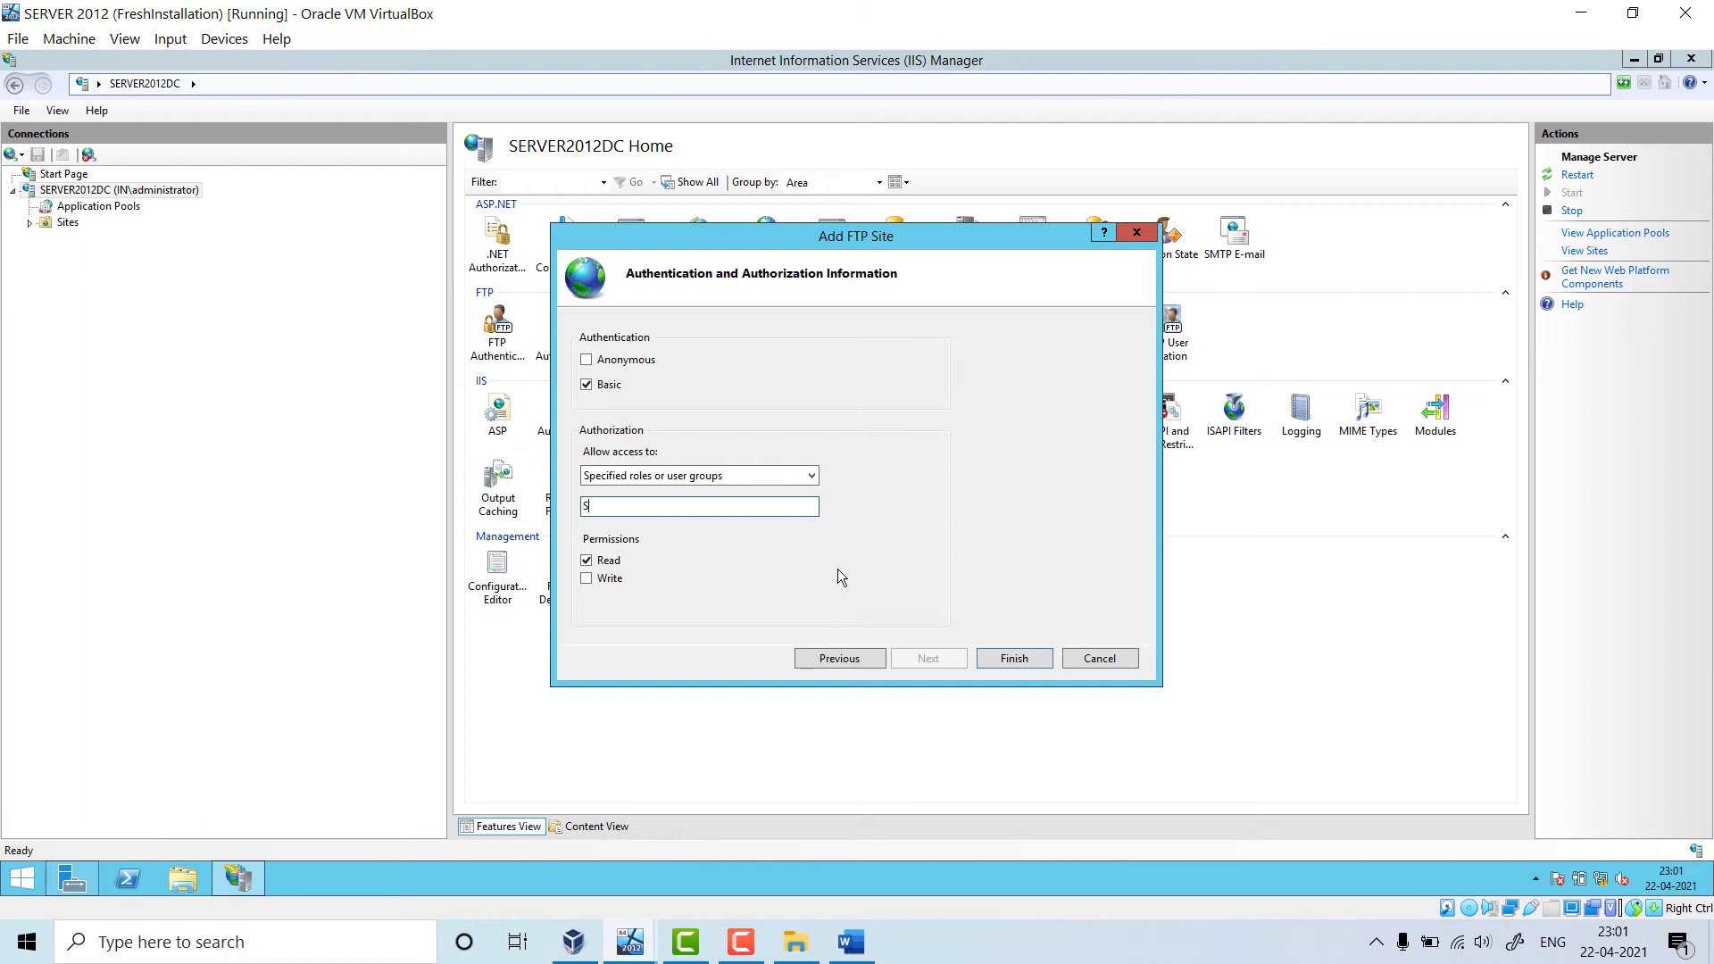
pyautogui.write('tudentData')
pyautogui.click(998, 658)
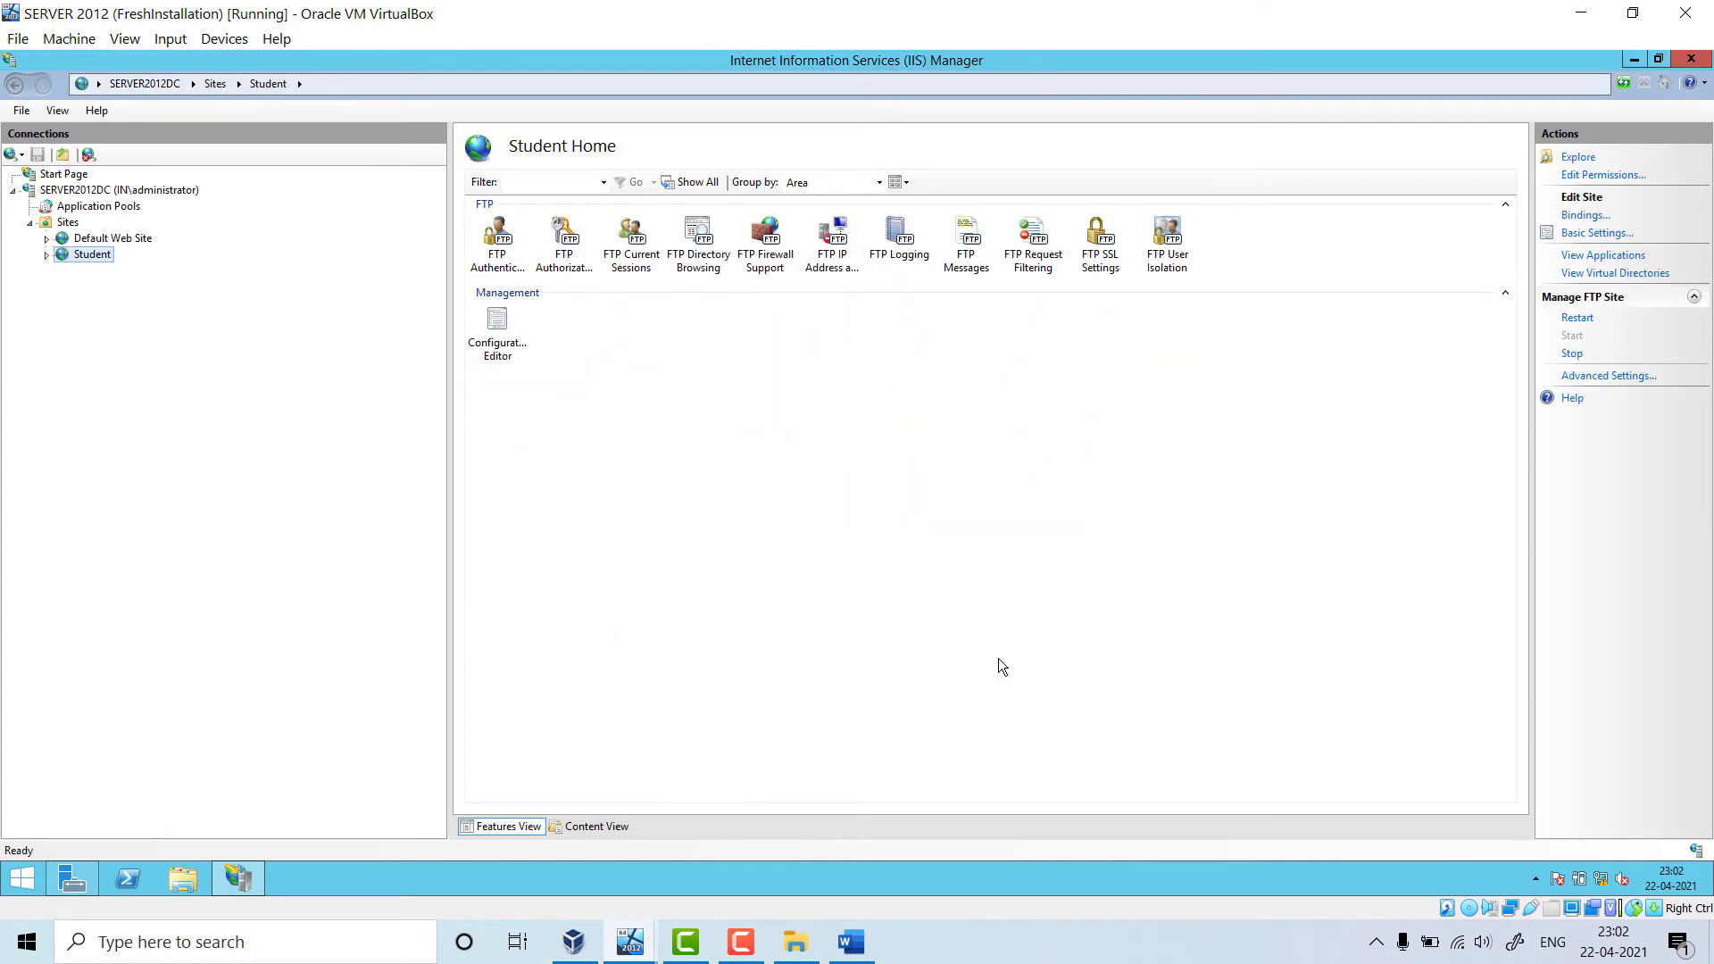
# Minimize IIS Manager, check the StudentData security group's name in Active Directory Users and Computers, and close that window.
pyautogui.click(1633, 59)
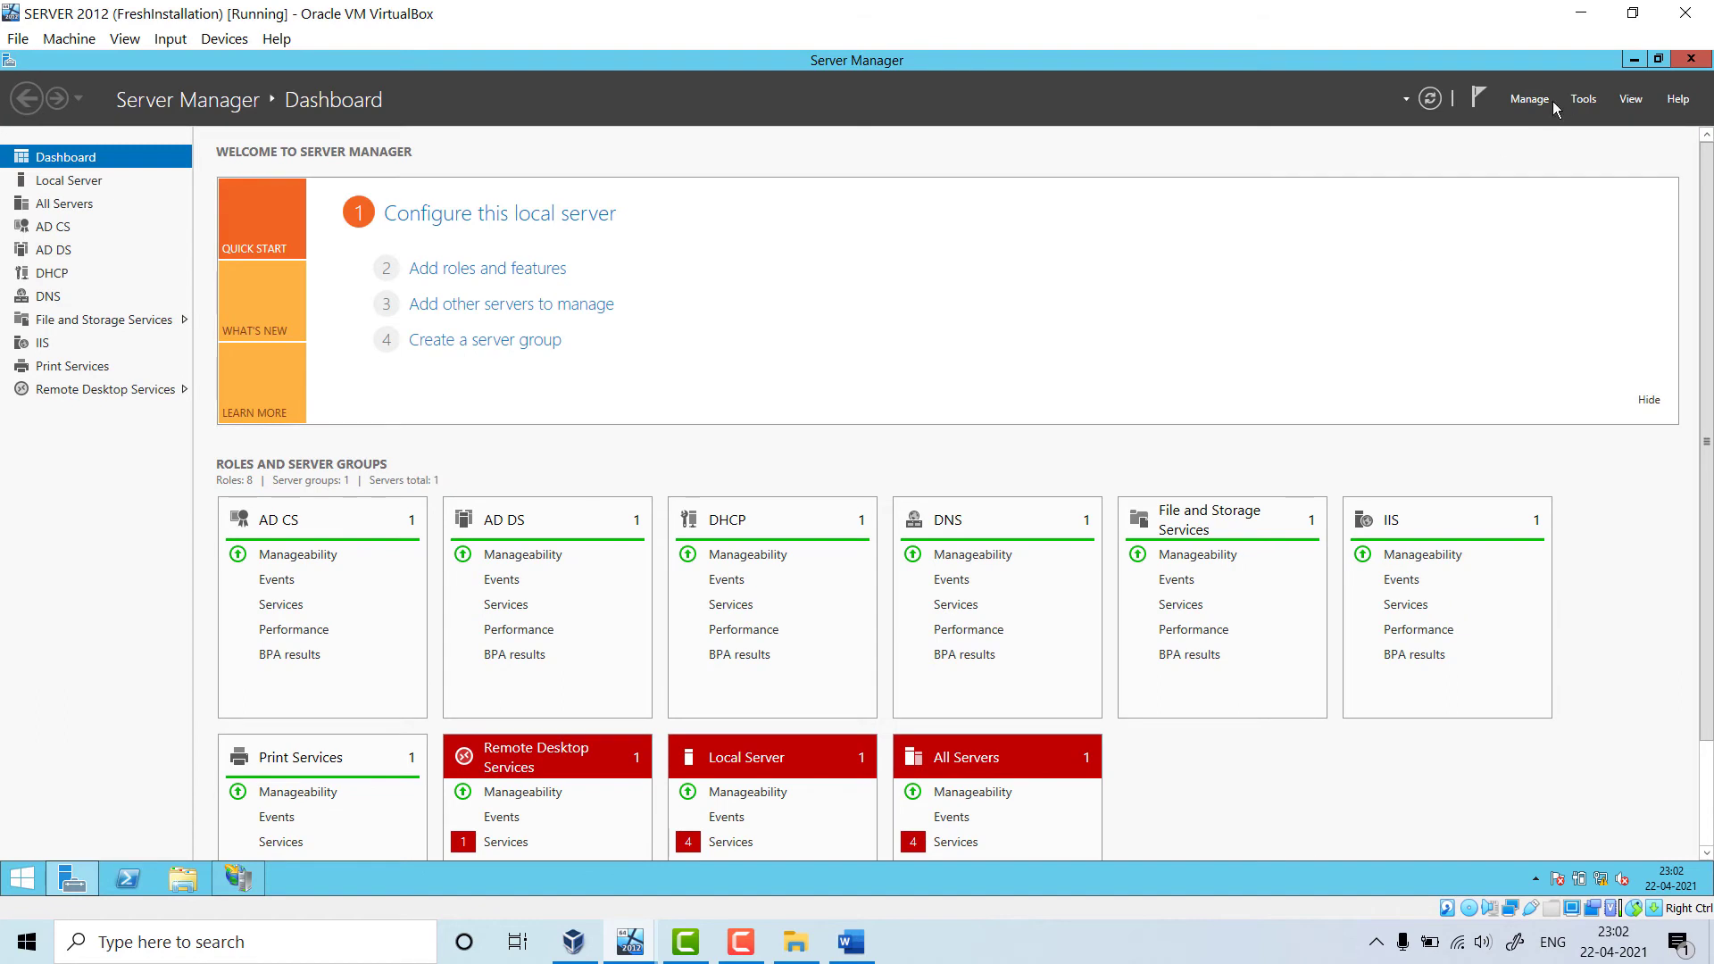
pyautogui.click(1582, 100)
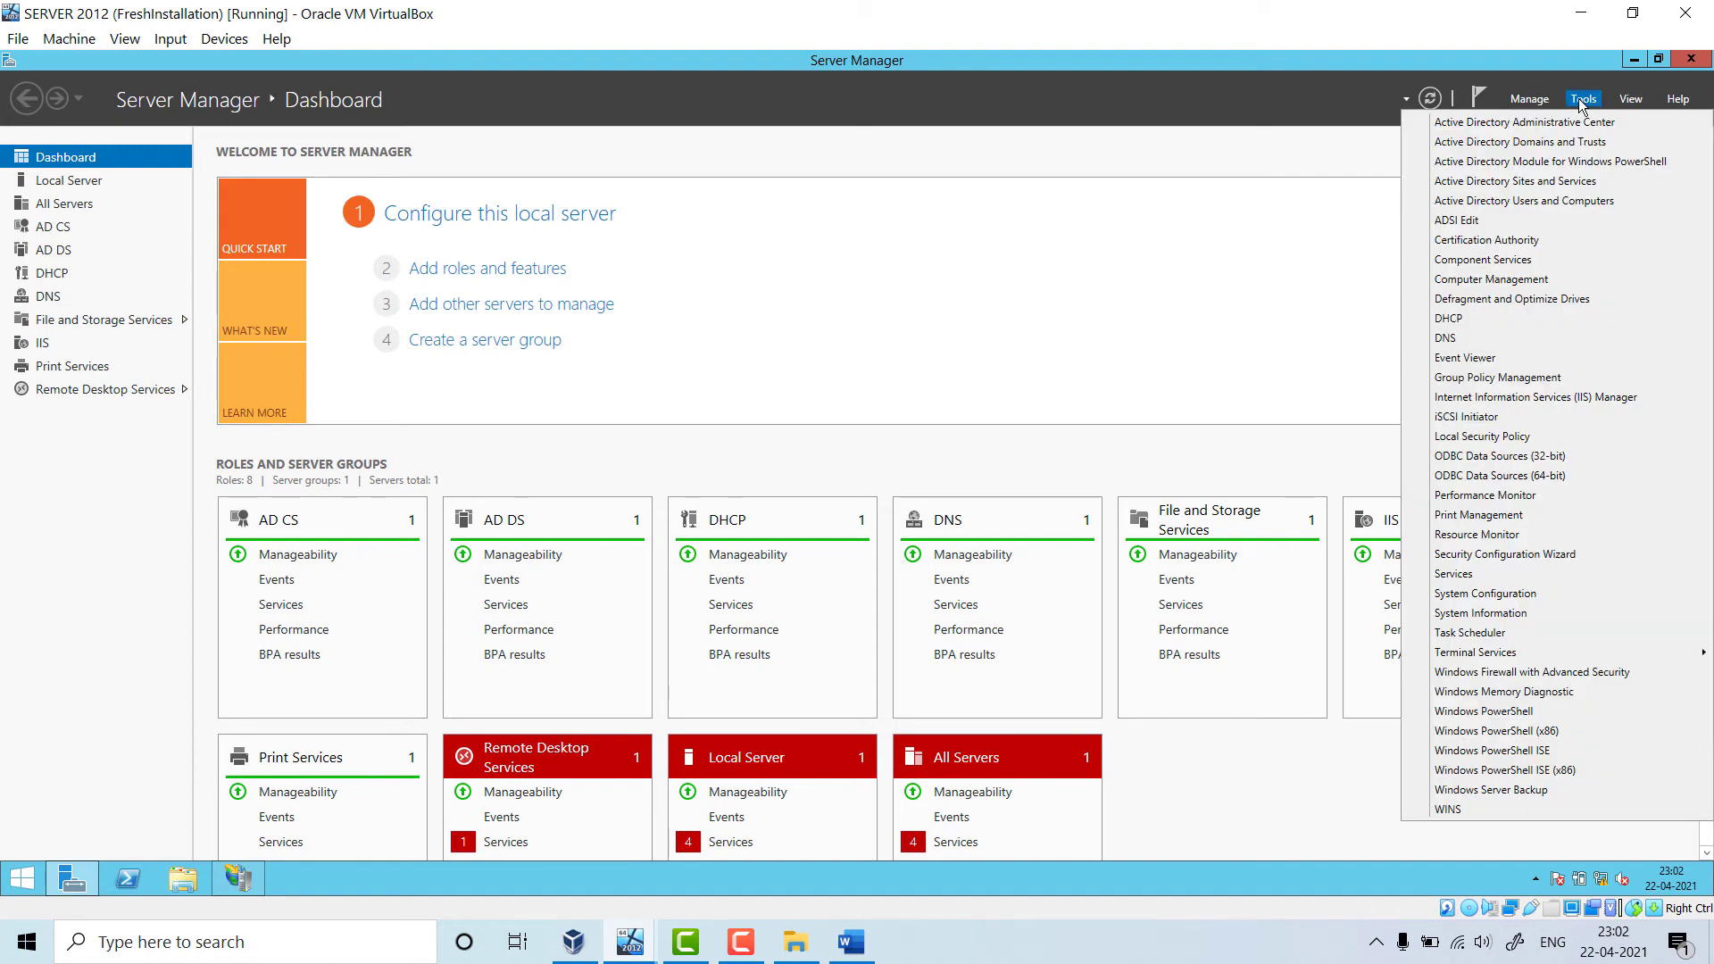
pyautogui.click(1544, 201)
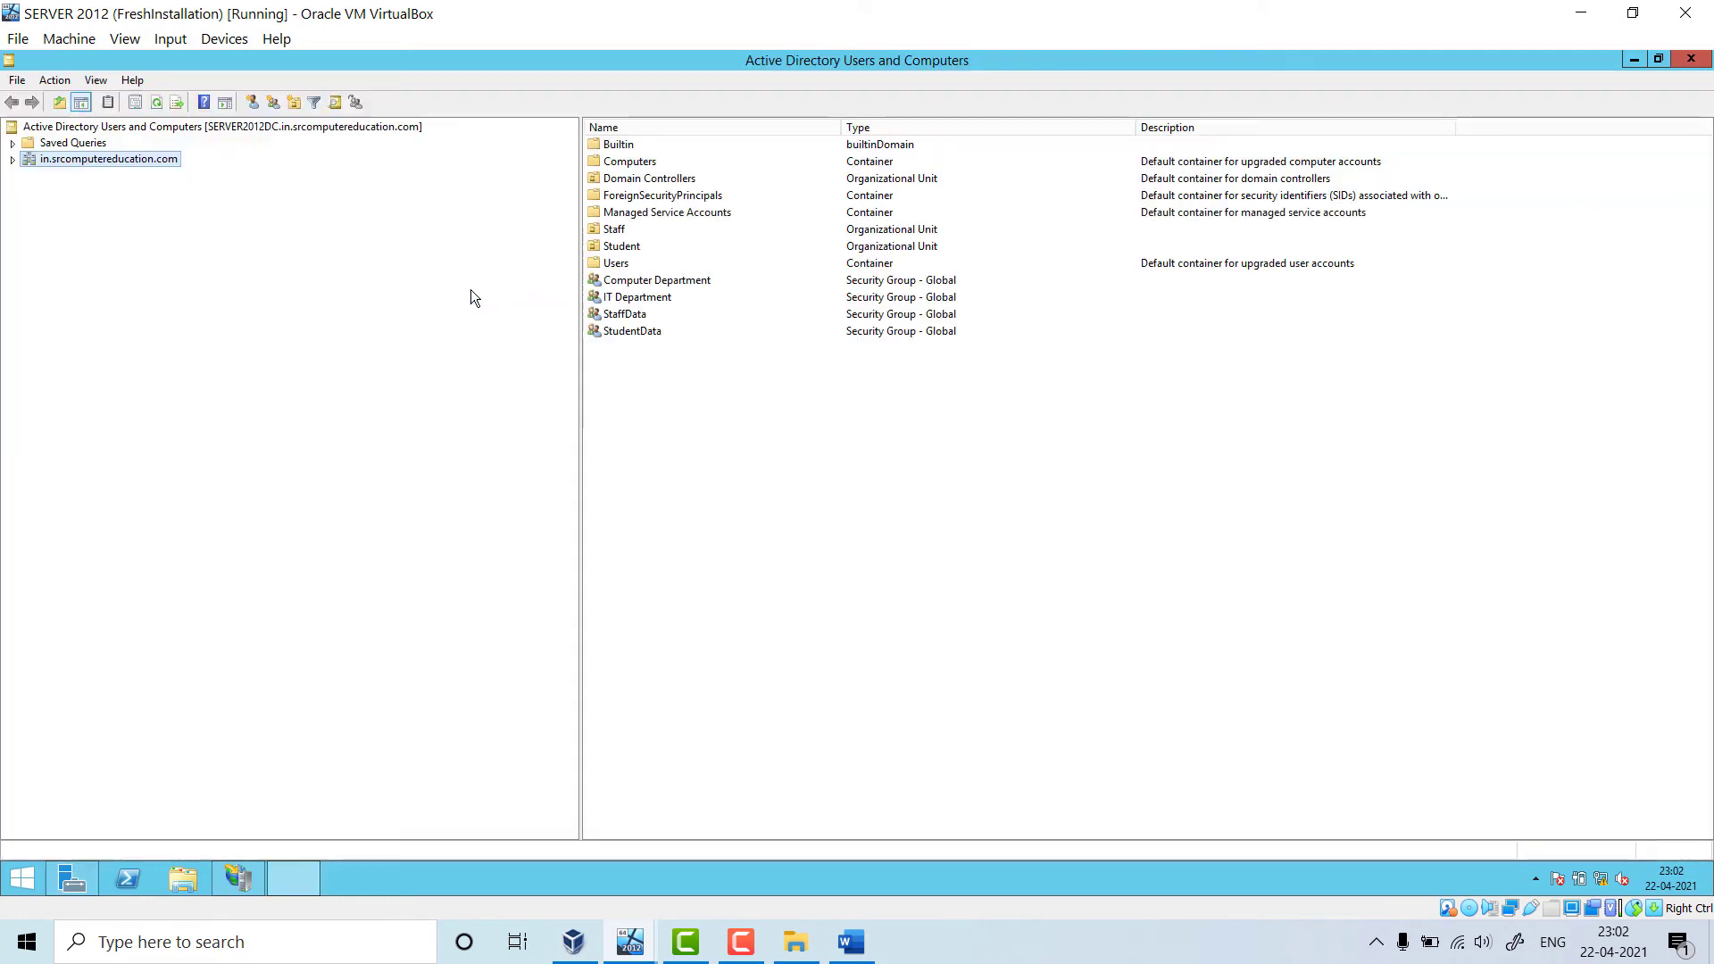
pyautogui.click(639, 330)
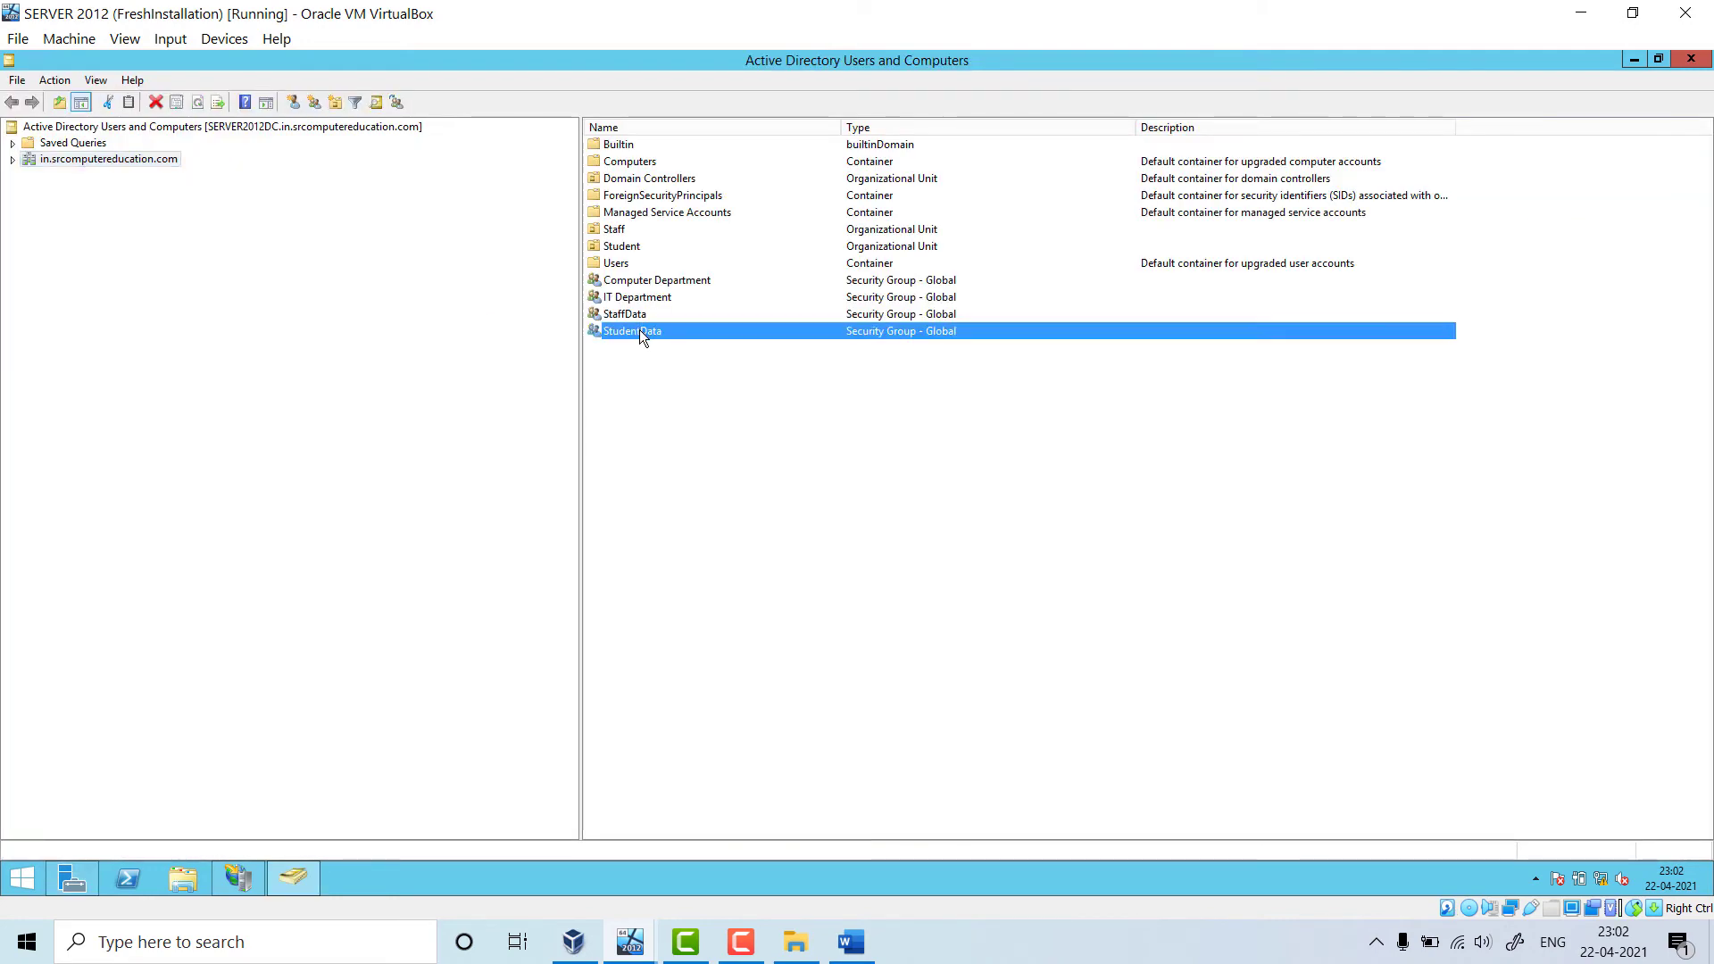
pyautogui.click(1691, 59)
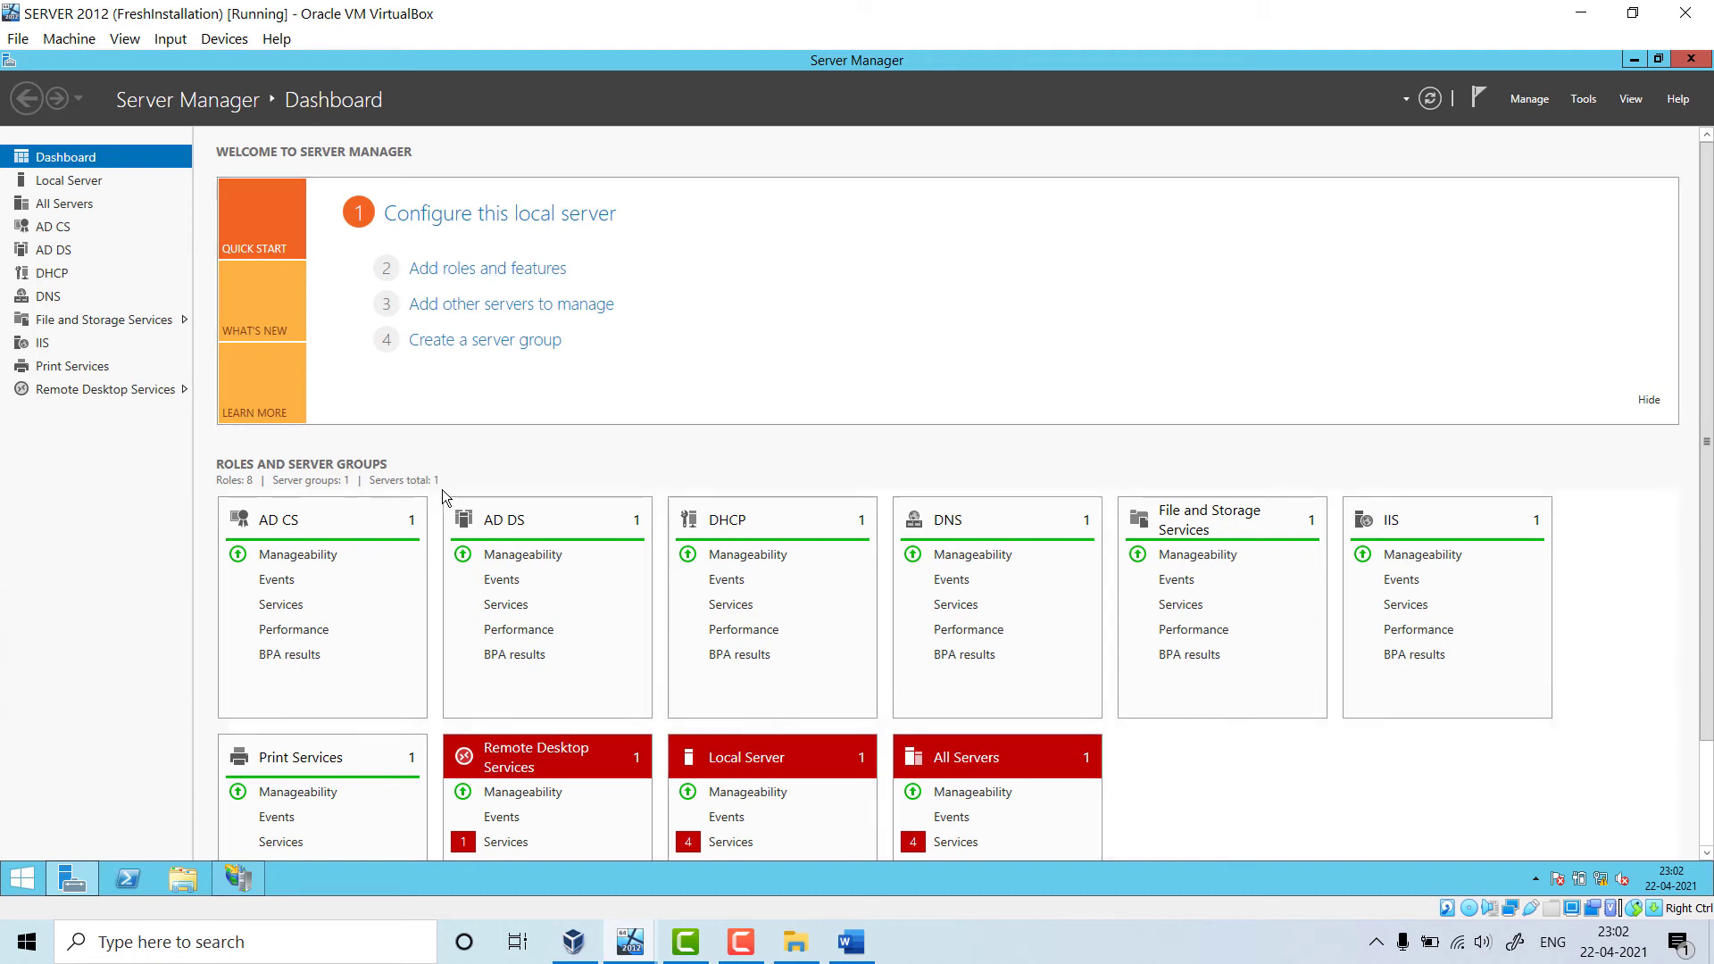
# Restore IIS Manager, check the Student FTP site under Sites, and close the manager.
pyautogui.click(242, 882)
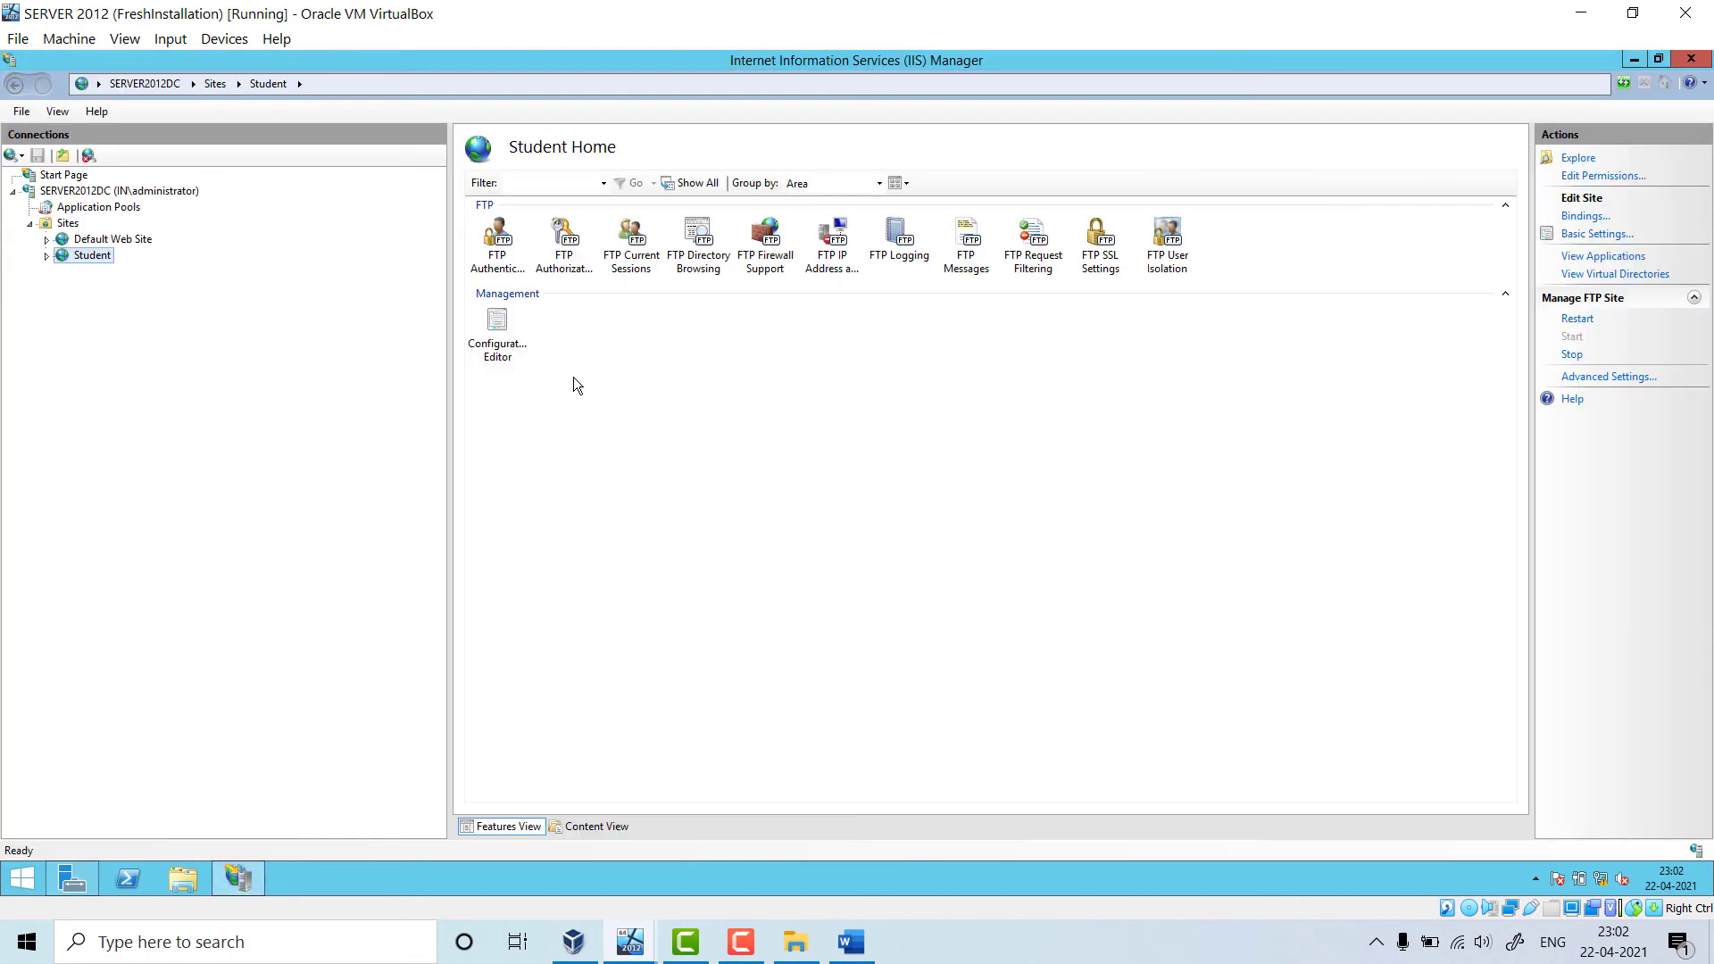
pyautogui.click(47, 256)
pyautogui.click(48, 257)
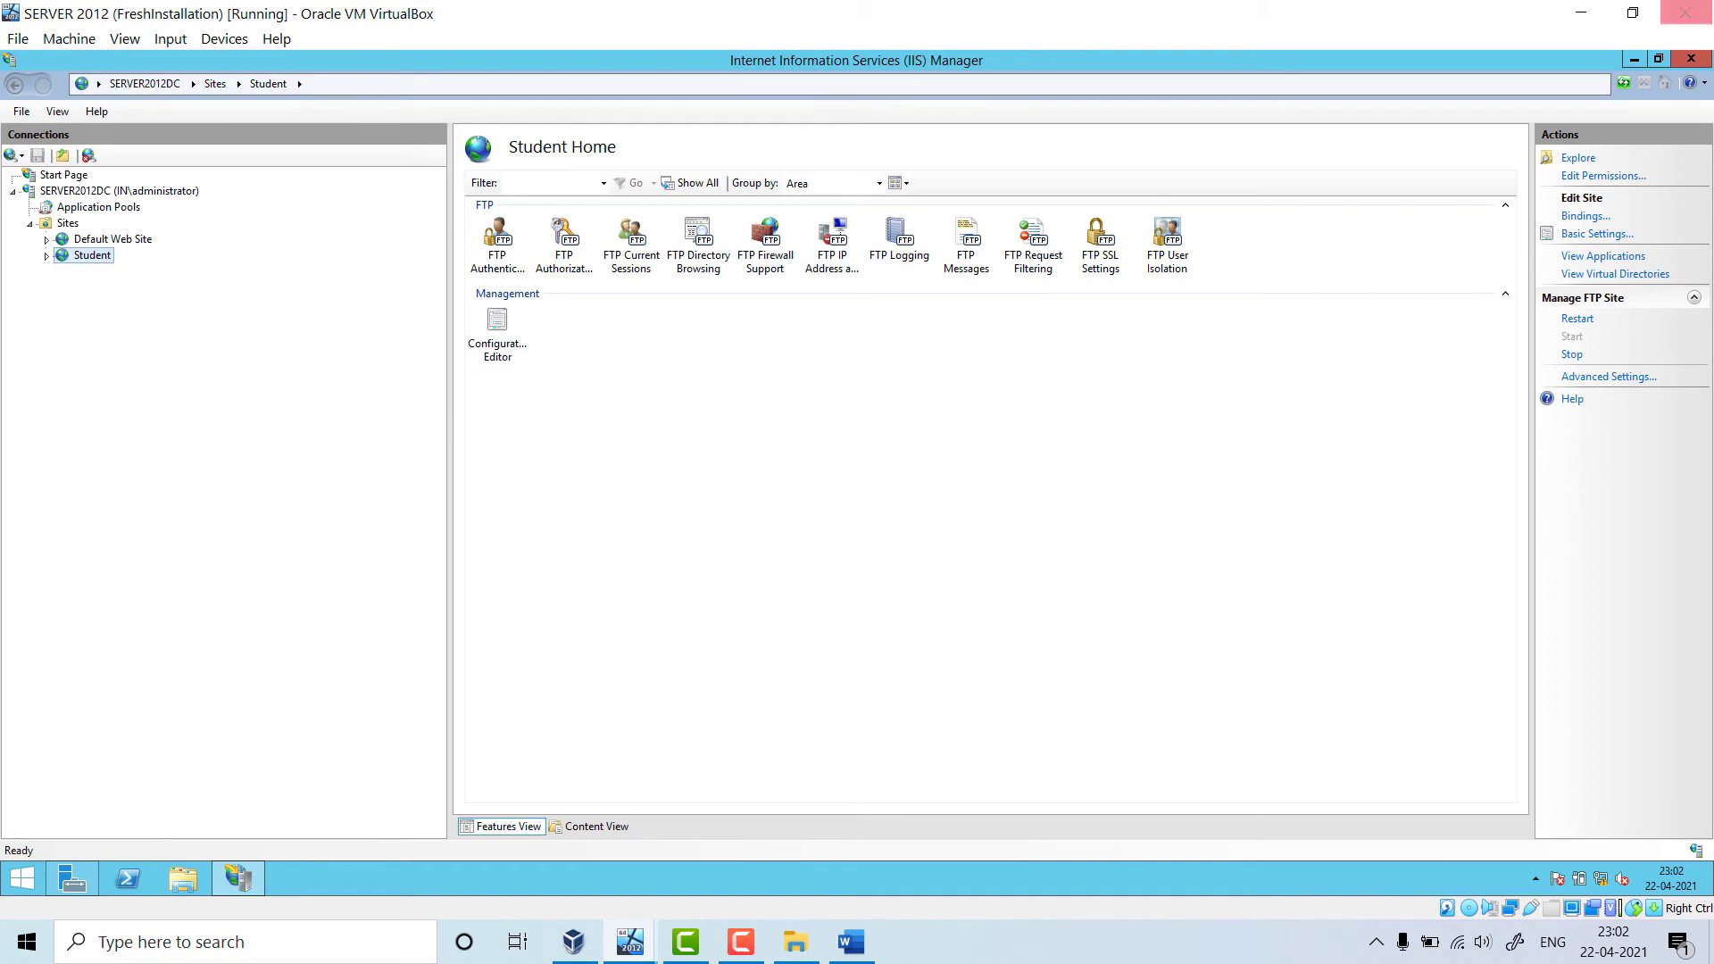
pyautogui.click(1690, 60)
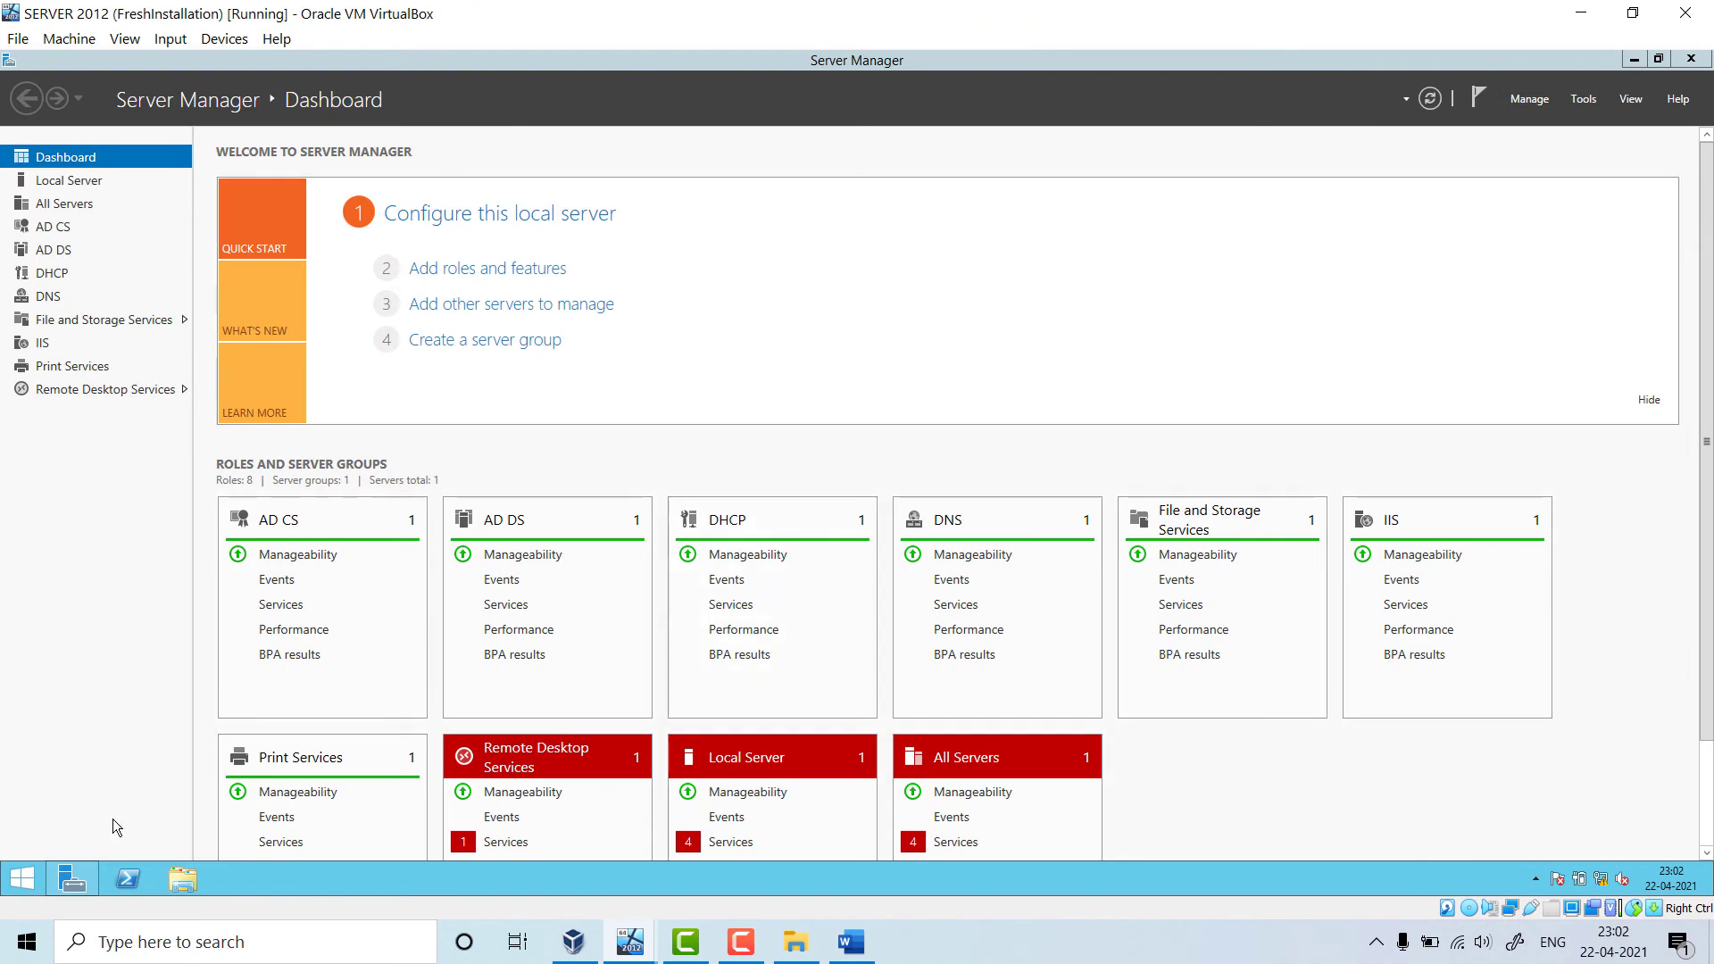
# Run firewall.cpl to open Windows Firewall, and bring up its list of allowed apps and features in a maximized window.
pyautogui.click(23, 873)
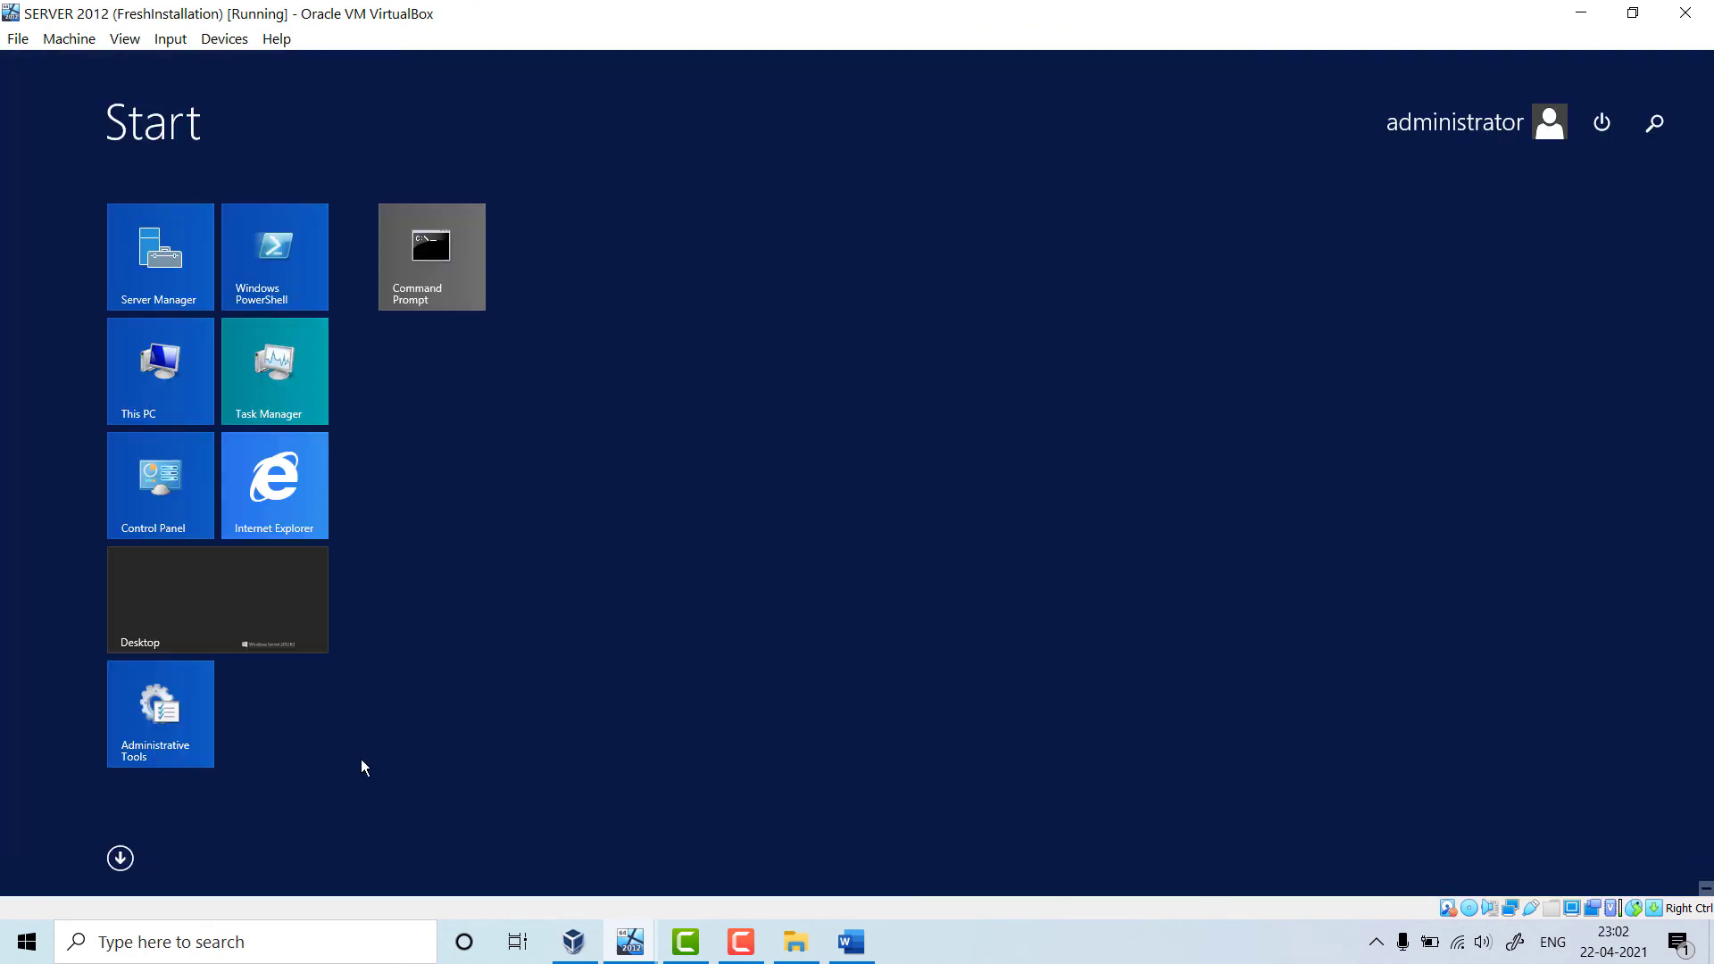
pyautogui.press('super+r')
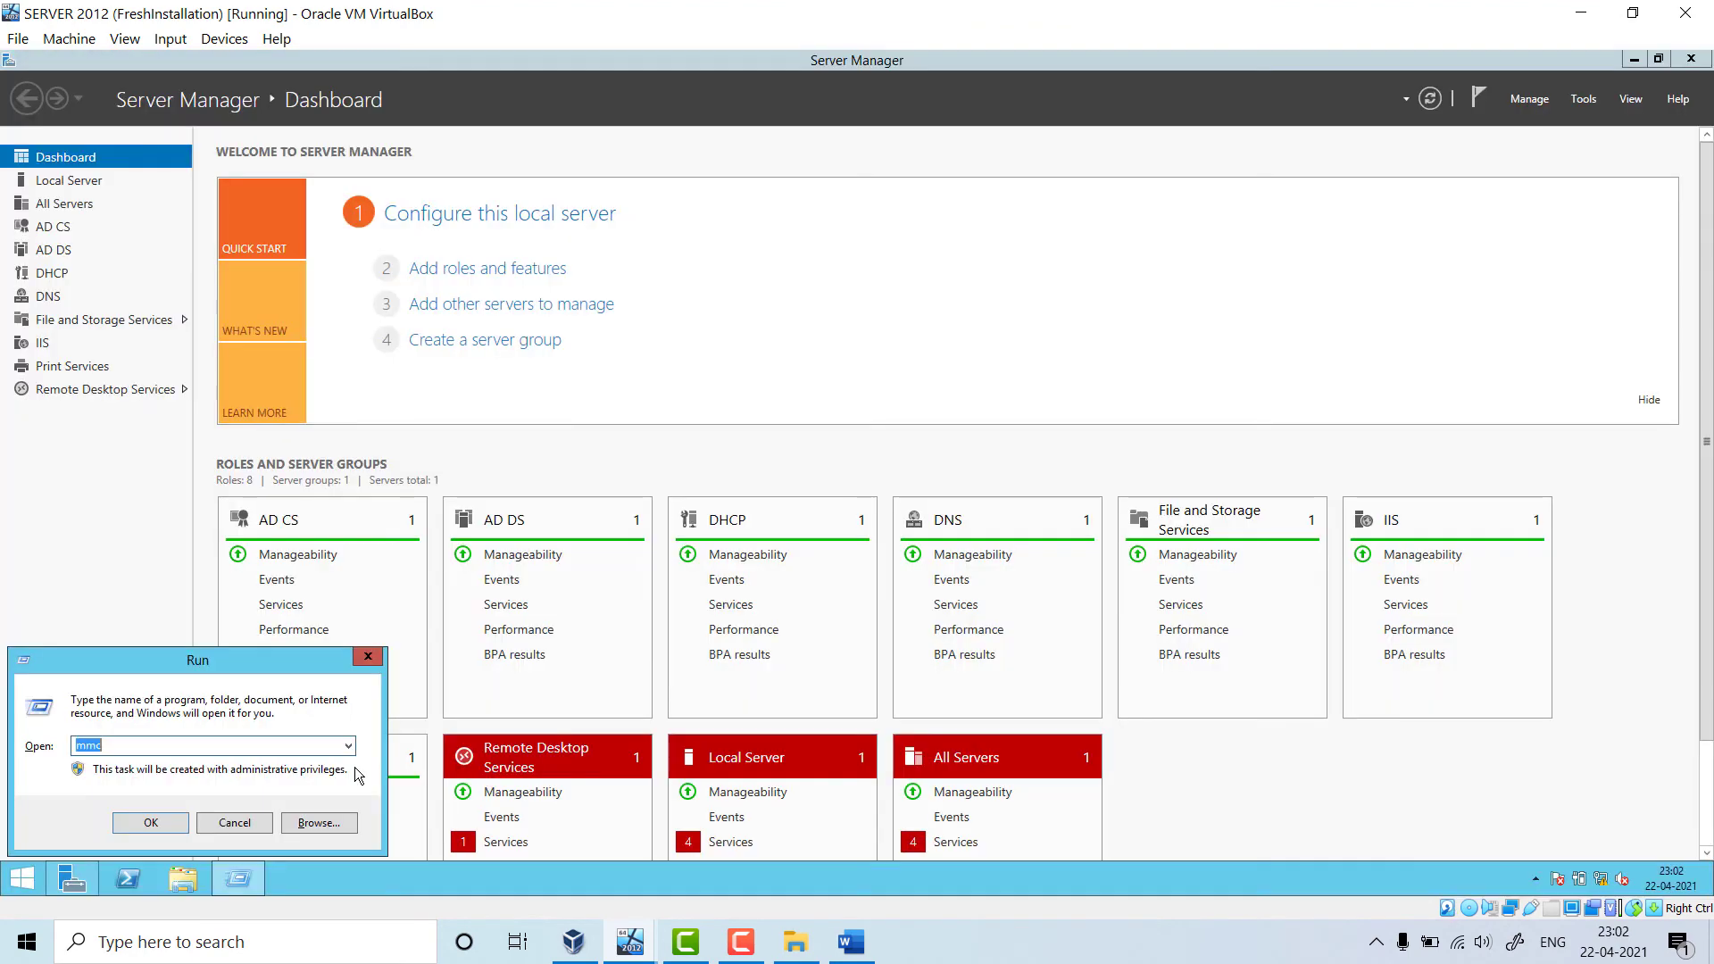
pyautogui.write('firewall.cpl')
pyautogui.press('Return')
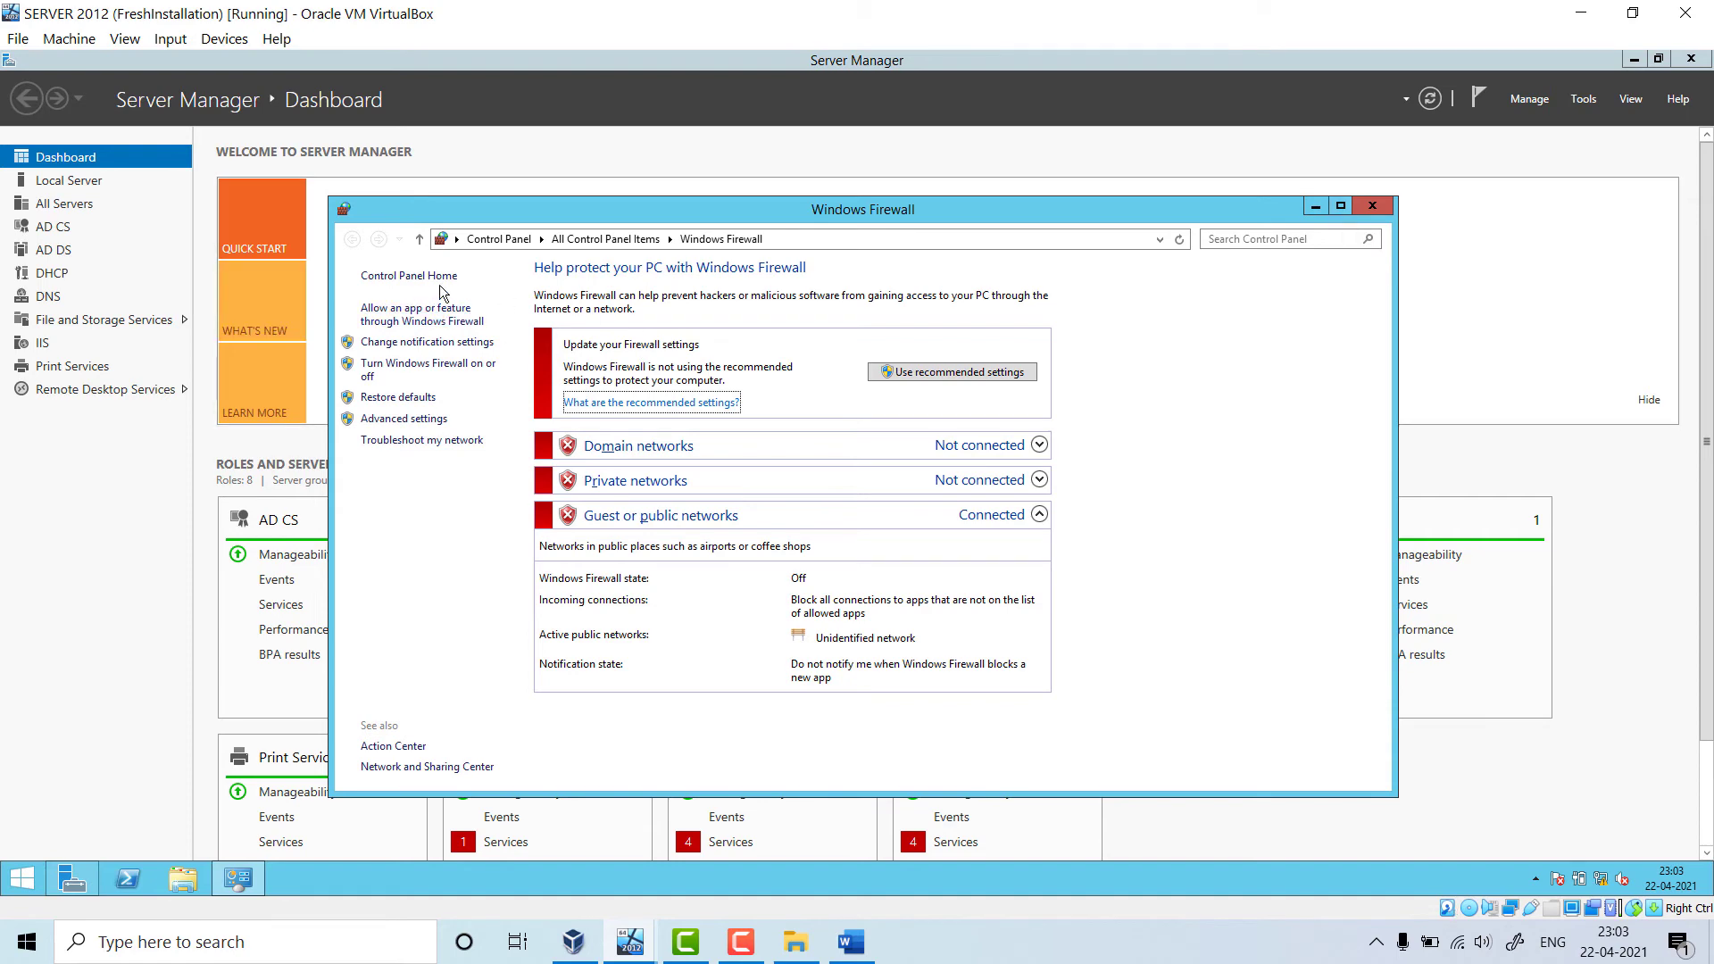
pyautogui.click(435, 315)
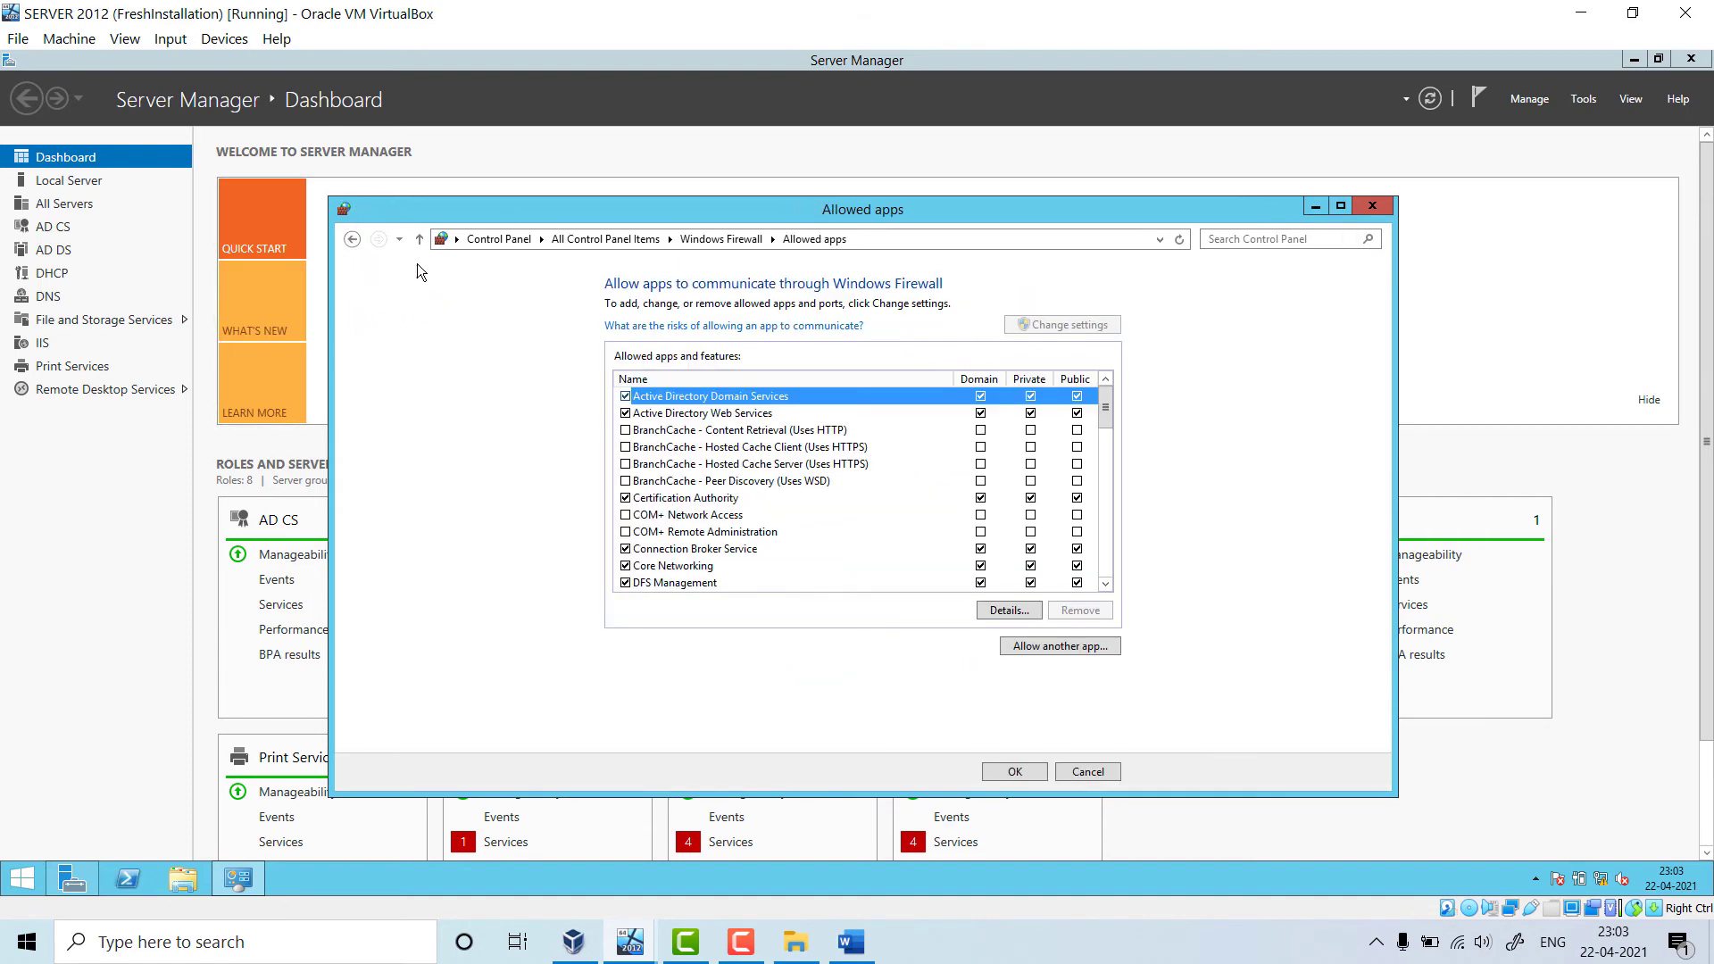
pyautogui.click(352, 238)
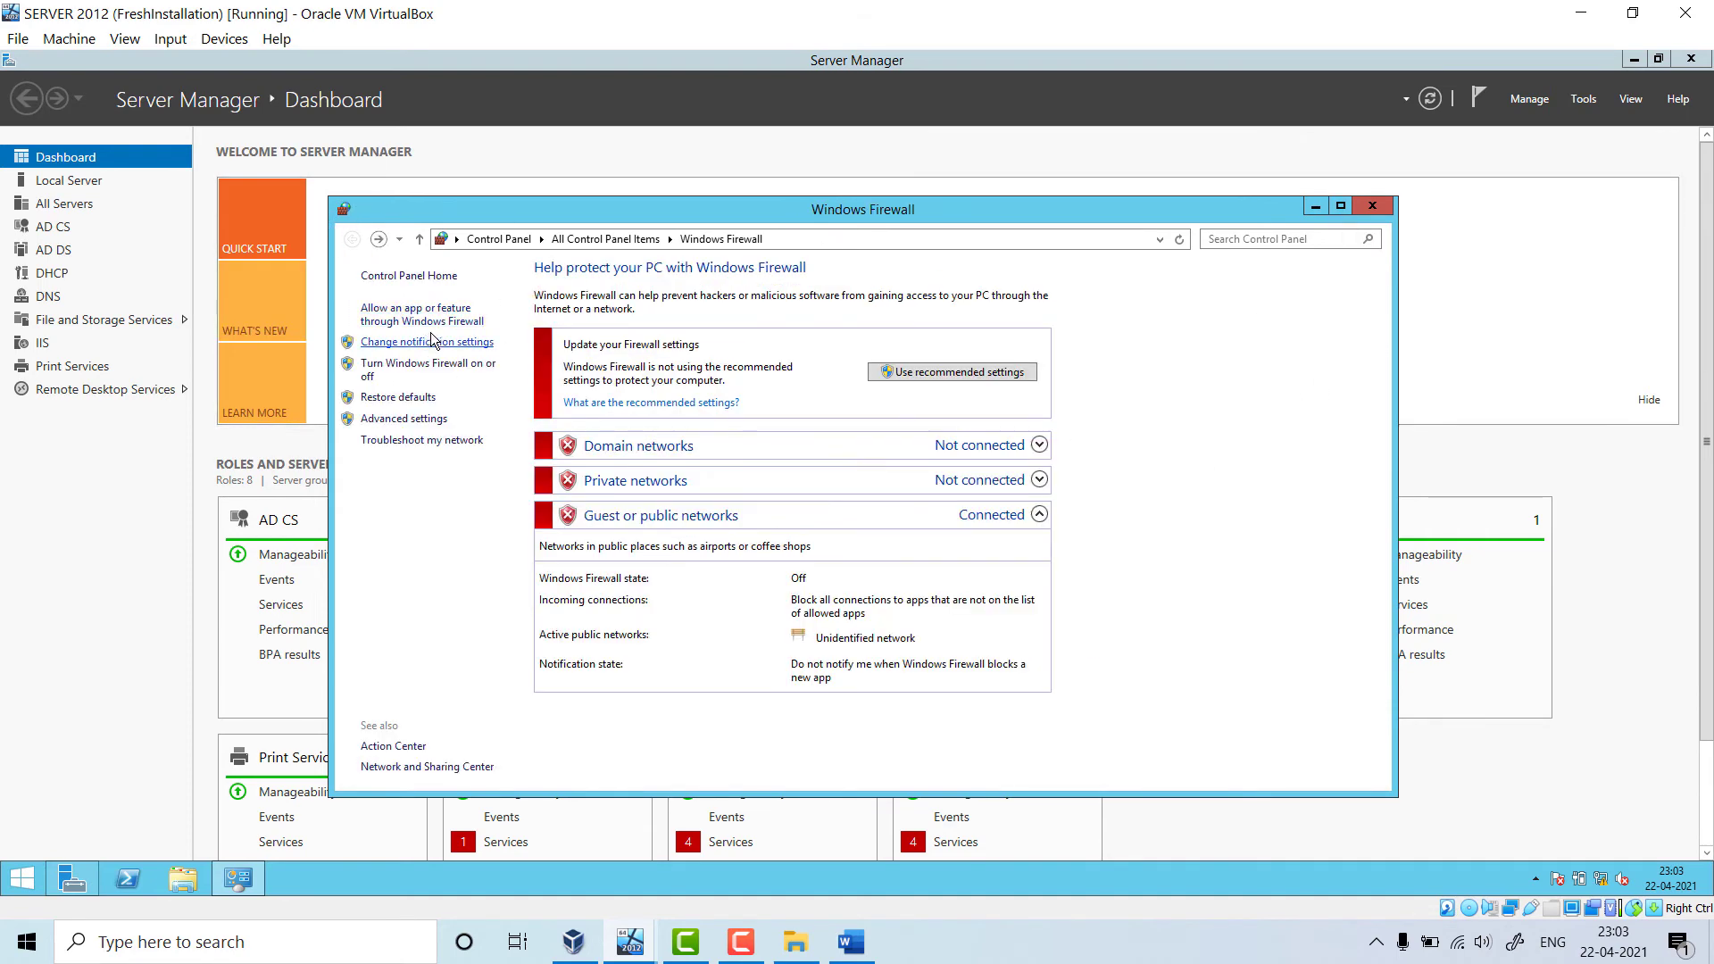
pyautogui.click(409, 317)
pyautogui.click(1340, 206)
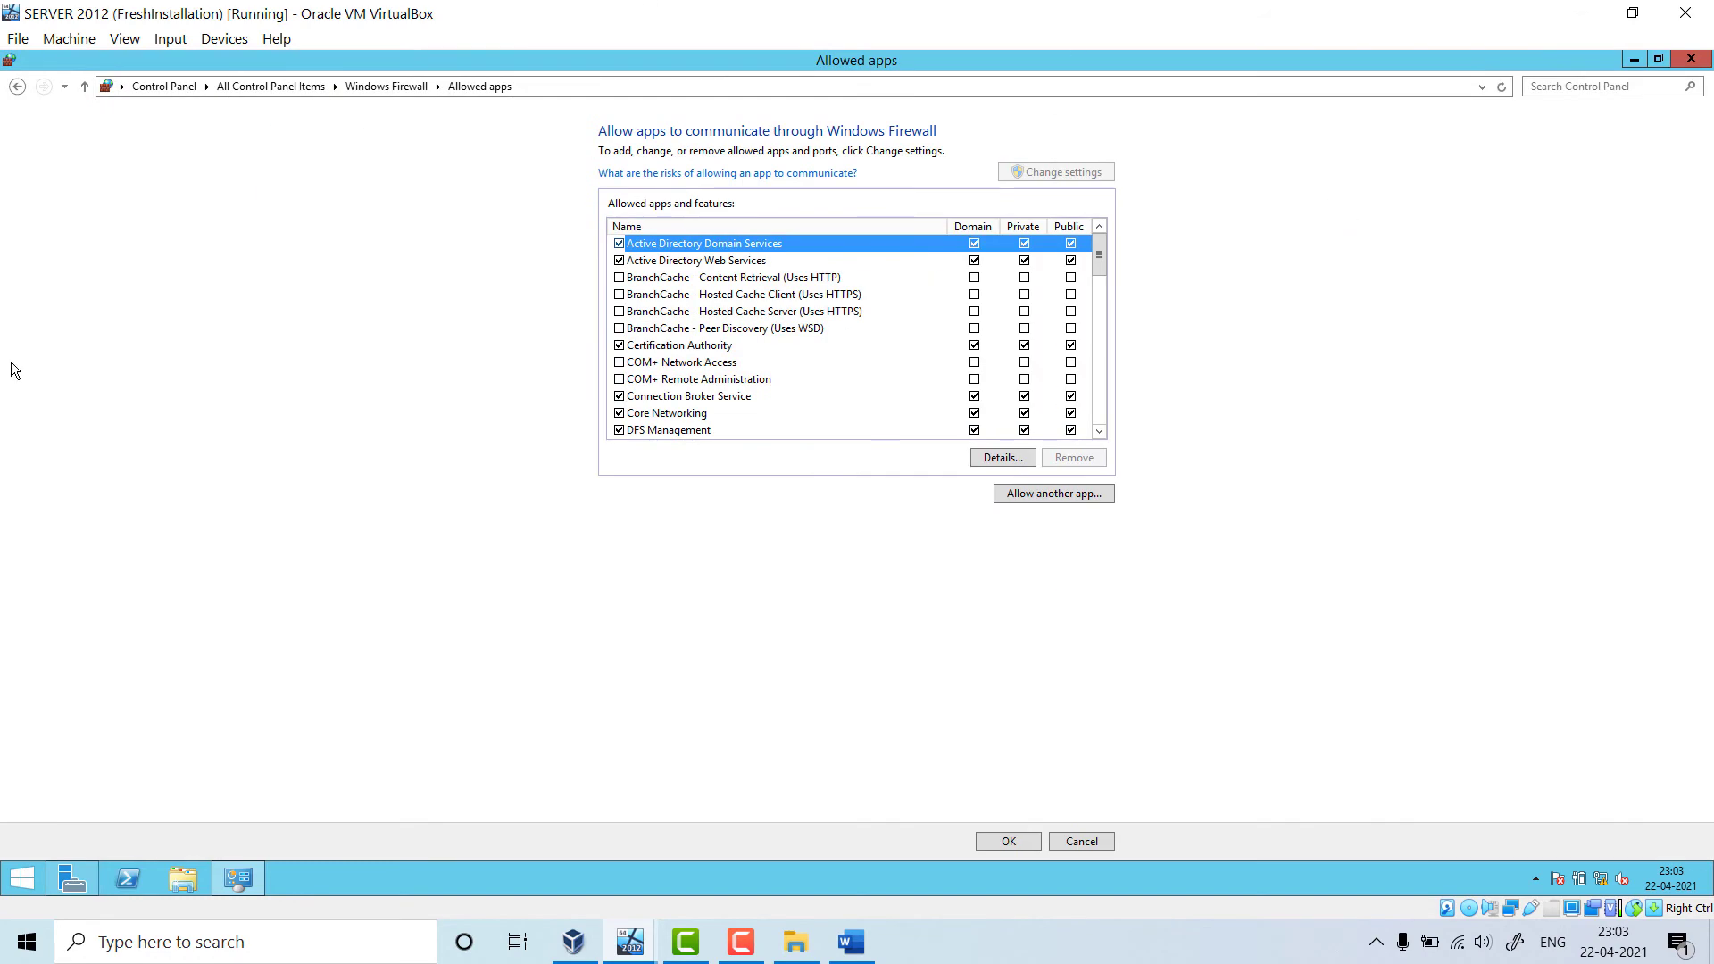
# Allow FTP Server through Windows Firewall on the Domain, Private and Public networks, and save the allowed apps.
pyautogui.scroll(-4, 770, 302)
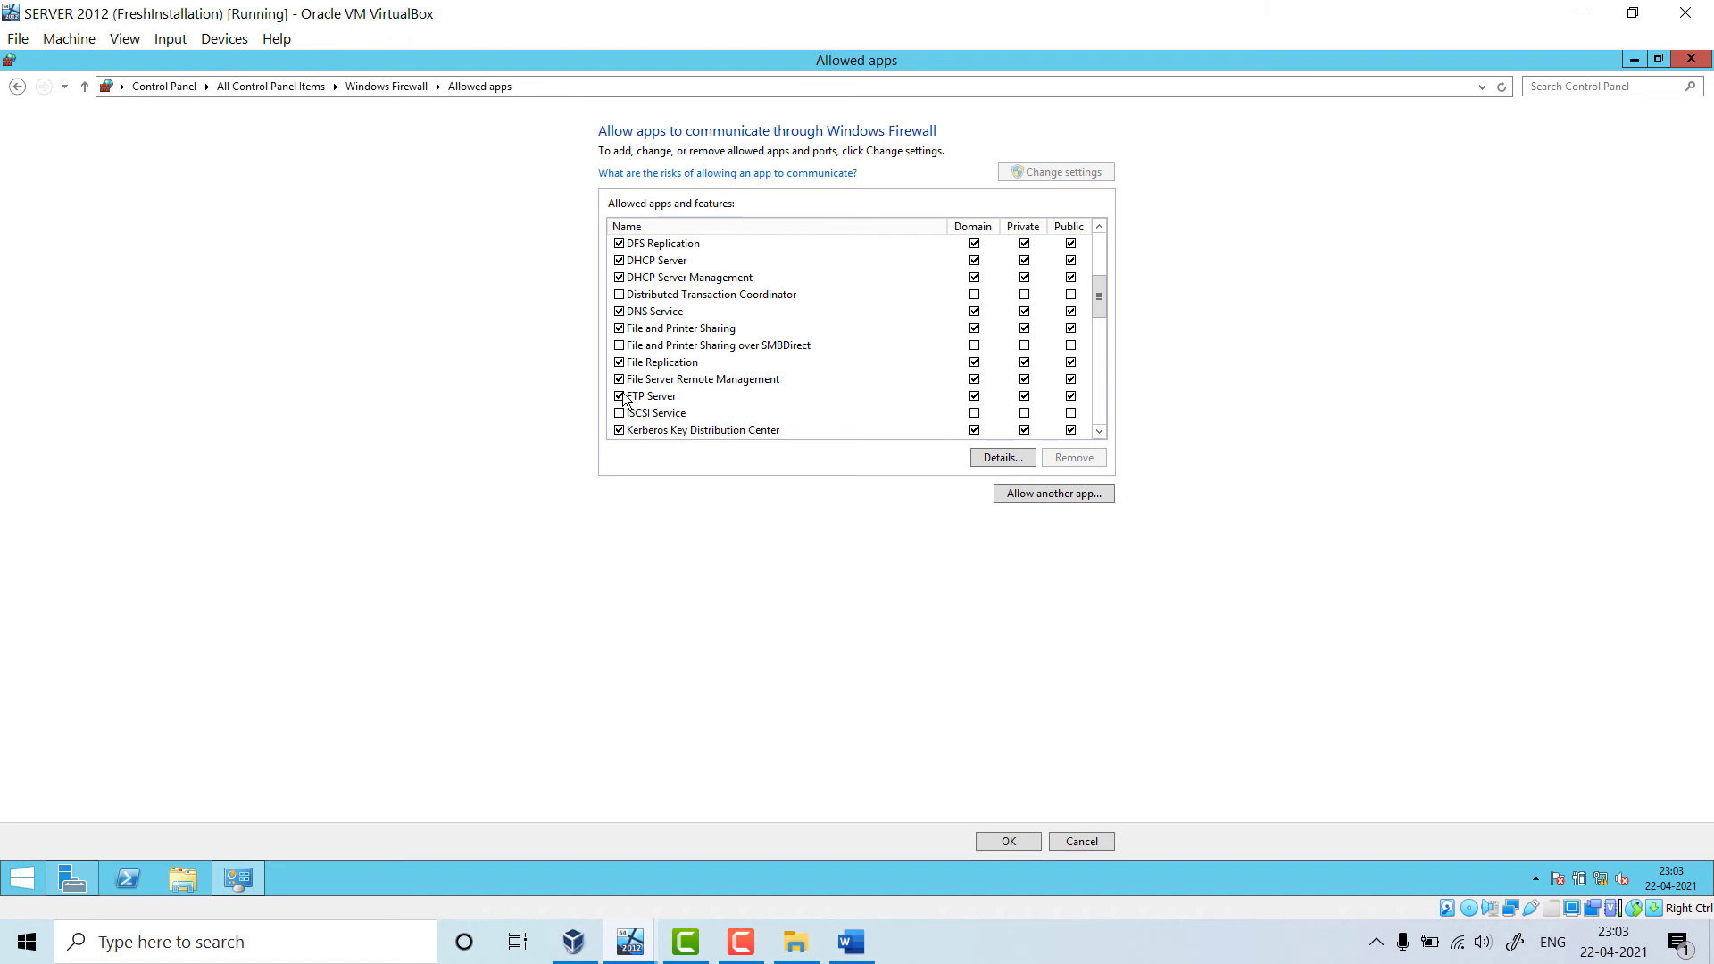
pyautogui.click(620, 396)
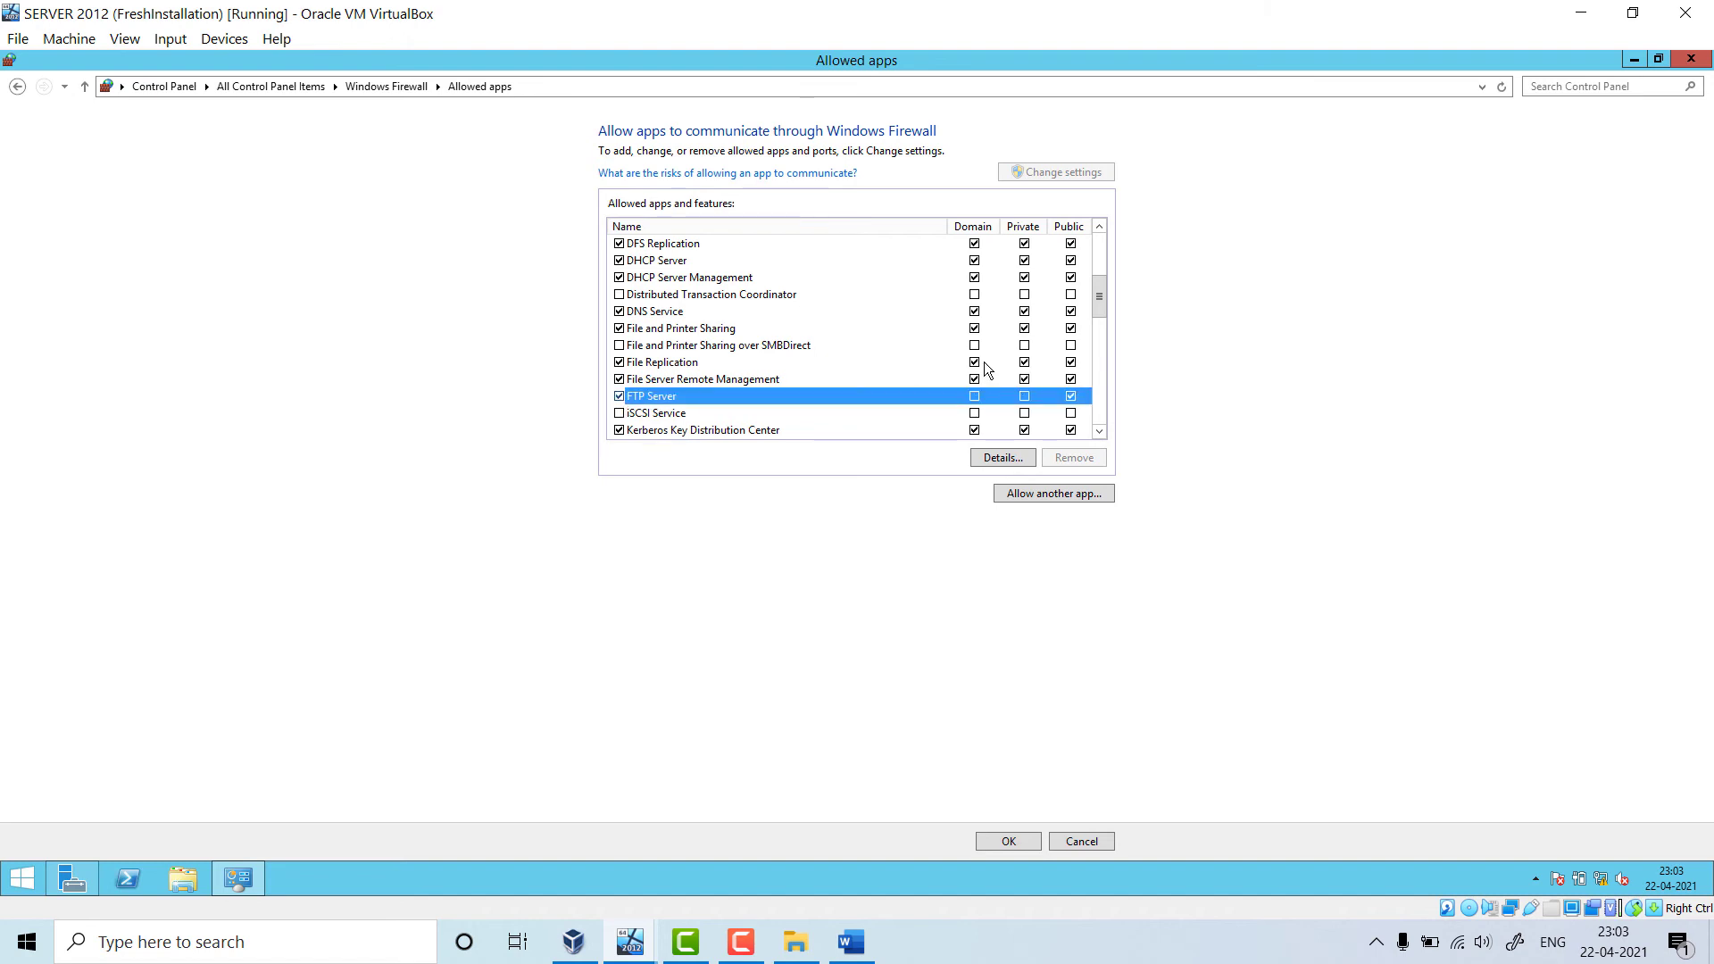
pyautogui.click(974, 396)
pyautogui.click(1024, 396)
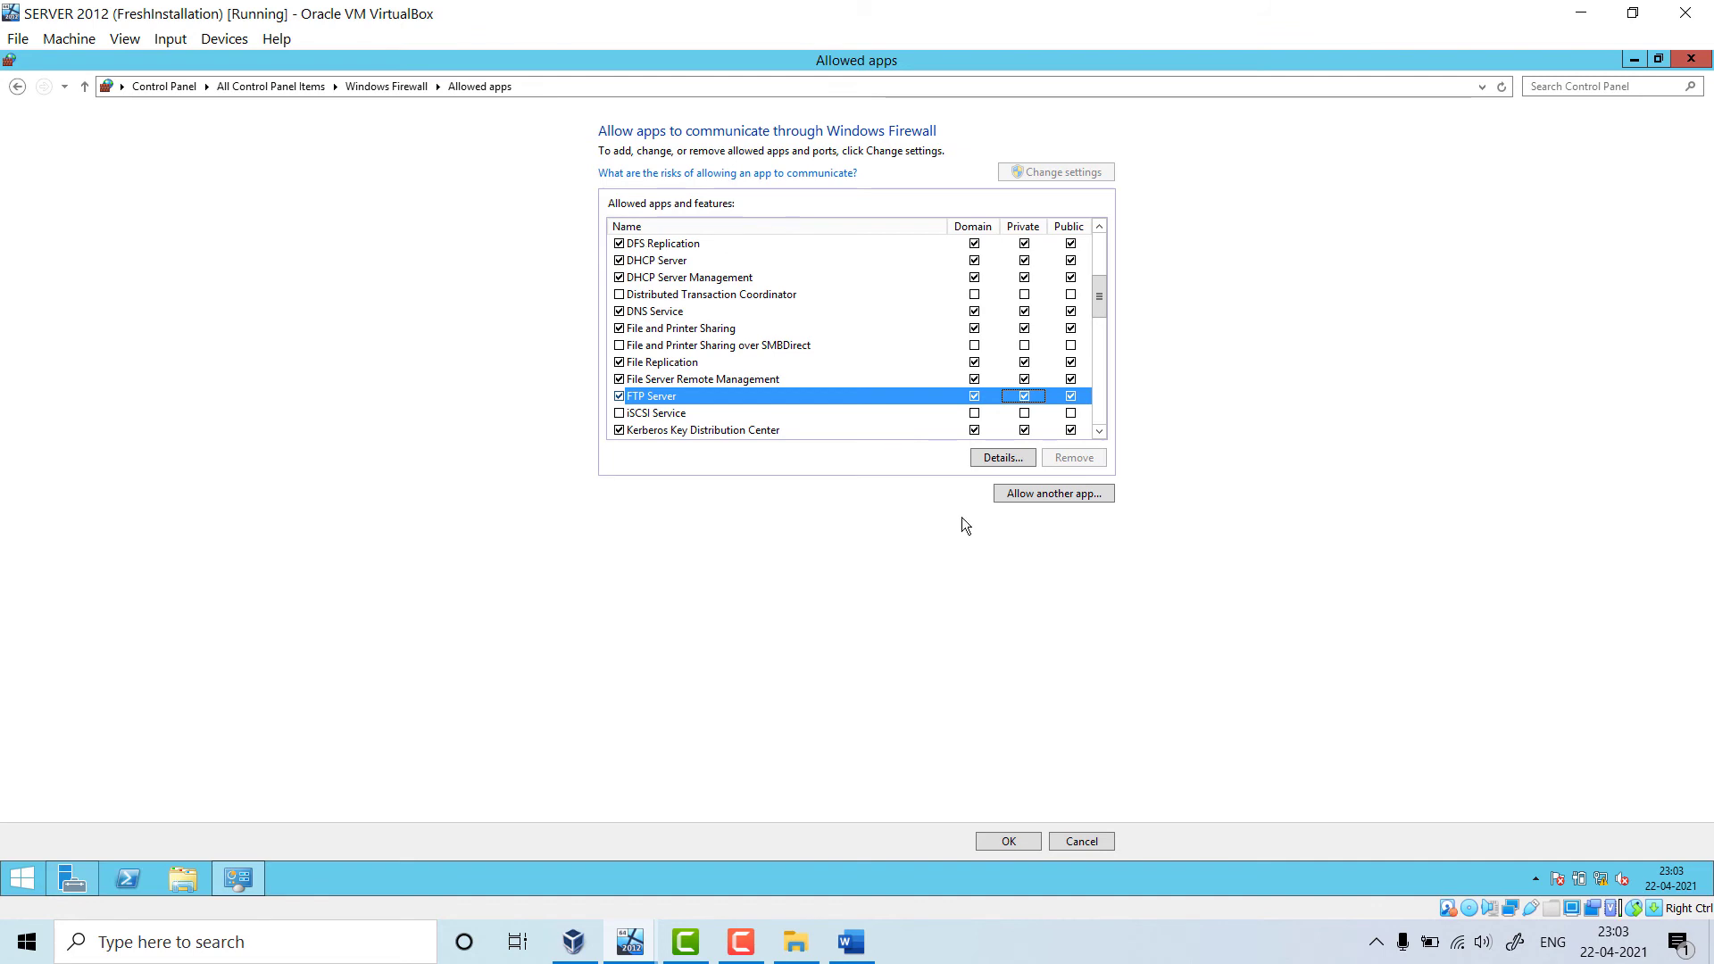
pyautogui.click(1018, 841)
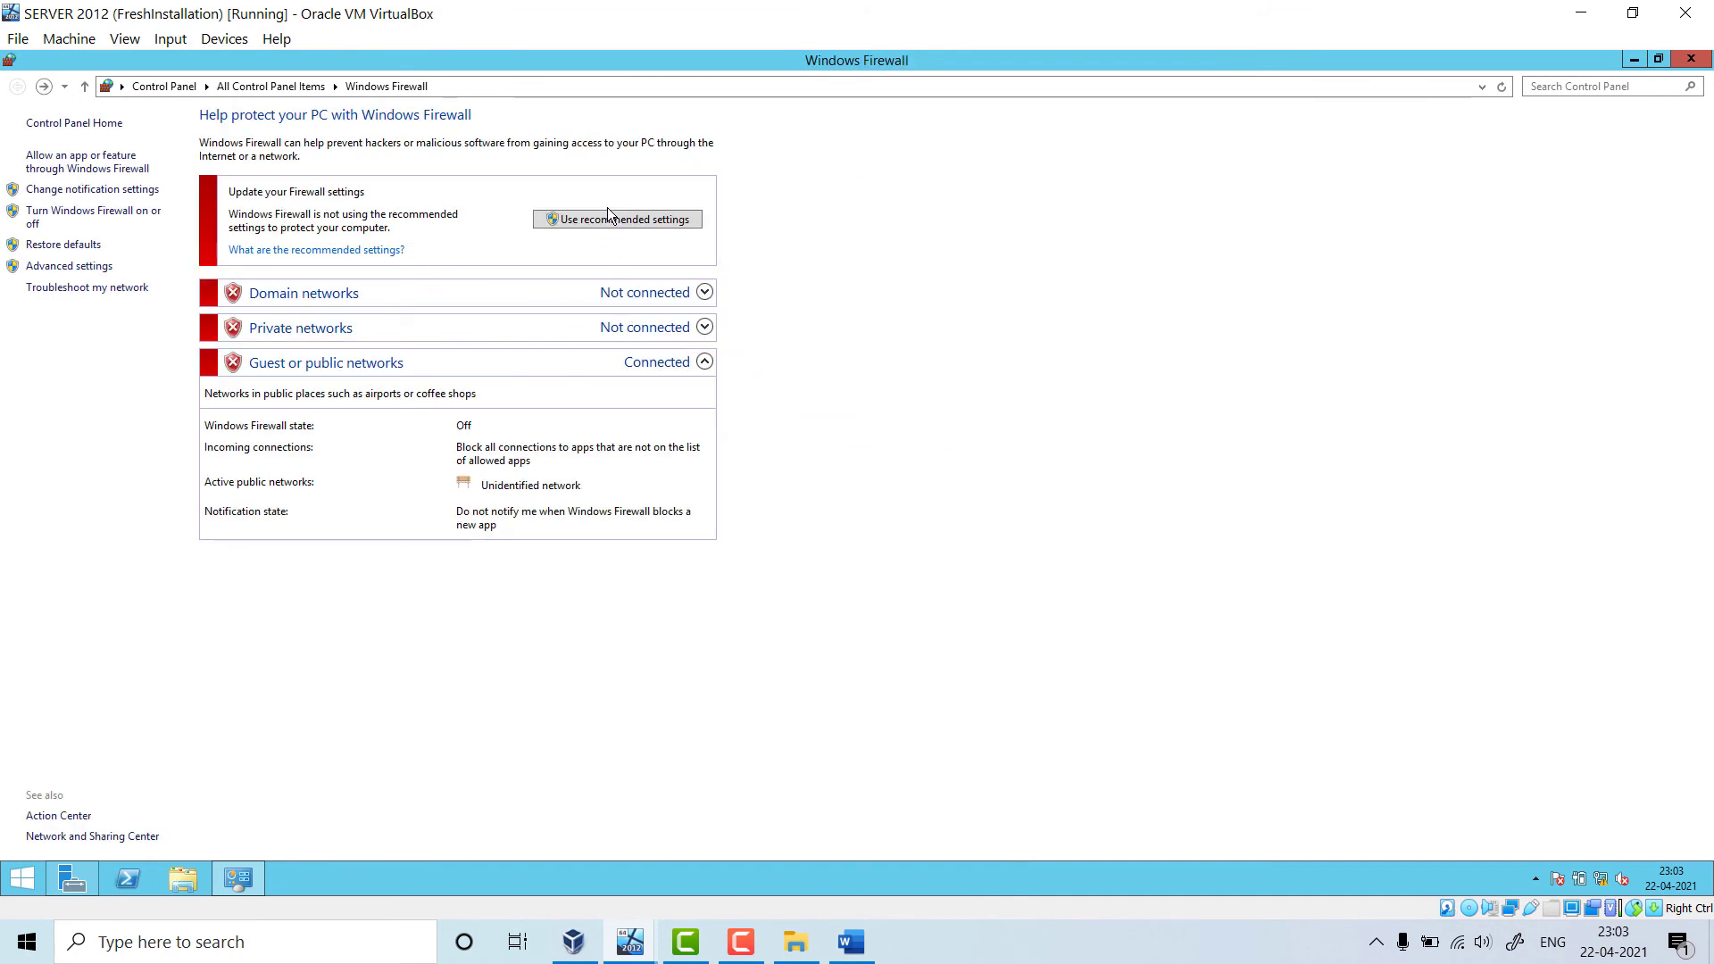
# Examine the FTP Server inbound rules and the outbound rules in Windows Firewall with Advanced Security.
pyautogui.click(66, 267)
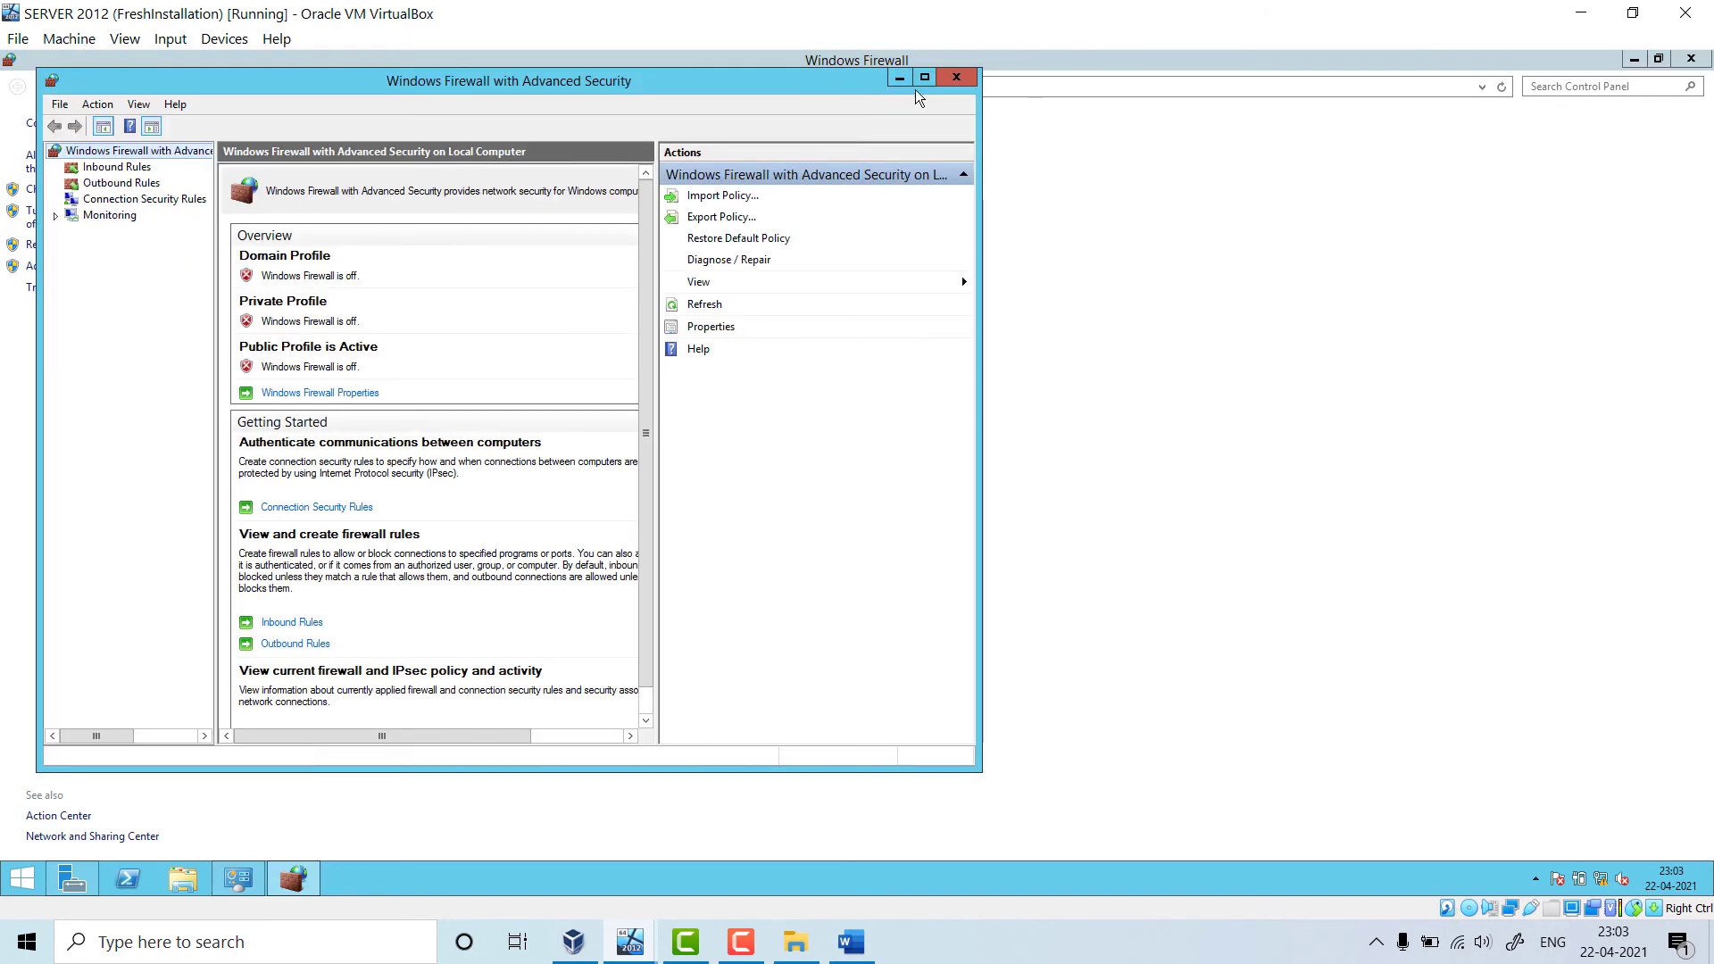
pyautogui.click(924, 78)
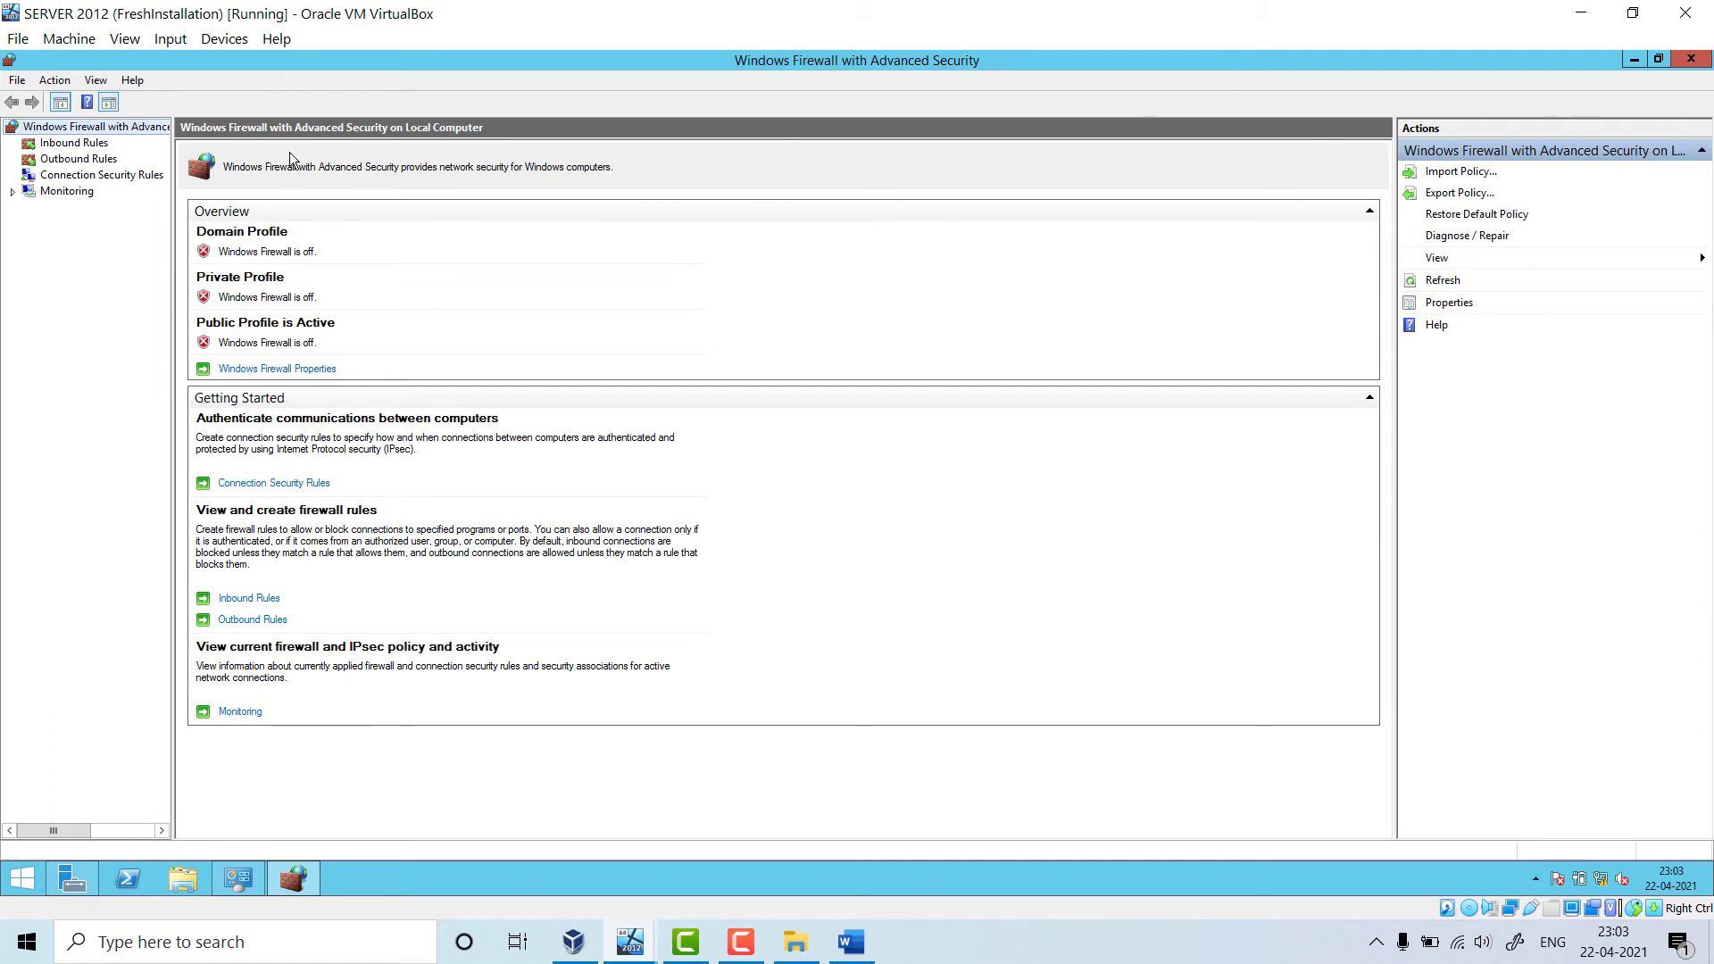
pyautogui.click(85, 143)
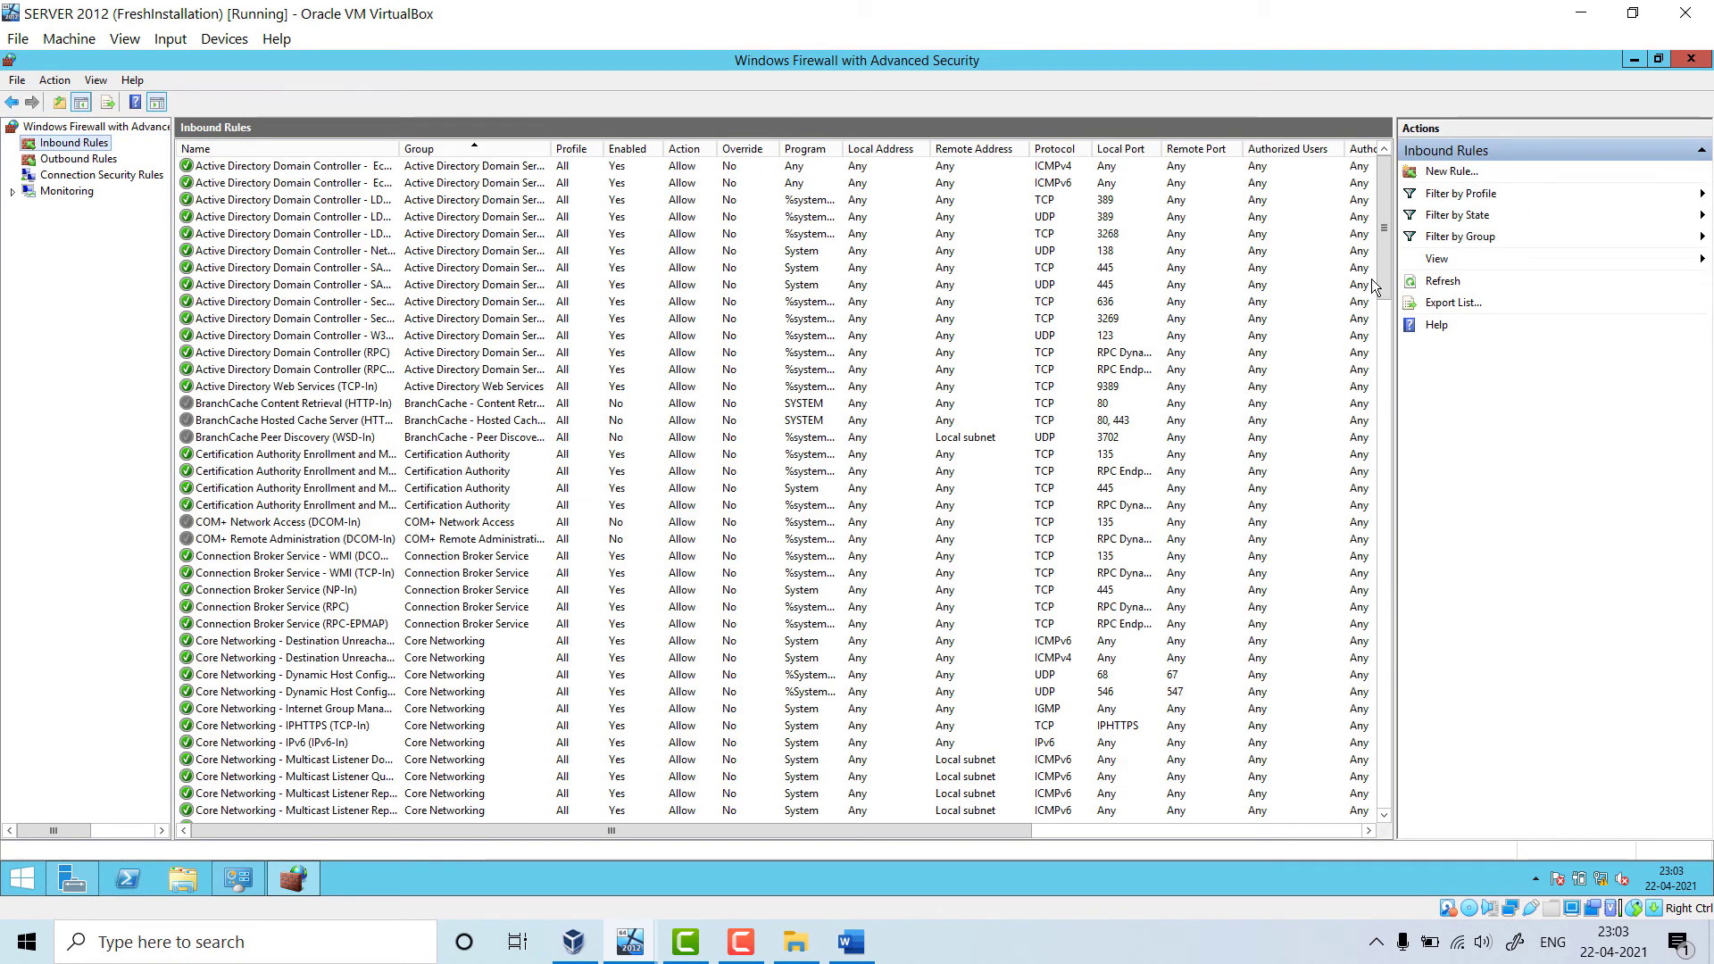
pyautogui.moveTo(1384, 286); pyautogui.dragTo(1387, 463)
pyautogui.scroll(-1, 1387, 463)
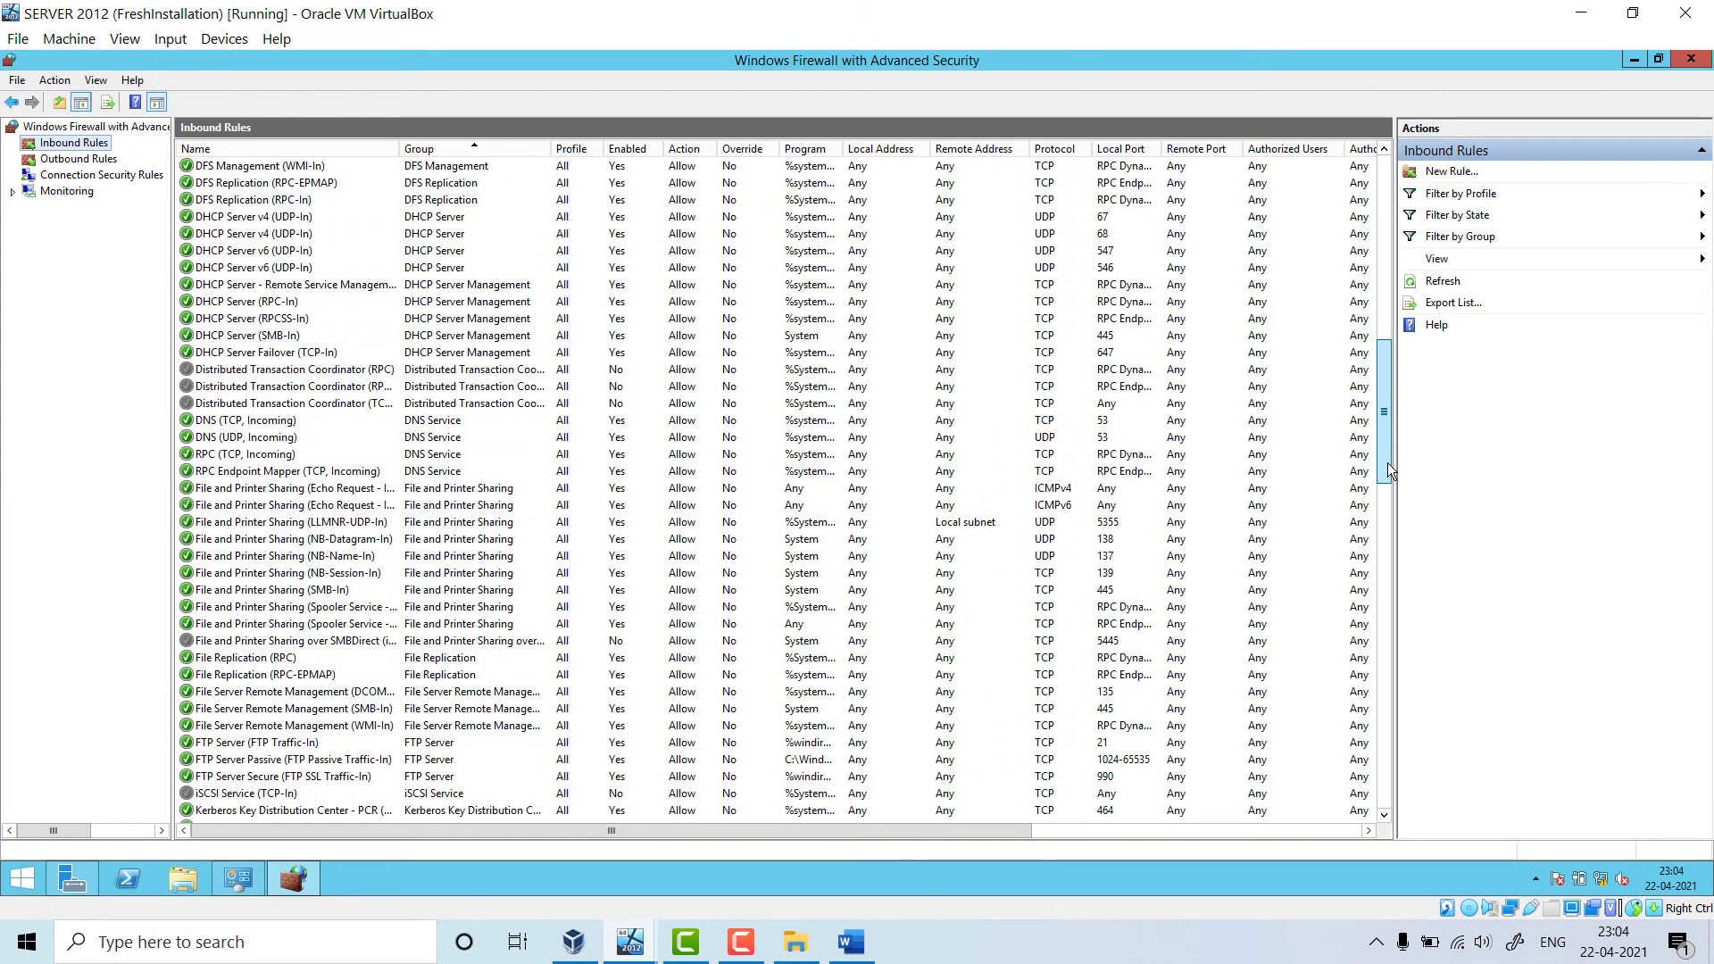
pyautogui.moveTo(1387, 462); pyautogui.dragTo(1377, 284)
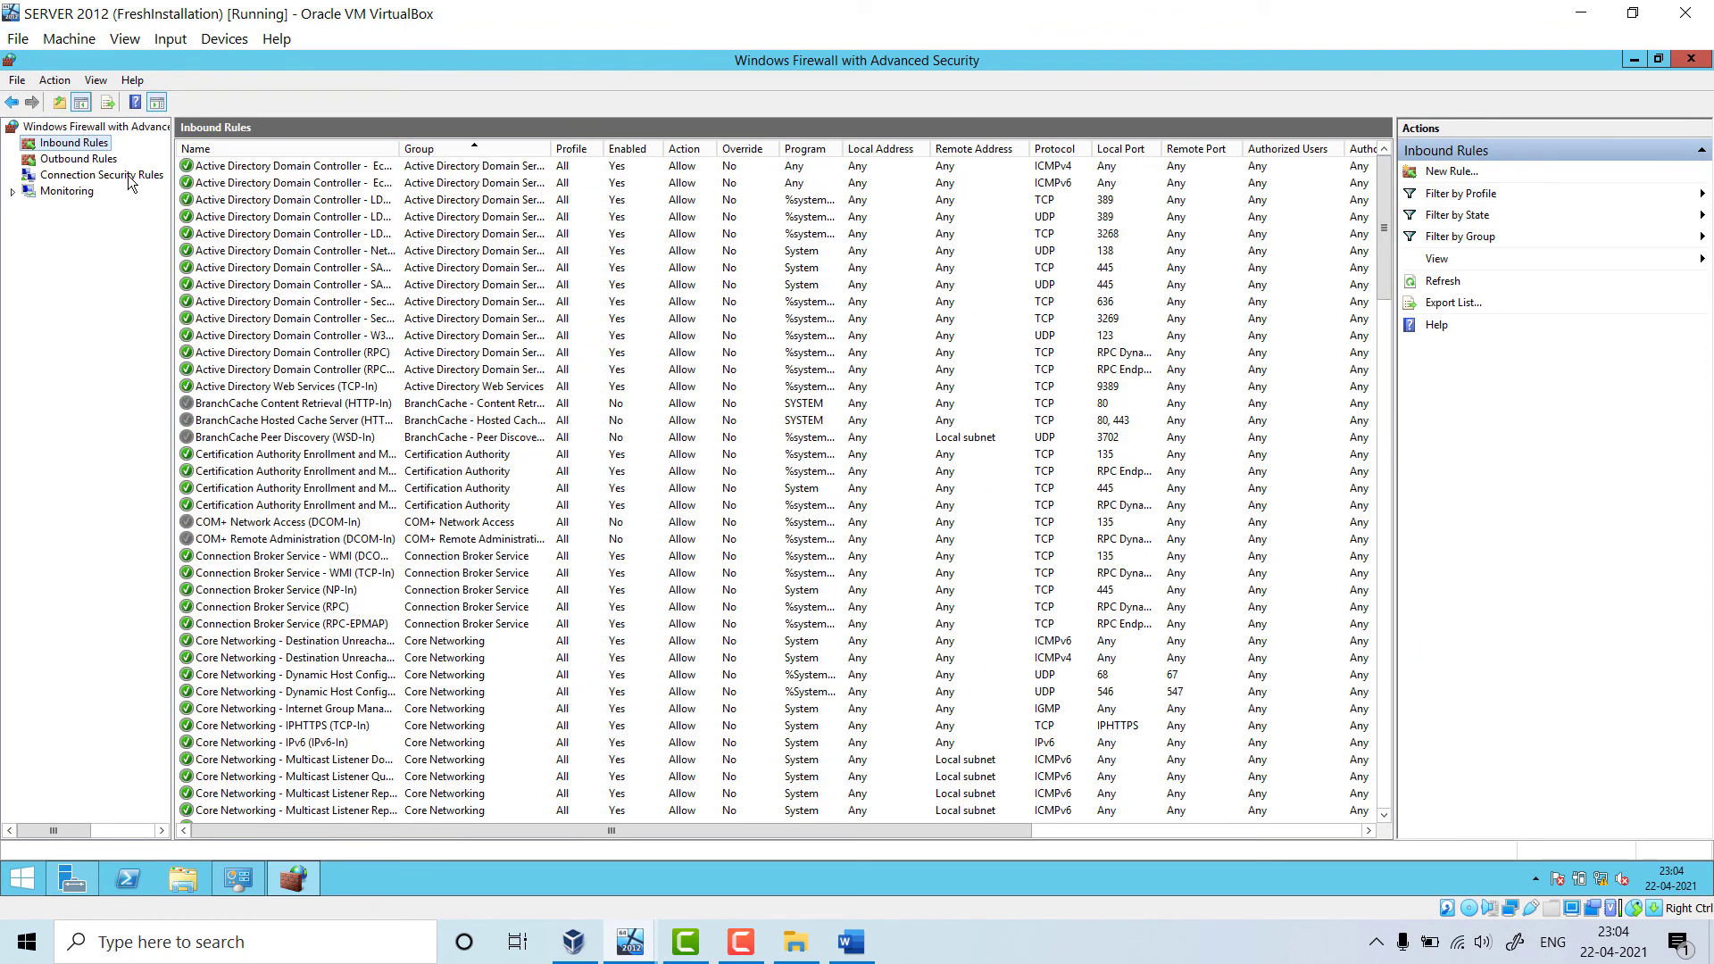
pyautogui.click(1448, 281)
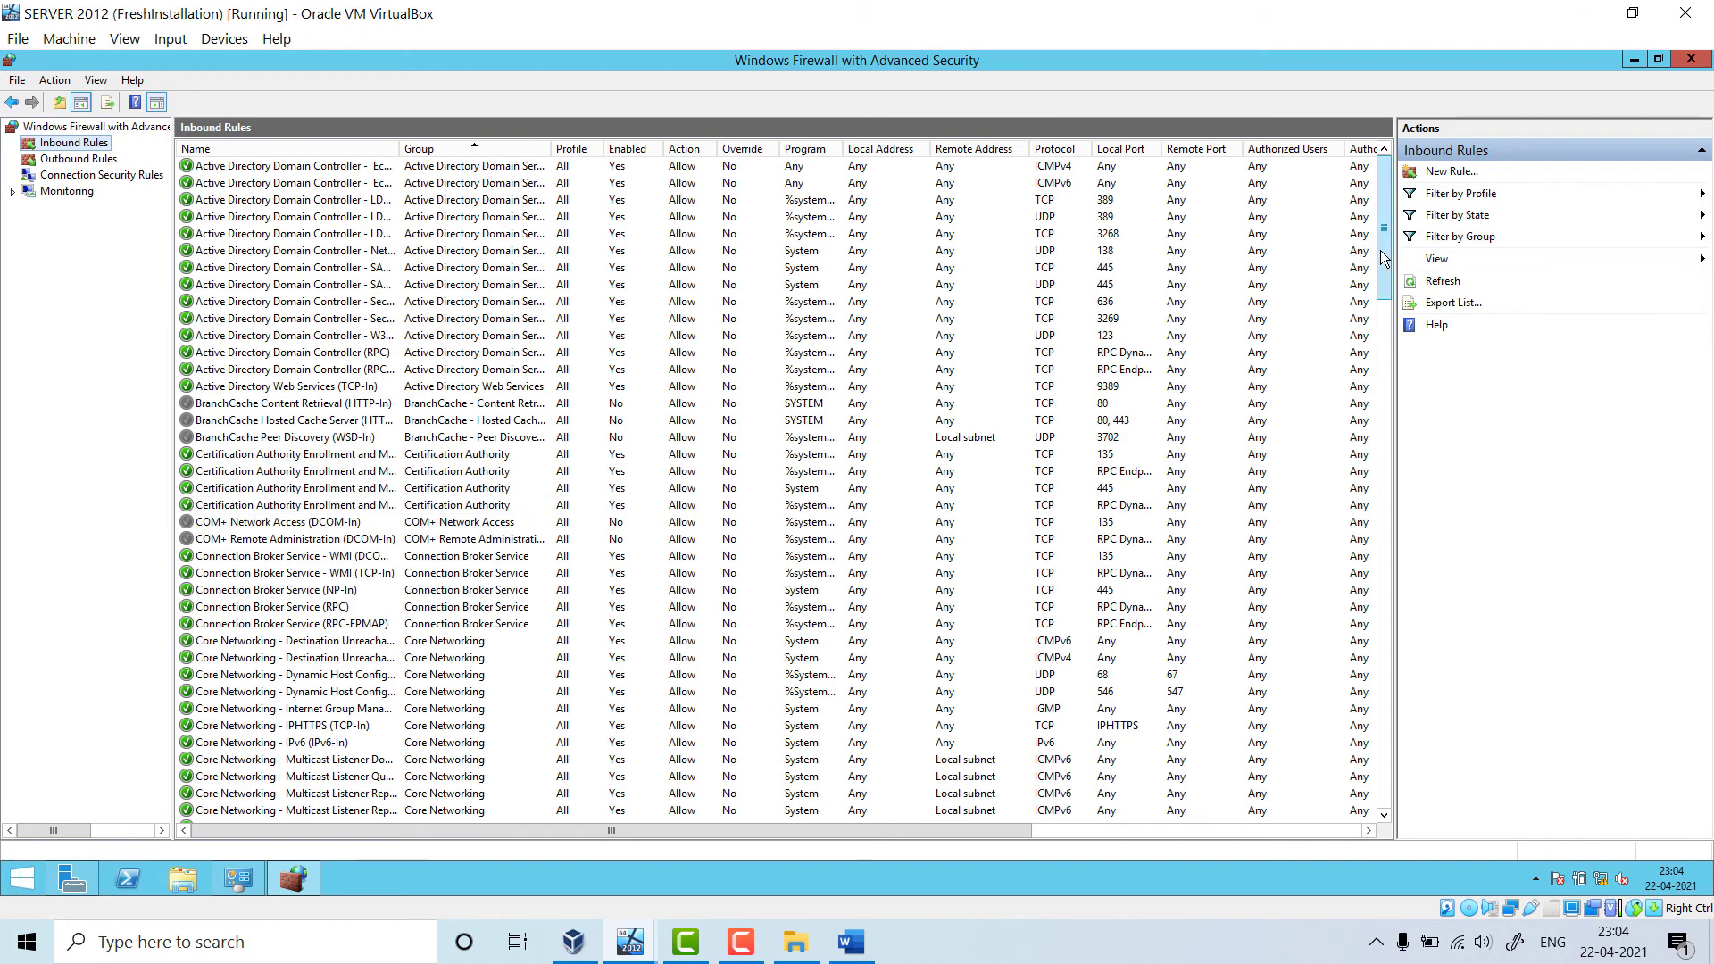
pyautogui.moveTo(1384, 257); pyautogui.dragTo(1397, 462)
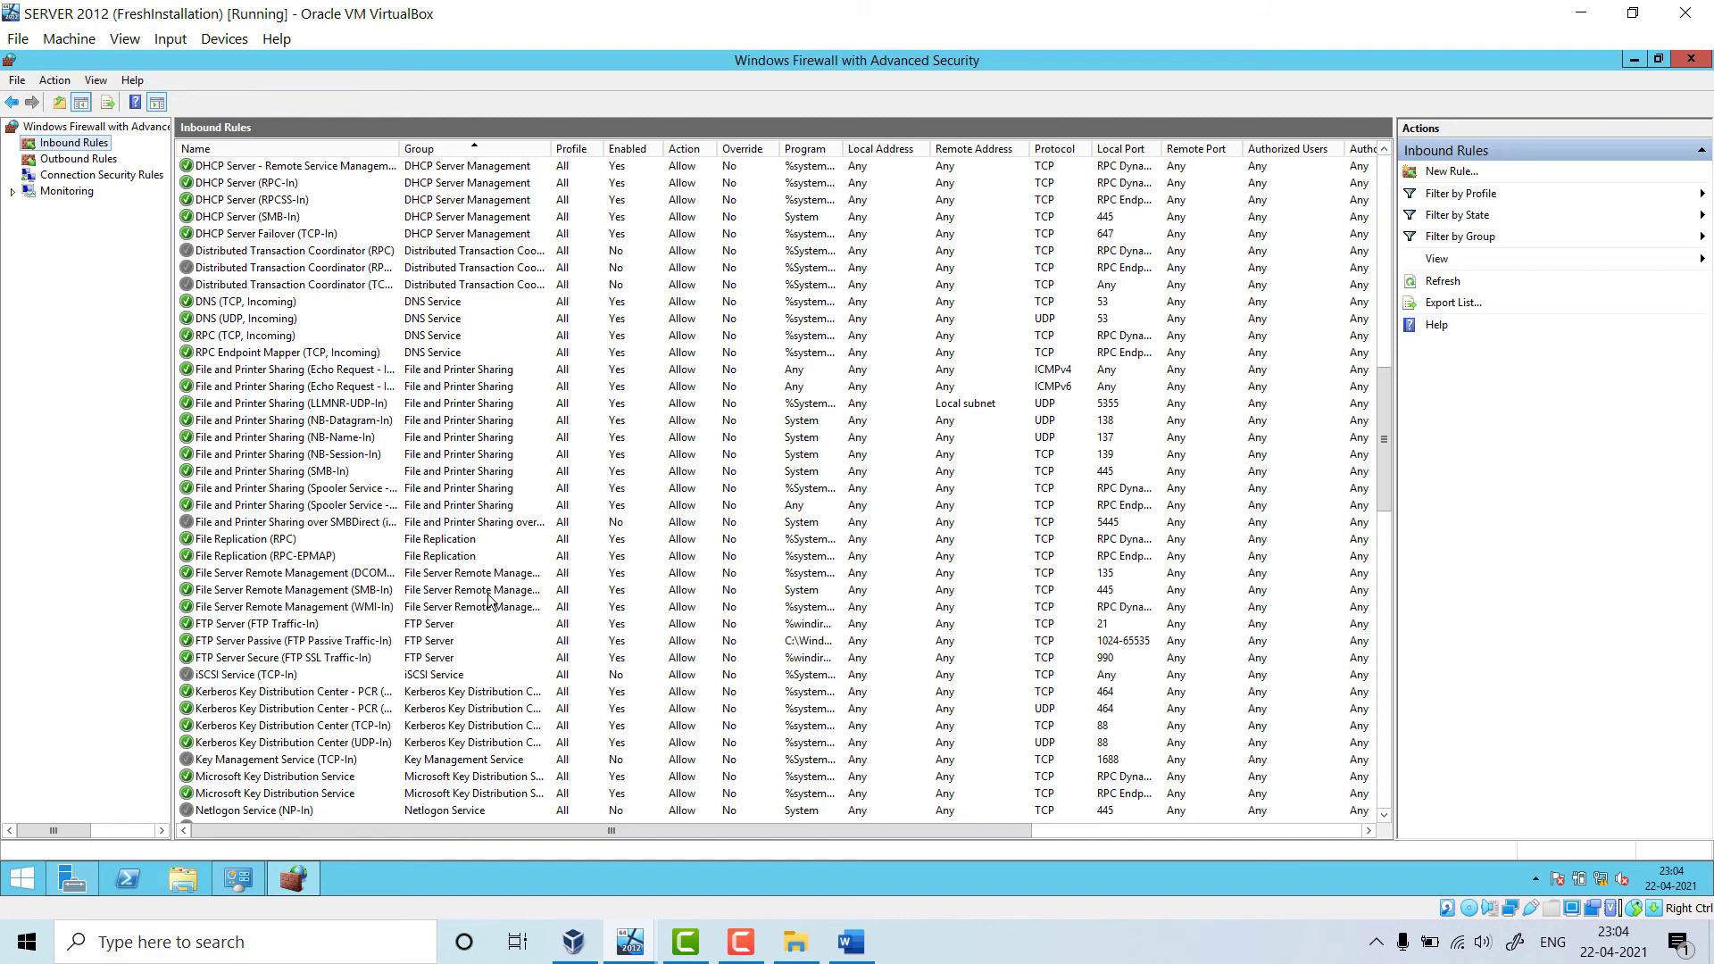
pyautogui.click(79, 158)
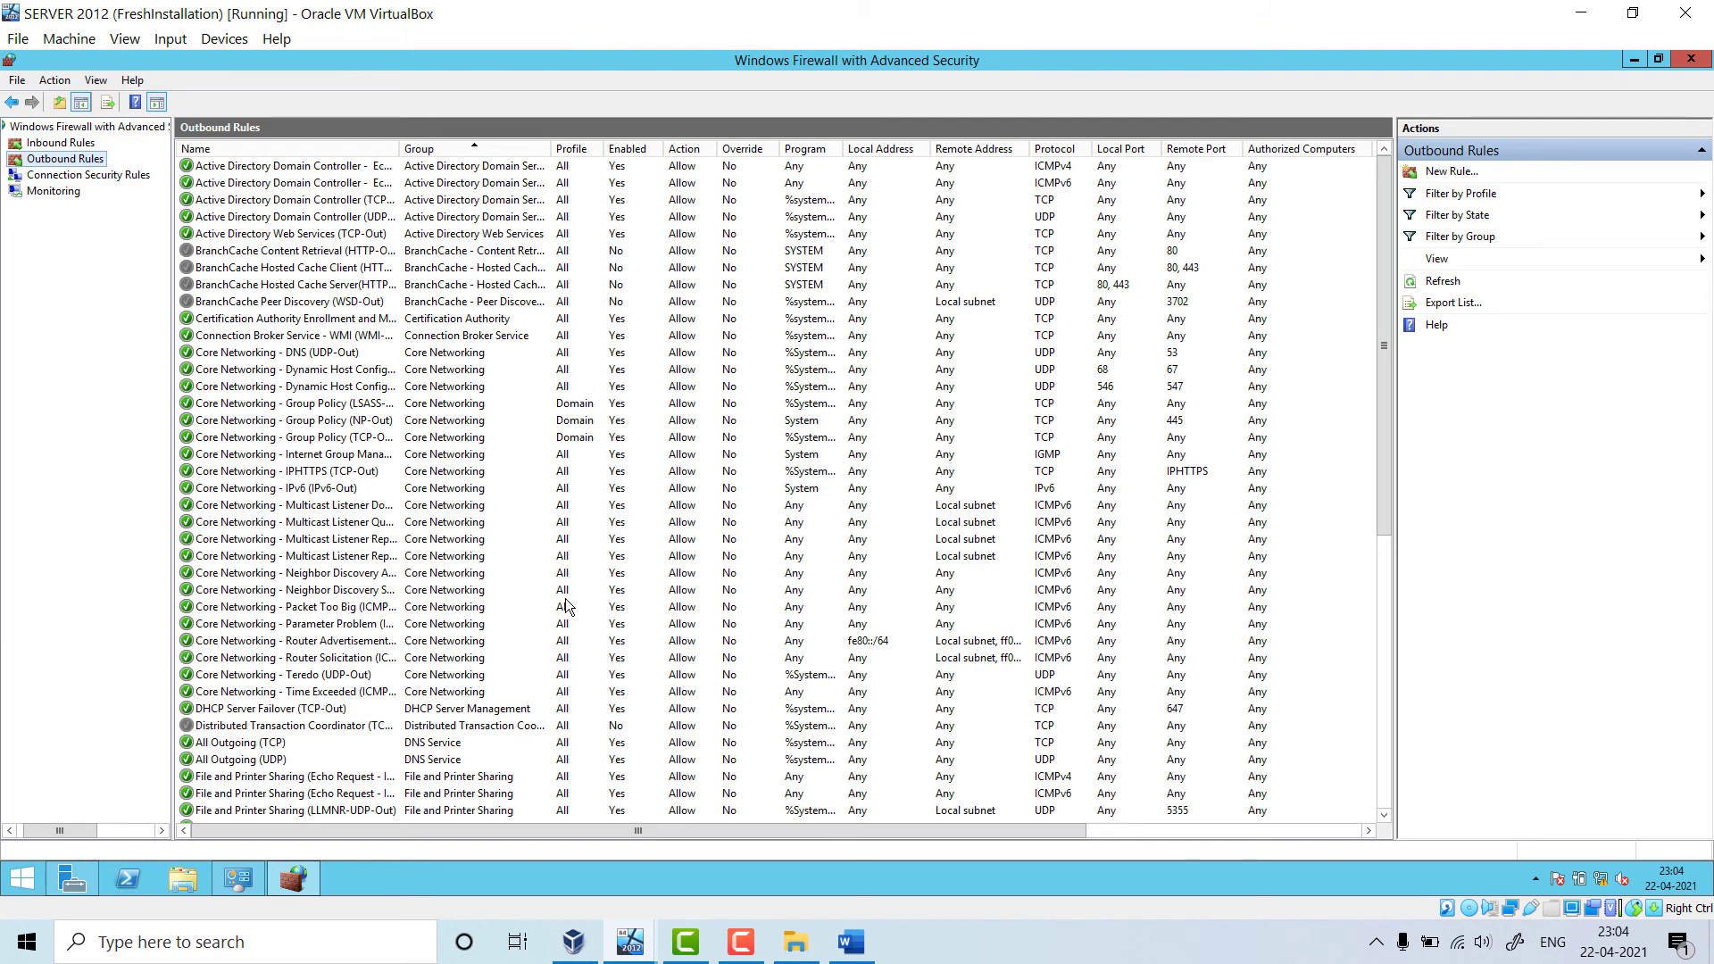
# Close Windows Firewall with Advanced Security, Windows Firewall and Server Manager to return to the server's desktop.
pyautogui.click(1701, 59)
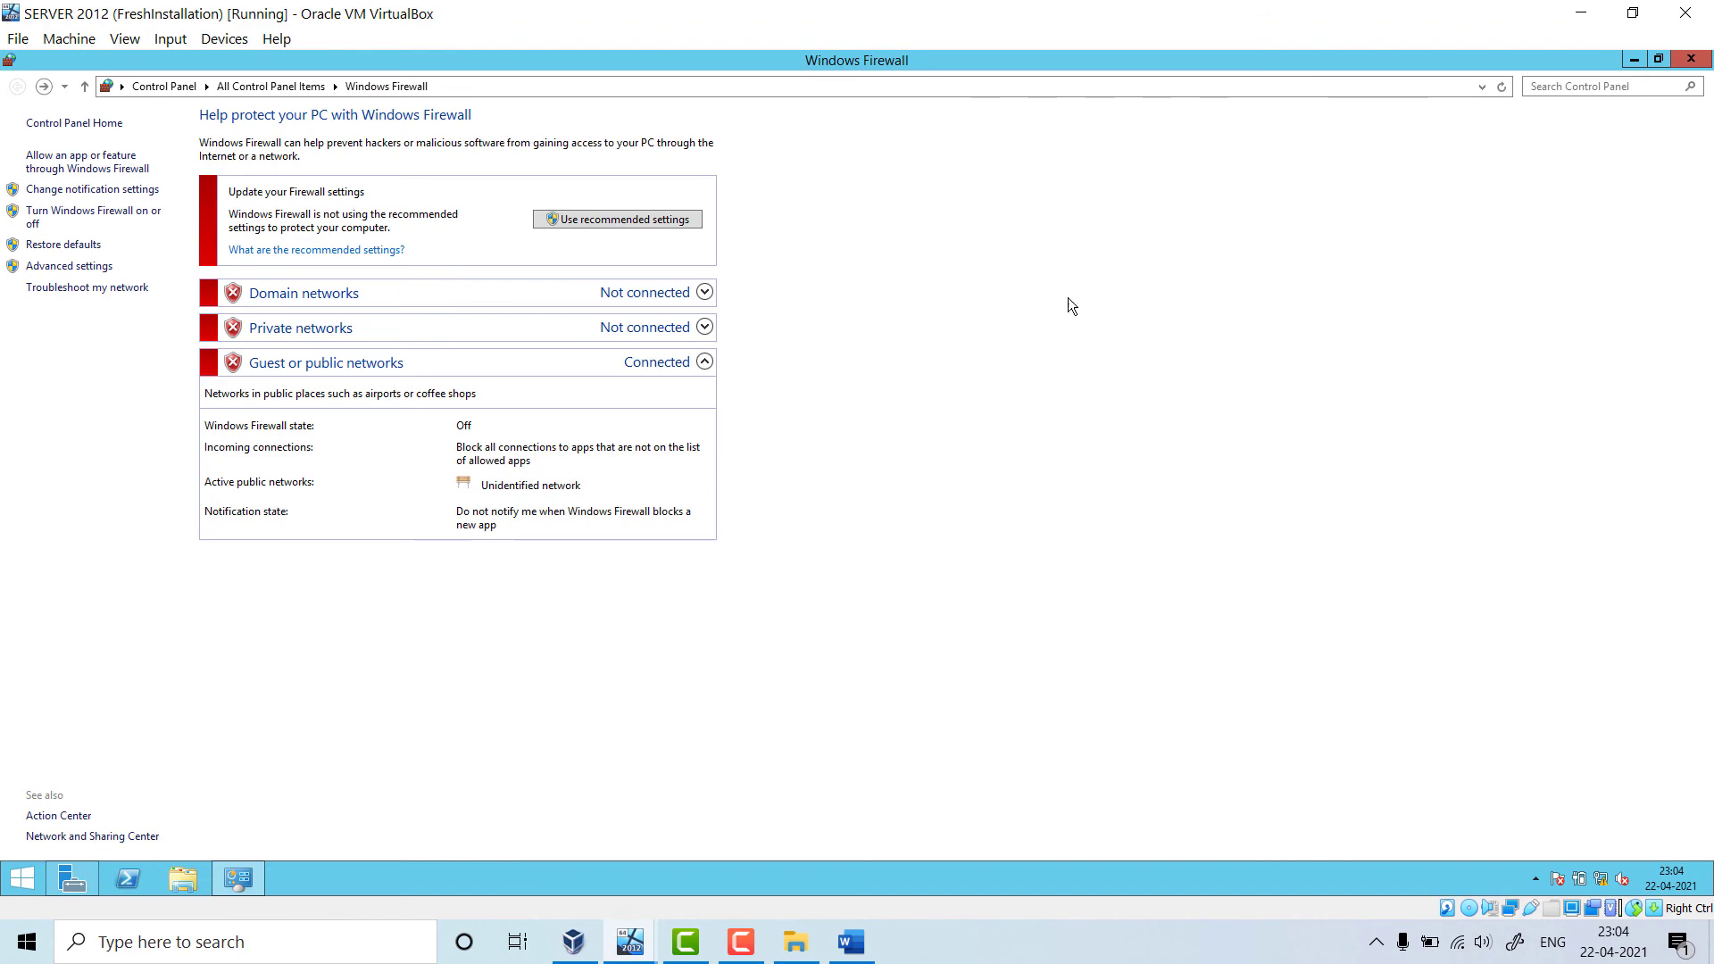
pyautogui.click(1691, 58)
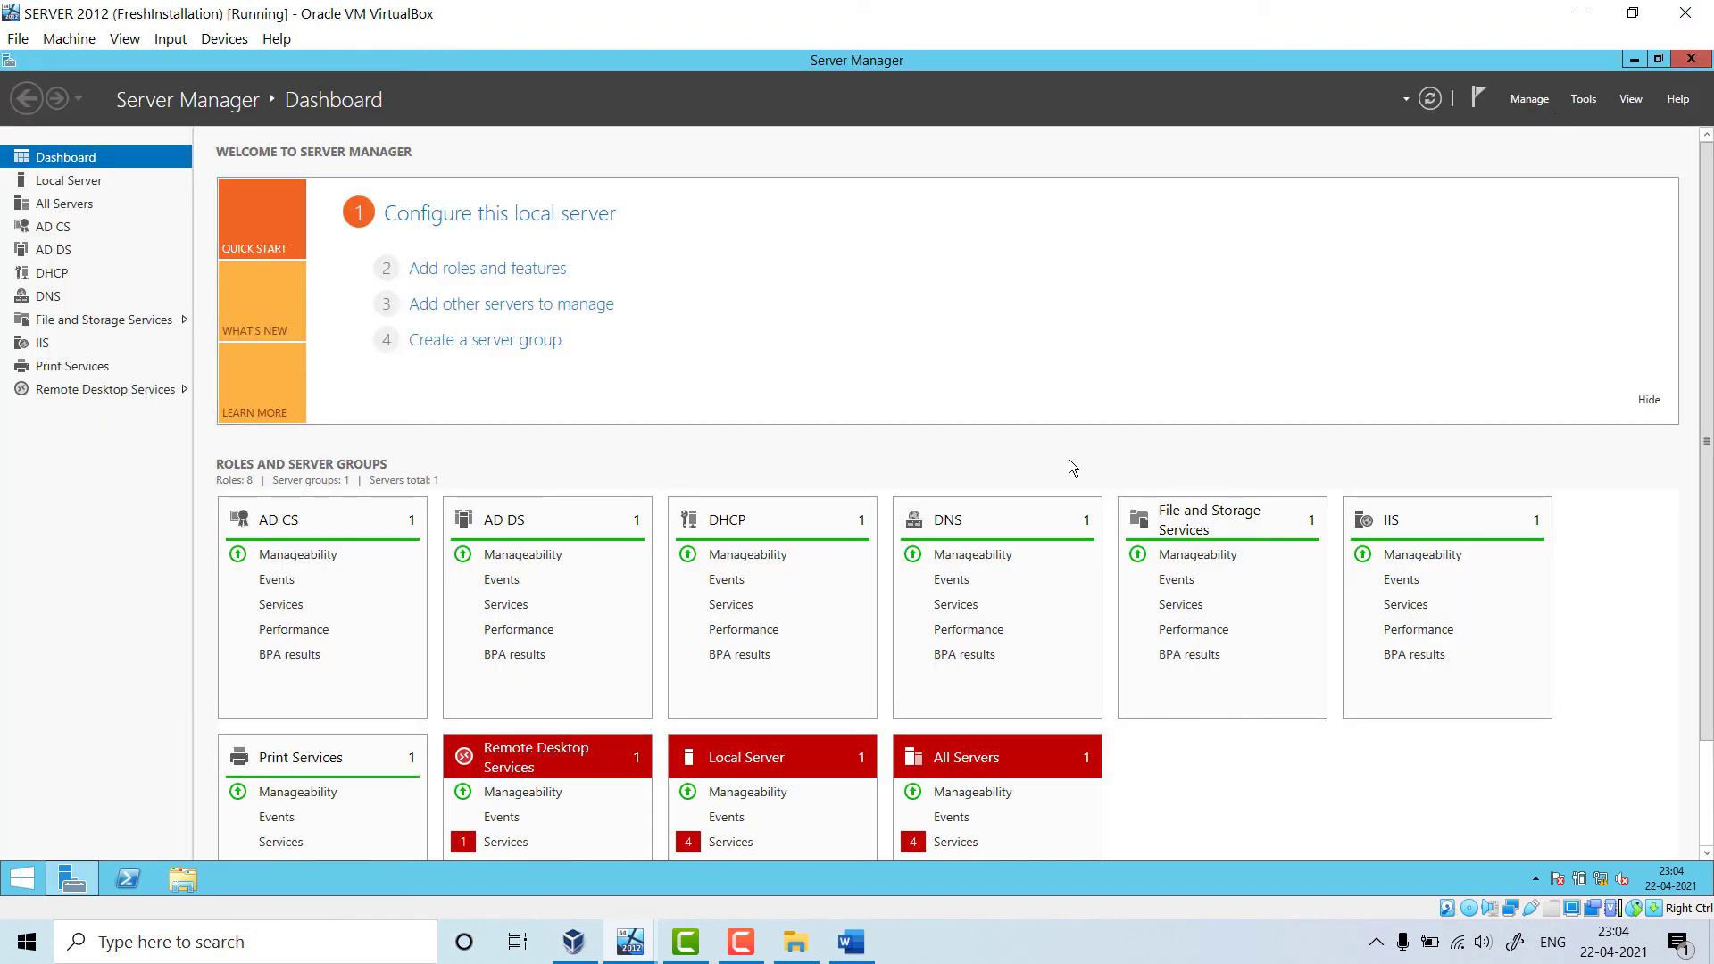
pyautogui.click(1693, 59)
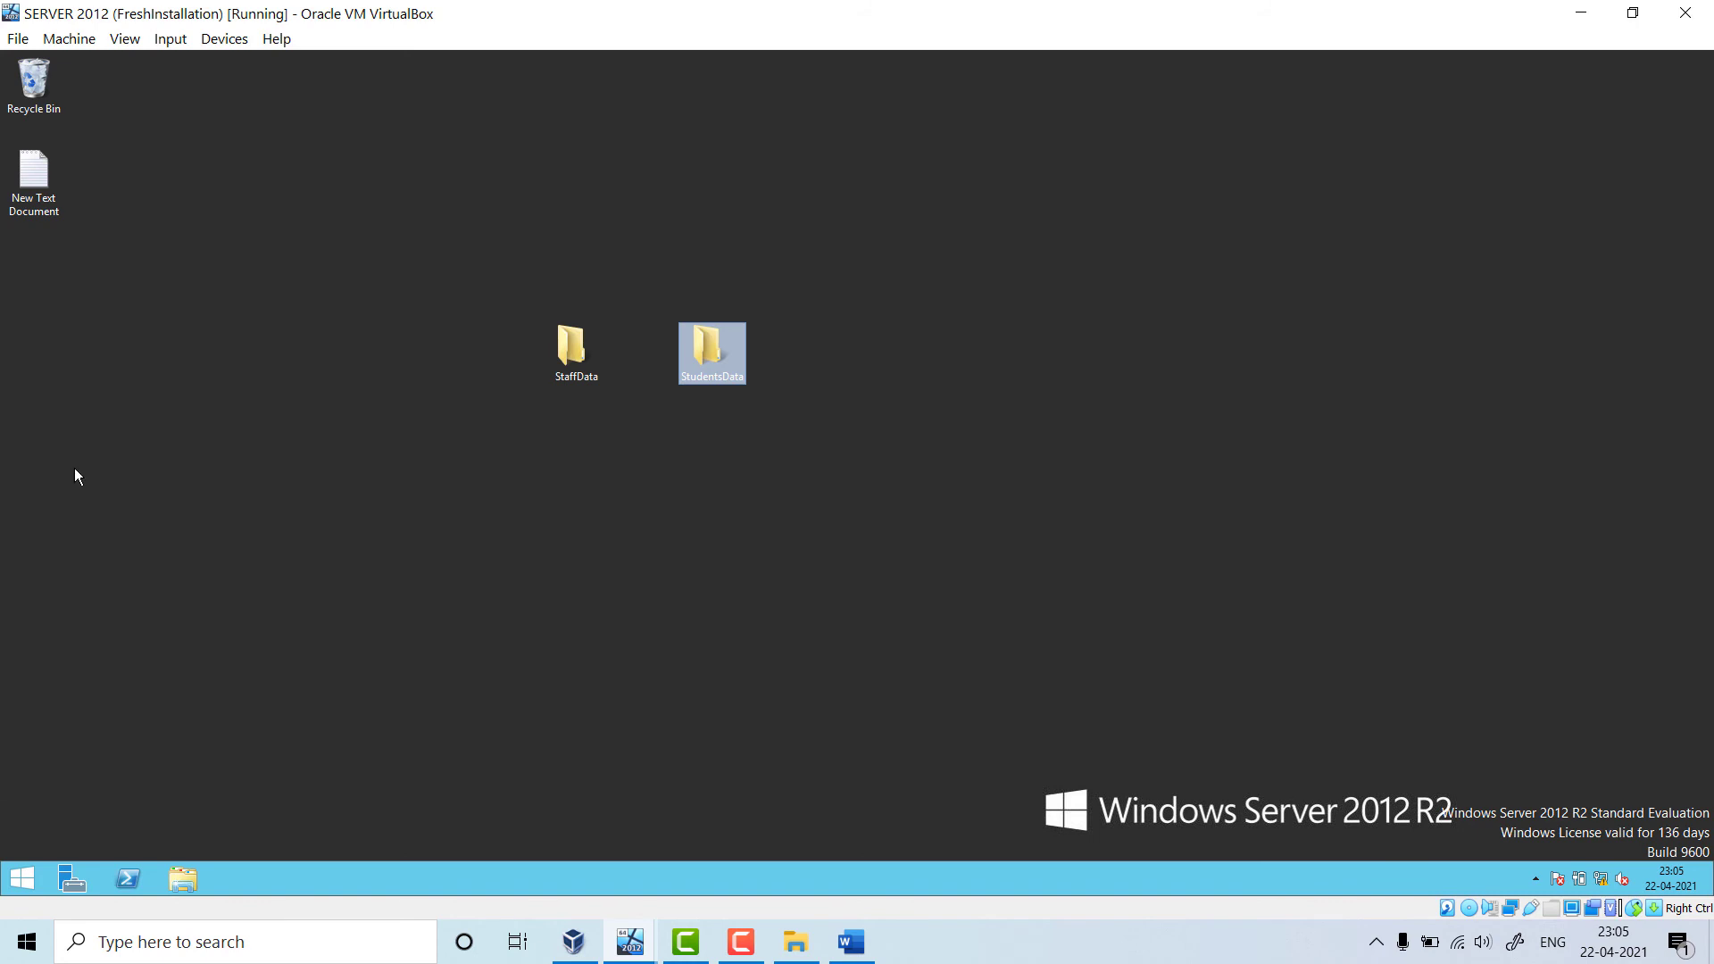
# Switch to the Window10 virtual machine and sign in as Other user with the student's user name and password, checking the credentials in the Word document.
pyautogui.moveTo(630, 940)
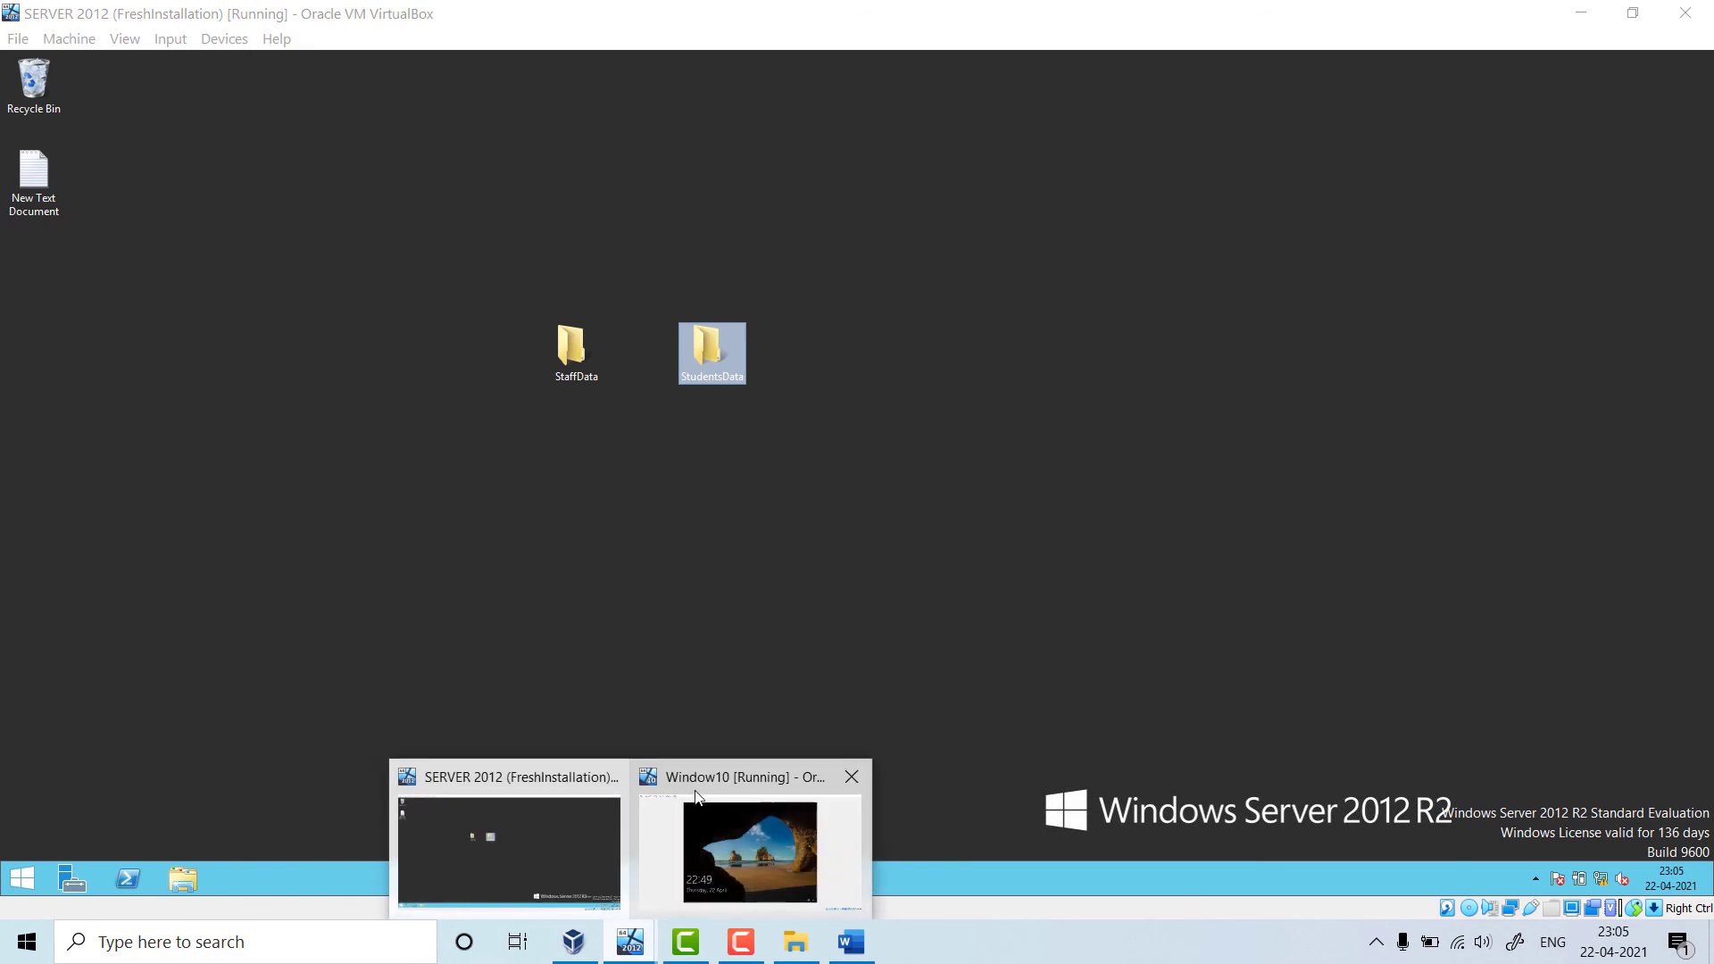
pyautogui.click(714, 778)
pyautogui.click(727, 494)
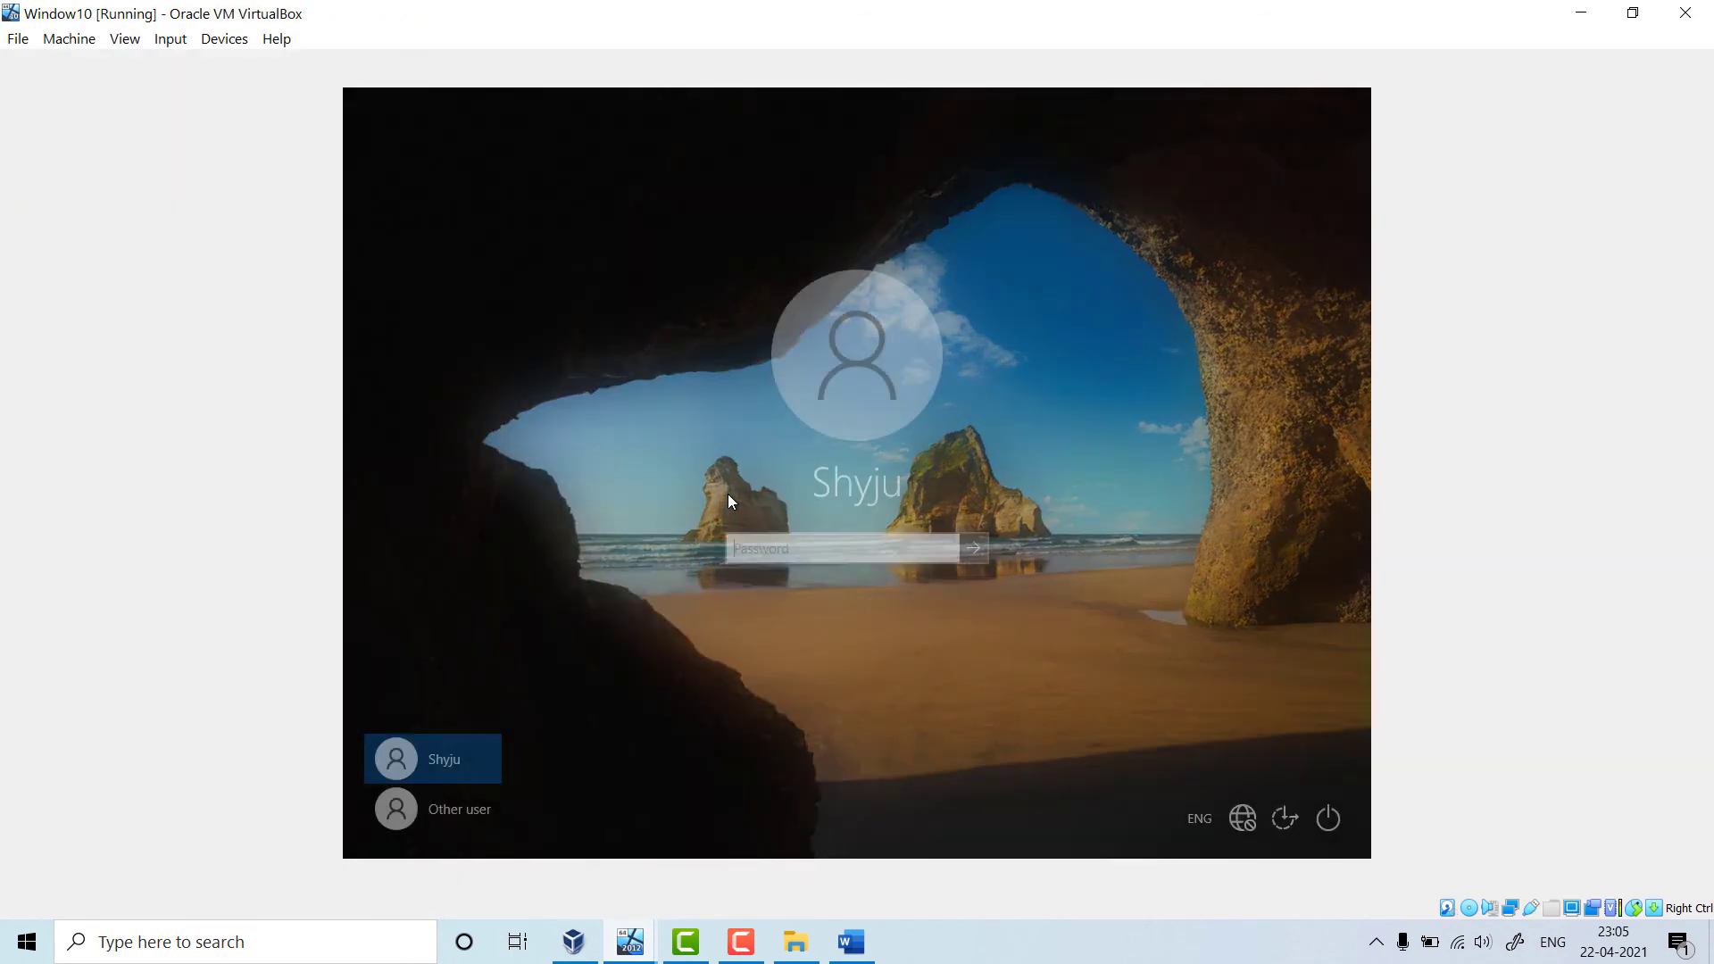
pyautogui.click(465, 810)
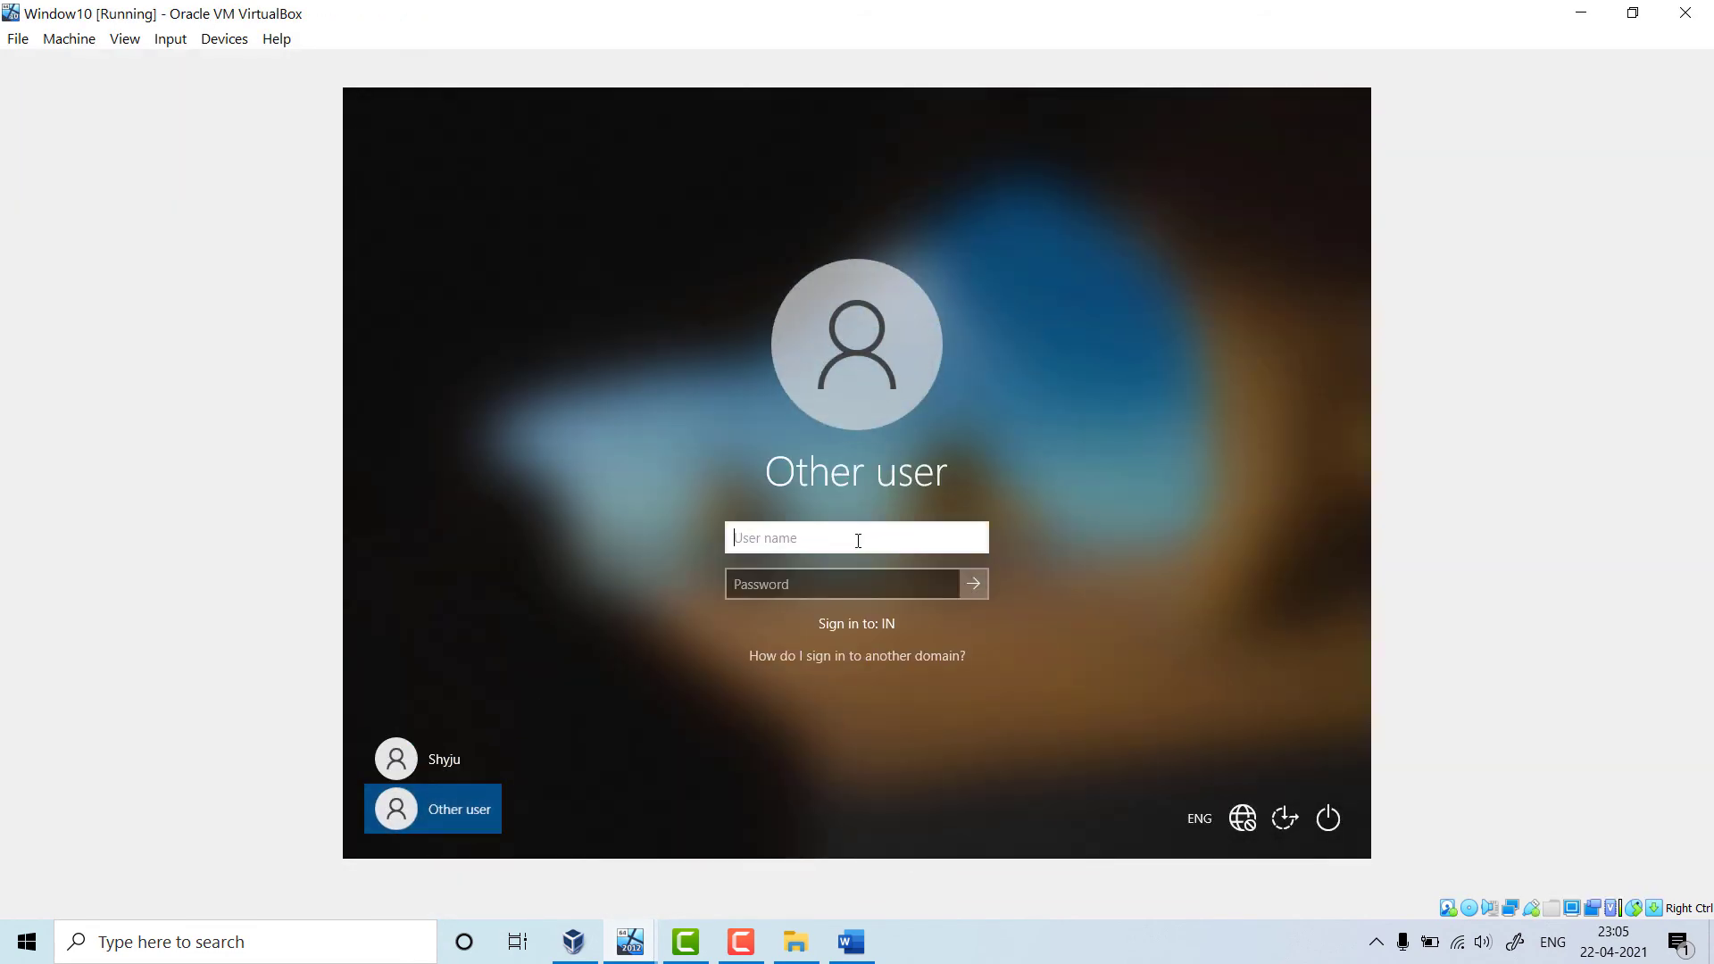
pyautogui.write('bhavin')
pyautogui.press('Tab')
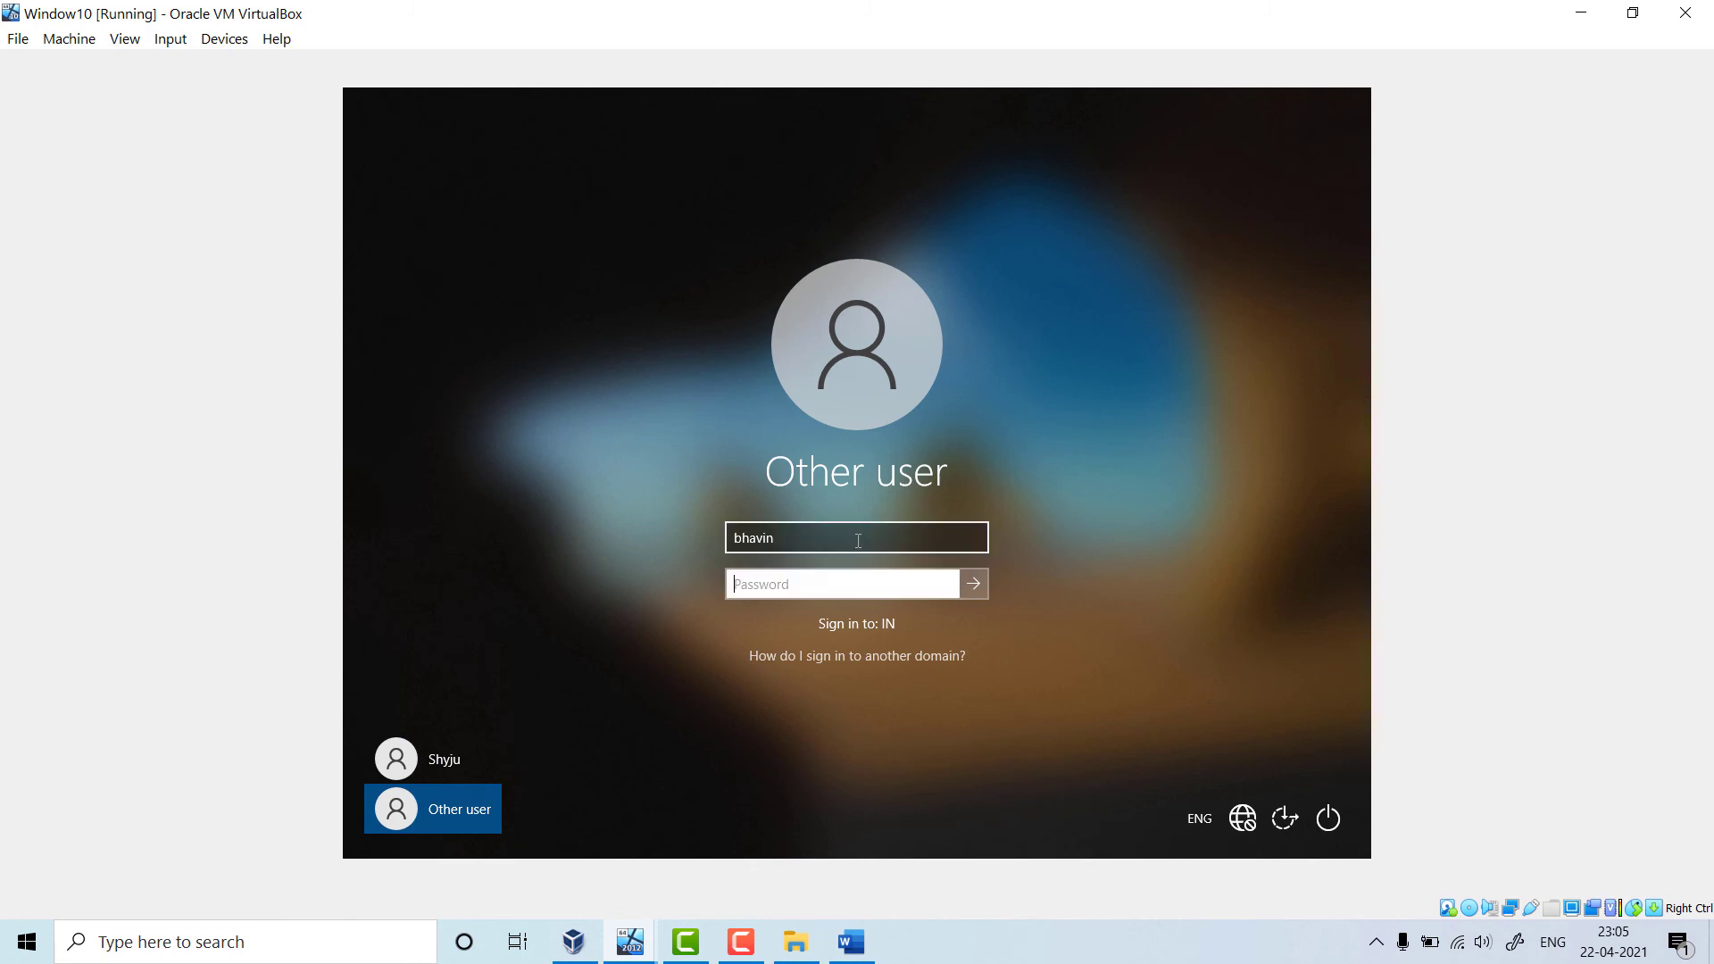
pyautogui.write('*************')
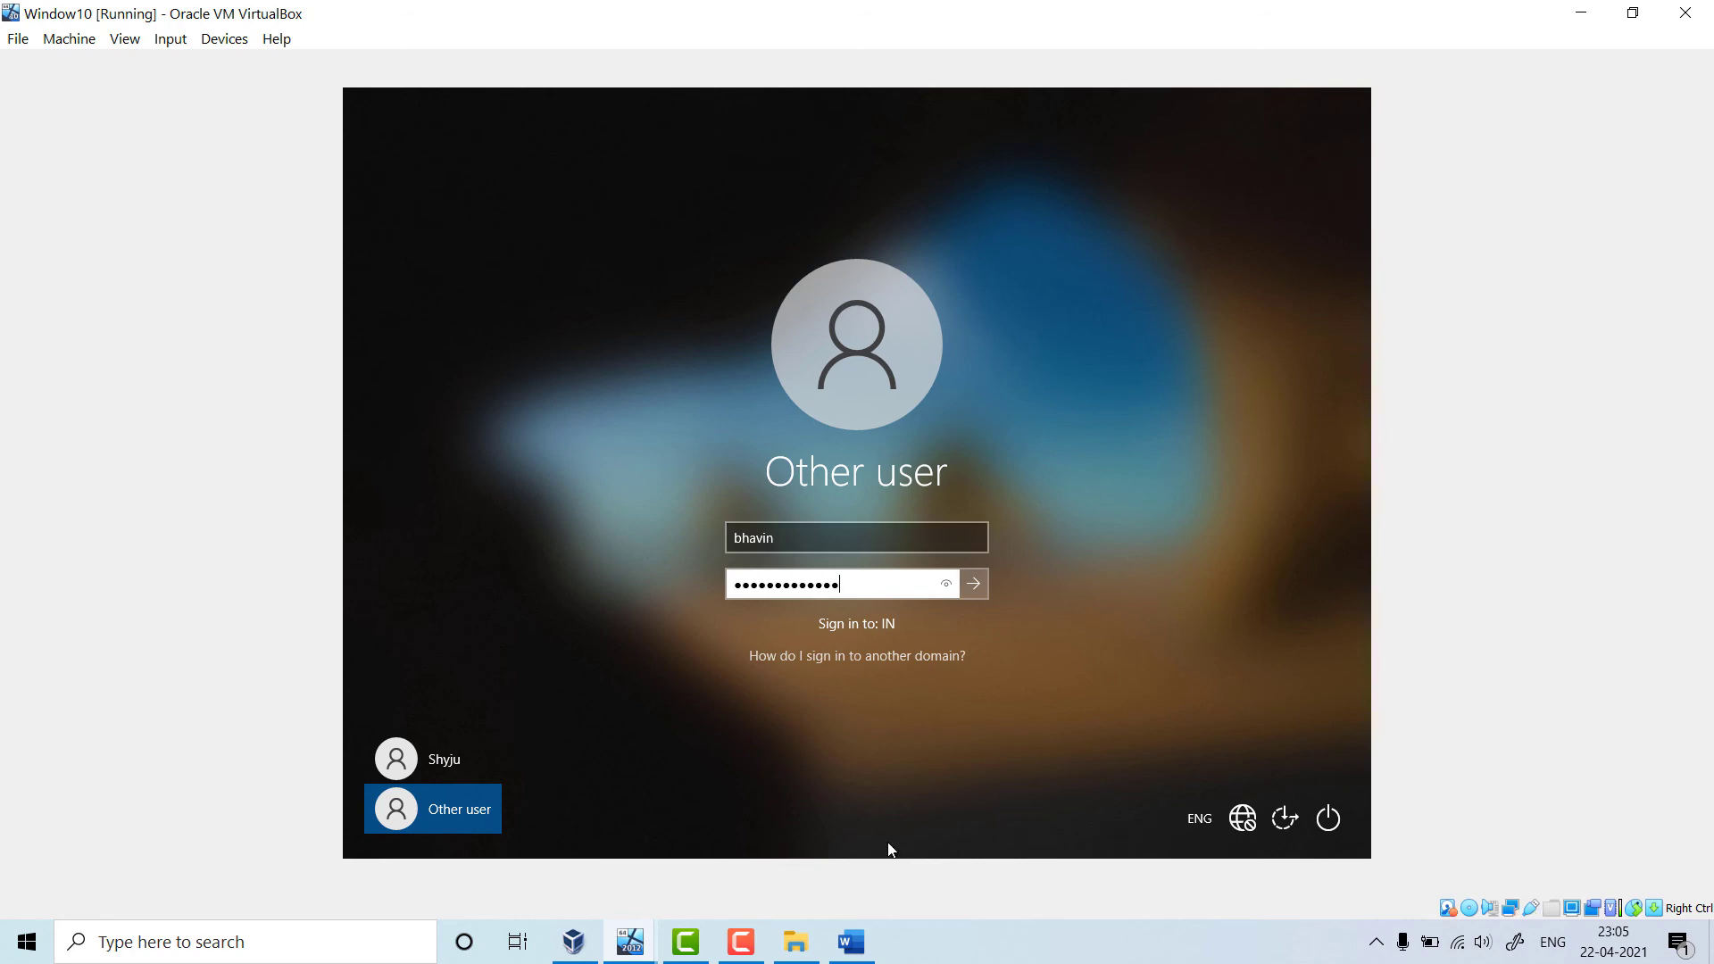
pyautogui.click(851, 942)
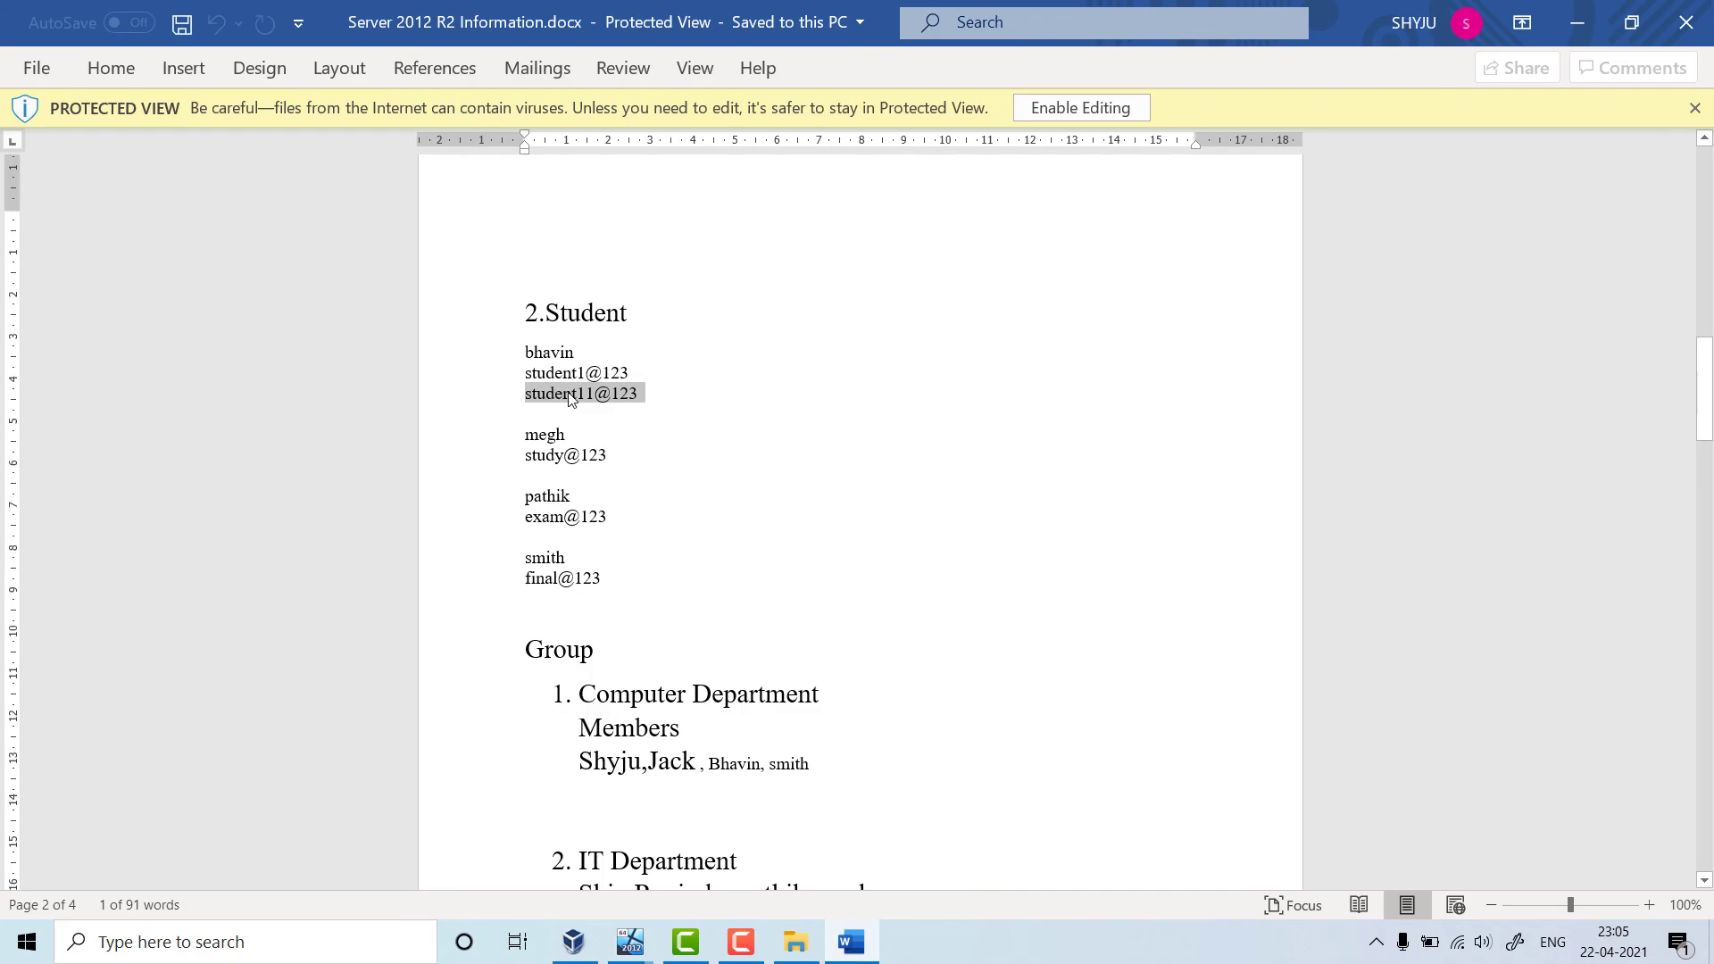
pyautogui.click(850, 942)
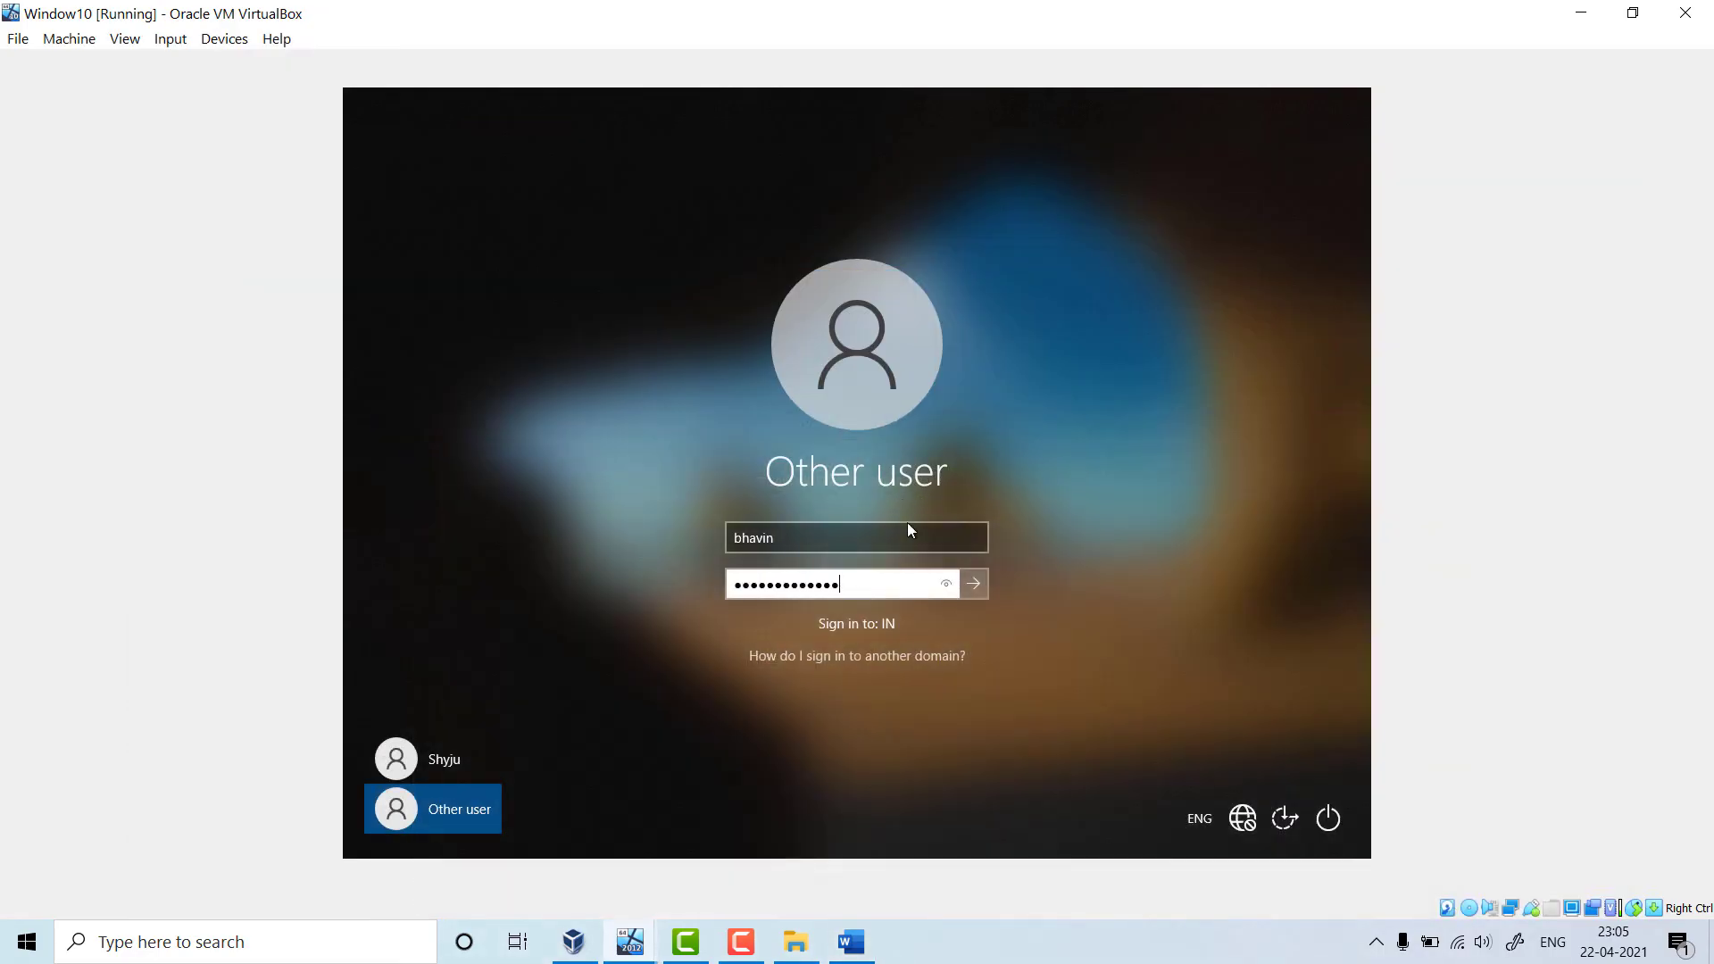
pyautogui.click(973, 583)
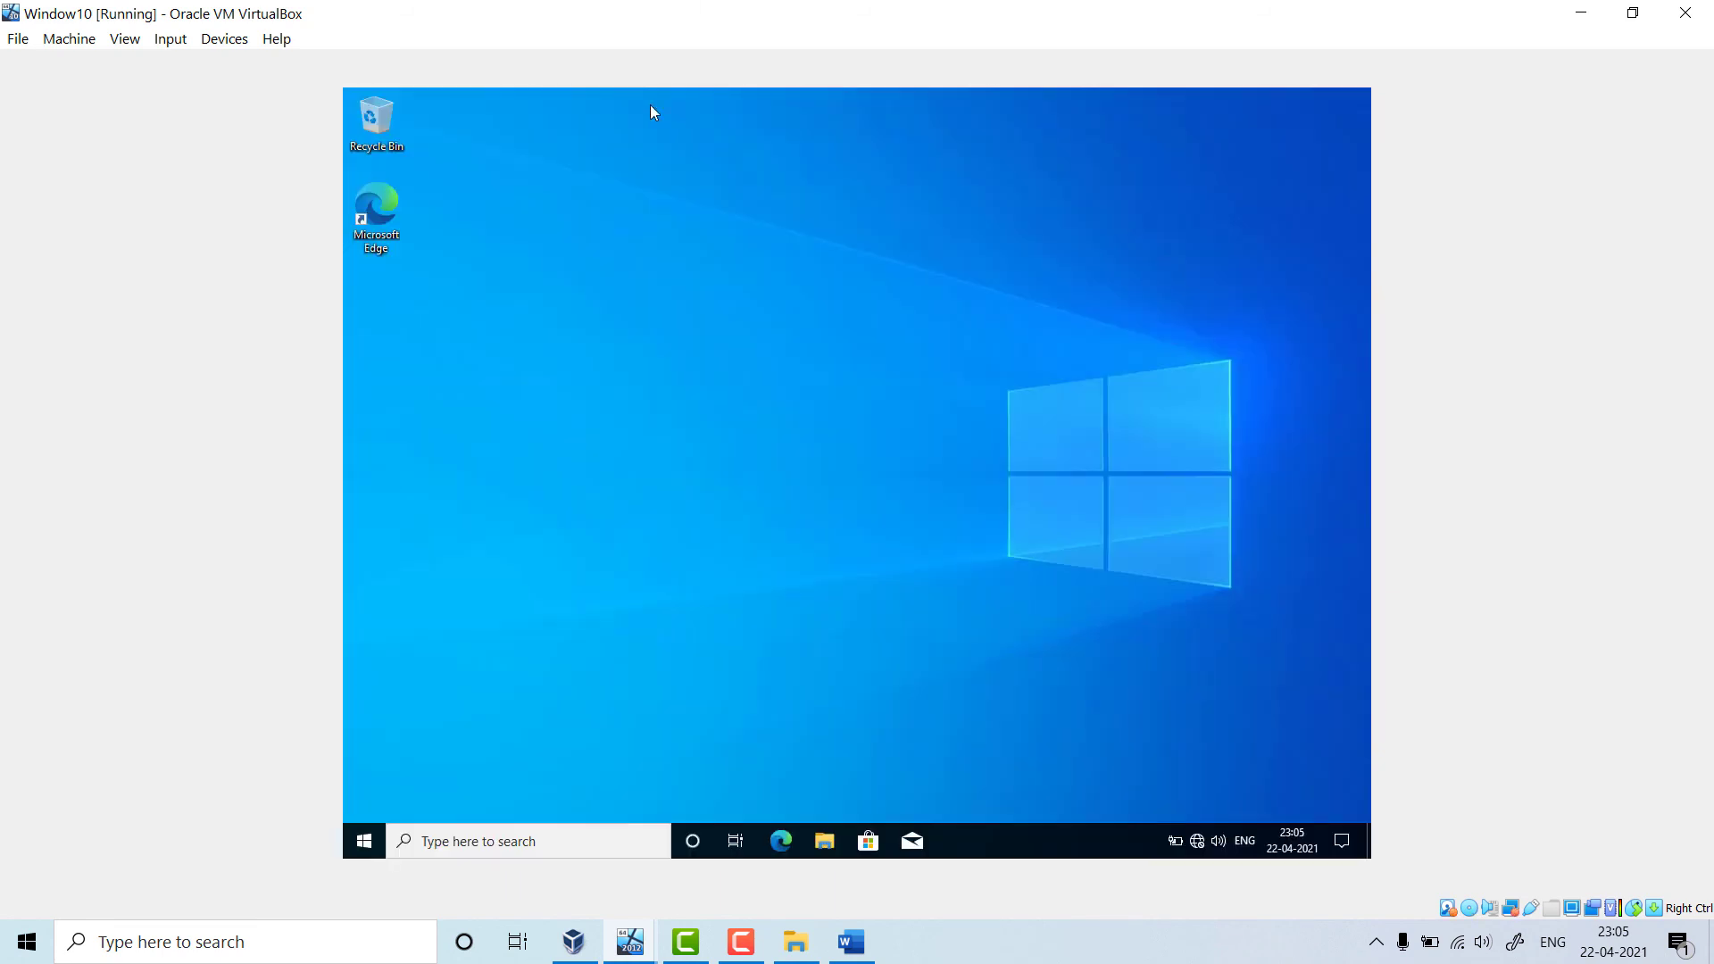
# Refresh the Windows 10 desktop and open This PC in a maximized window, ready for entering an address.
pyautogui.rightClick(733, 222)
pyautogui.click(786, 268)
pyautogui.rightClick(787, 277)
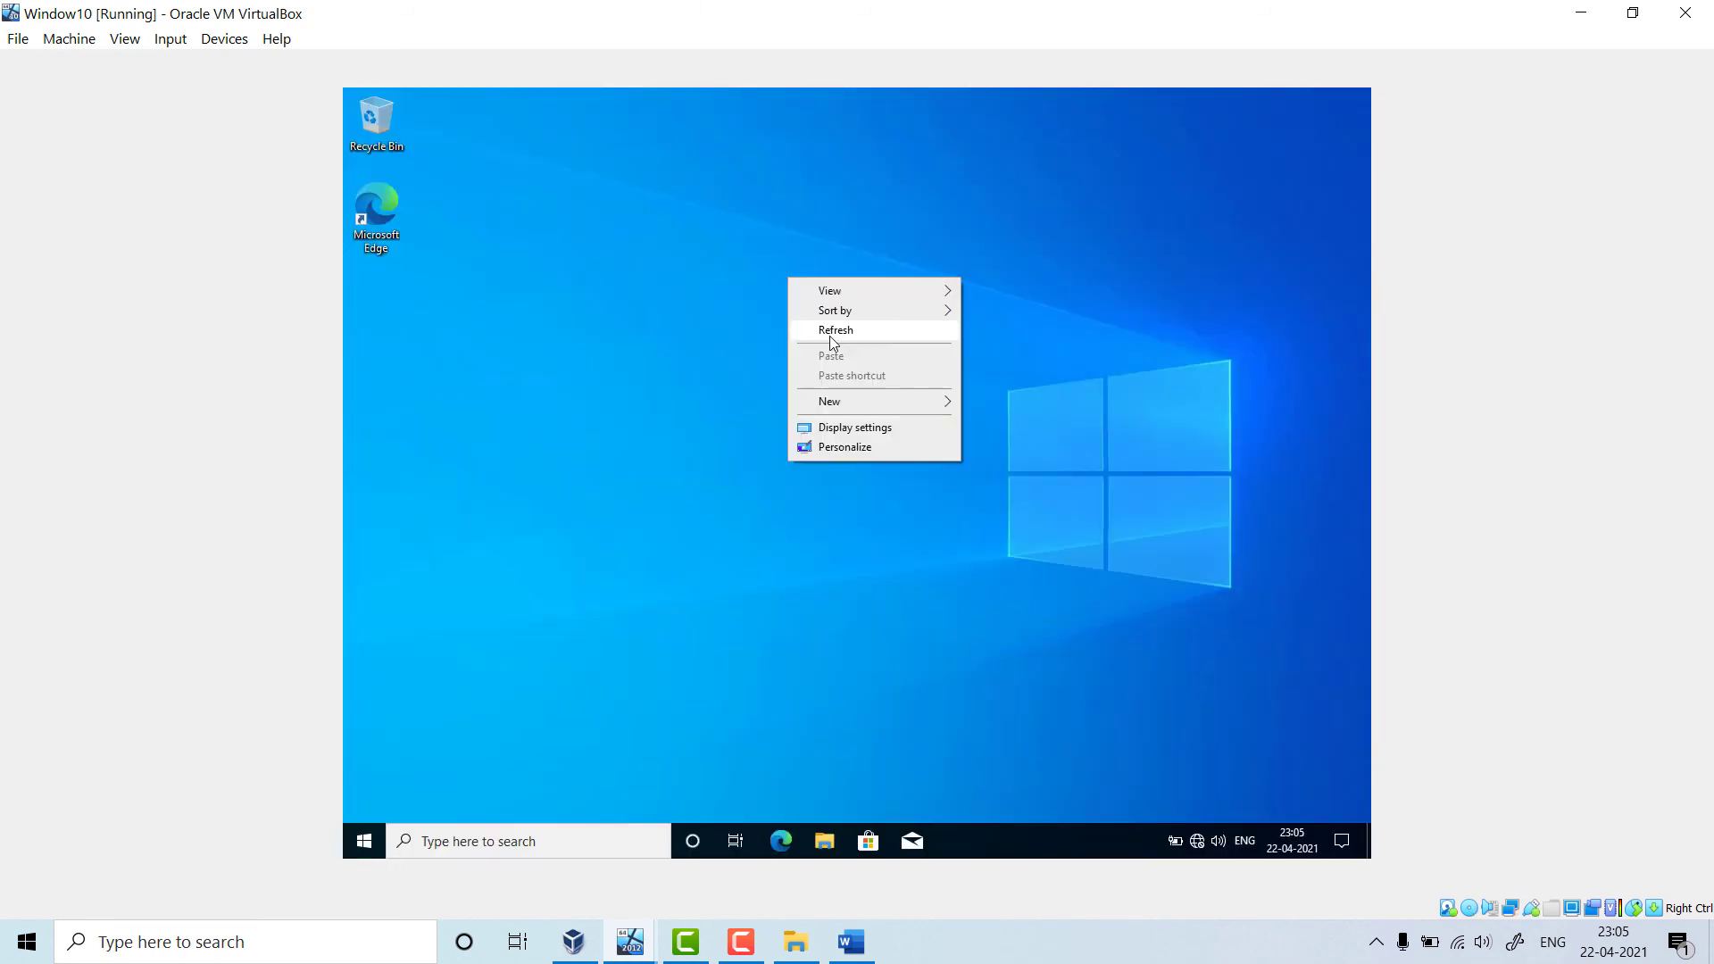
pyautogui.click(828, 330)
pyautogui.click(364, 841)
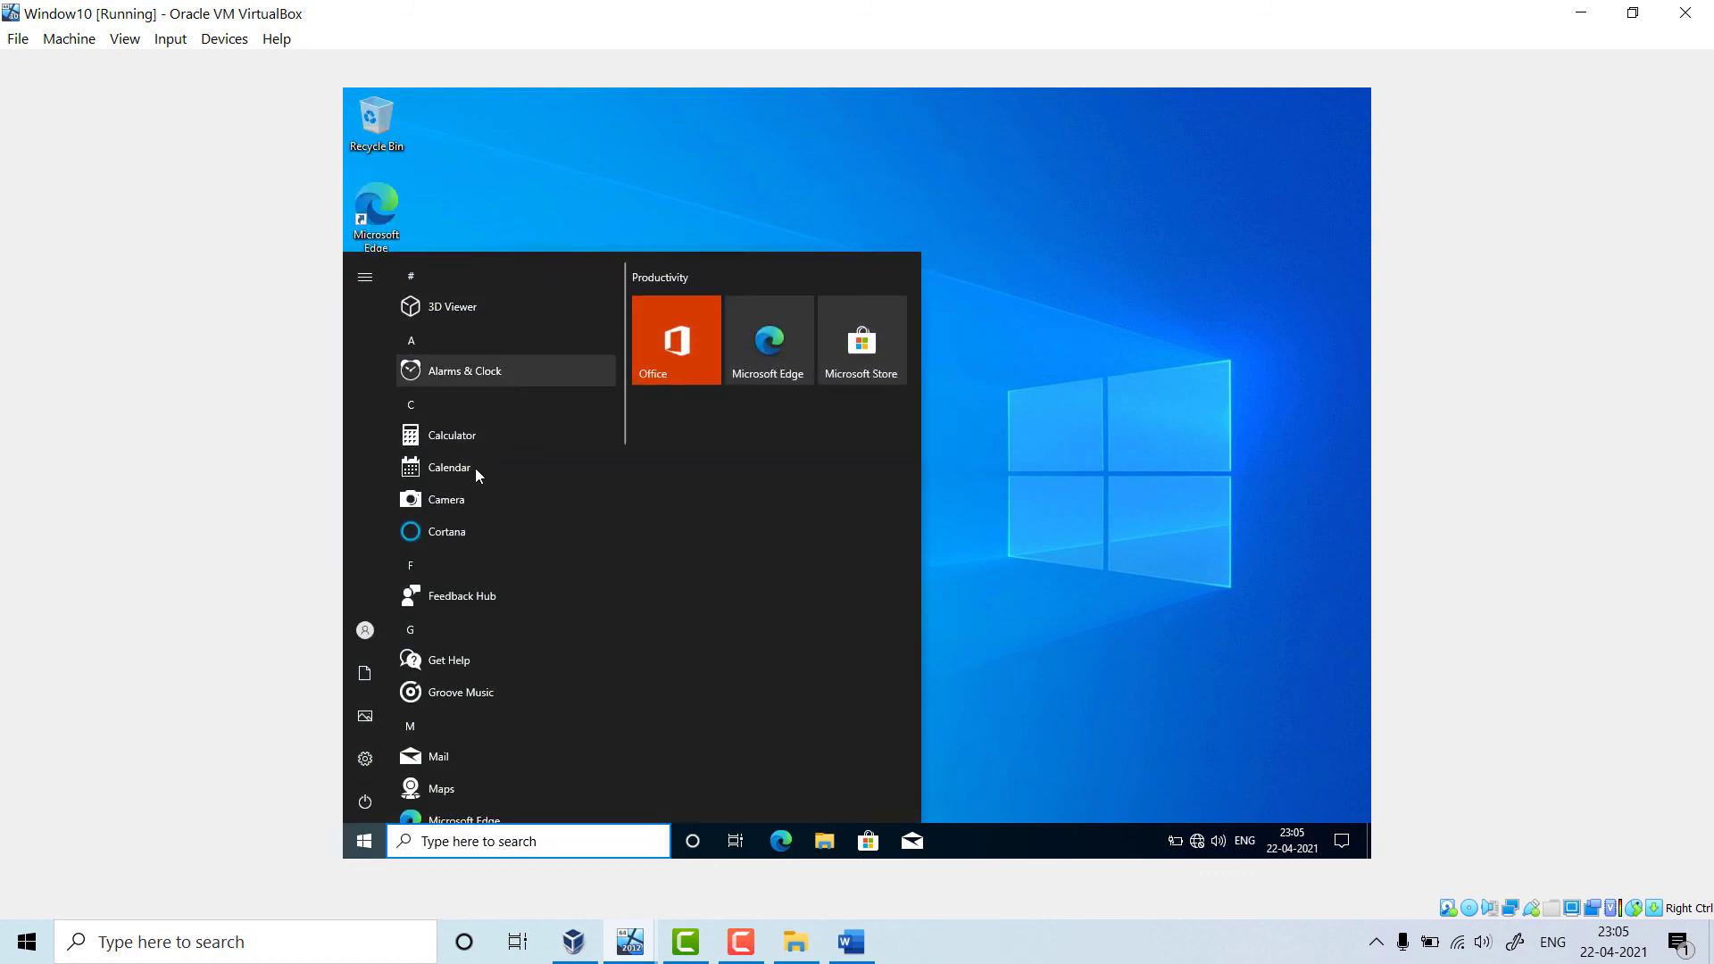
pyautogui.write('this')
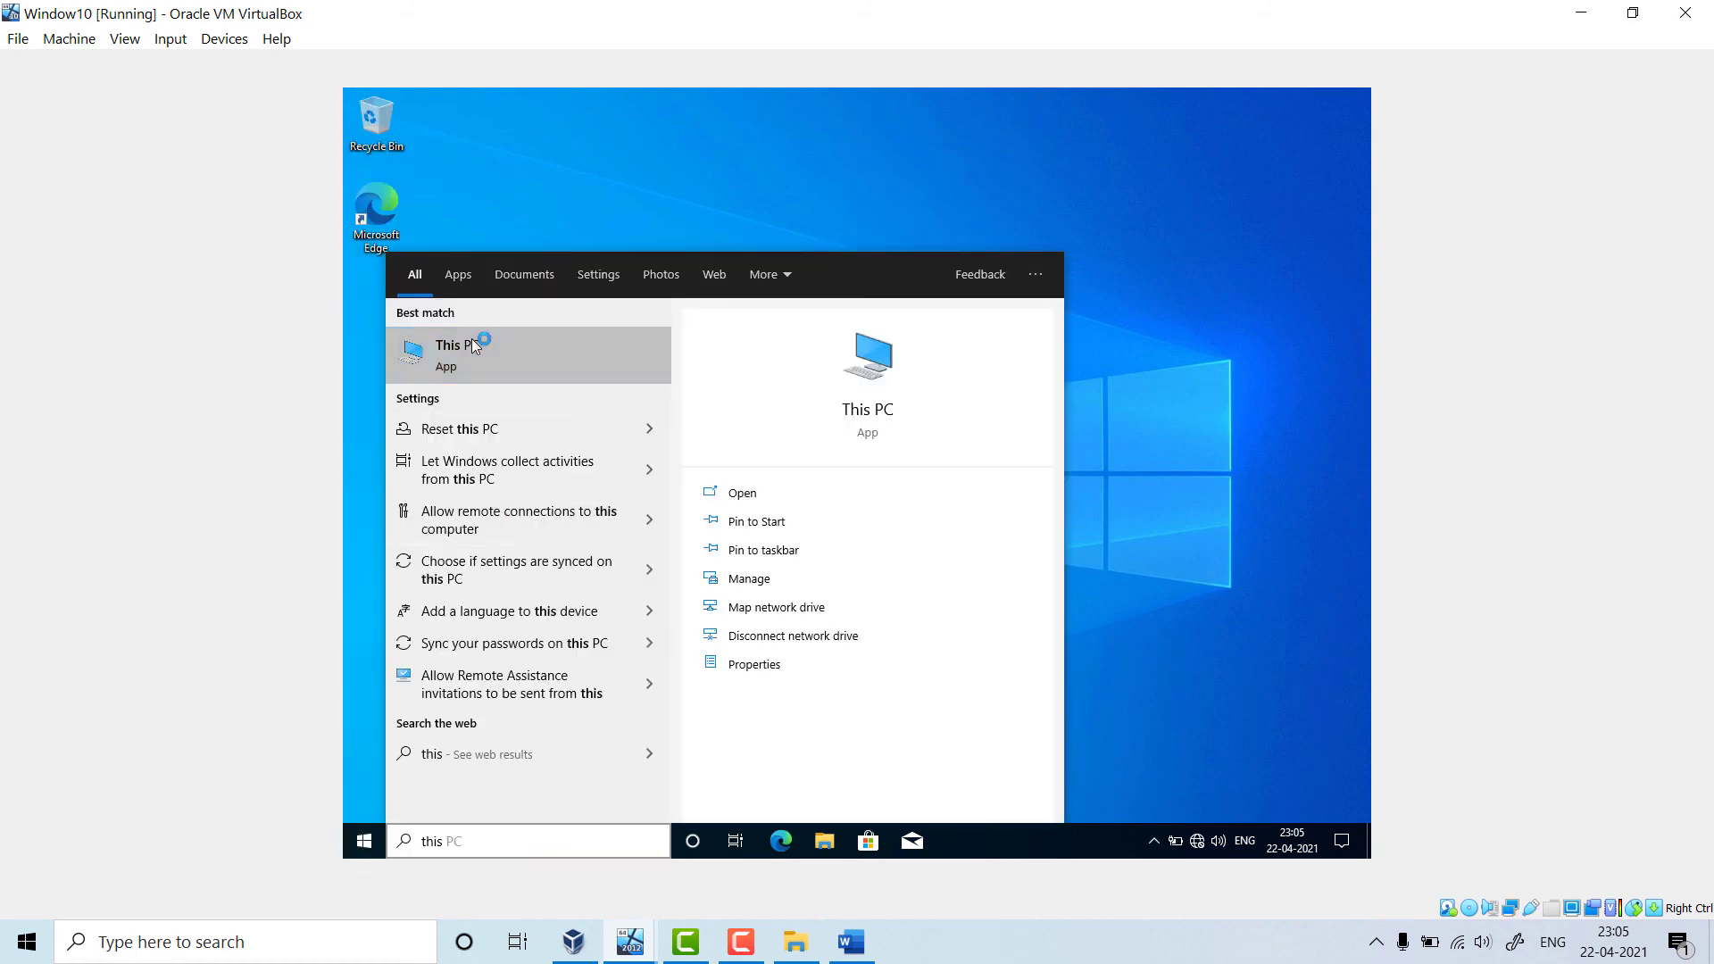
pyautogui.click(470, 339)
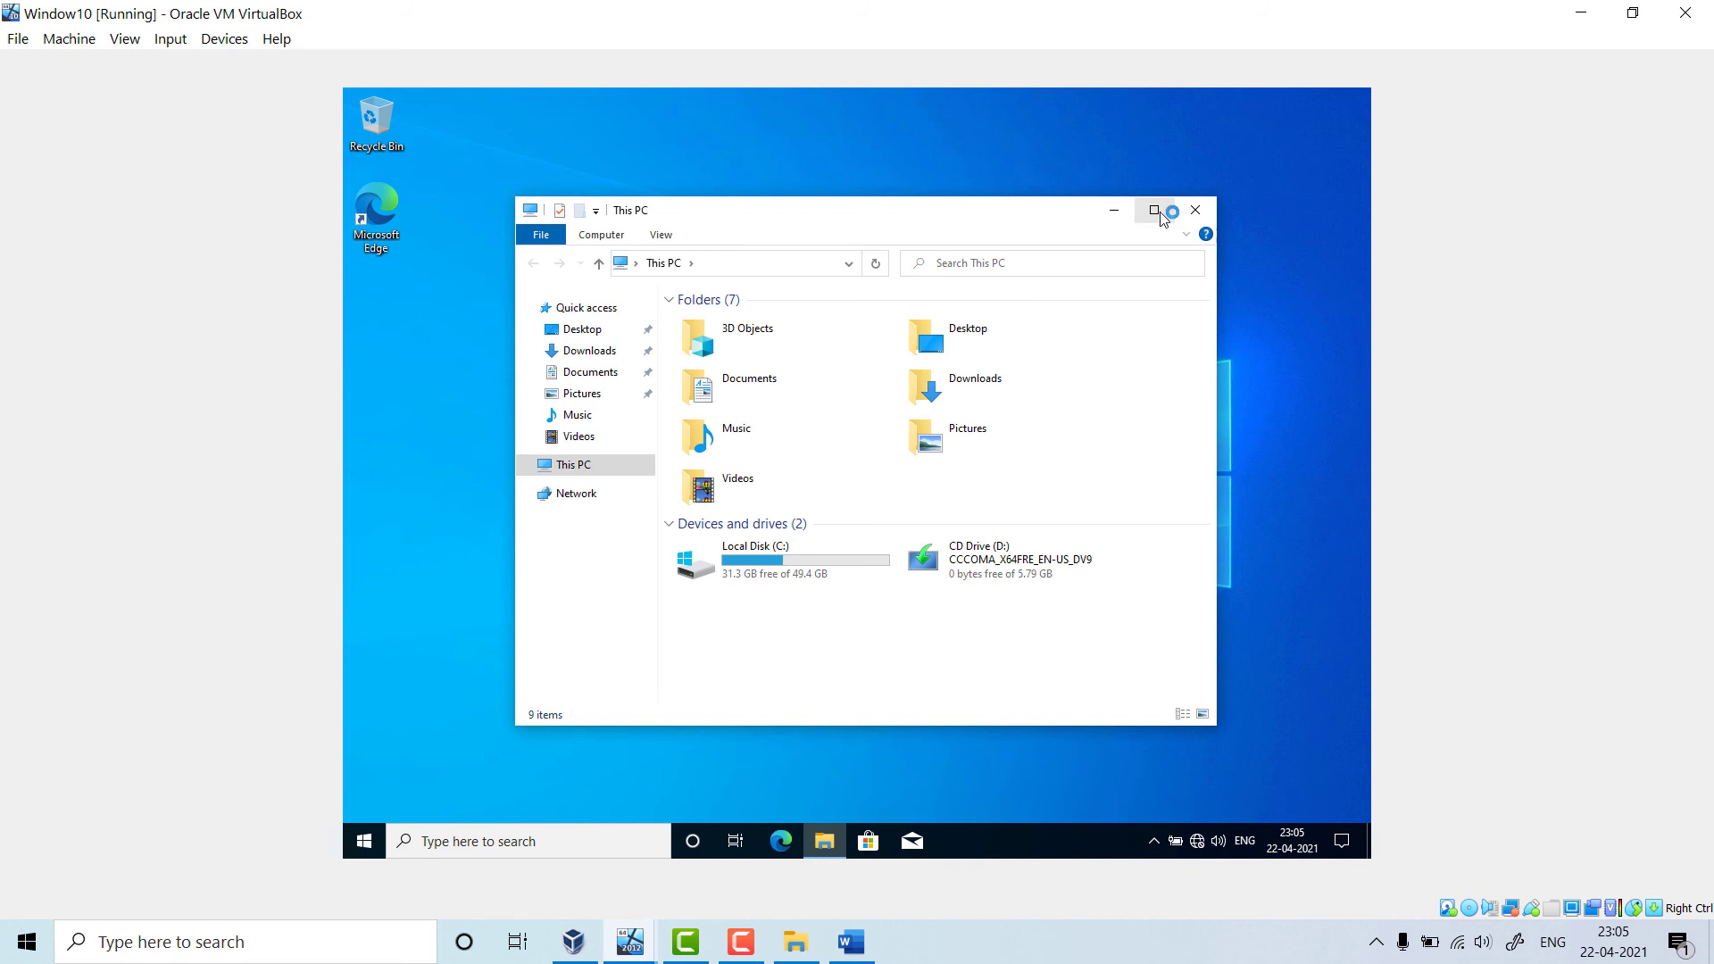
pyautogui.click(1157, 211)
pyautogui.click(549, 148)
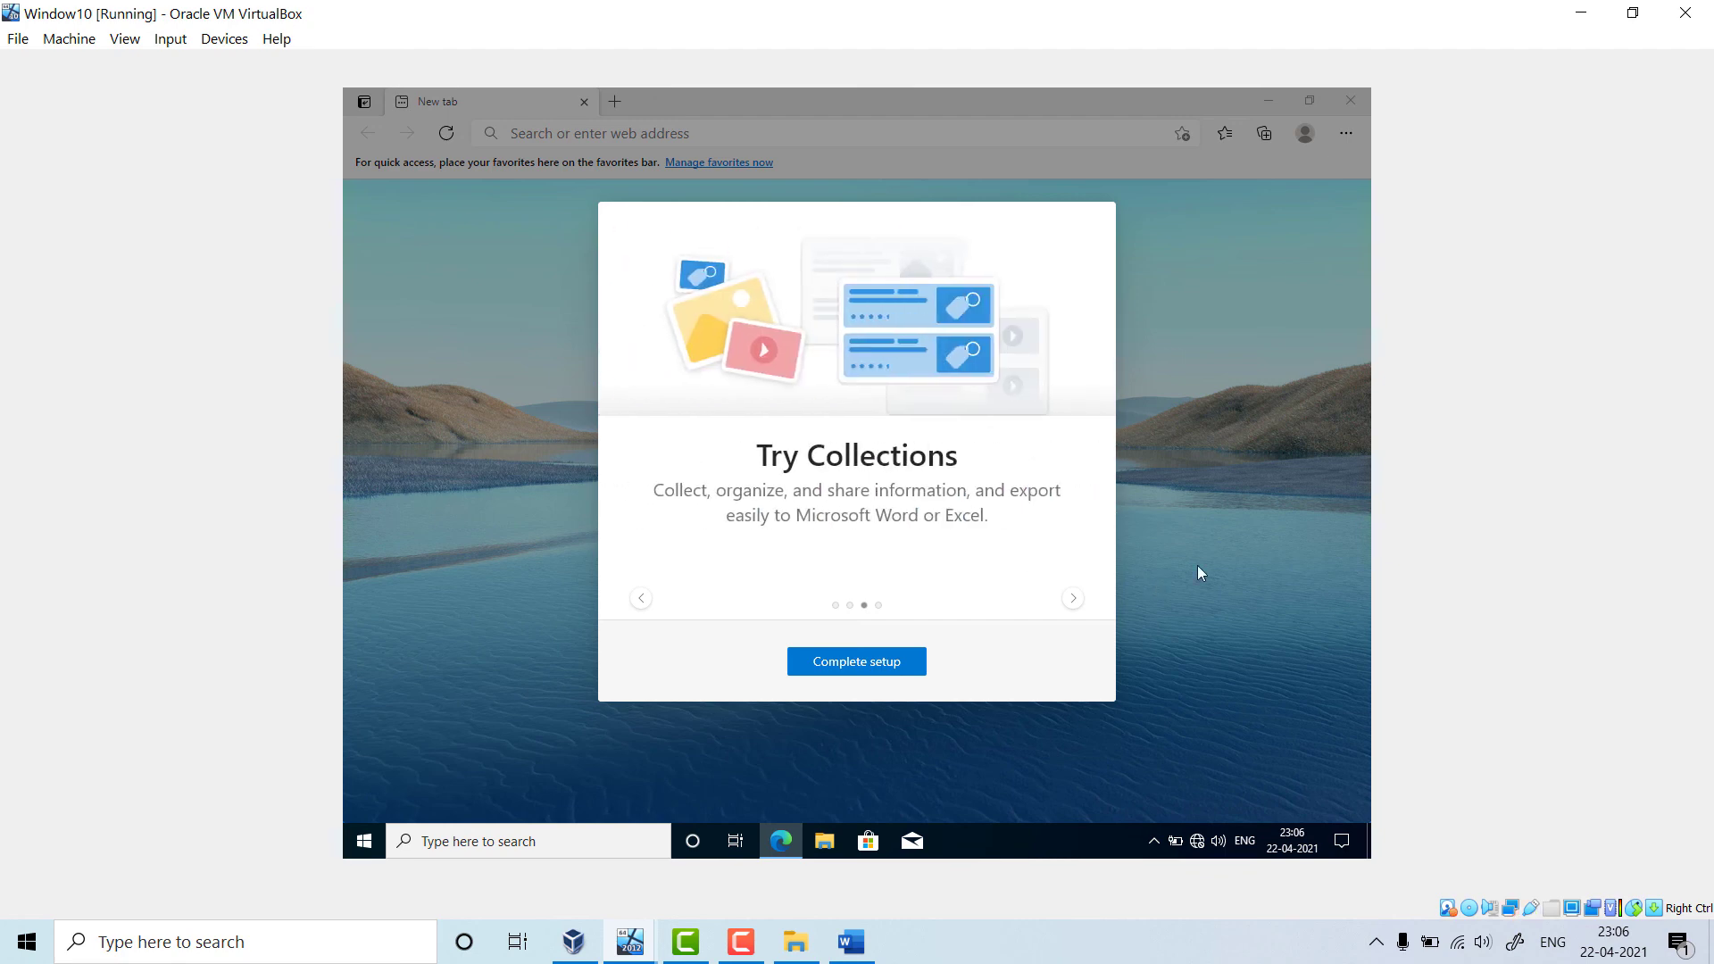
# Check connectivity to the FTP server by pinging 192.168.8.1 from Command Prompt, and close Command Prompt.
pyautogui.press('super+r')
pyautogui.write('cmd')
pyautogui.press('Return')
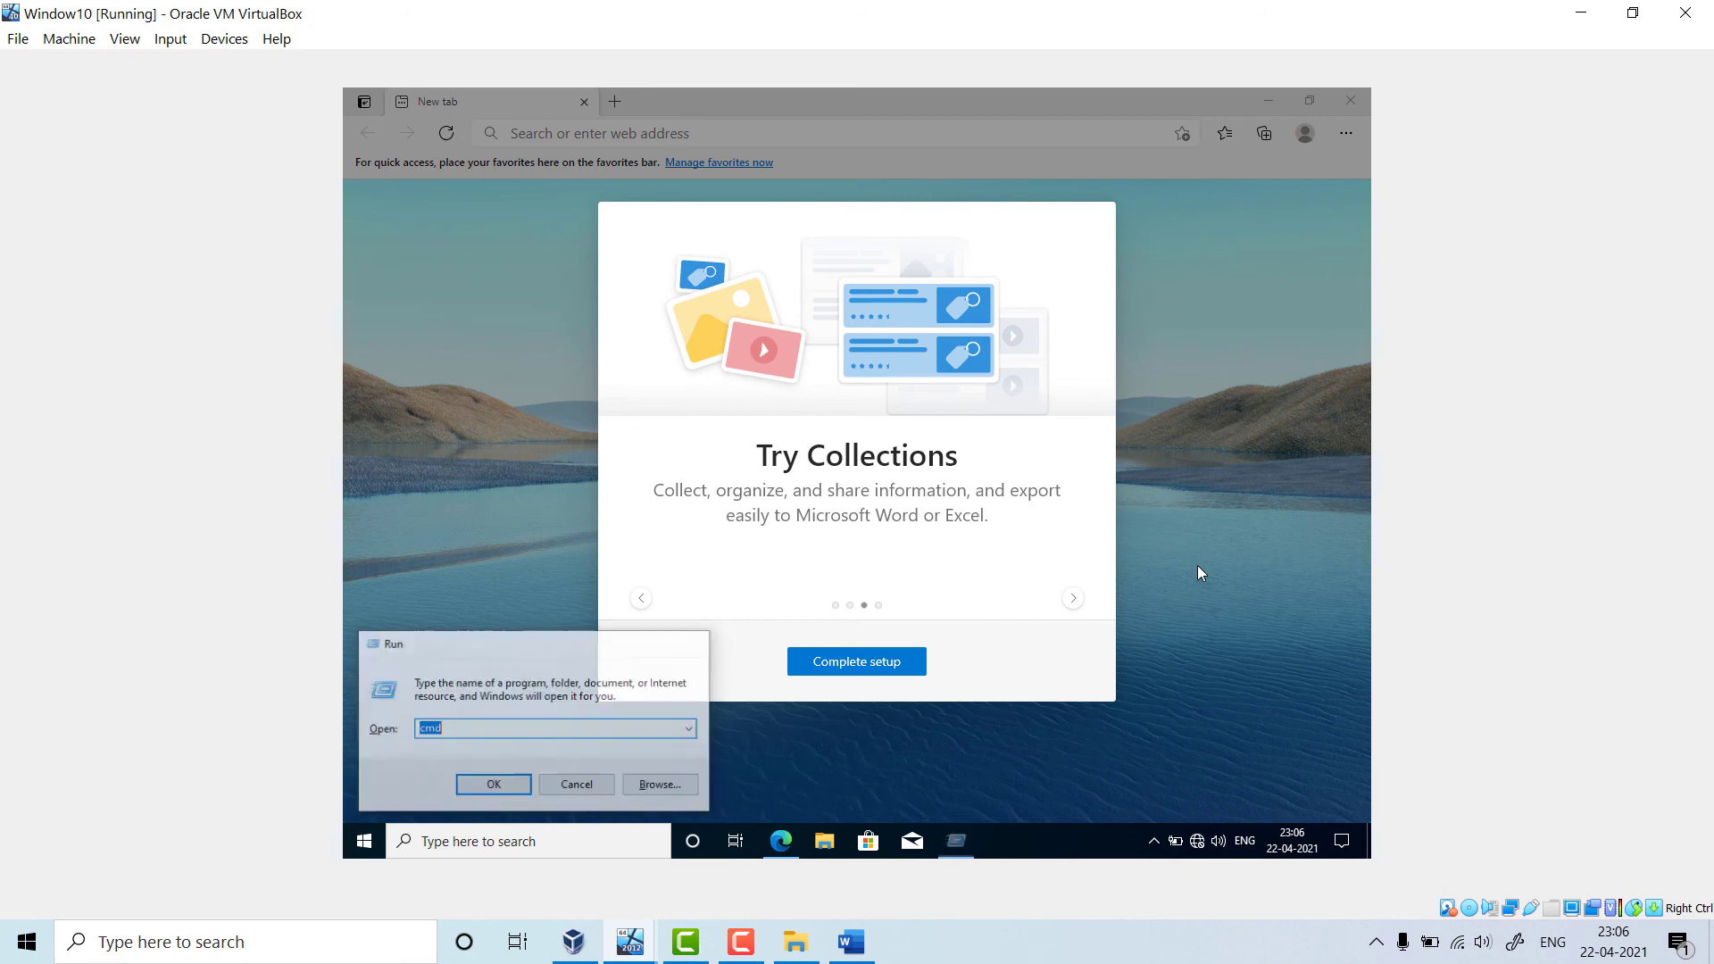
pyautogui.write('ping ')
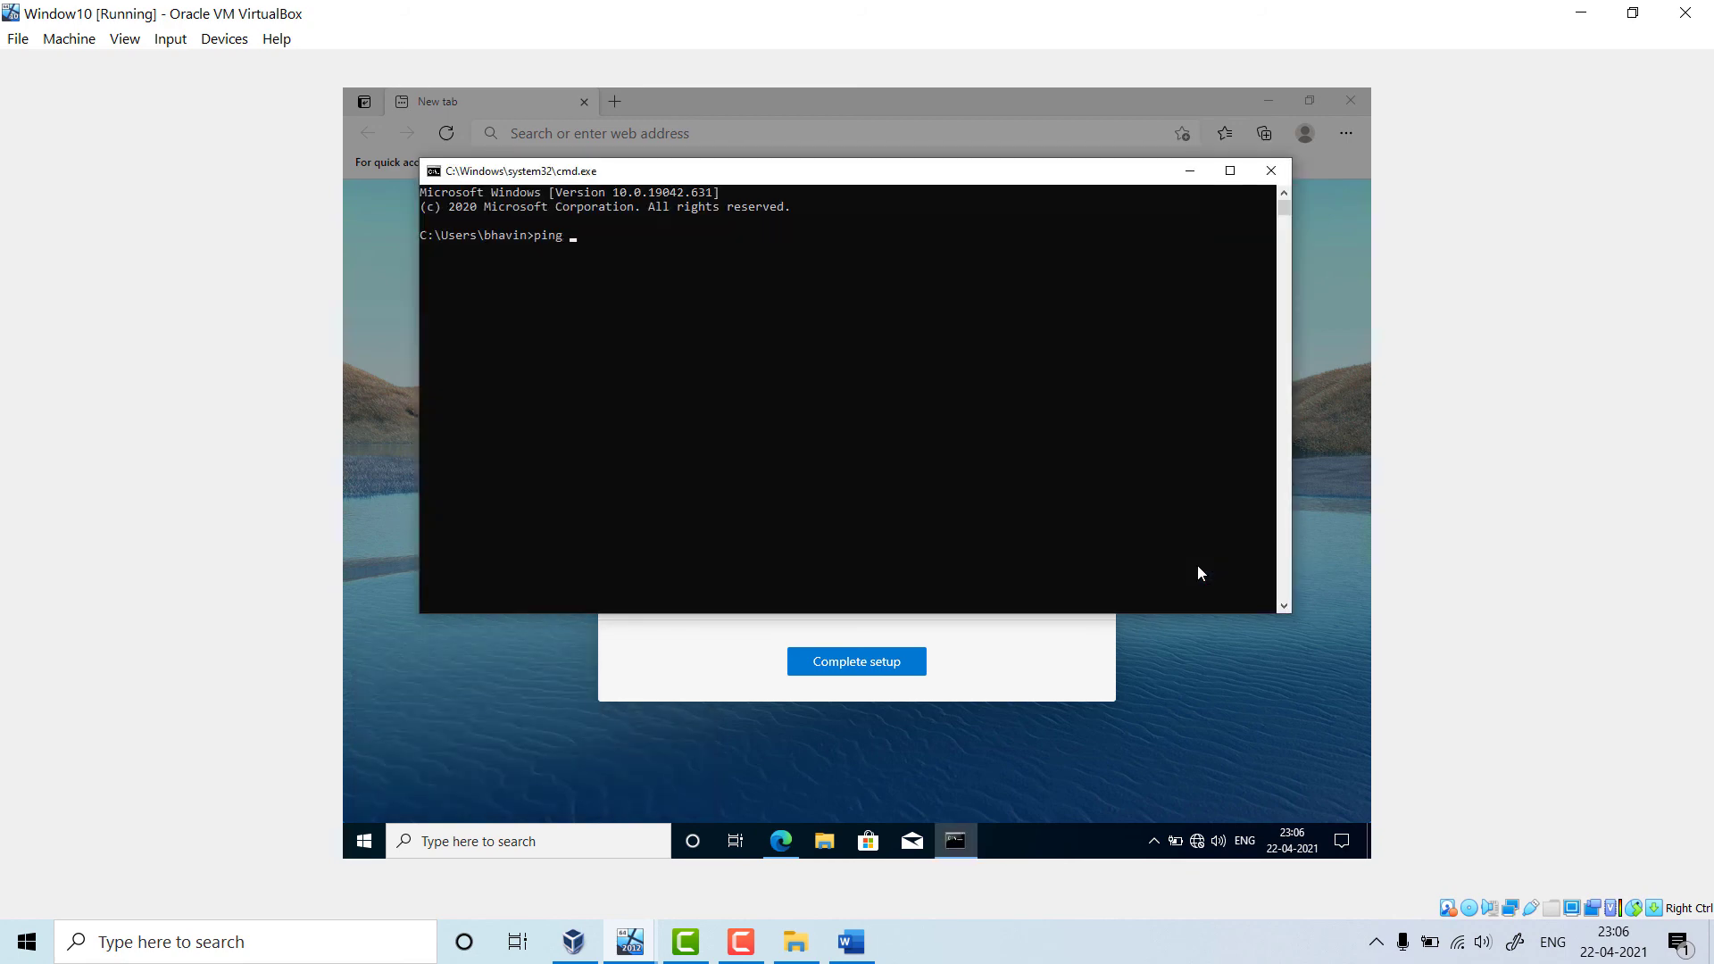
pyautogui.write('192.168.8.1')
pyautogui.press('Return')
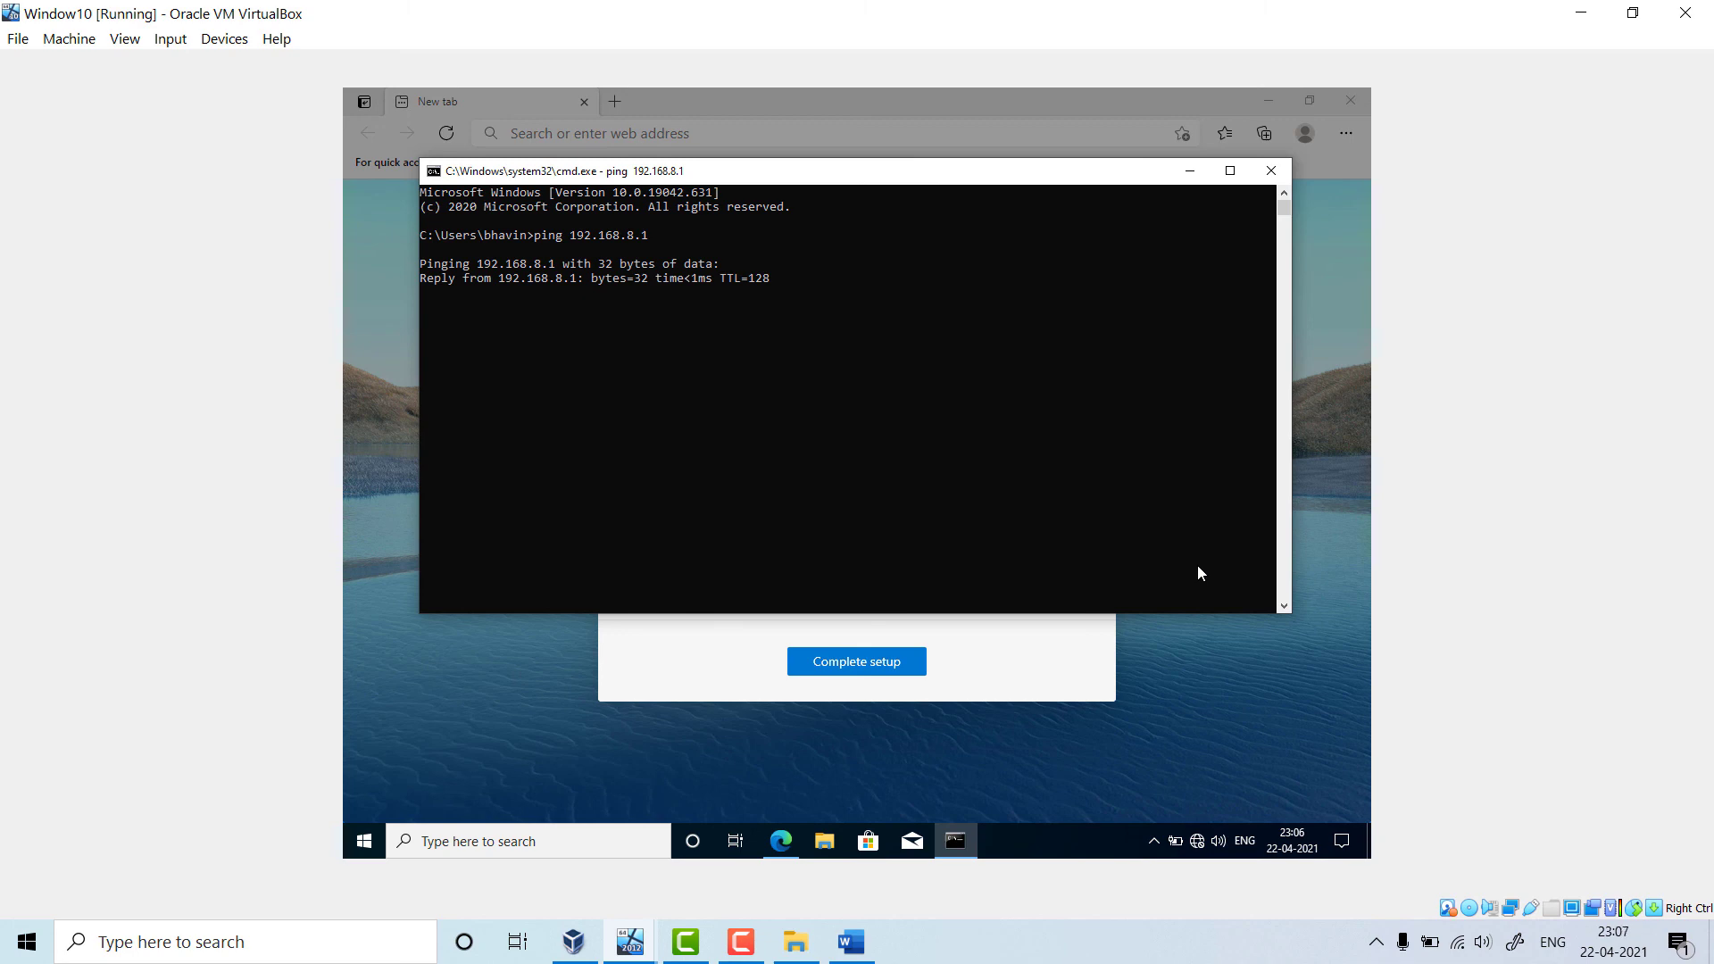
pyautogui.click(1271, 172)
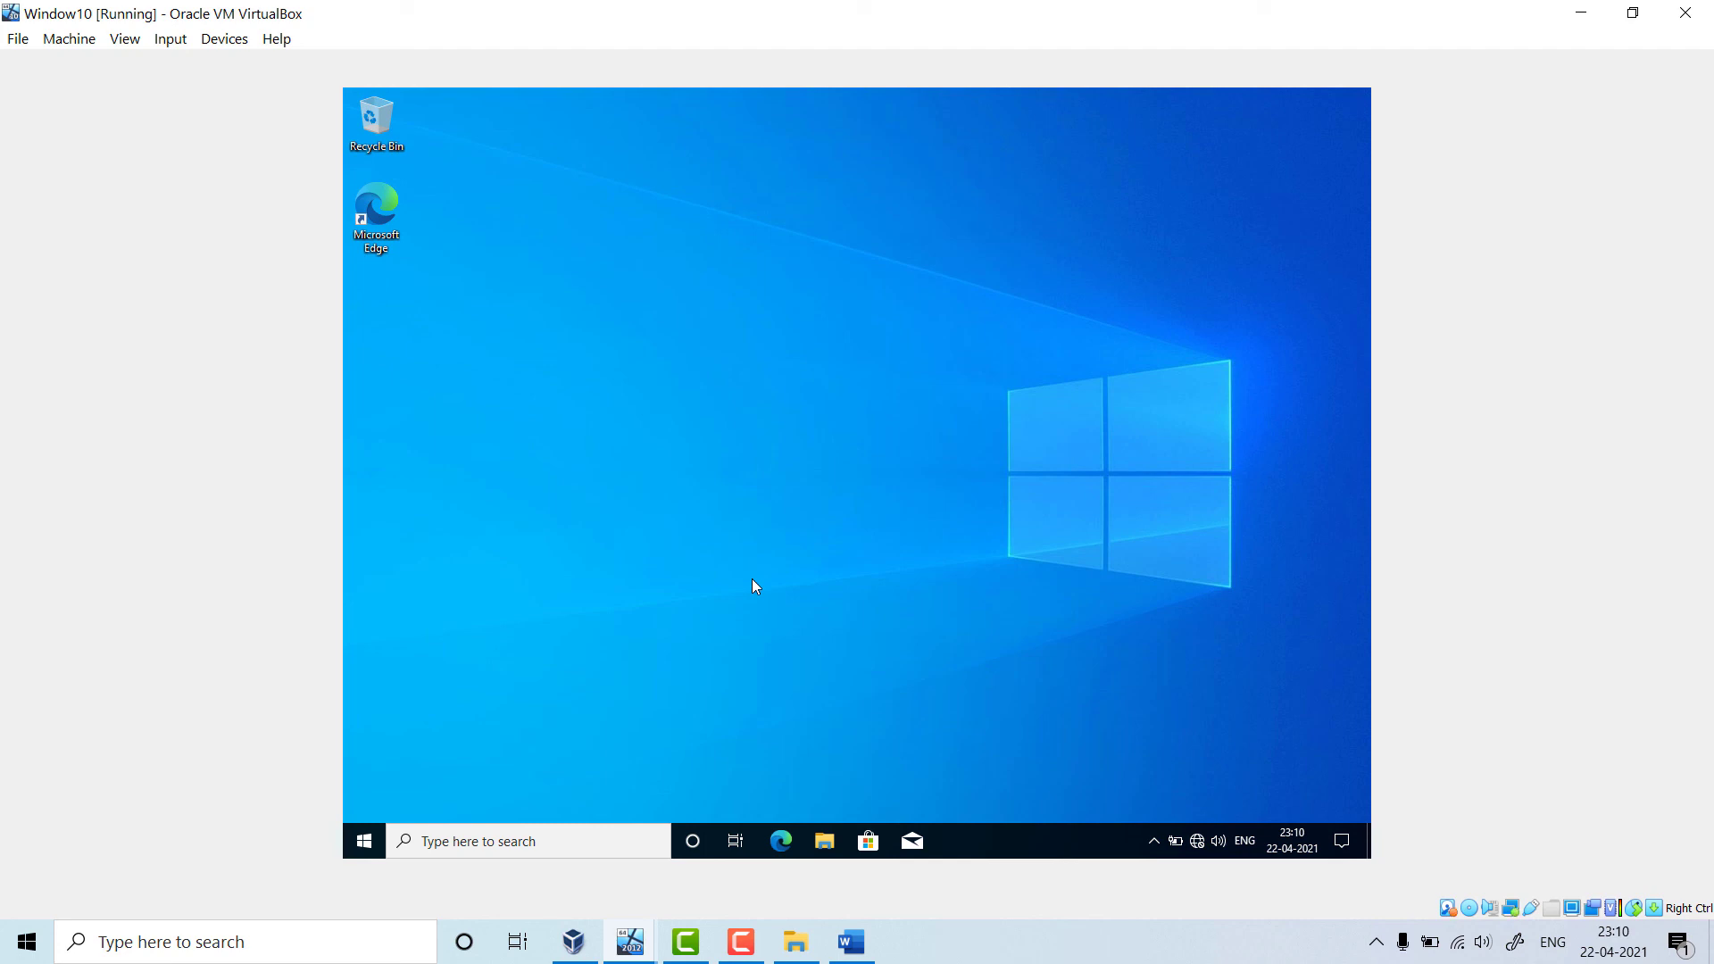
# Open This PC and connect to the FTP server at ftp://192.168.8.1.
pyautogui.click(535, 850)
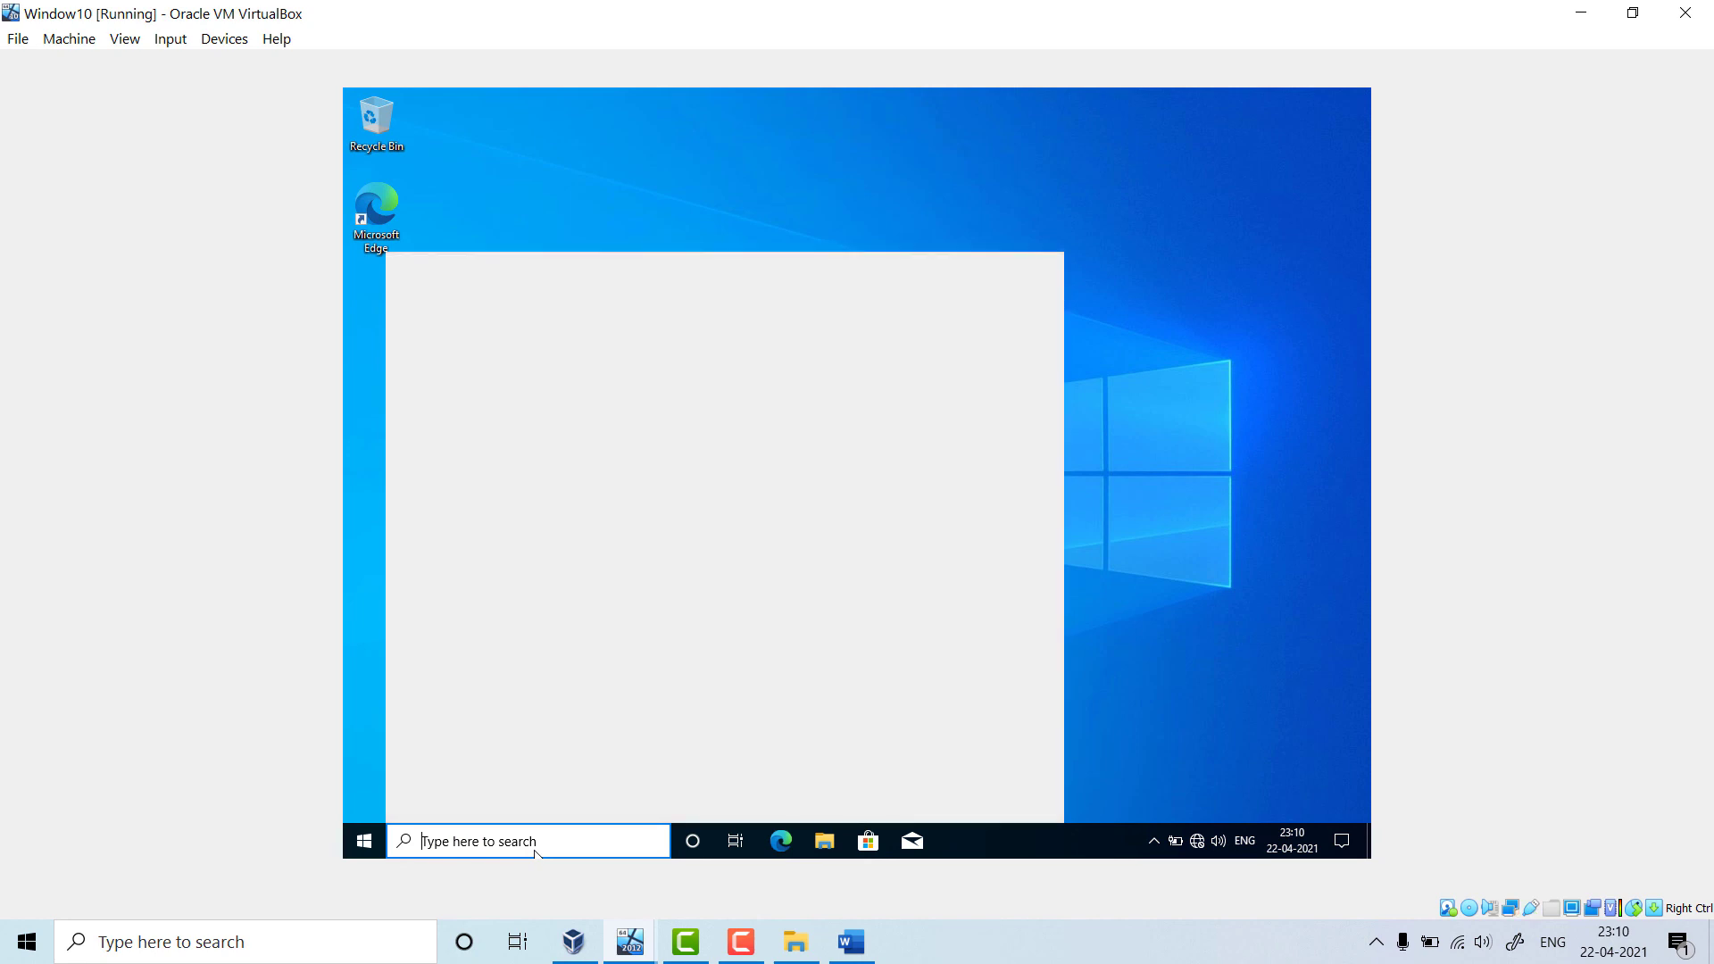
pyautogui.write('this')
pyautogui.click(455, 344)
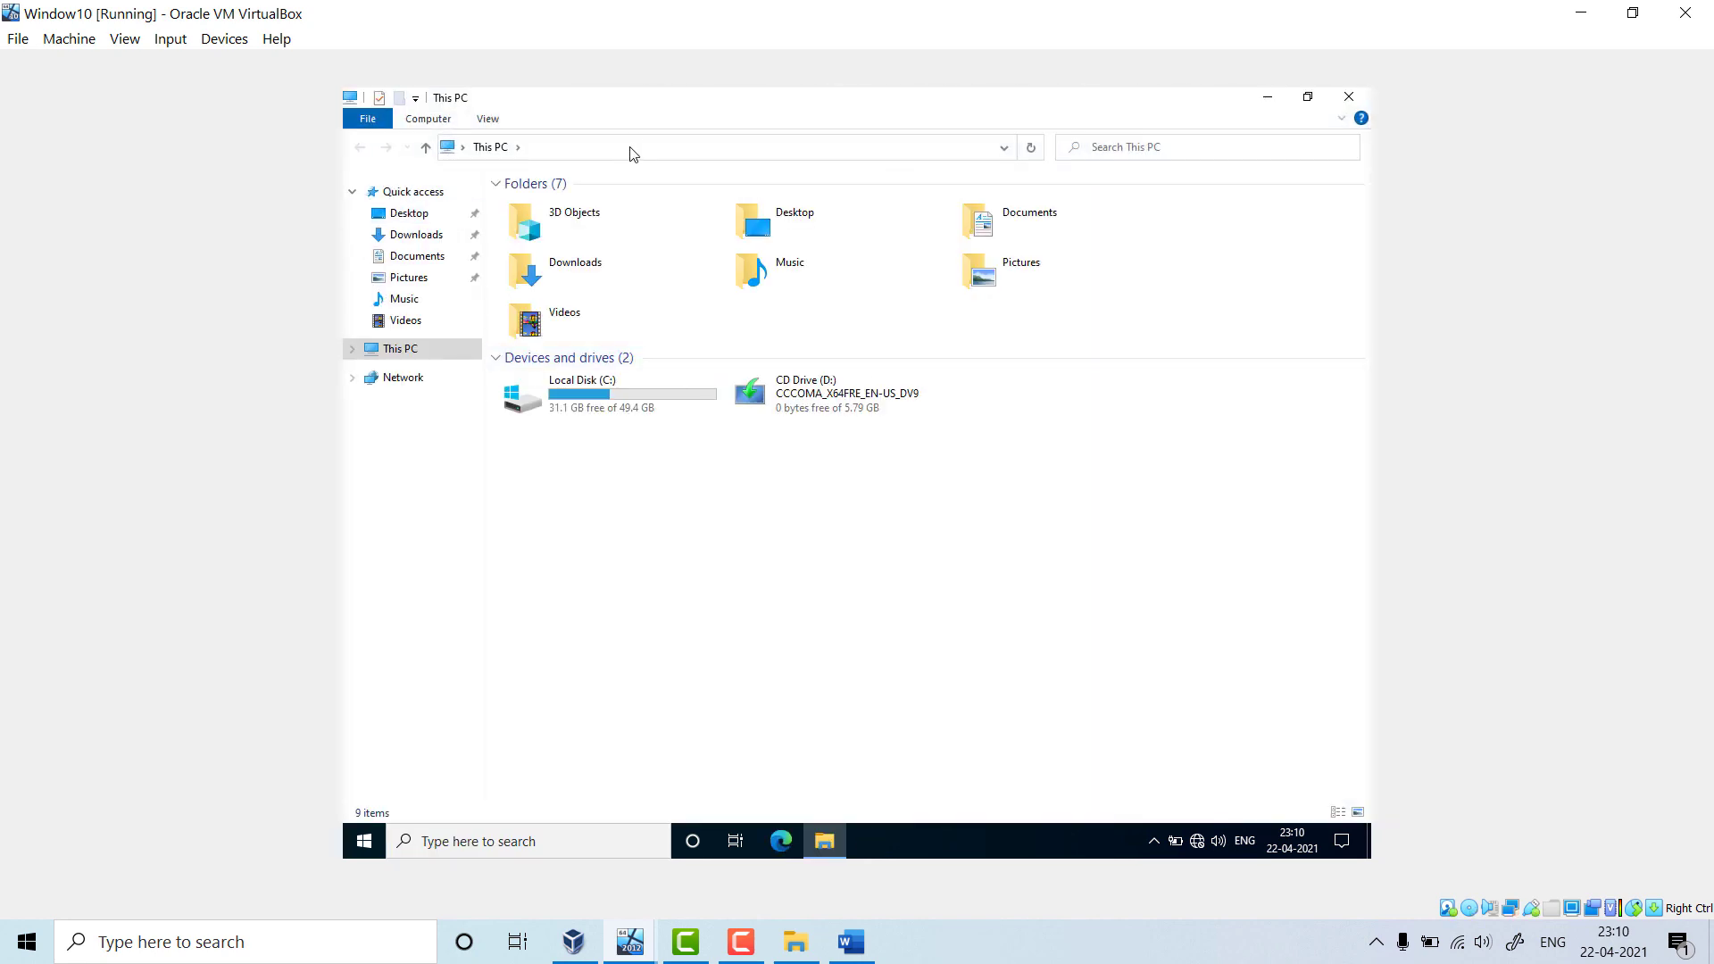
pyautogui.click(631, 147)
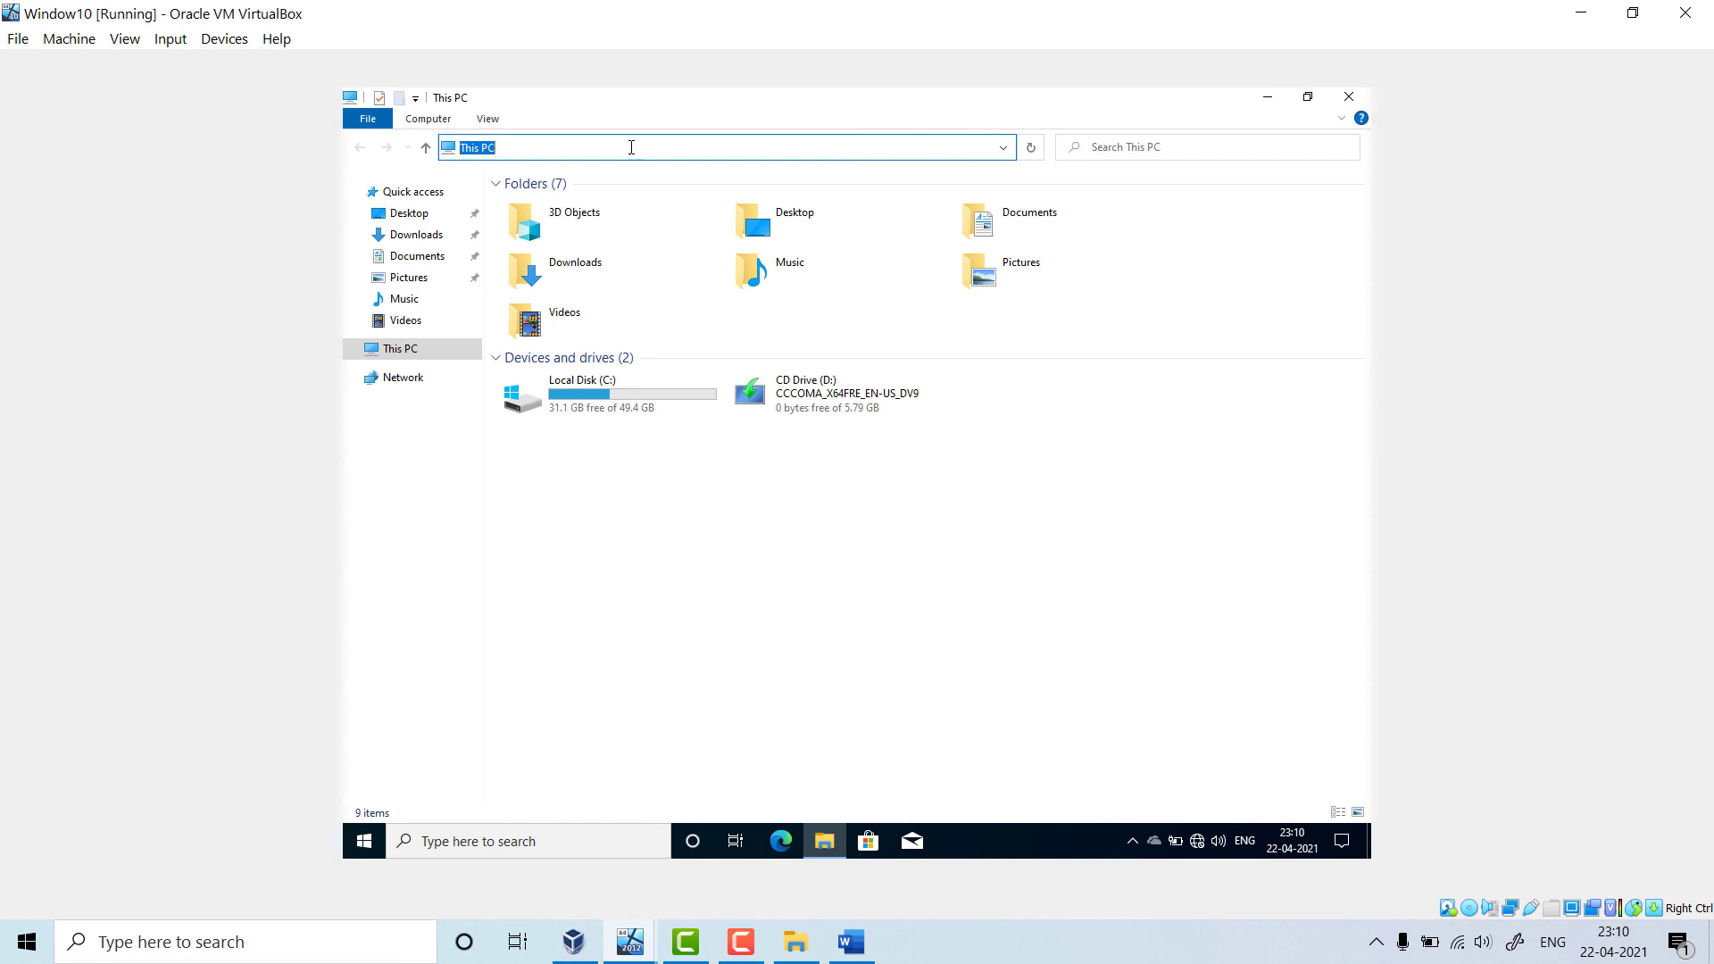
pyautogui.write('ftp')
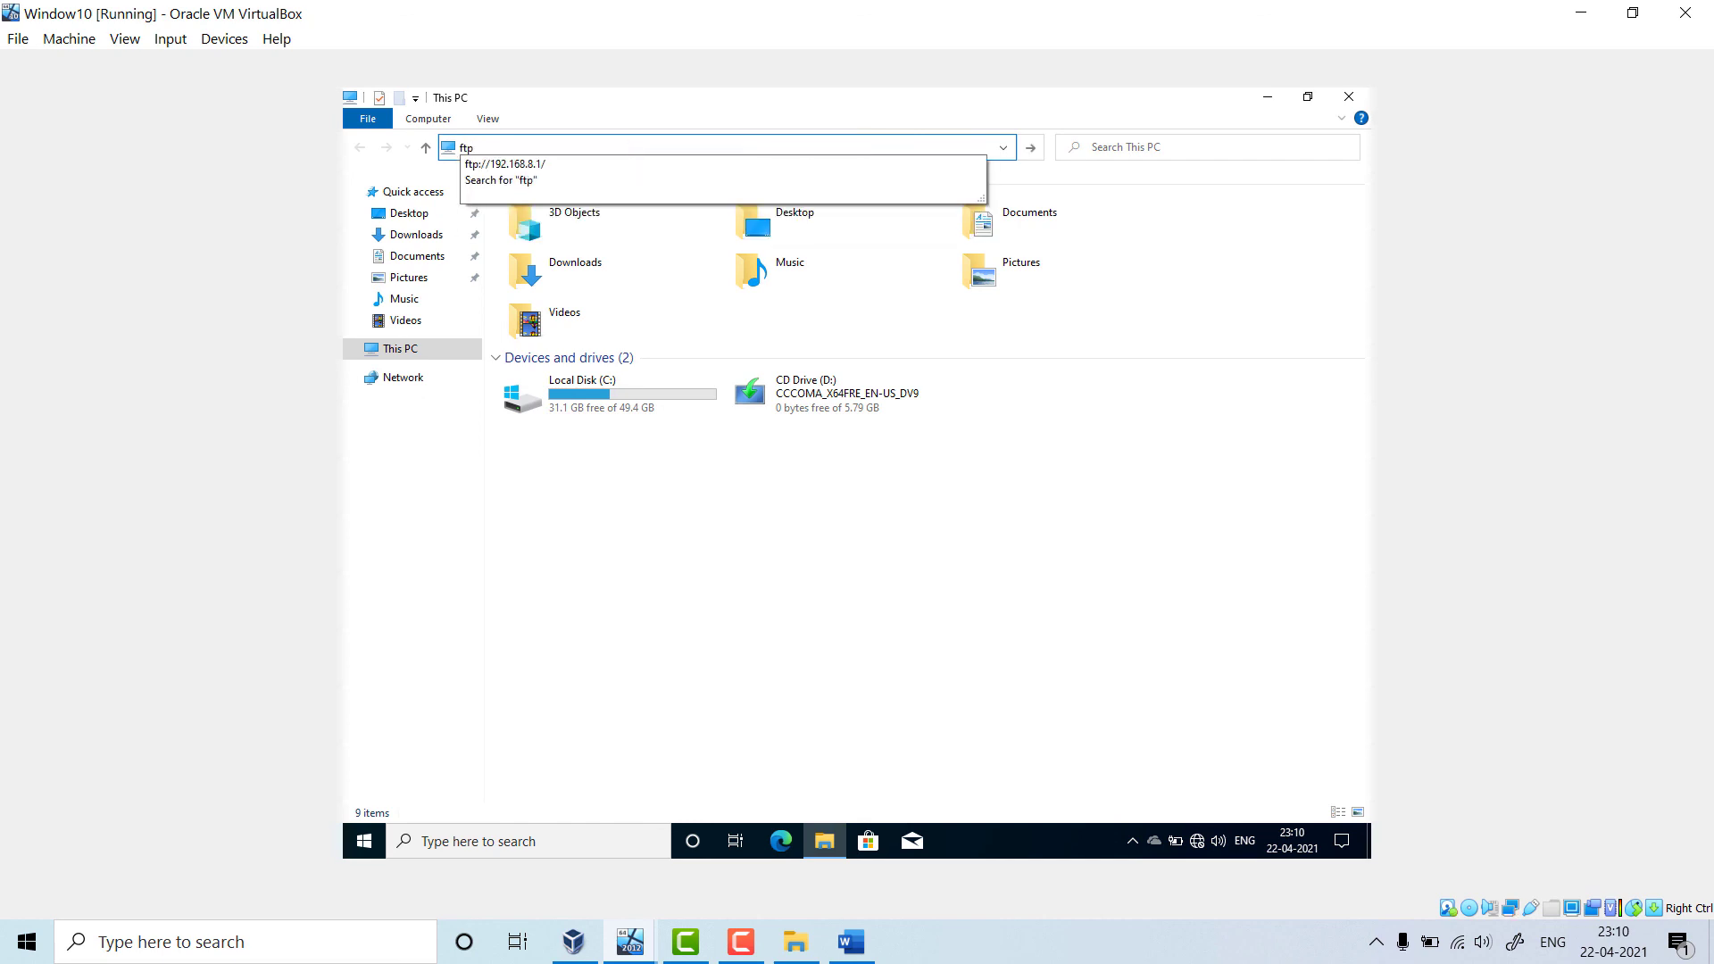
pyautogui.press('Return')
pyautogui.write('://')
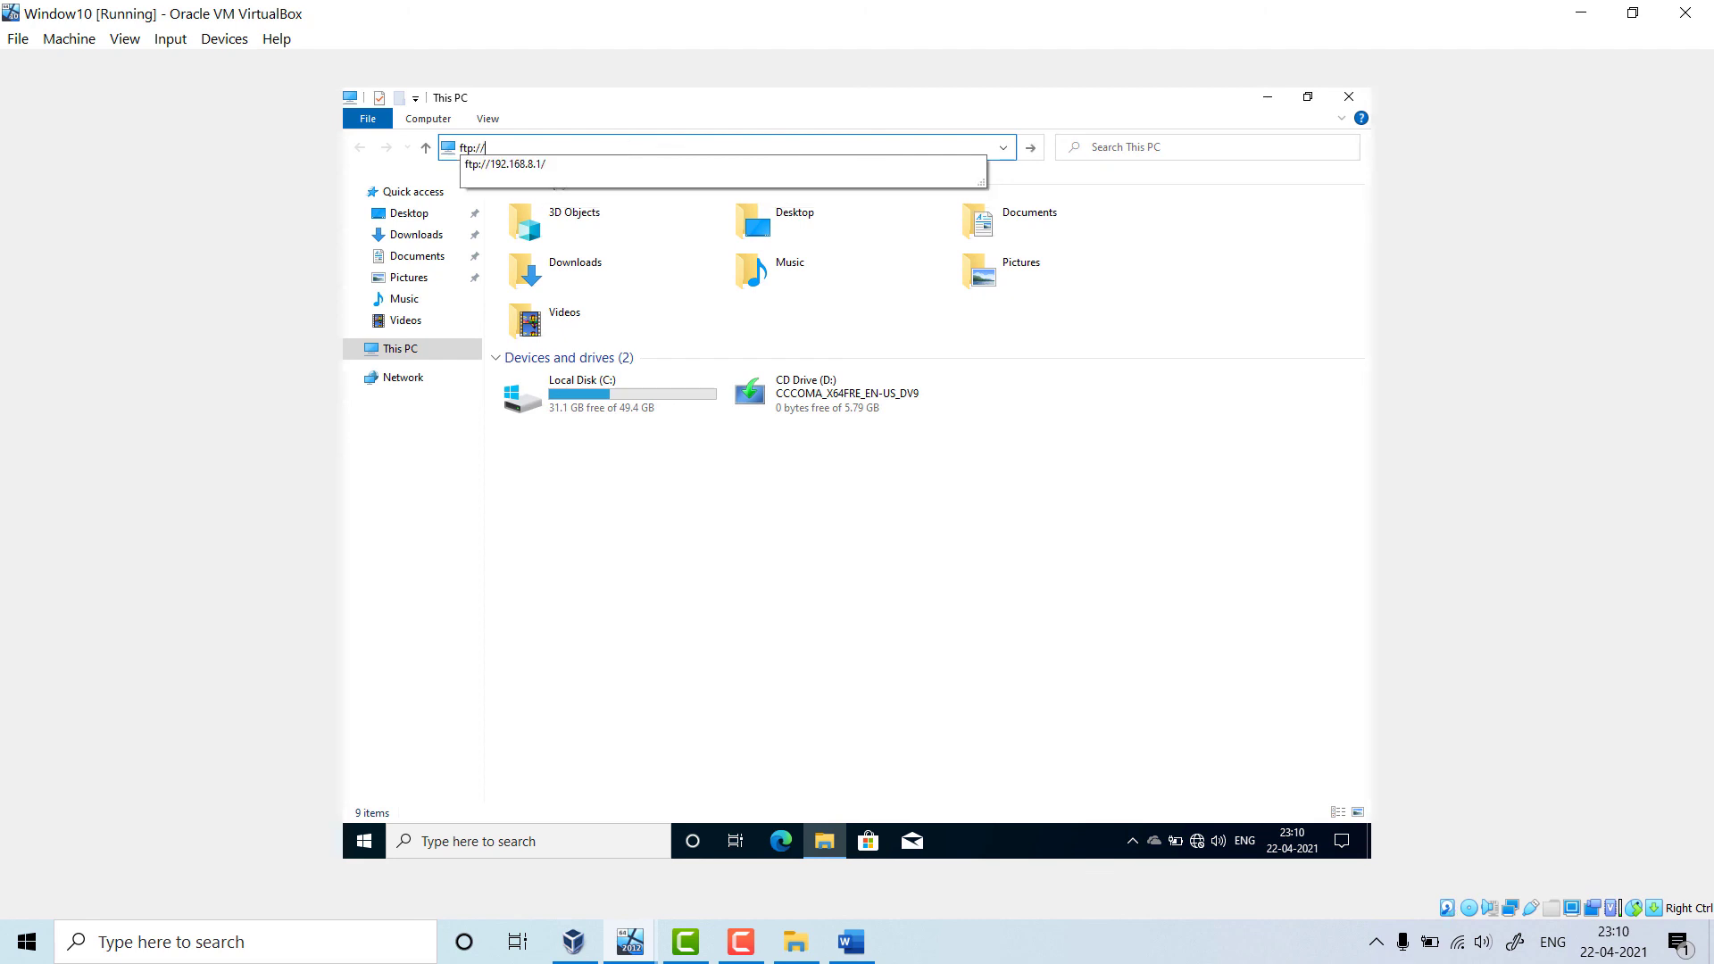
pyautogui.write('192.168.8.1')
pyautogui.press('Return')
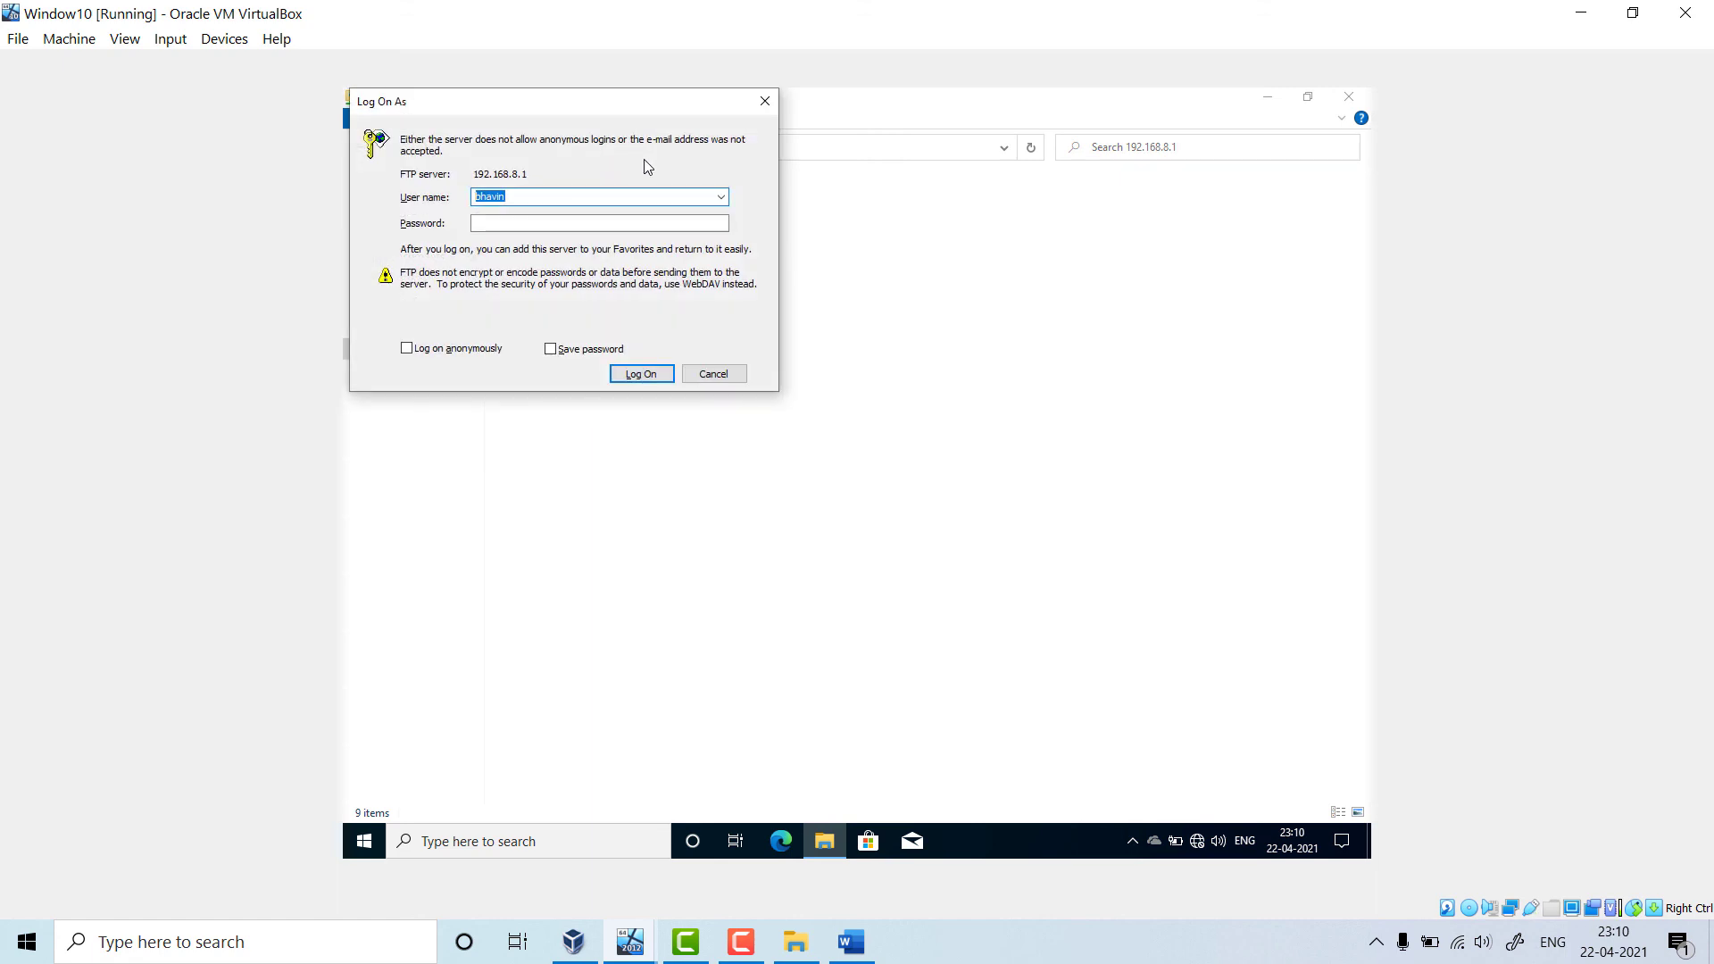
# Log on to the FTP server with the student's user name and account password.
pyautogui.press('BackSpace')
pyautogui.write('v')
pyautogui.press('BackSpace')
pyautogui.write('bh')
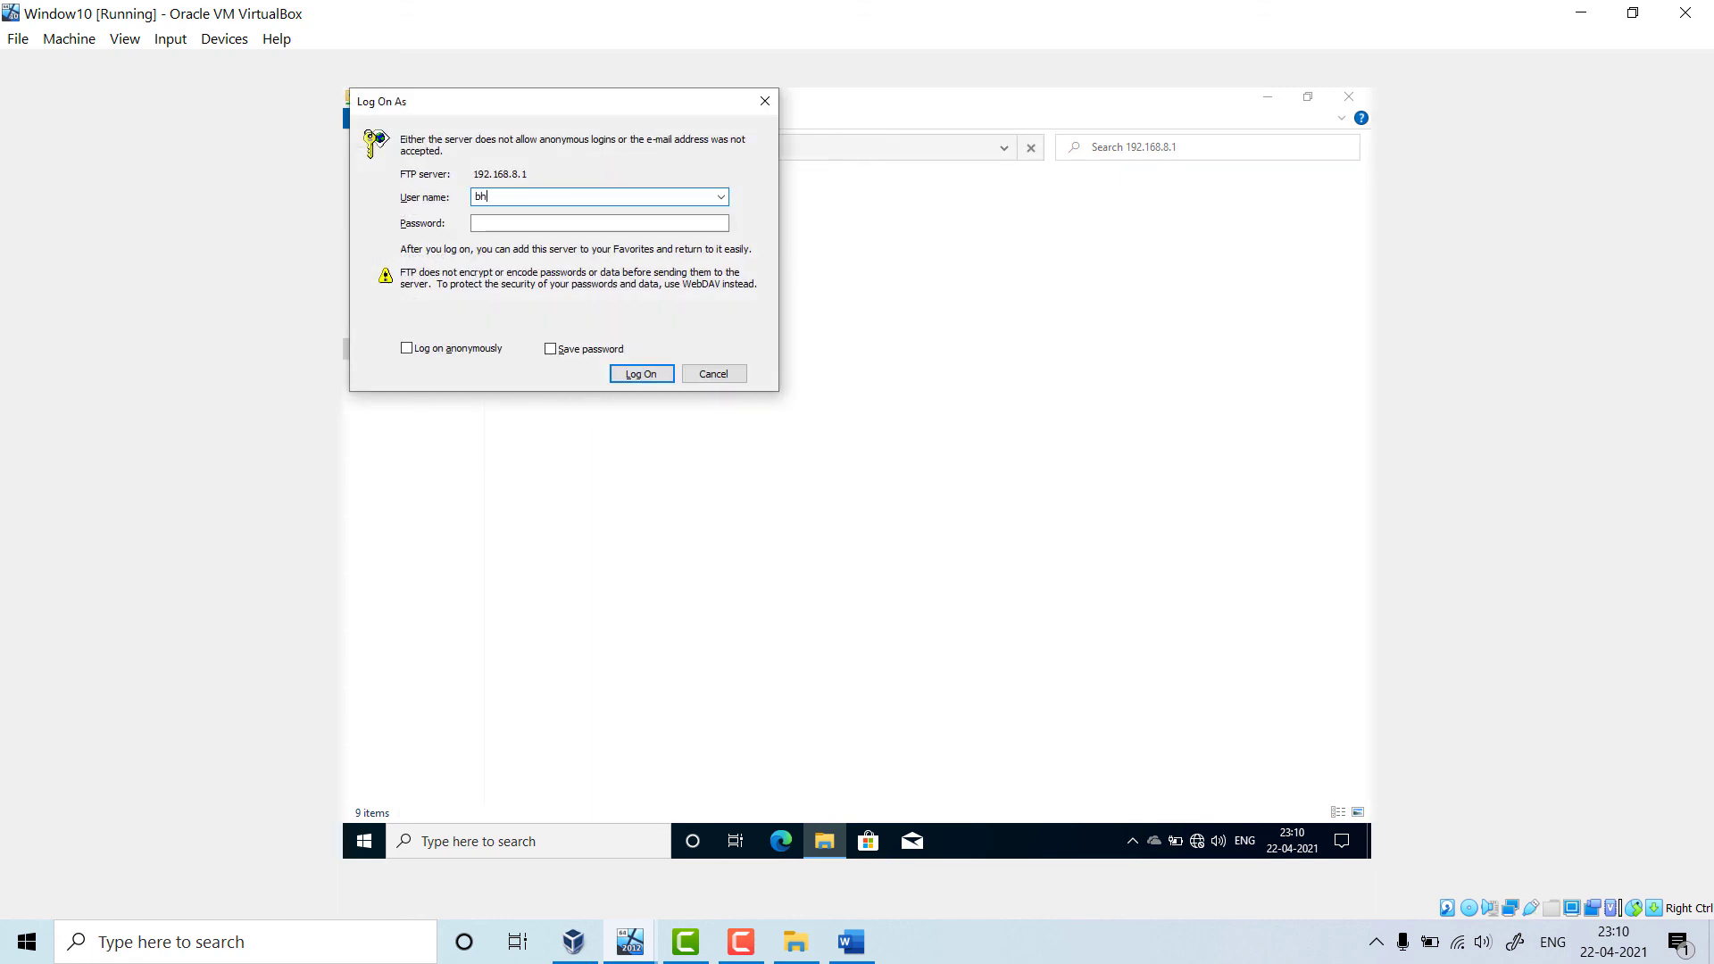
pyautogui.write('AVIN')
pyautogui.press('BackSpace')
pyautogui.press('BackSpace')
pyautogui.press('BackSpace')
pyautogui.press('BackSpace')
pyautogui.write('bhavin')
pyautogui.press('Tab')
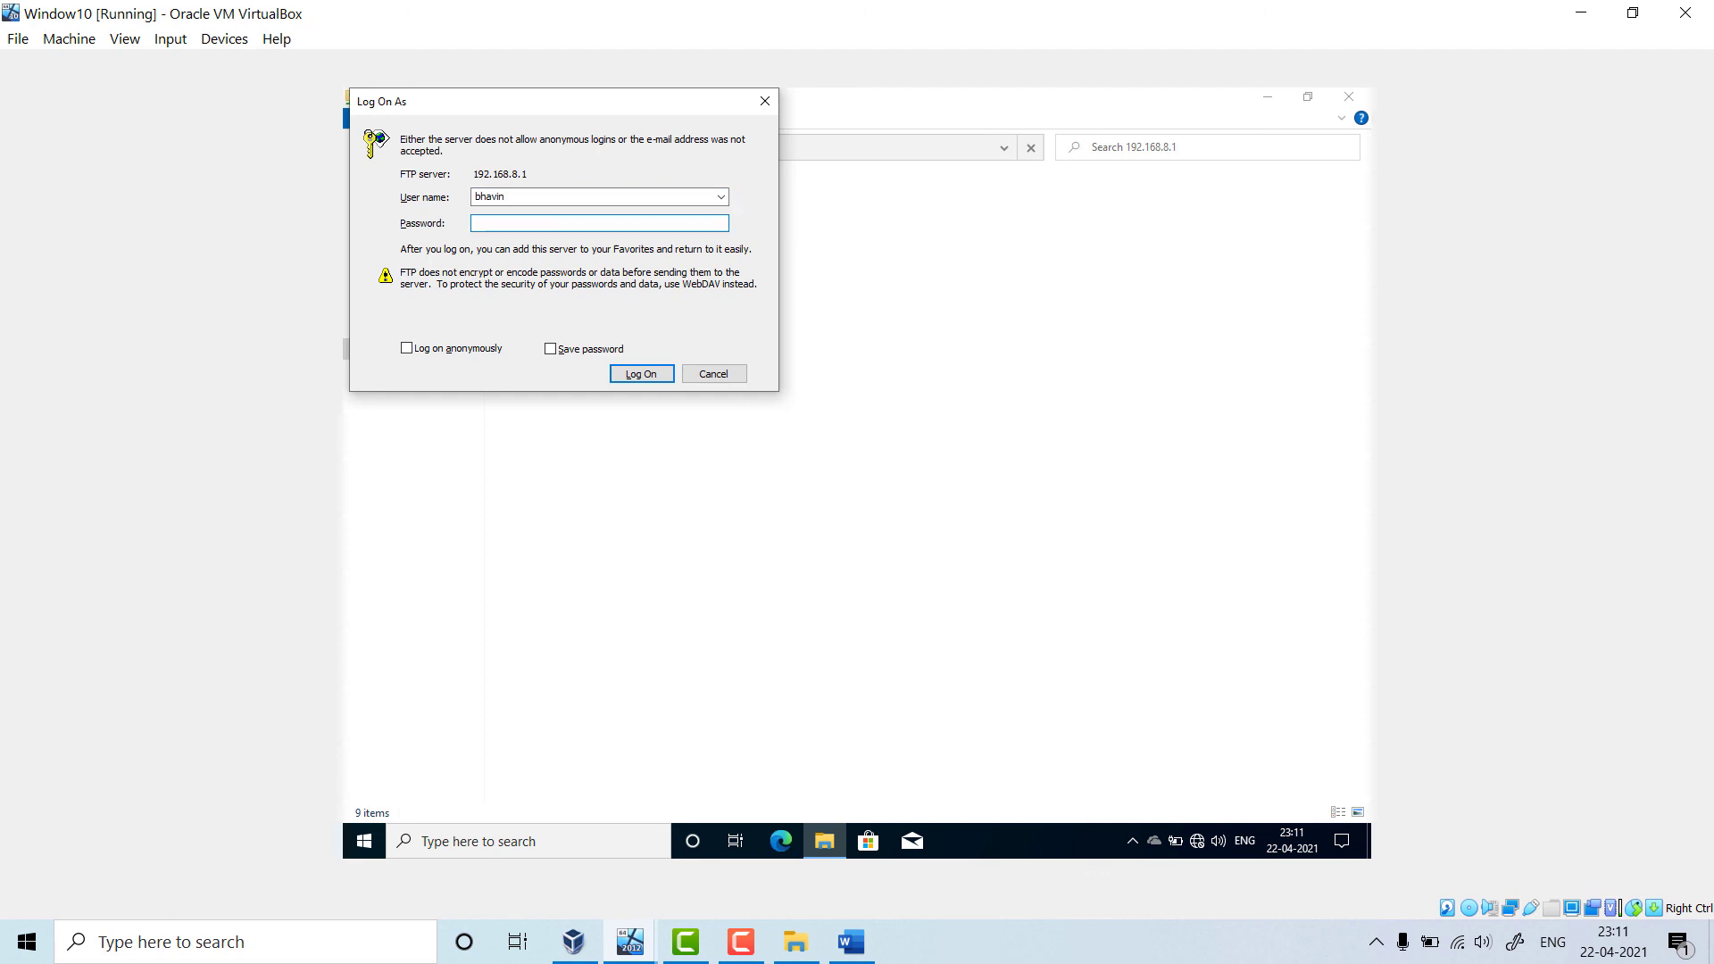
pyautogui.write('●●●●●●●●●●●●●')
pyautogui.click(662, 373)
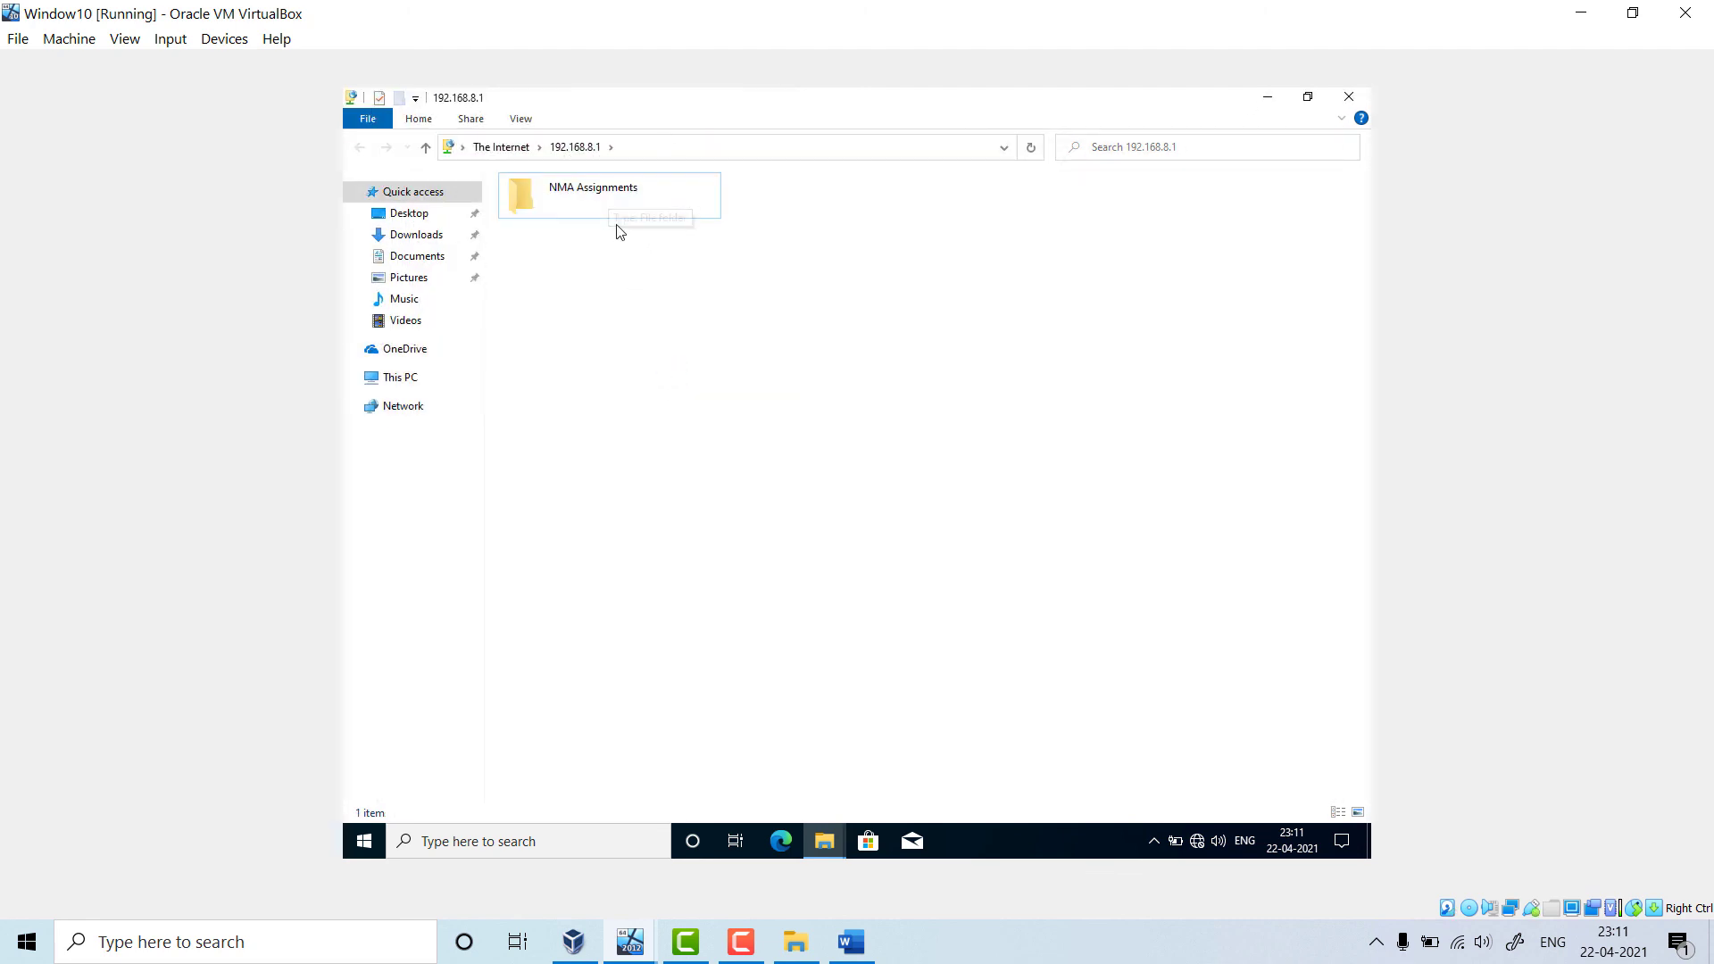
# Examine the StudentsData folder's contents on the SERVER 2012 virtual machine for comparison, close it and return to the Window10 virtual machine.
pyautogui.moveTo(573, 941)
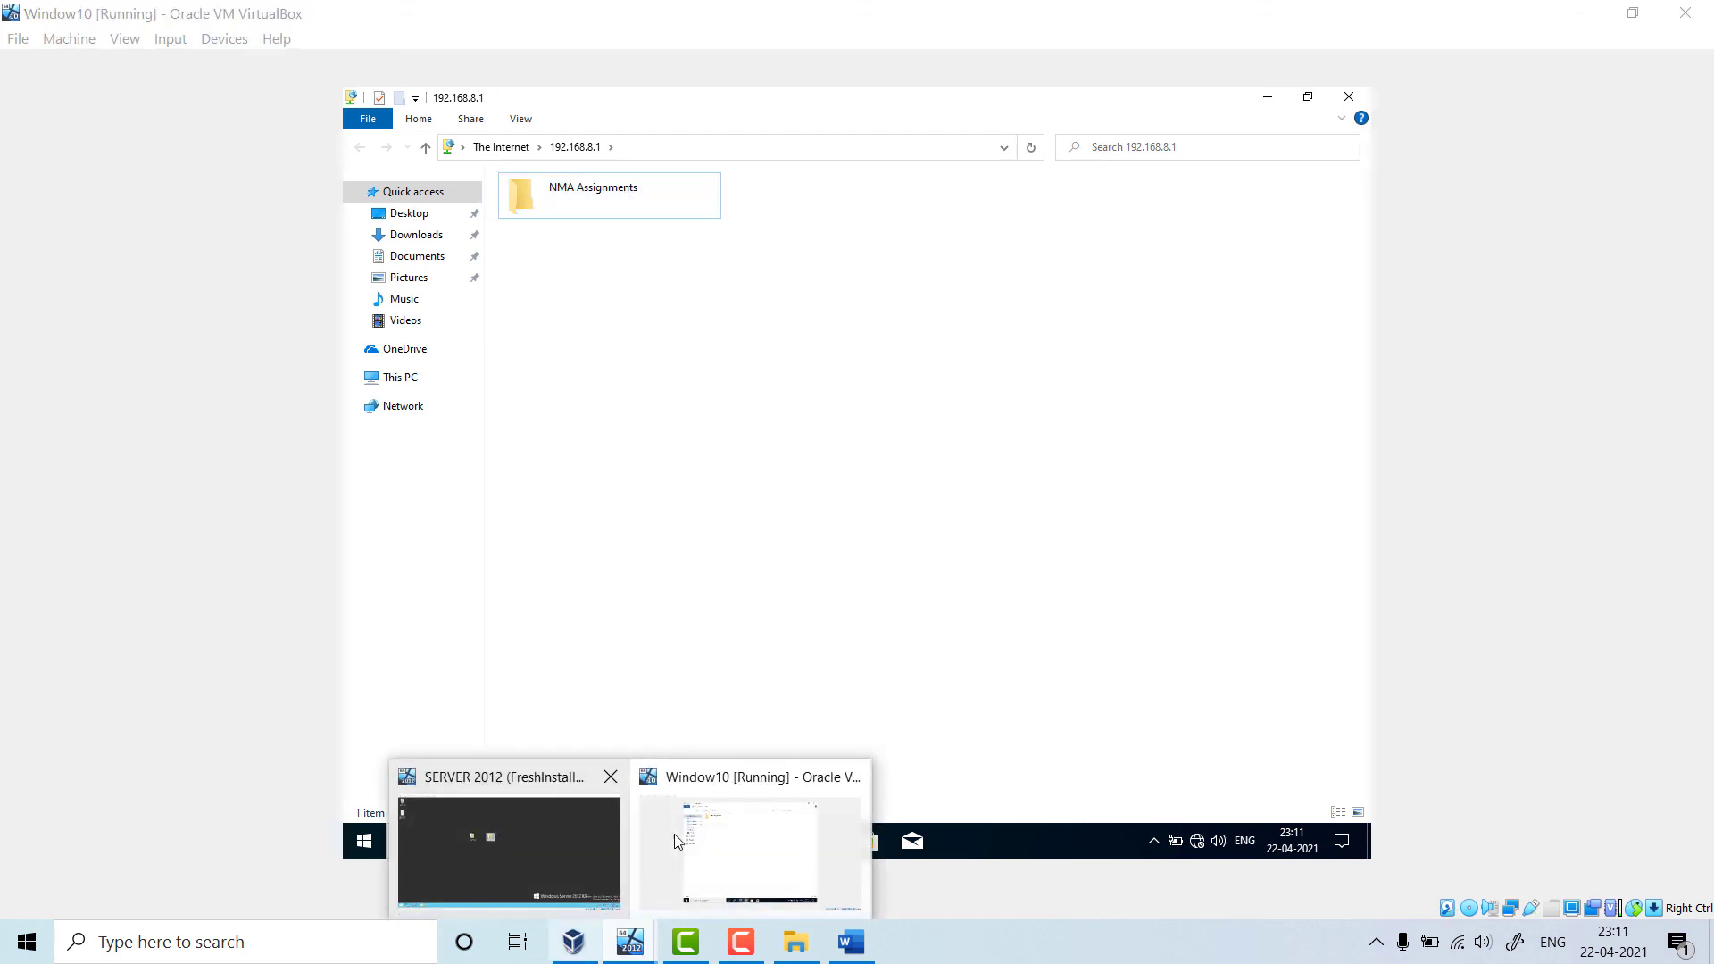
pyautogui.click(459, 804)
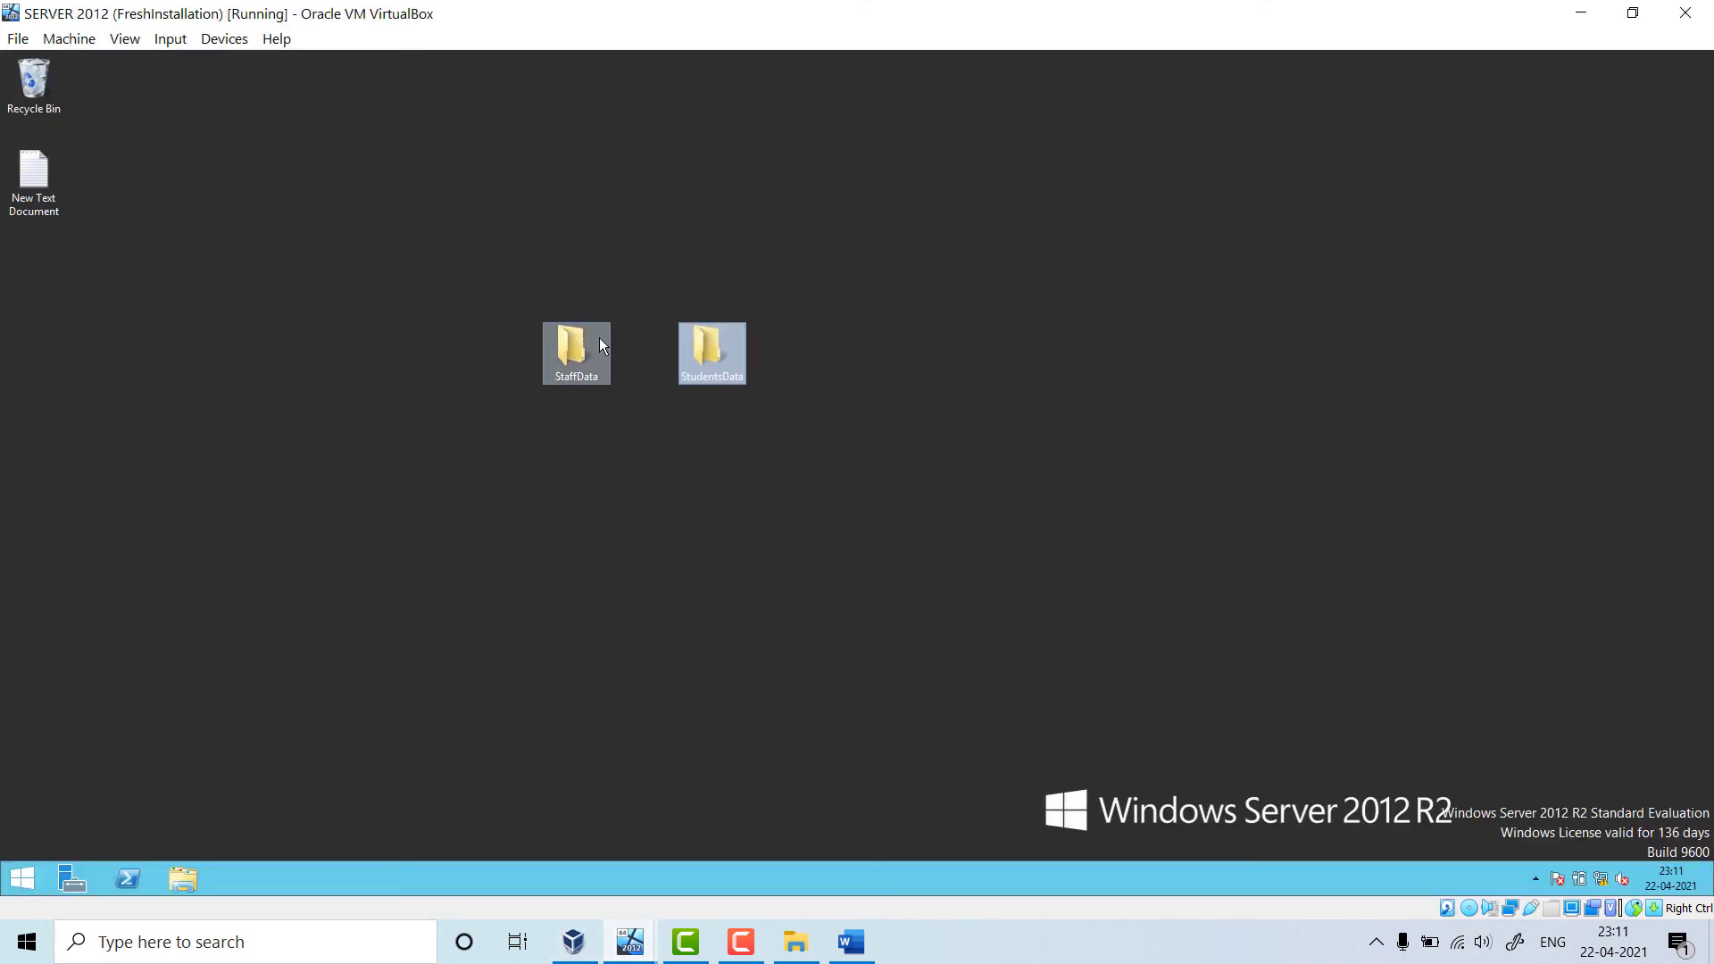
pyautogui.doubleClick(723, 365)
pyautogui.click(252, 162)
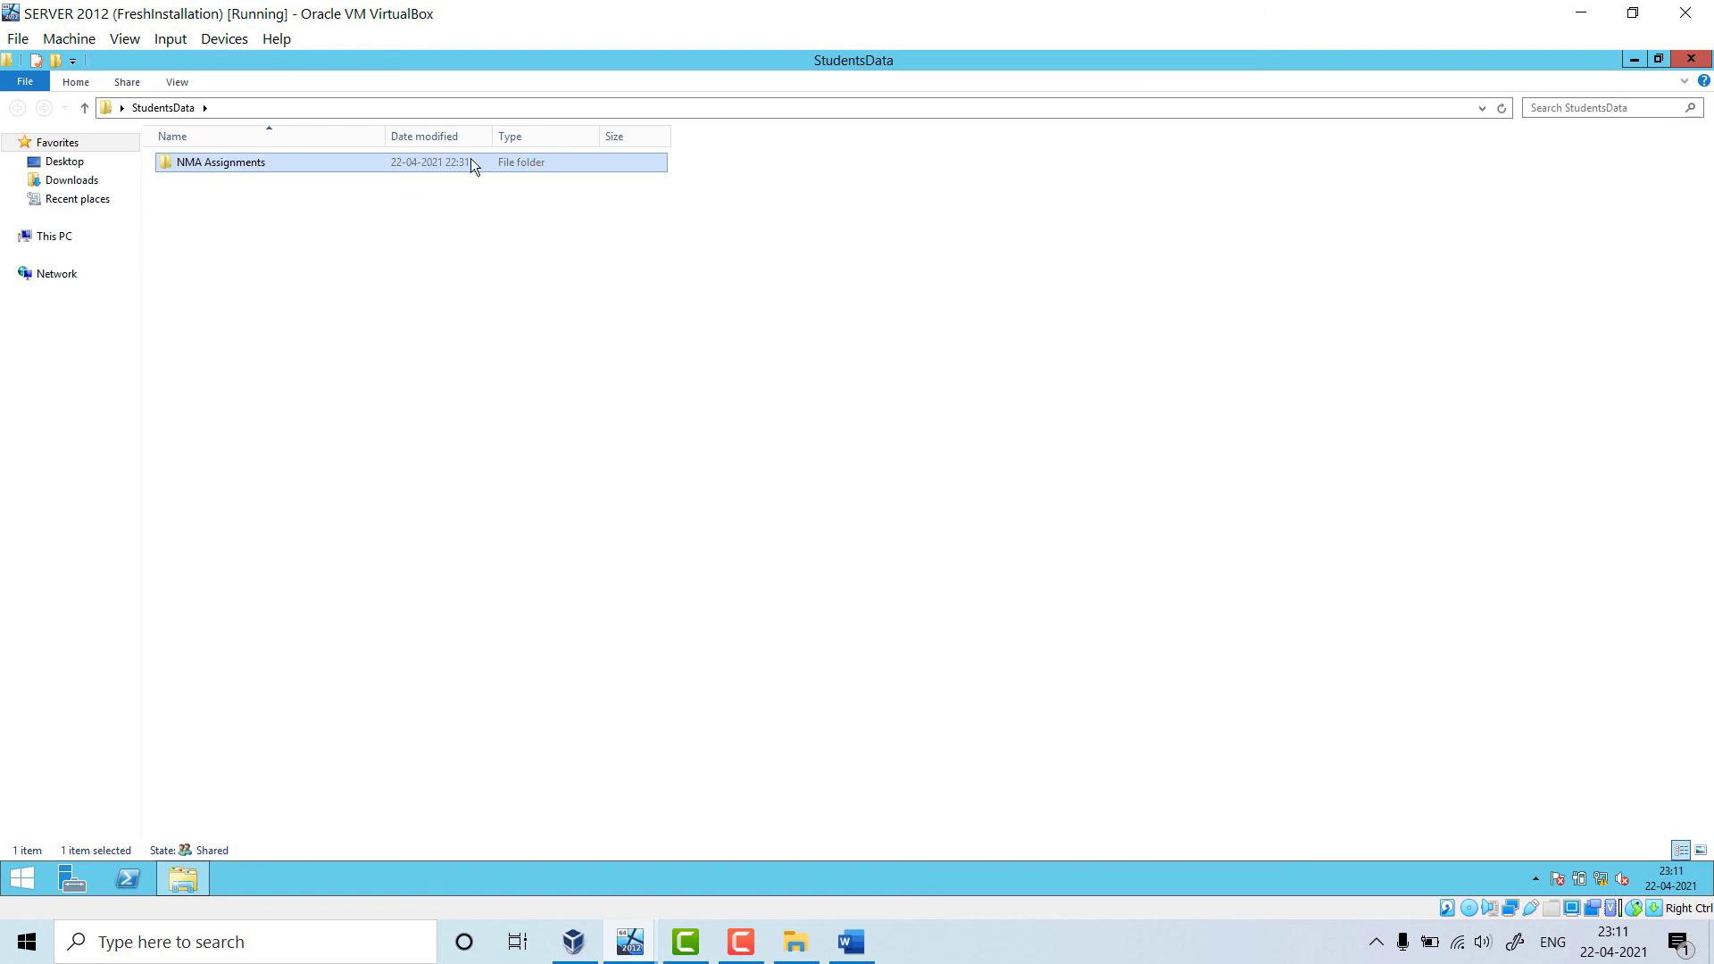
pyautogui.click(1691, 59)
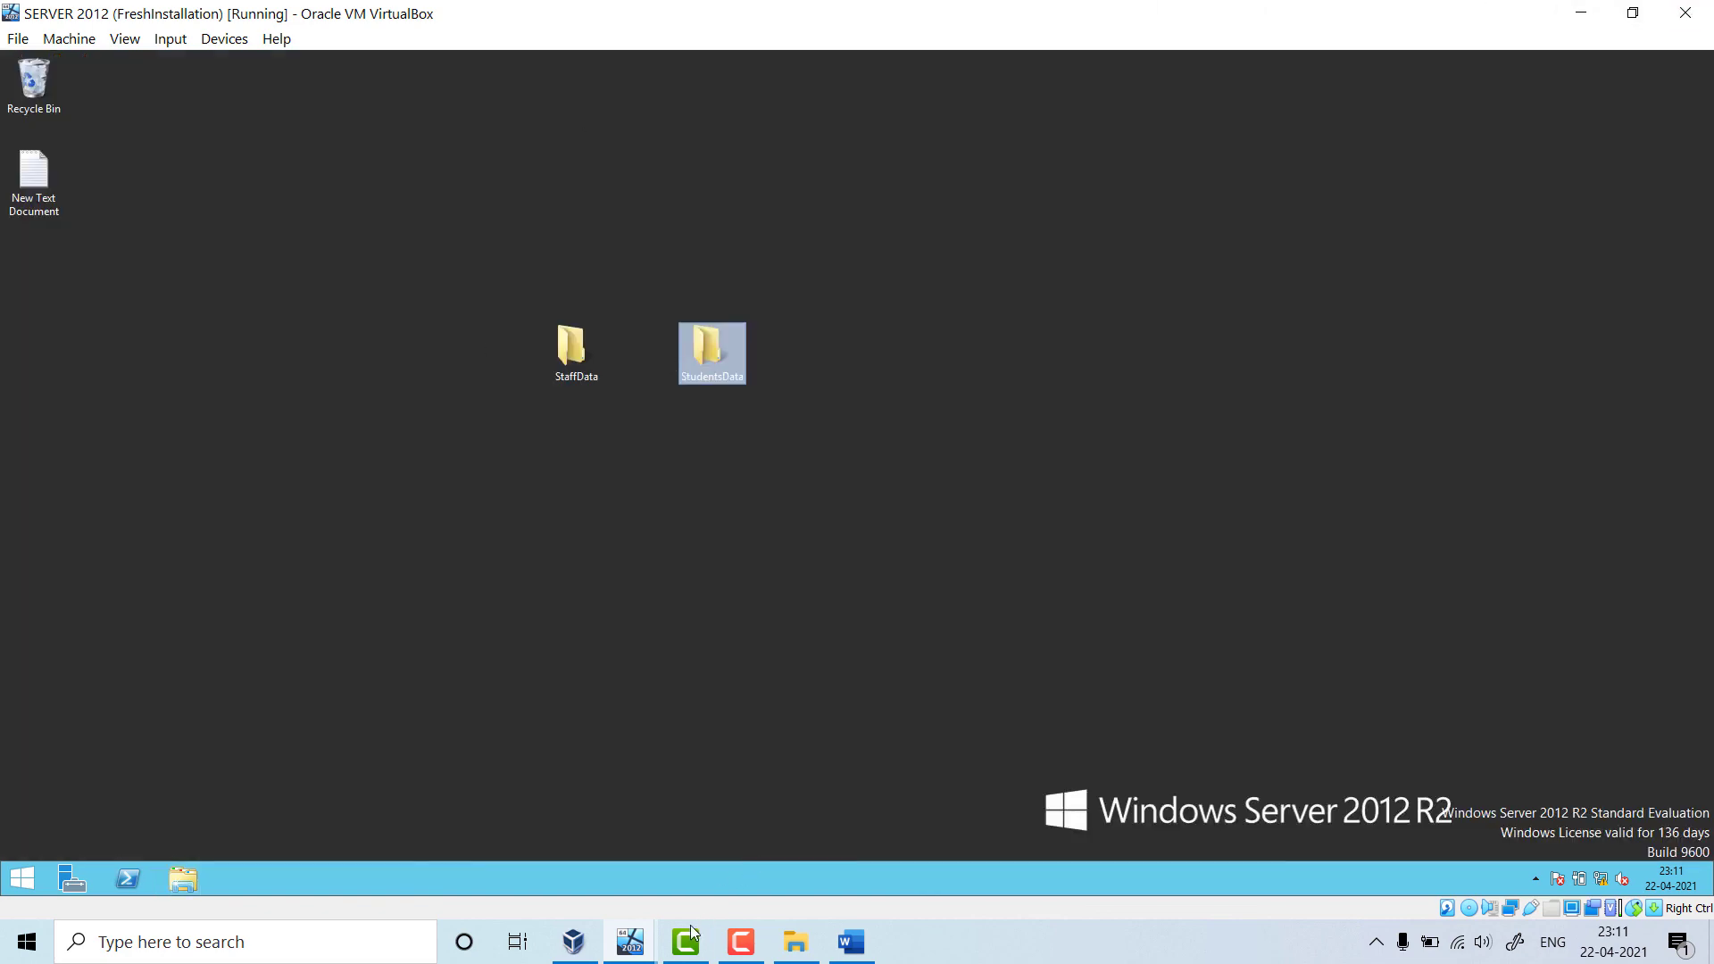
pyautogui.moveTo(629, 941)
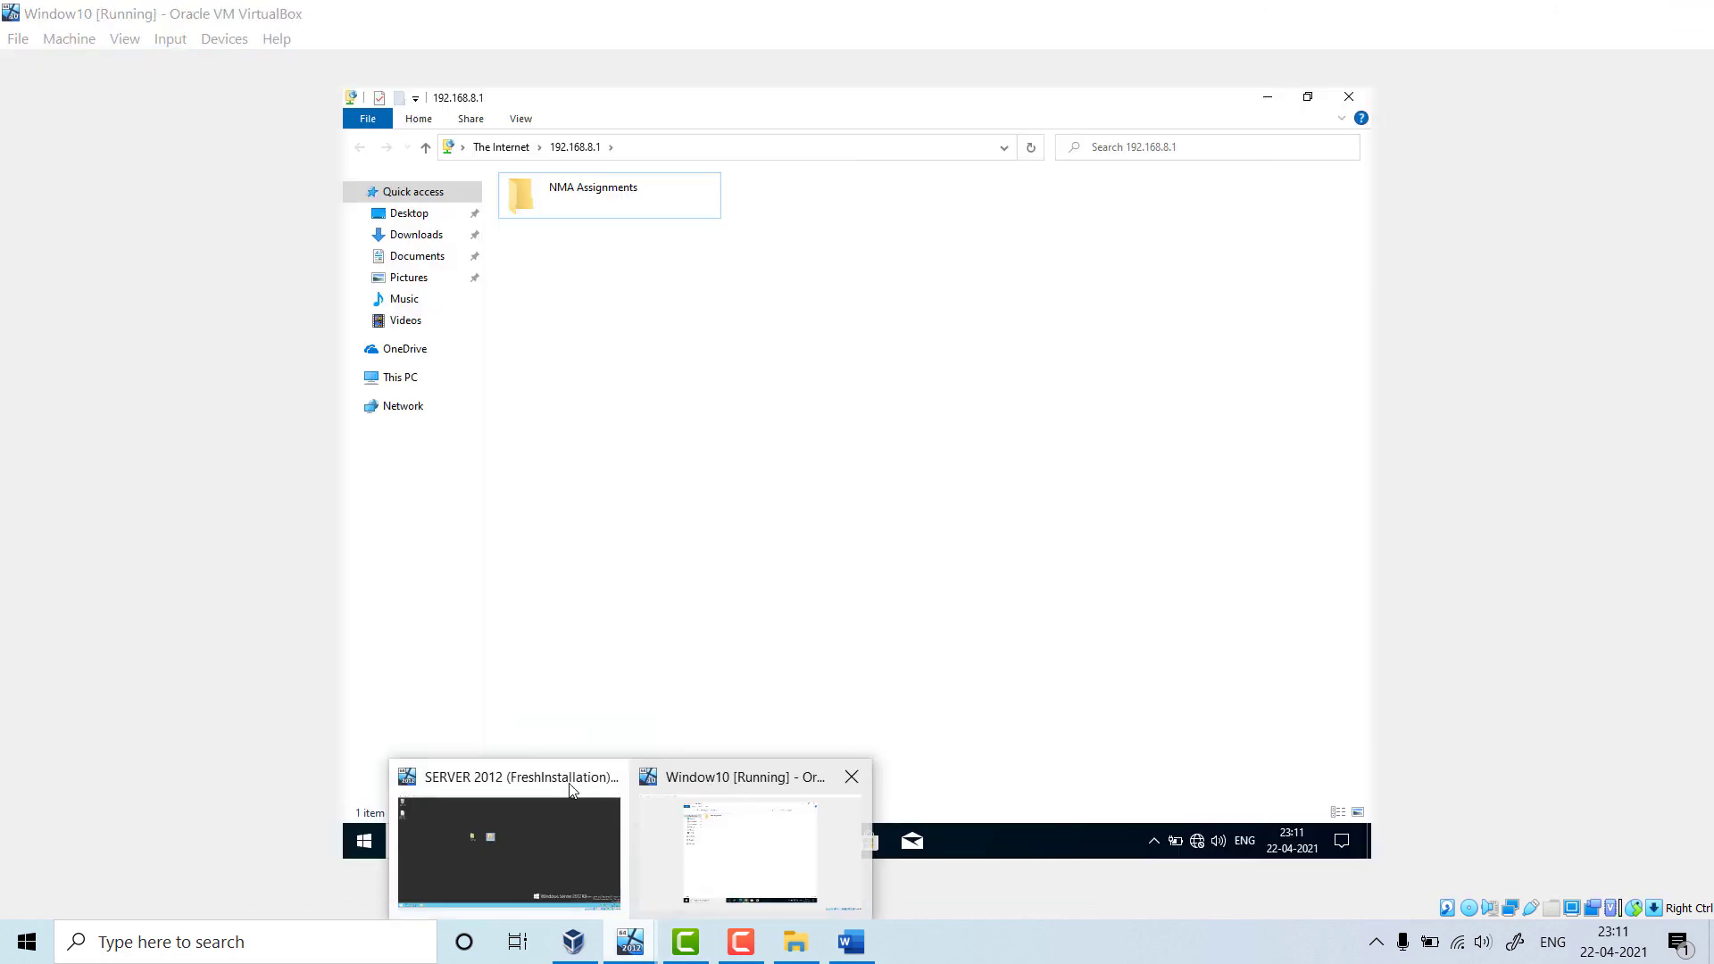
pyautogui.click(730, 778)
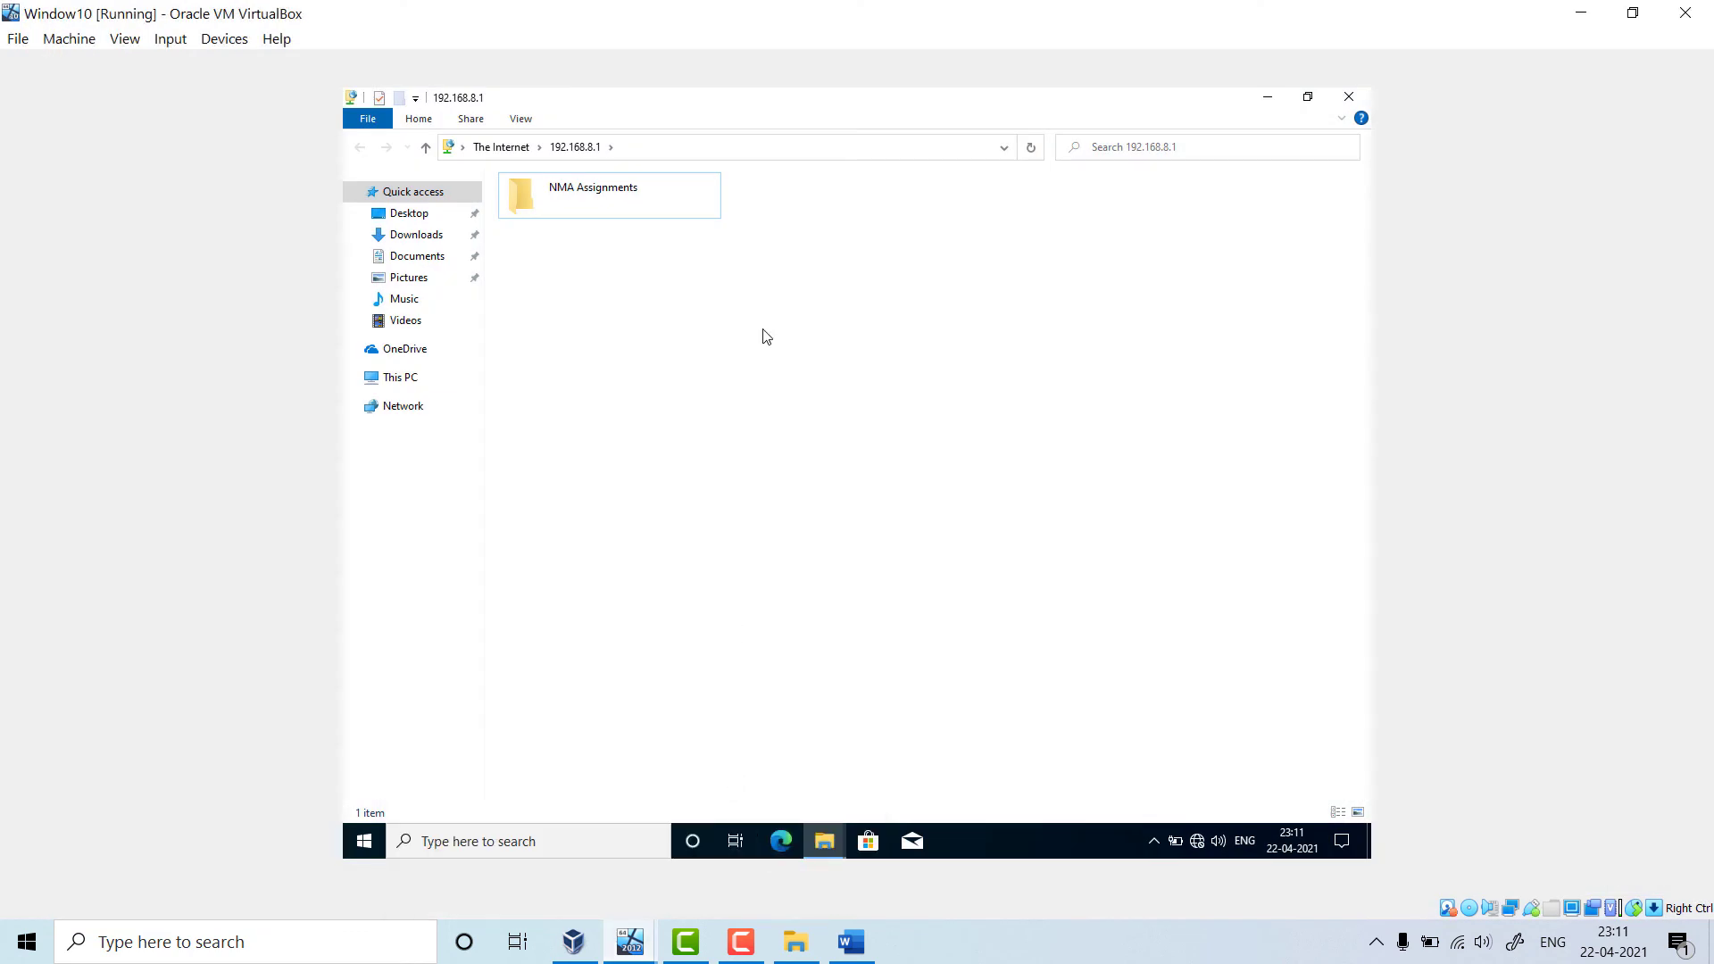
# Open the NMA Assignments folder on the FTP site and try to open Unit 1 Assignment.txt, dismissing the app choice.
pyautogui.rightClick(766, 337)
pyautogui.click(651, 229)
pyautogui.click(620, 201)
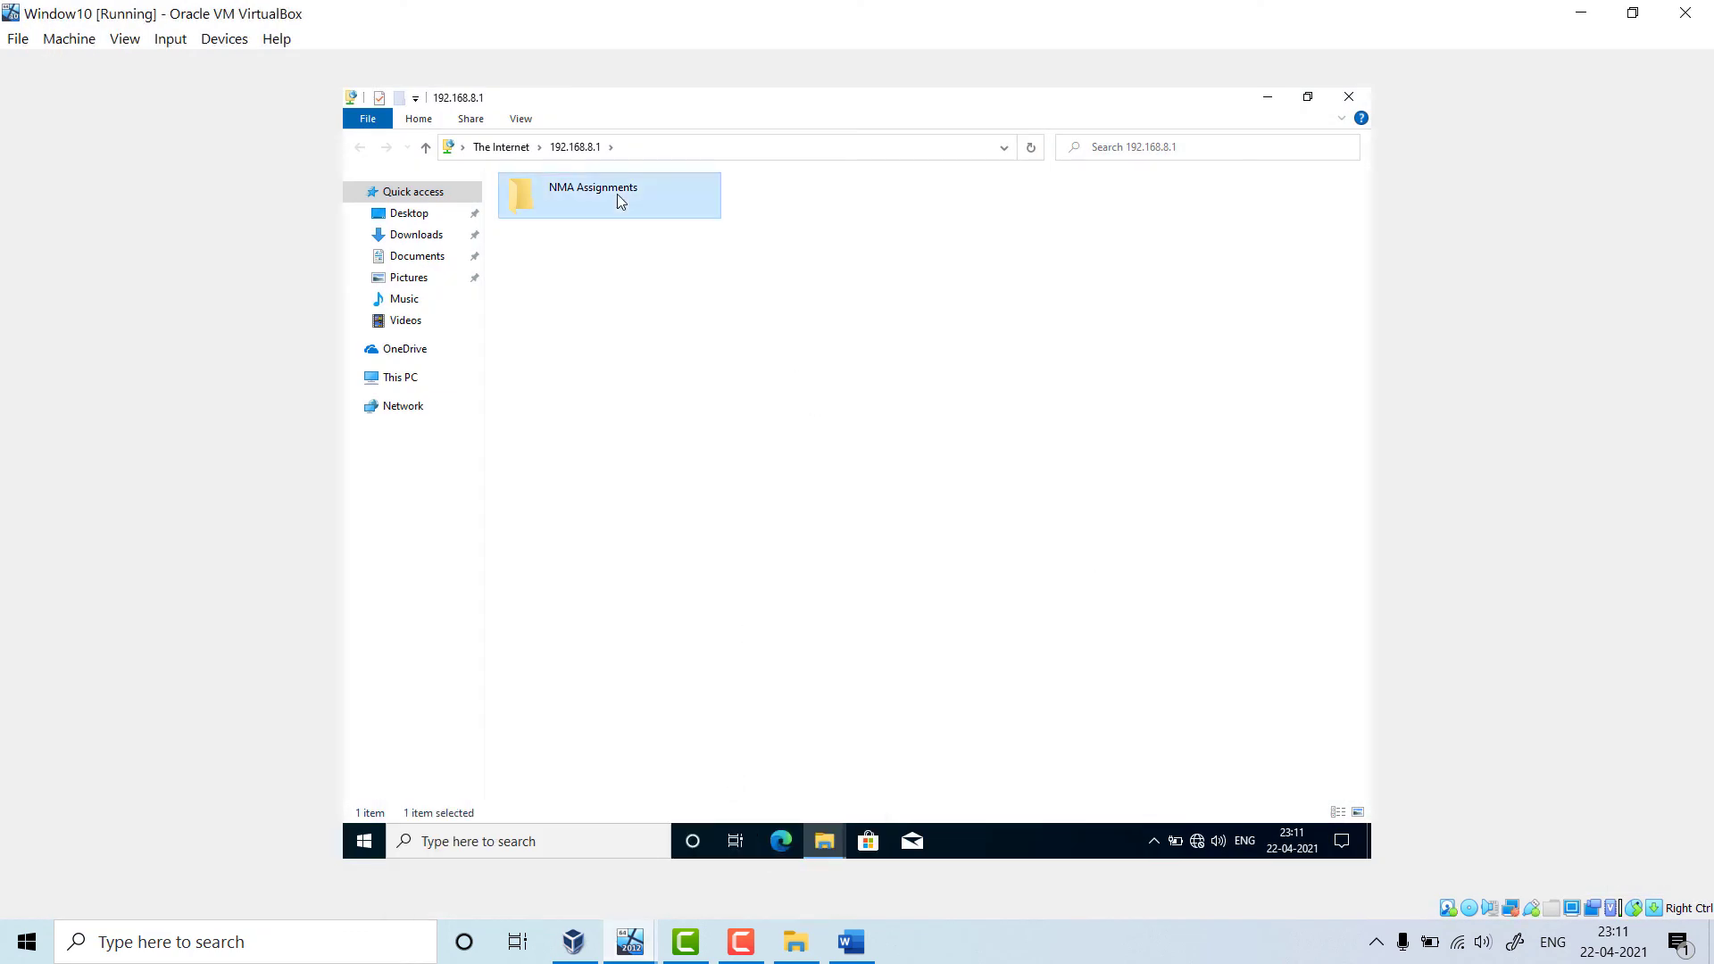
pyautogui.doubleClick(620, 201)
pyautogui.doubleClick(623, 203)
pyautogui.click(784, 494)
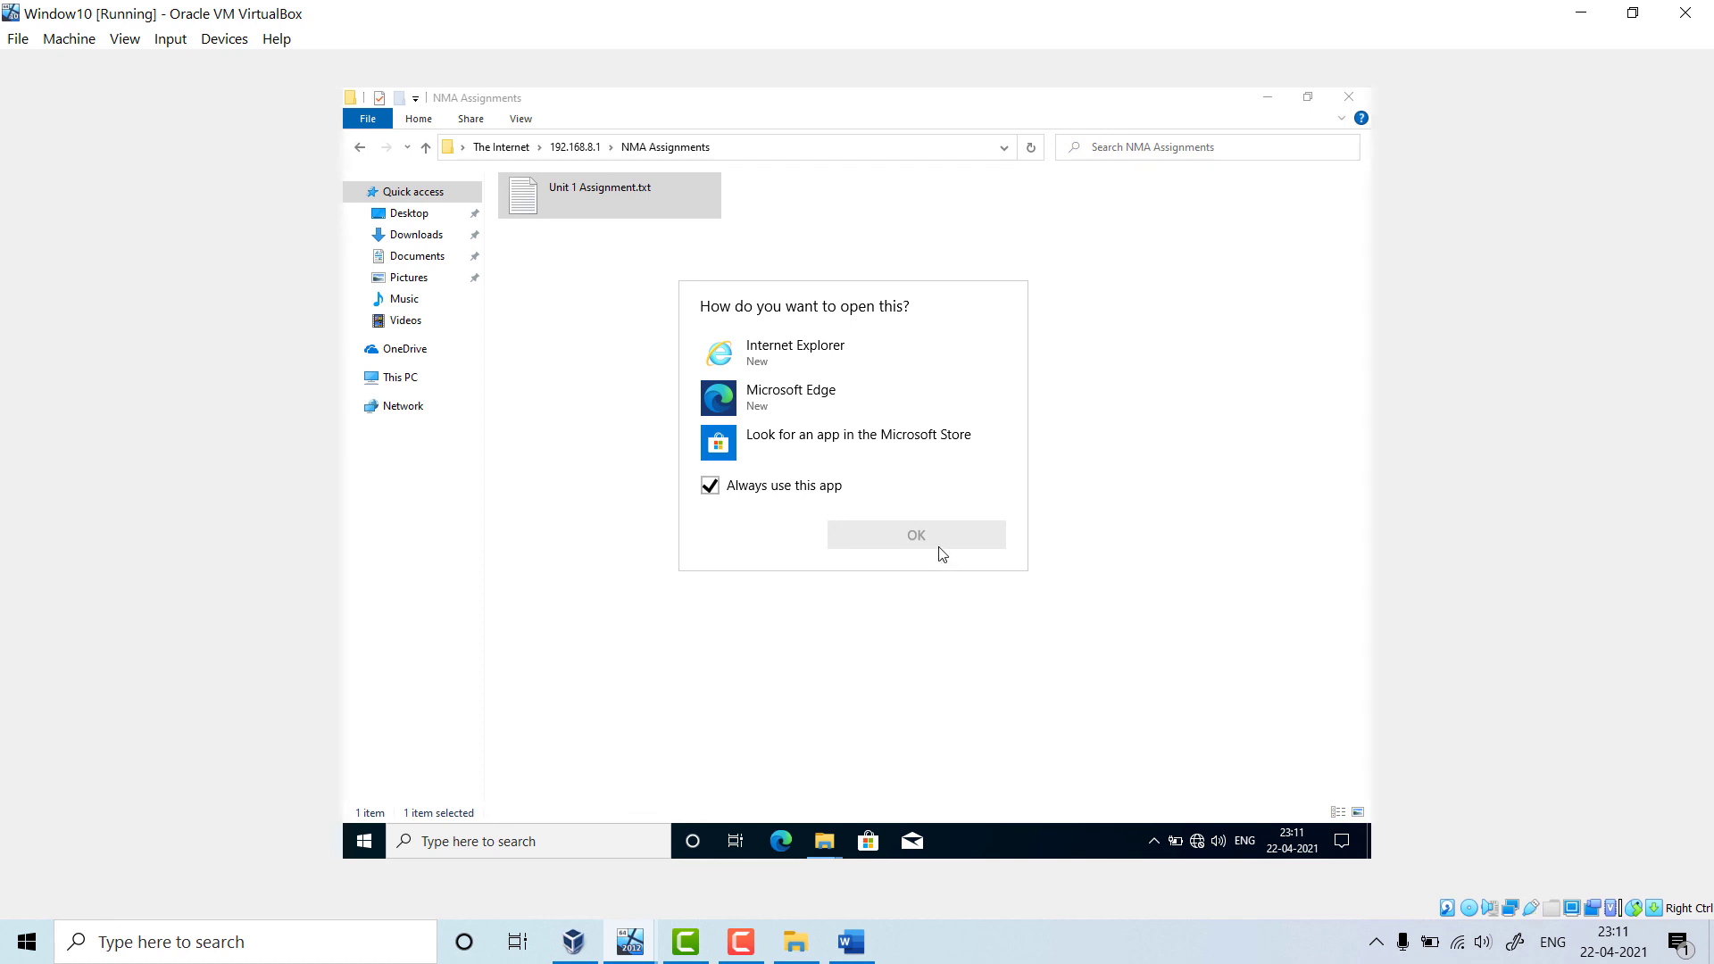
pyautogui.press('Escape')
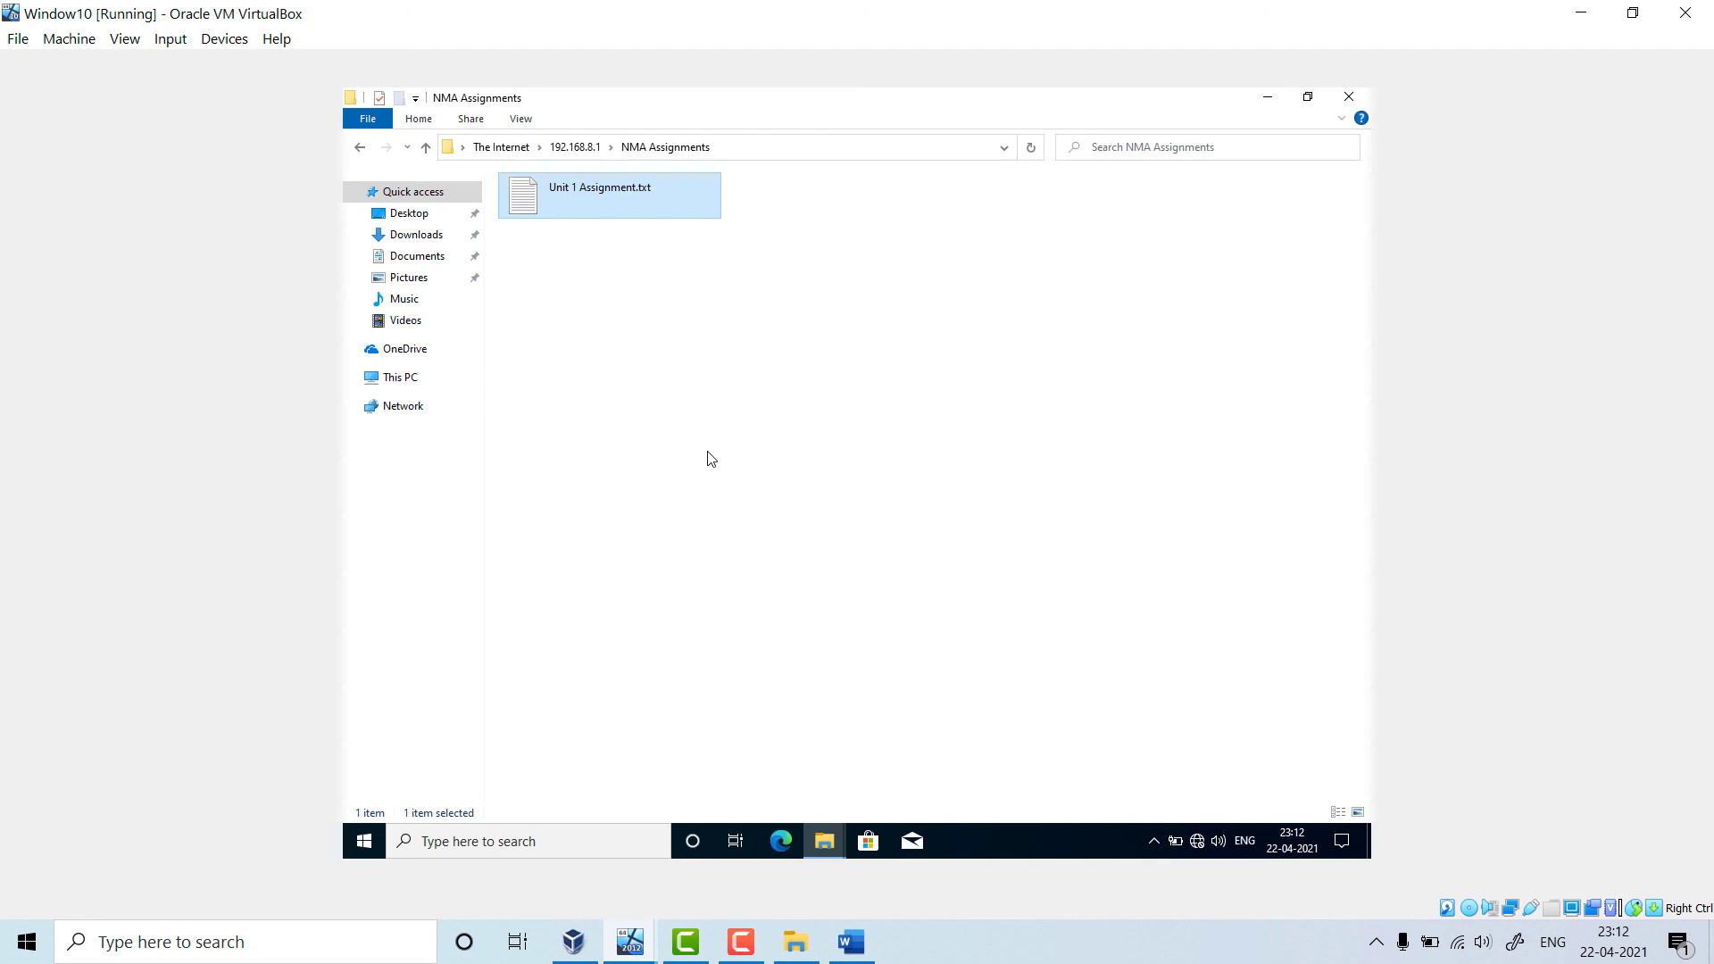
# Try to delete Unit 1 Assignment.txt from the FTP site's NMA Assignments folder to test the student's permissions.
pyautogui.press('Delete')
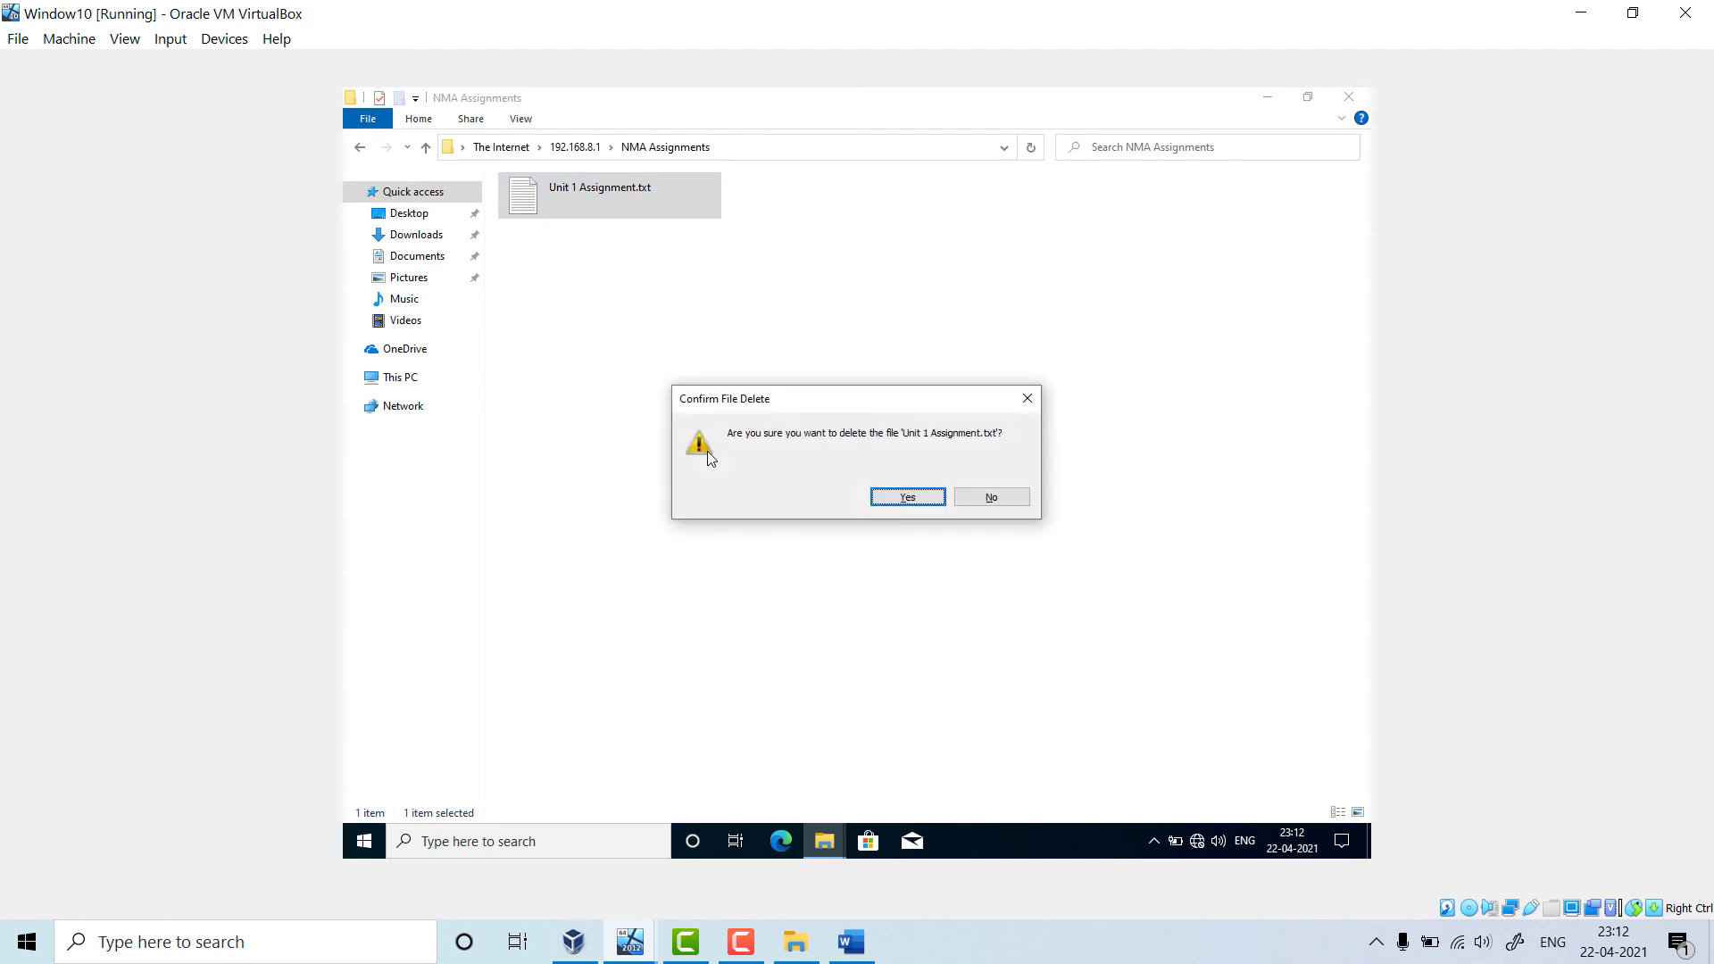
pyautogui.press('Return')
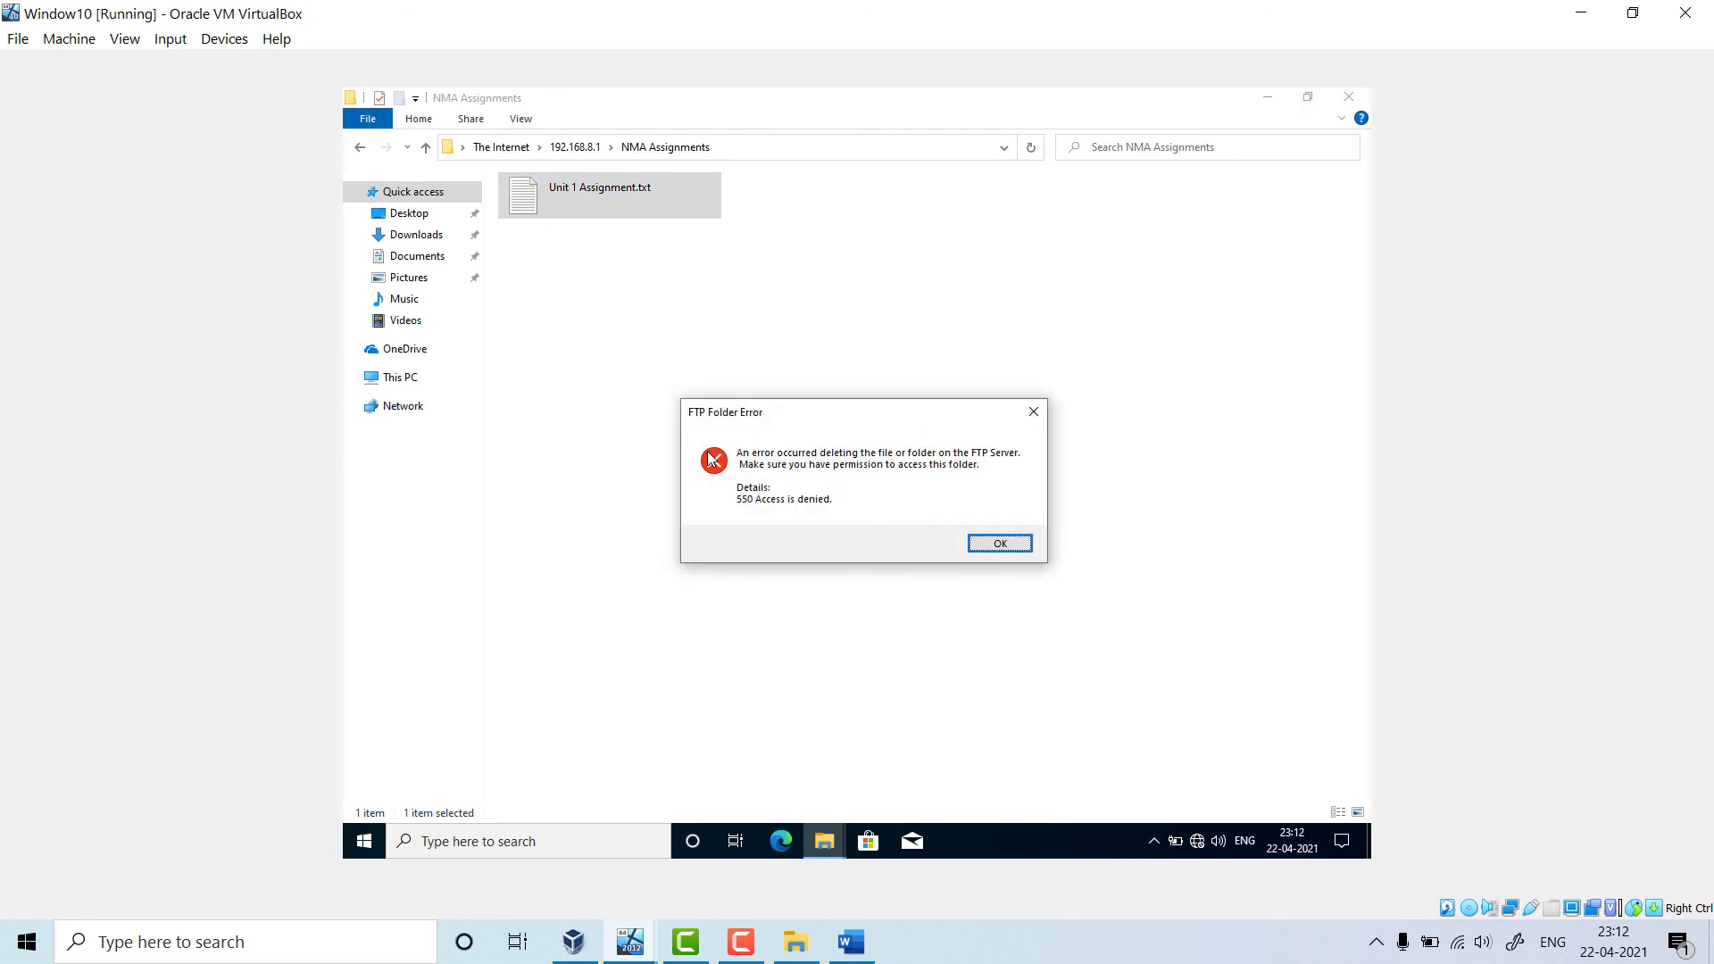